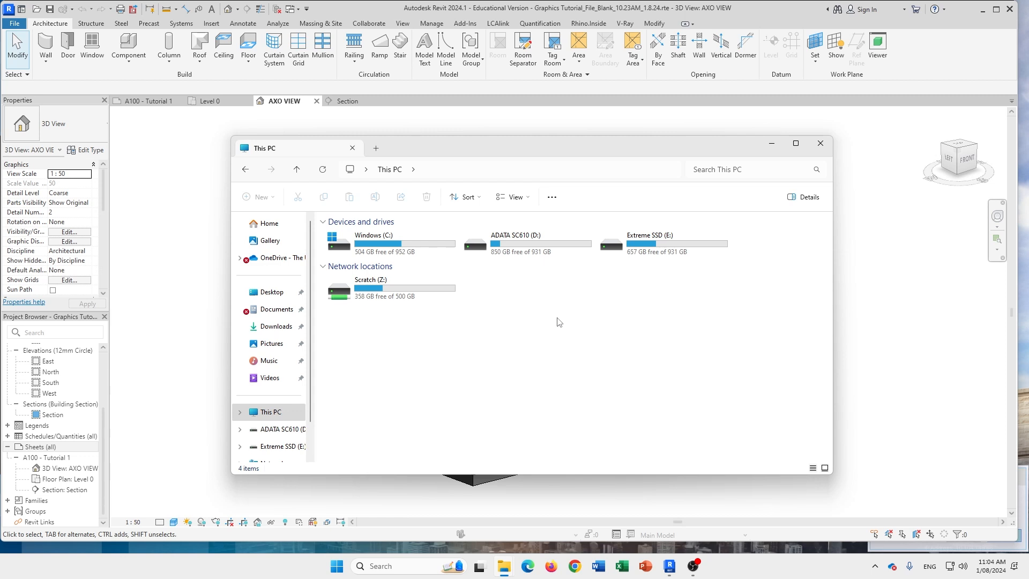
Open the Revit_Graphics_Tutorial folder inside 2024 DRH Tutorials on the Scratch (Z:) drive
{"action": "left_click_drag", "start_coordinate": [551, 152], "coordinate": [513, 149]}
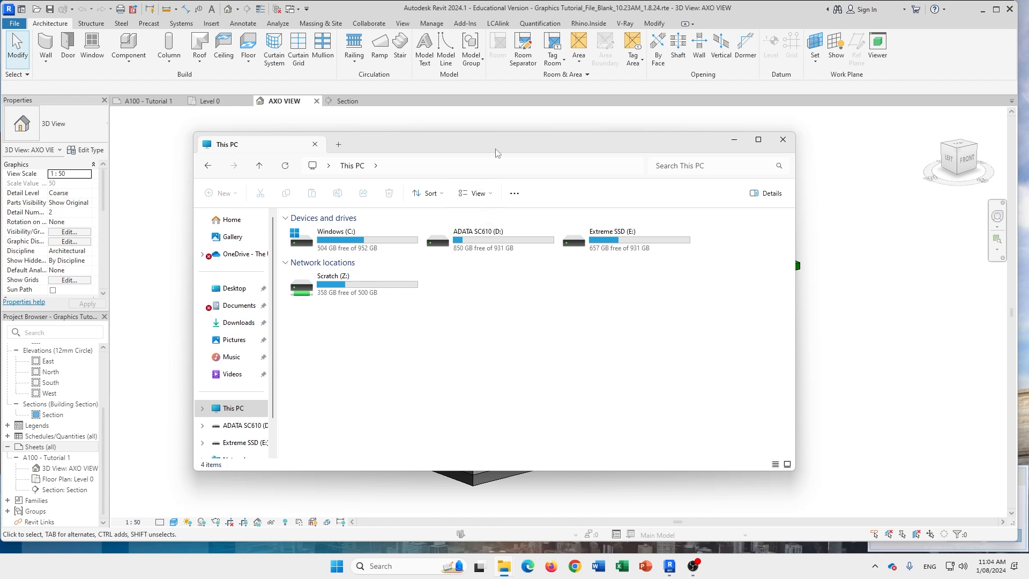
{"action": "left_click_drag", "start_coordinate": [498, 143], "coordinate": [507, 146]}
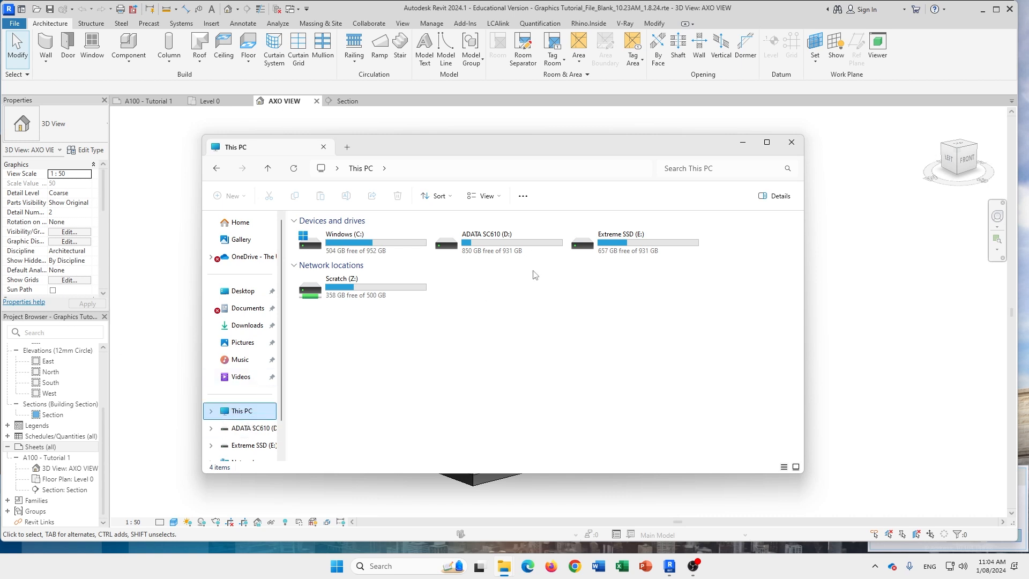
{"action": "double_click", "coordinate": [355, 295]}
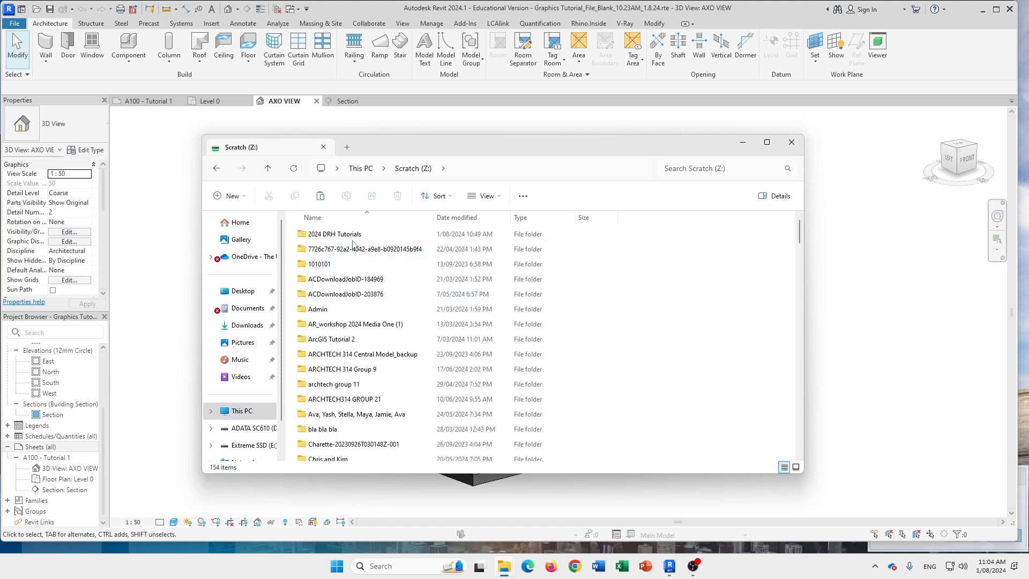
{"action": "double_click", "coordinate": [324, 236]}
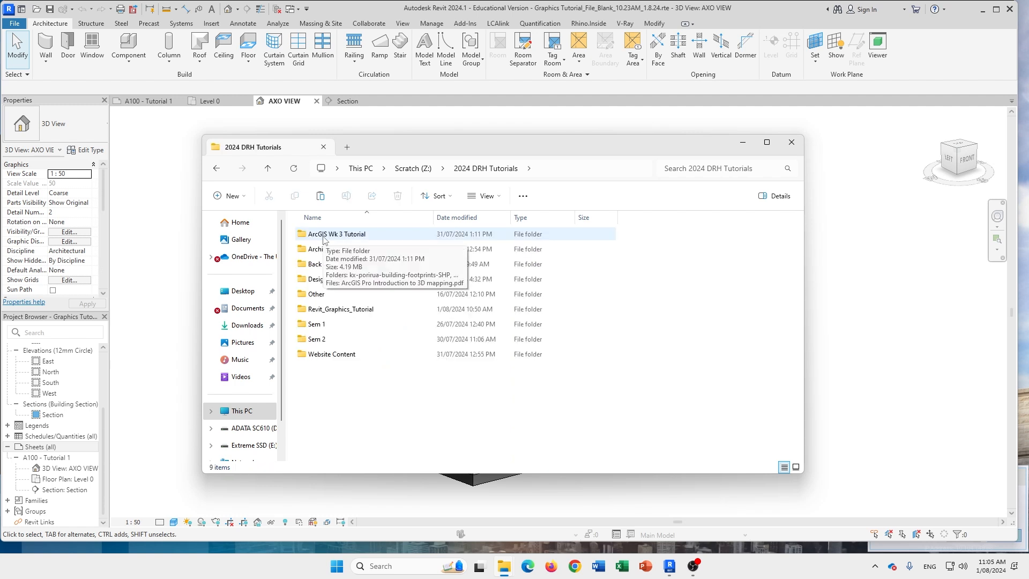
{"action": "double_click", "coordinate": [338, 312]}
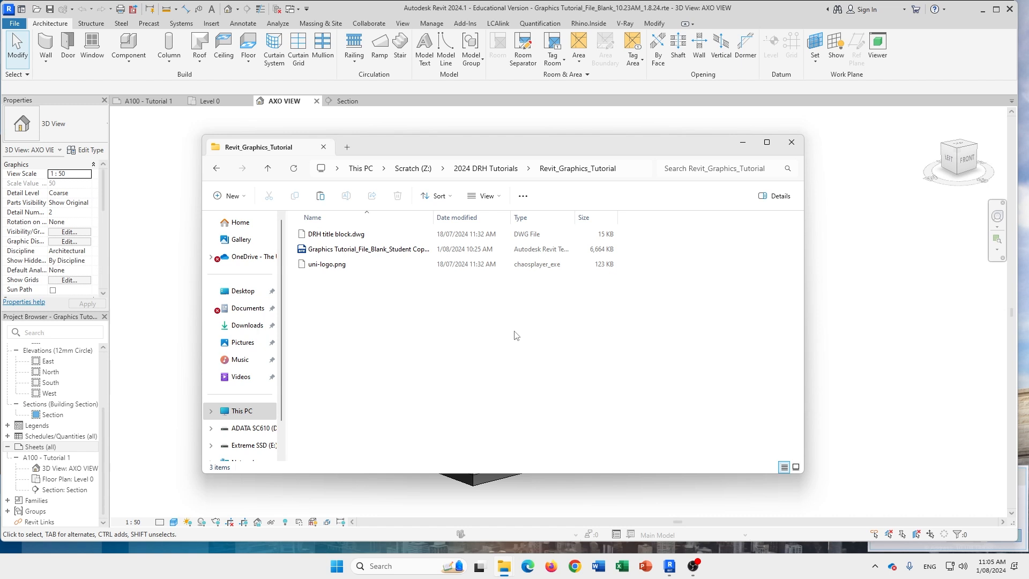
Copy the title block DWG, the Revit template and uni-logo.png from the tutorial folder into Downloads
{"action": "left_click_drag", "start_coordinate": [464, 332], "coordinate": [324, 228]}
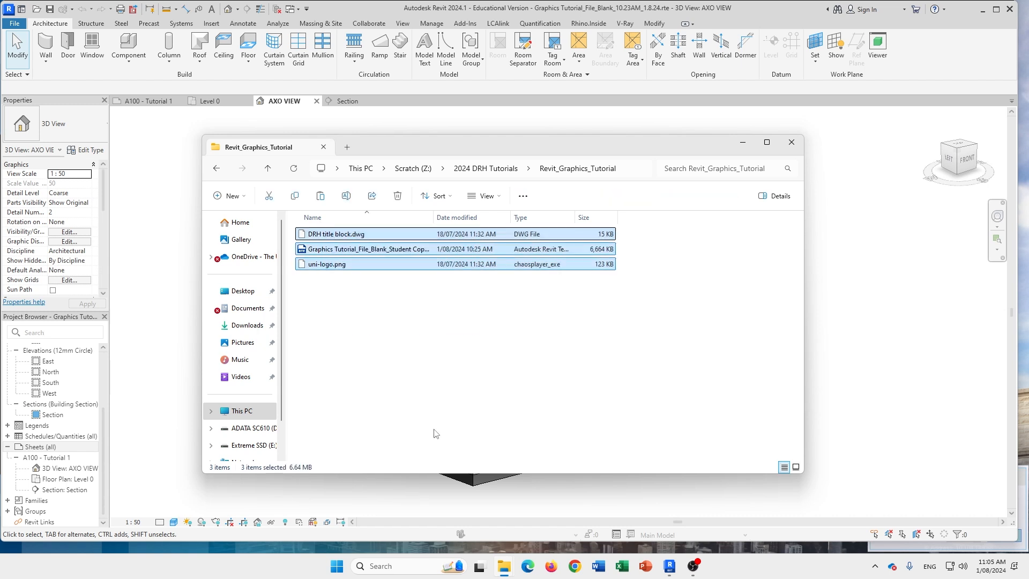
{"action": "right_click", "coordinate": [338, 234]}
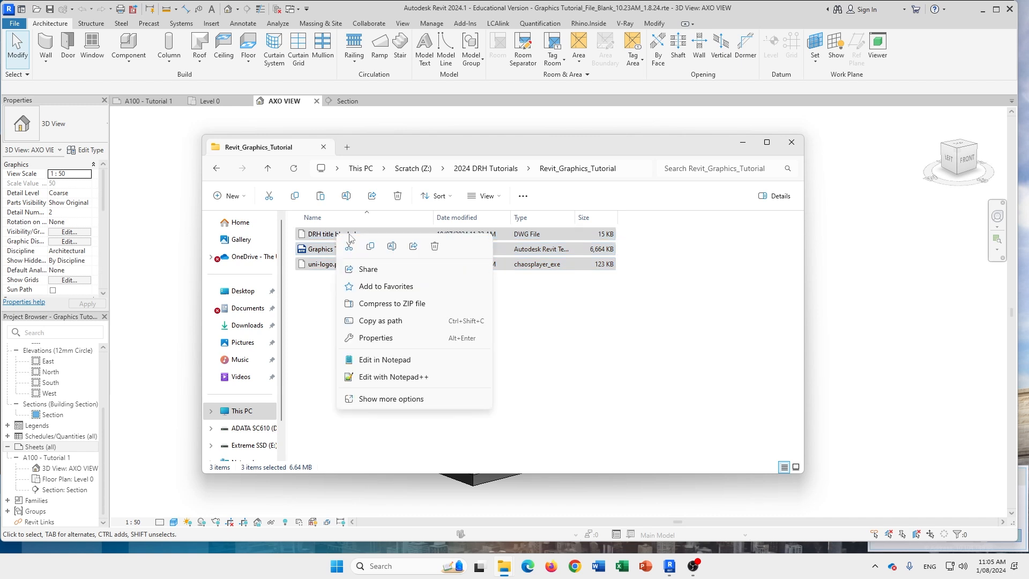
{"action": "left_click", "coordinate": [369, 246]}
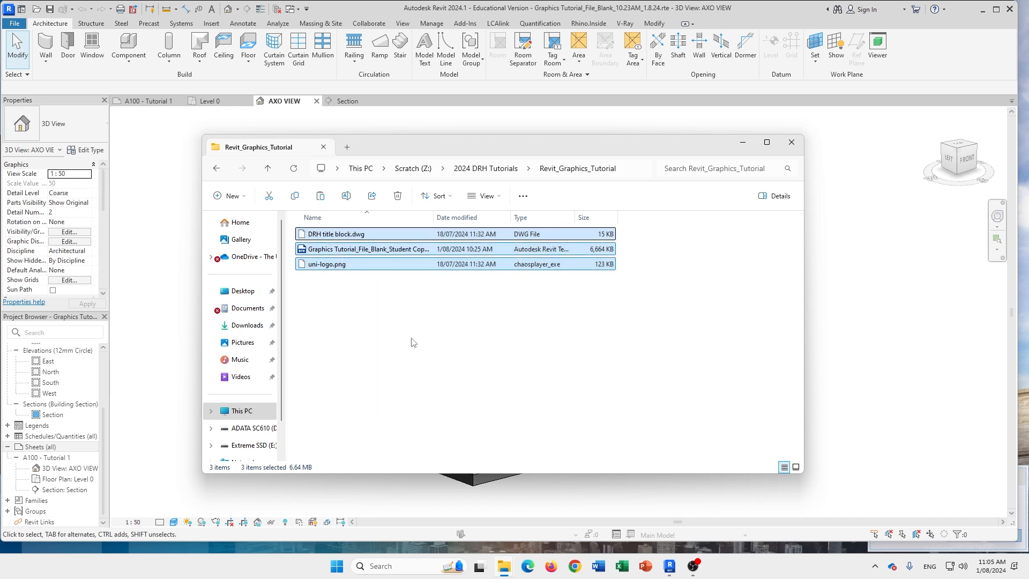
{"action": "left_click", "coordinate": [414, 343]}
{"action": "left_click", "coordinate": [242, 291]}
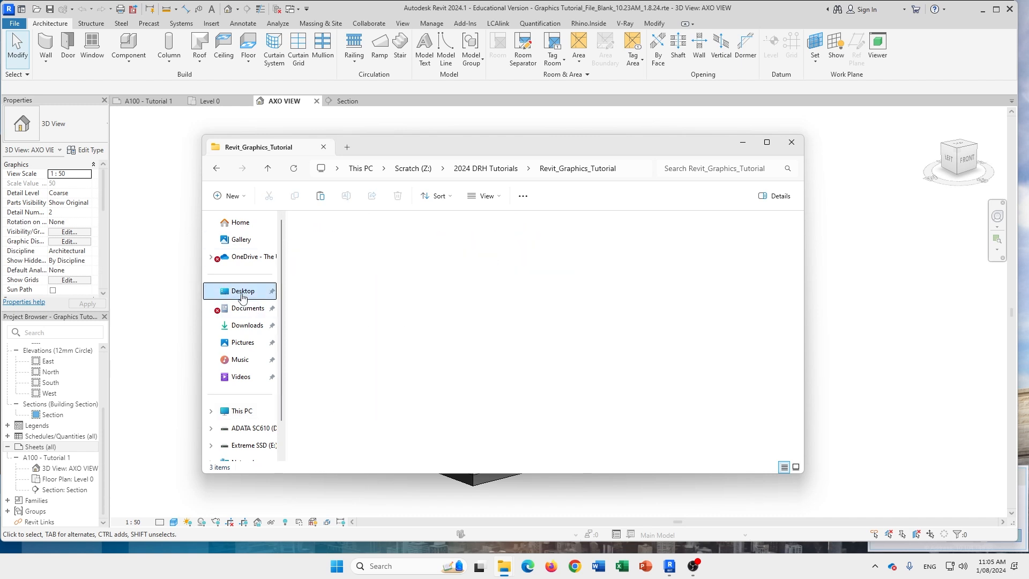
{"action": "left_click", "coordinate": [244, 326]}
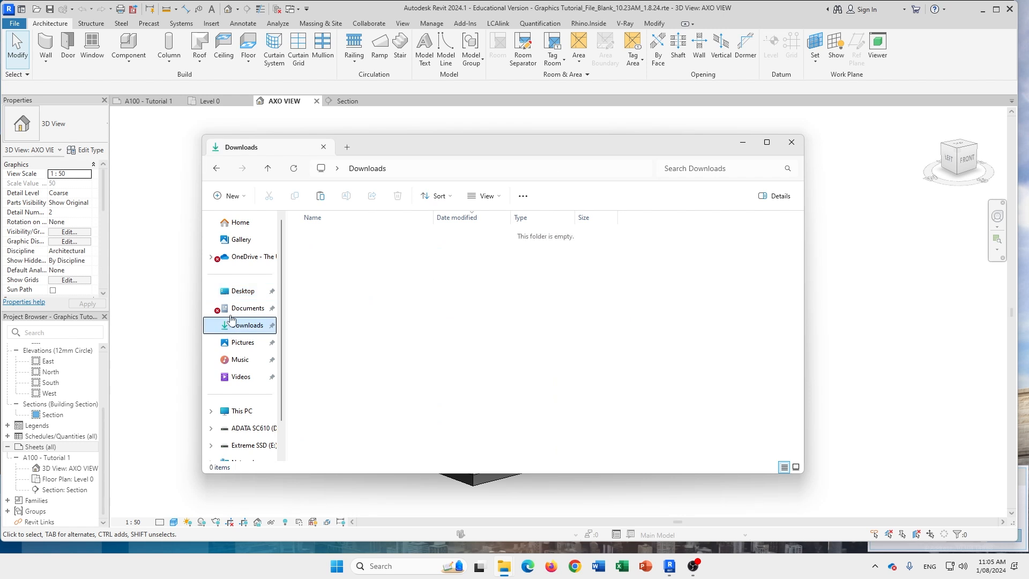
{"action": "right_click", "coordinate": [414, 286]}
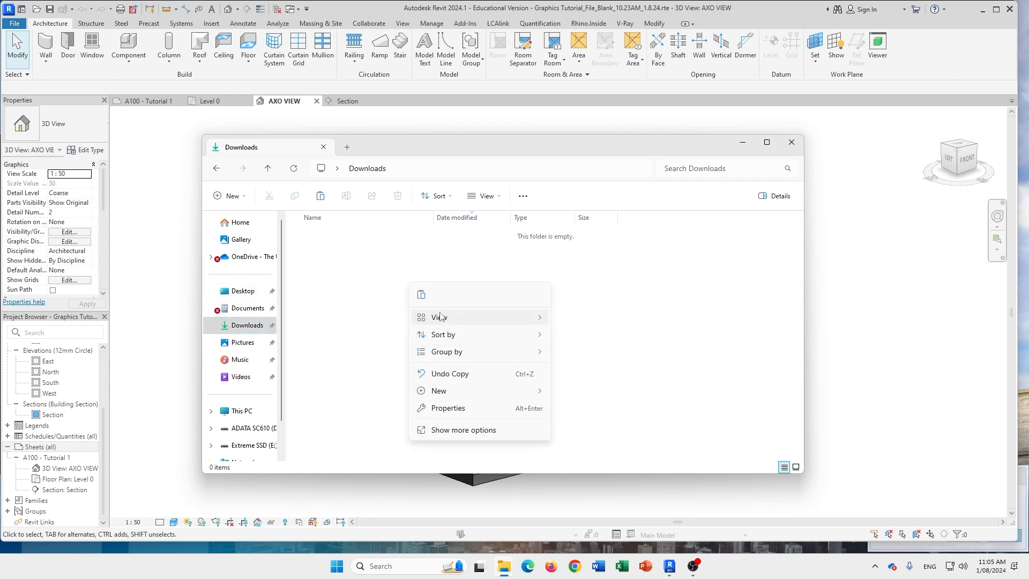
{"action": "left_click", "coordinate": [421, 296]}
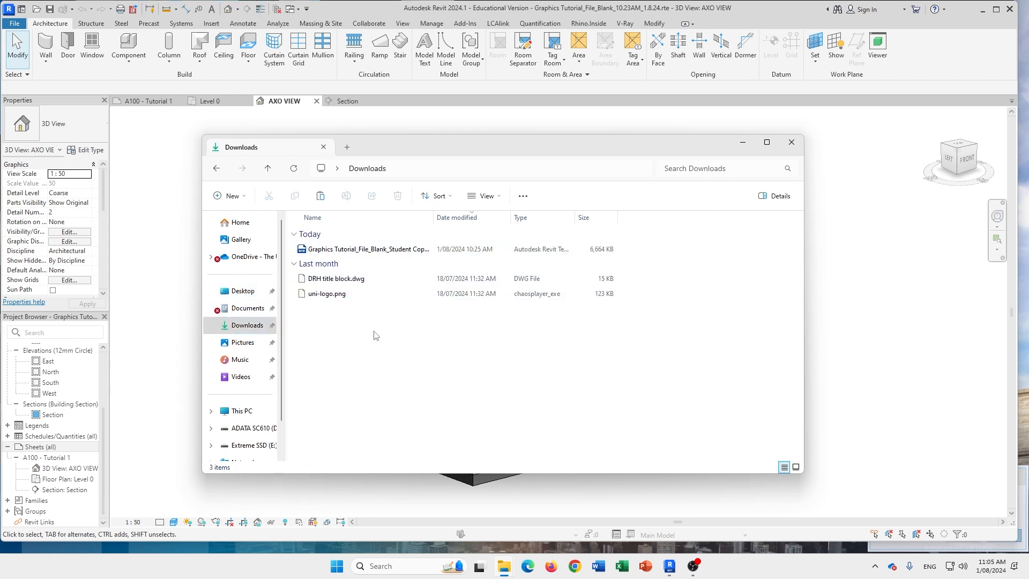
Switch to Revit and reframe the house model in the AXO VIEW
{"action": "left_click", "coordinate": [413, 251]}
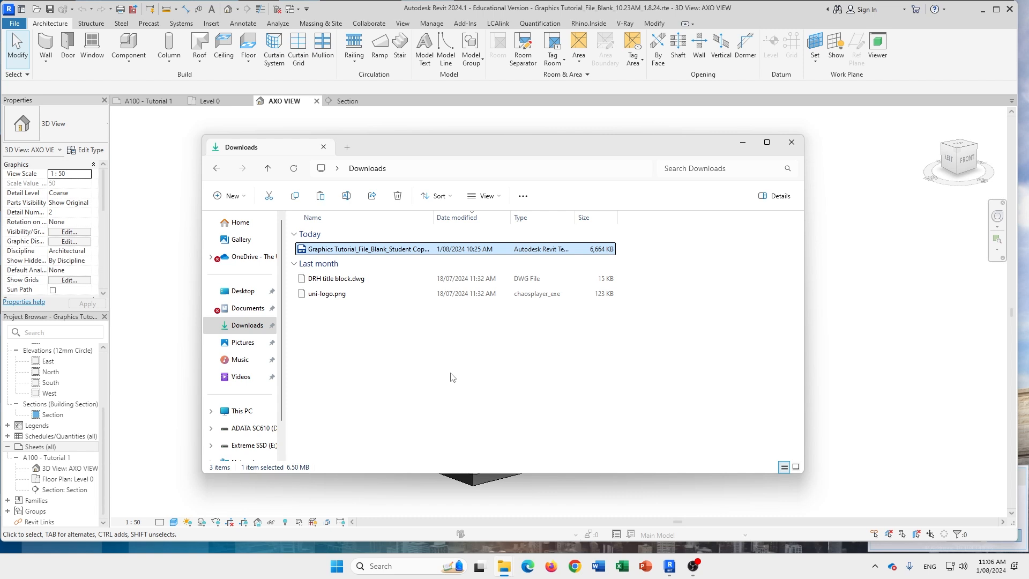
{"action": "left_click", "coordinate": [481, 367]}
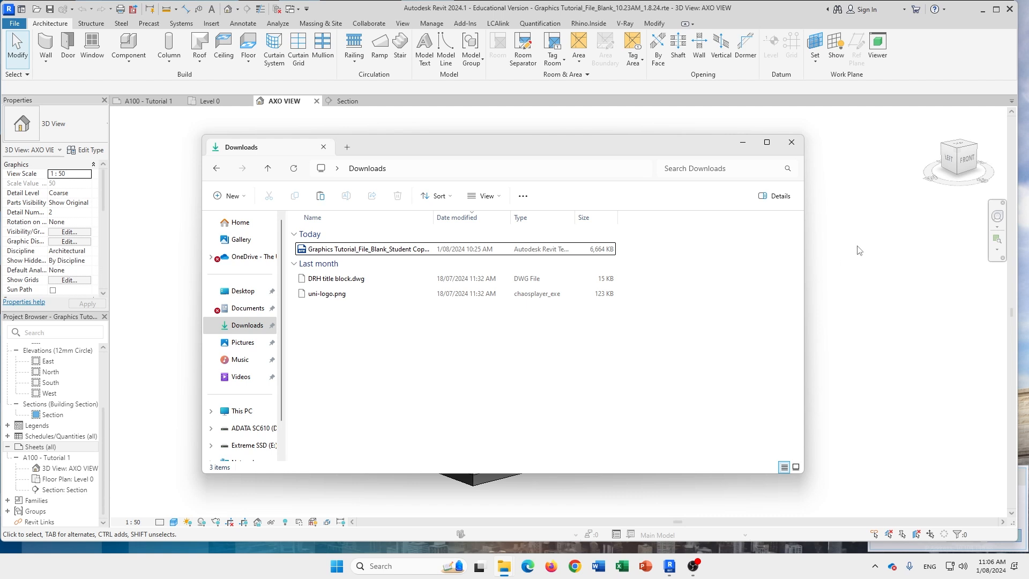
{"action": "left_click", "coordinate": [874, 248]}
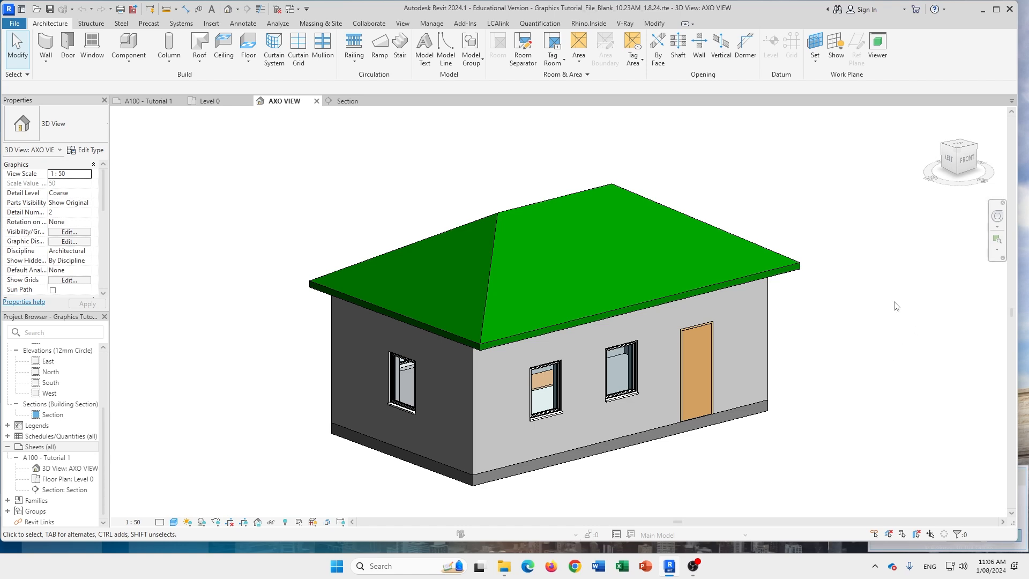
{"action": "middle_click_drag", "start_coordinate": [786, 339], "coordinate": [676, 295], "text": "shift"}
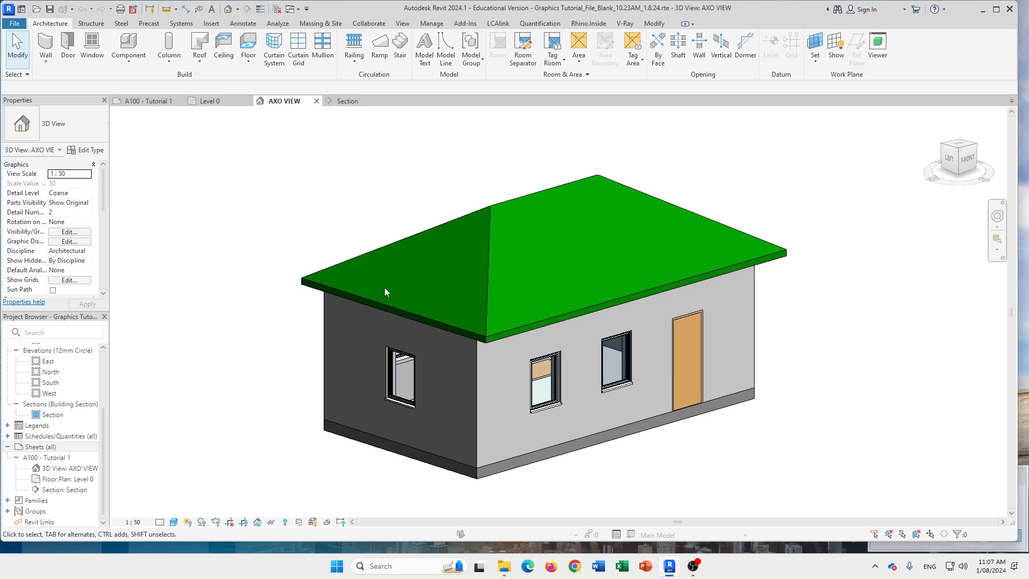
{"action": "scroll", "coordinate": [812, 354], "scroll_direction": "down", "scroll_amount": 1}
{"action": "middle_click_drag", "start_coordinate": [812, 354], "coordinate": [750, 347]}
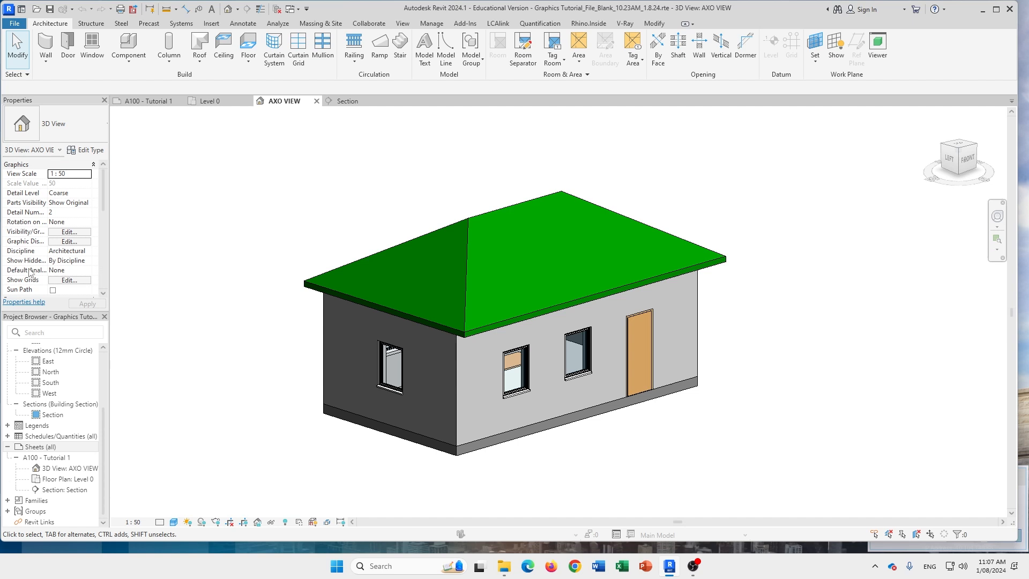
Start creating a new sheet under Sheets (all) in the project
{"action": "right_click", "coordinate": [39, 447]}
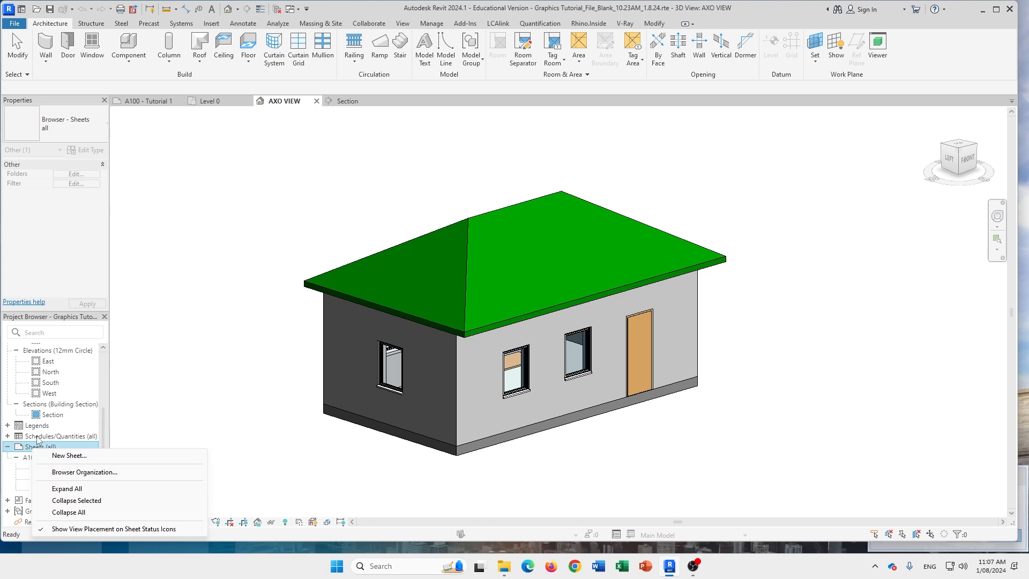
{"action": "left_click", "coordinate": [68, 456]}
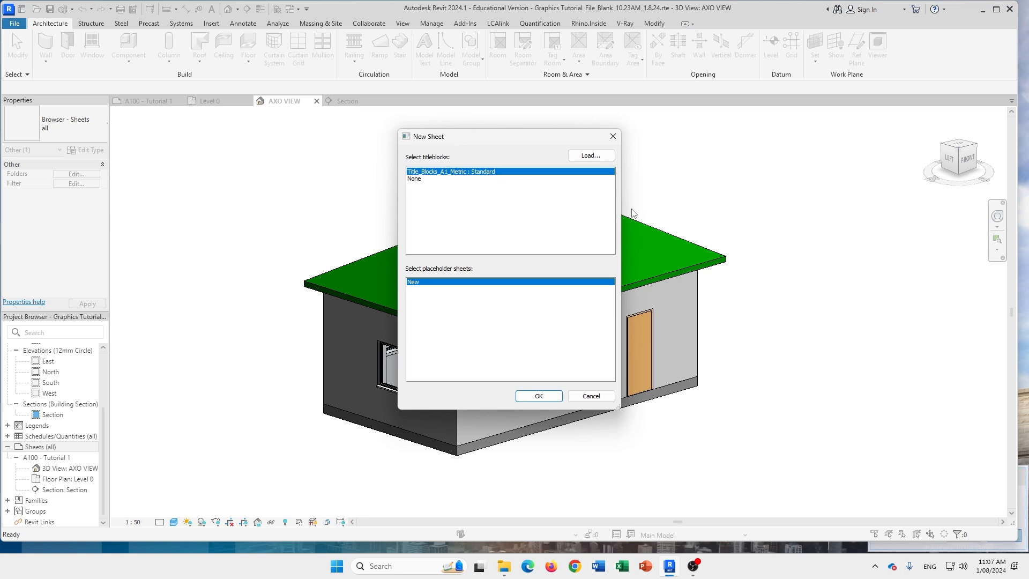
{"action": "left_click", "coordinate": [592, 155]}
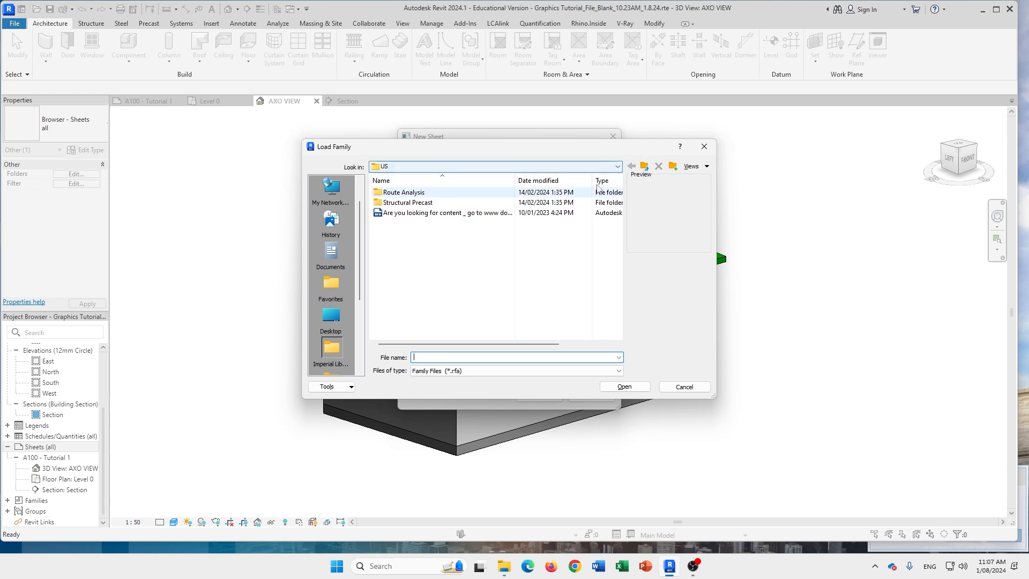
{"action": "left_click", "coordinate": [645, 167]}
{"action": "left_click", "coordinate": [645, 167]}
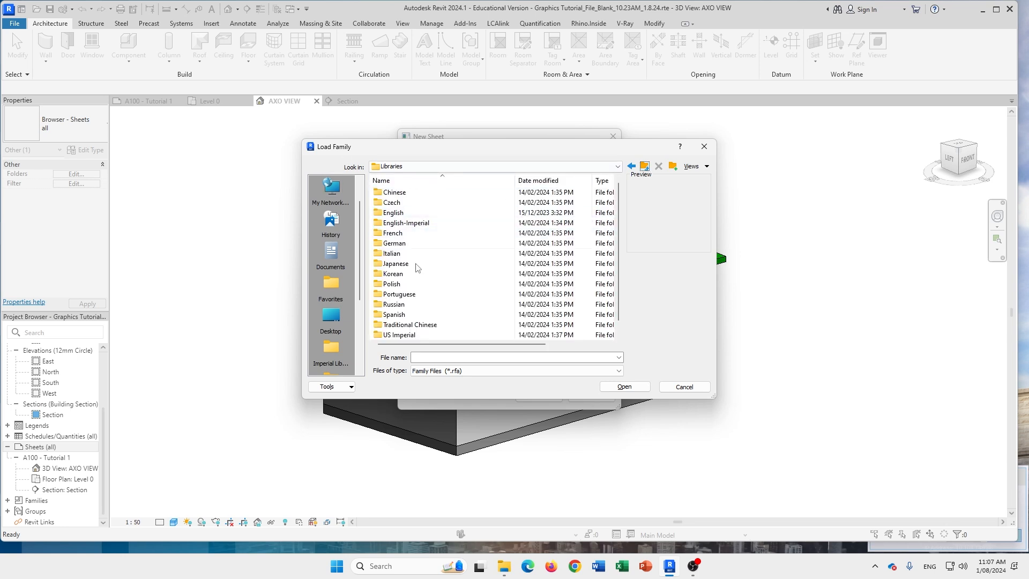
{"action": "double_click", "coordinate": [400, 214]}
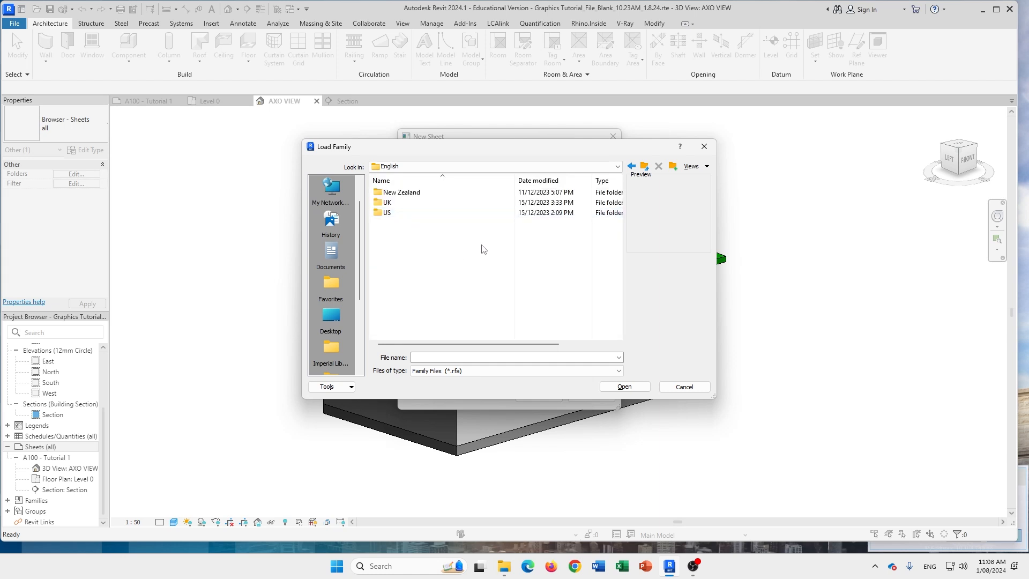
{"action": "left_click", "coordinate": [646, 167]}
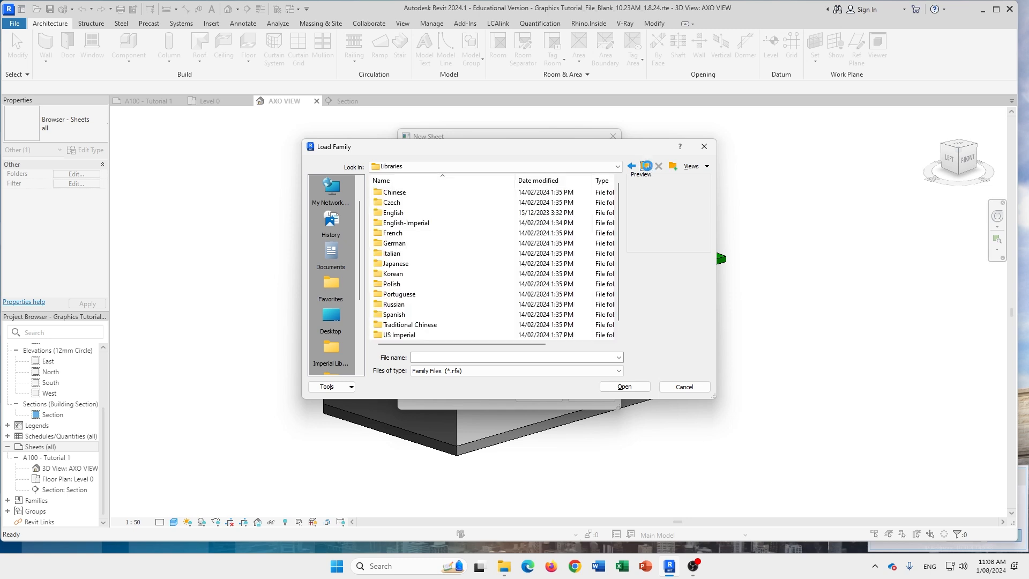
{"action": "left_click", "coordinate": [646, 167]}
{"action": "left_click", "coordinate": [705, 147]}
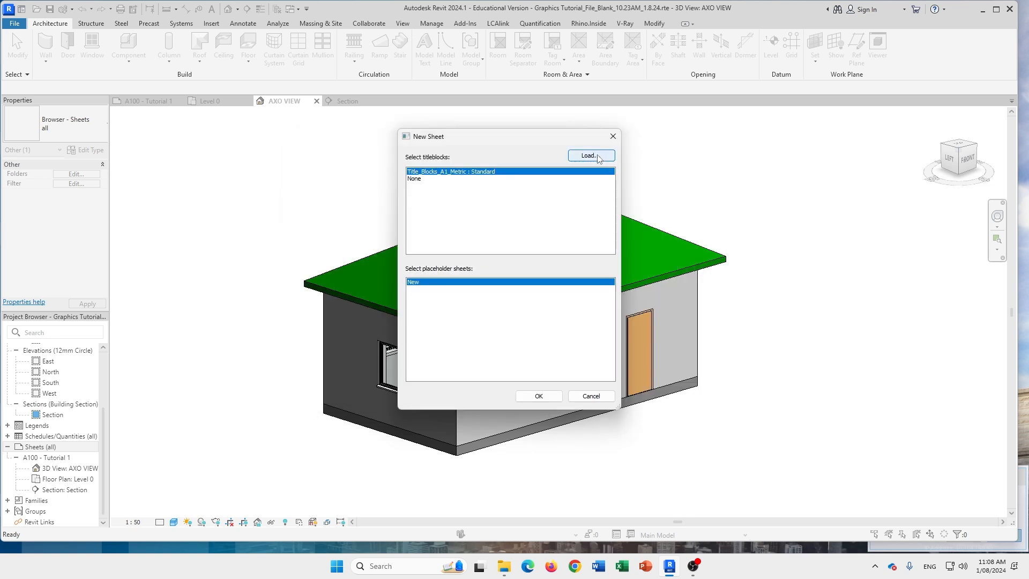
Browse the loadable families to English, New Zealand, Titleblocks and preview Titleblock A1 metric (NZ).rfa without loading it
{"action": "left_click", "coordinate": [584, 157]}
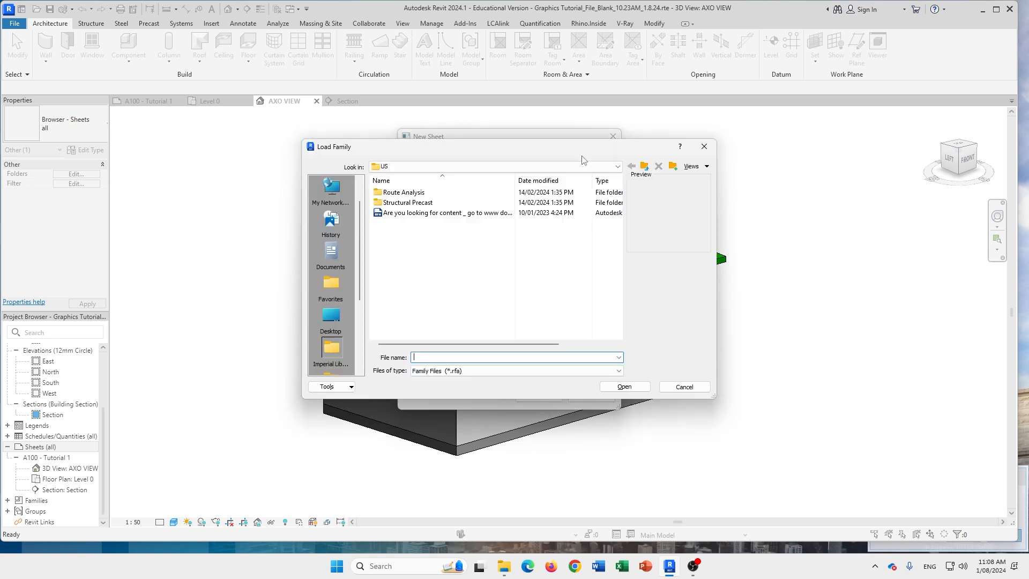
{"action": "left_click", "coordinate": [645, 166]}
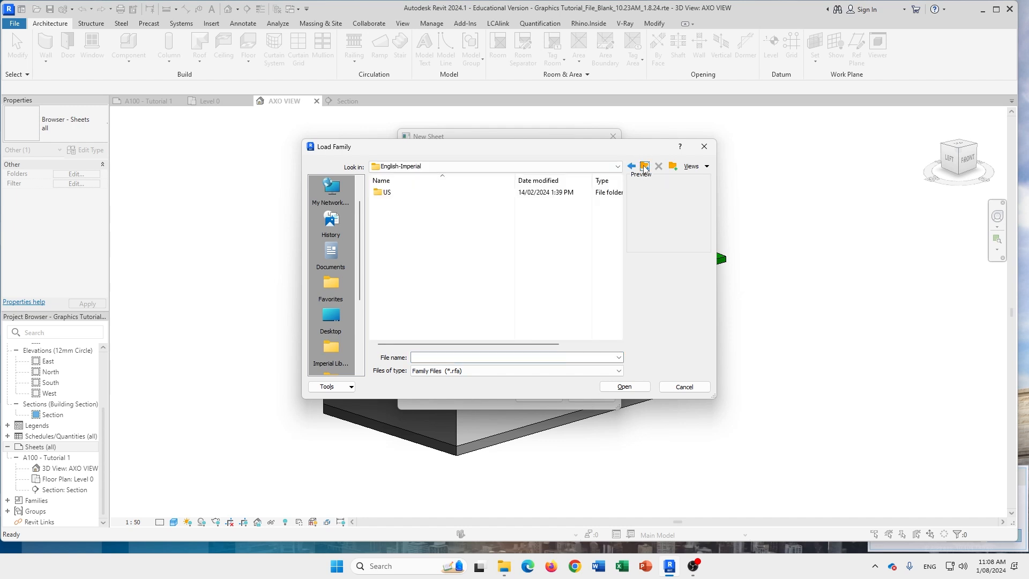
{"action": "left_click", "coordinate": [645, 166]}
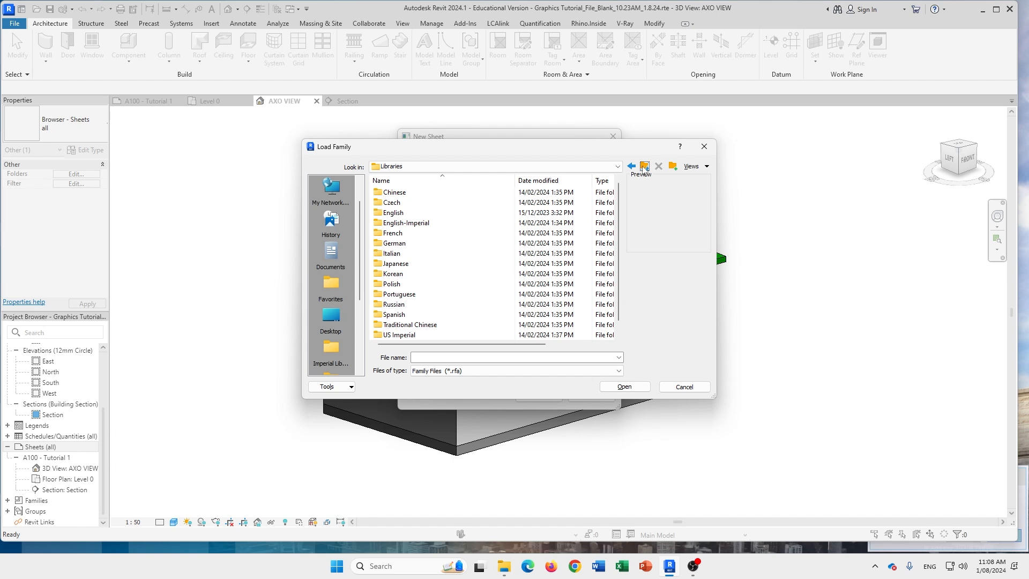
{"action": "double_click", "coordinate": [423, 215]}
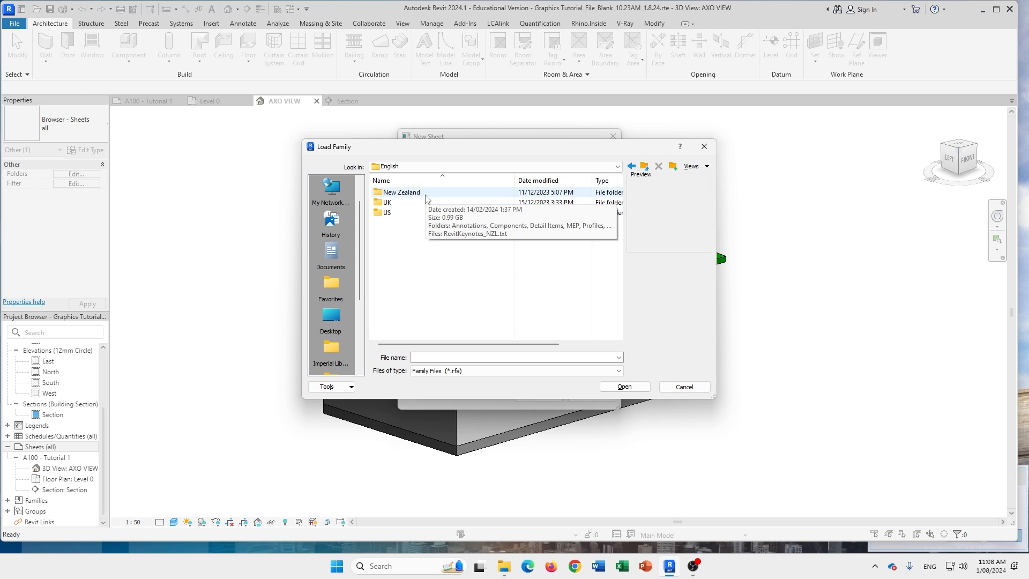
{"action": "double_click", "coordinate": [426, 194]}
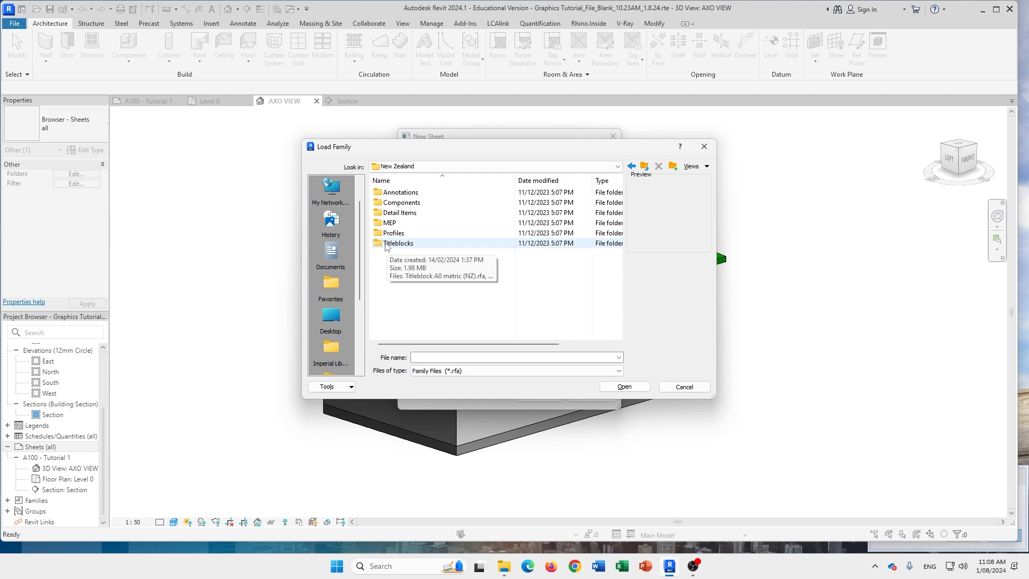
{"action": "double_click", "coordinate": [397, 243]}
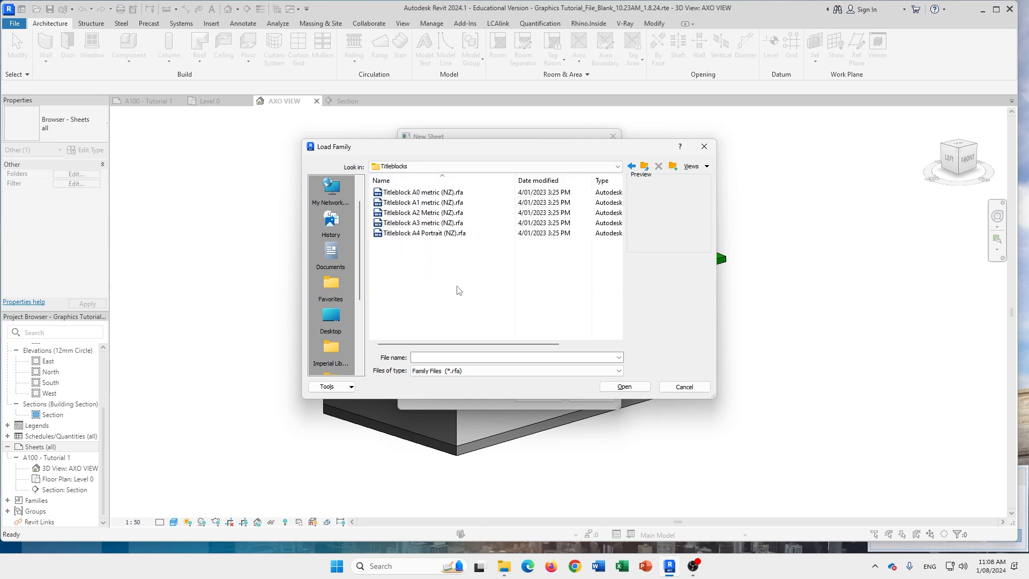
{"action": "left_click", "coordinate": [426, 208]}
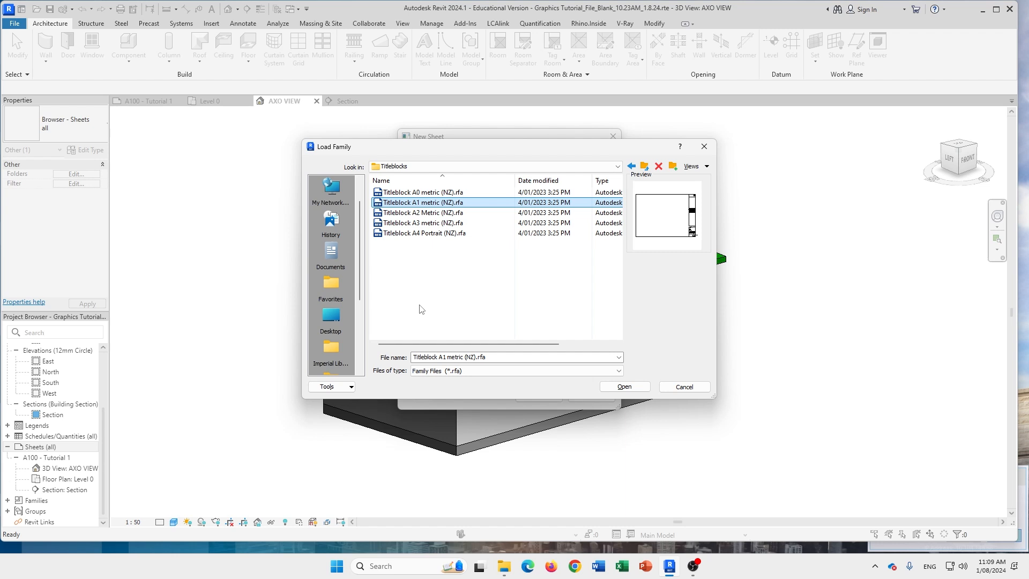
{"action": "left_click", "coordinate": [704, 146]}
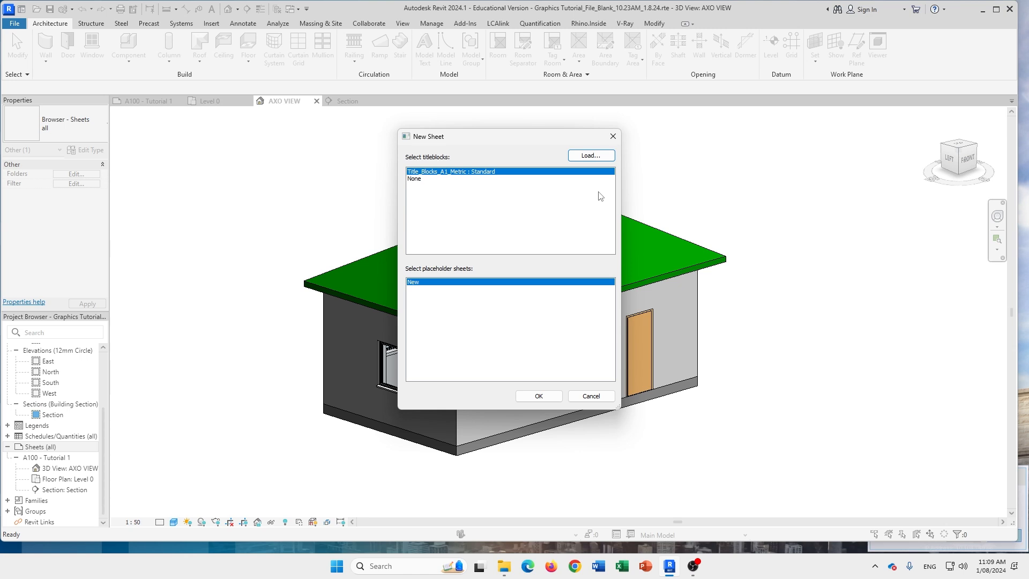
Browse the Metric Library's Titleblocks folder and its parent folders up to RVT 2024 without loading a family
{"action": "left_click", "coordinate": [586, 157]}
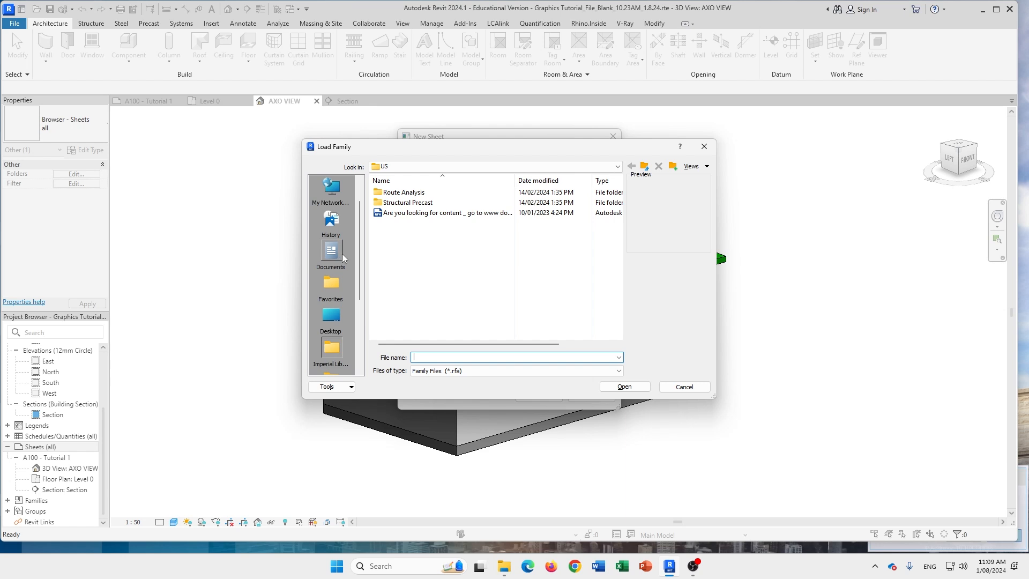
{"action": "scroll", "coordinate": [337, 255], "scroll_direction": "down", "scroll_amount": 3}
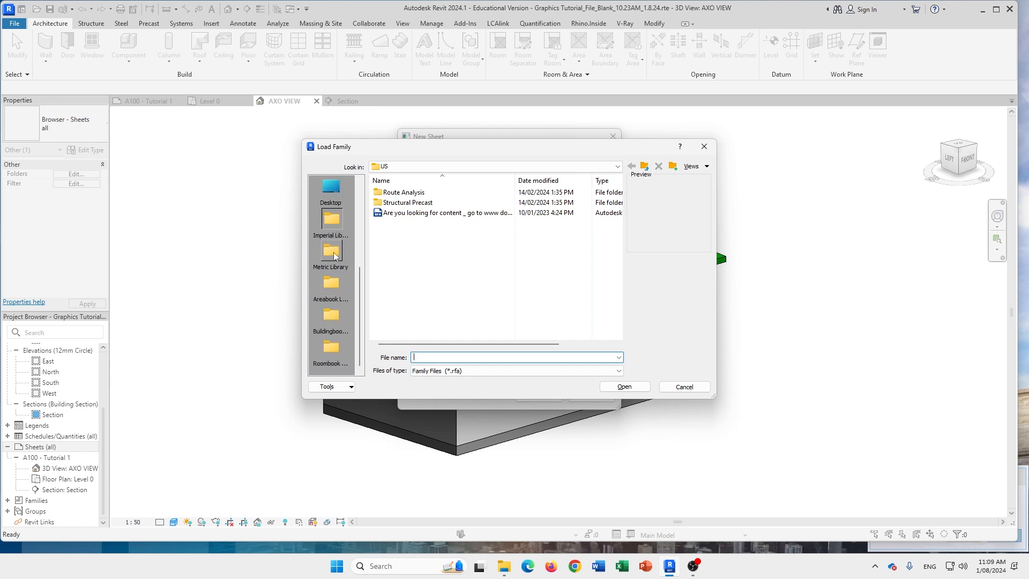
{"action": "left_click", "coordinate": [333, 252]}
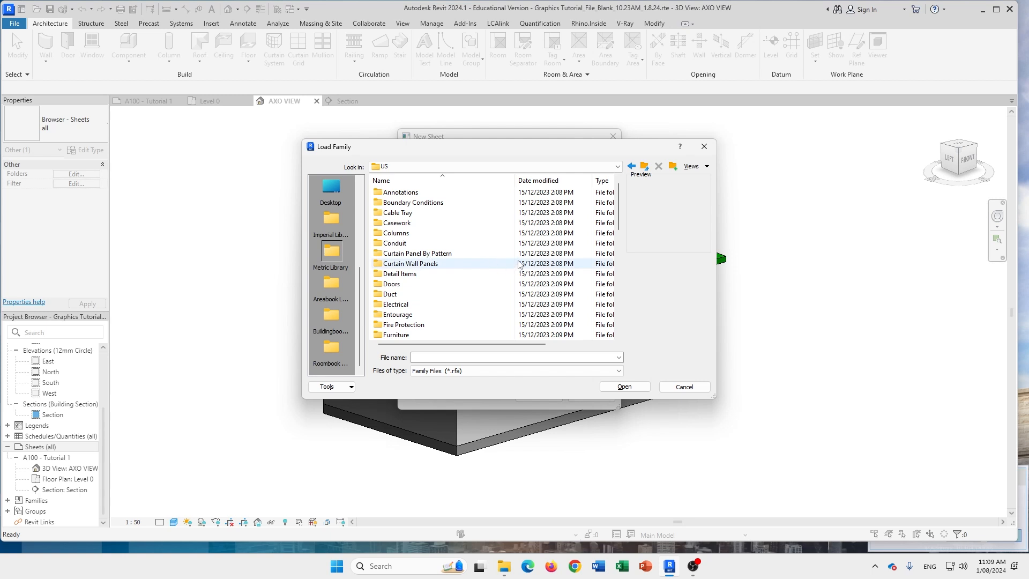
{"action": "scroll", "coordinate": [519, 261], "scroll_direction": "down", "scroll_amount": 10}
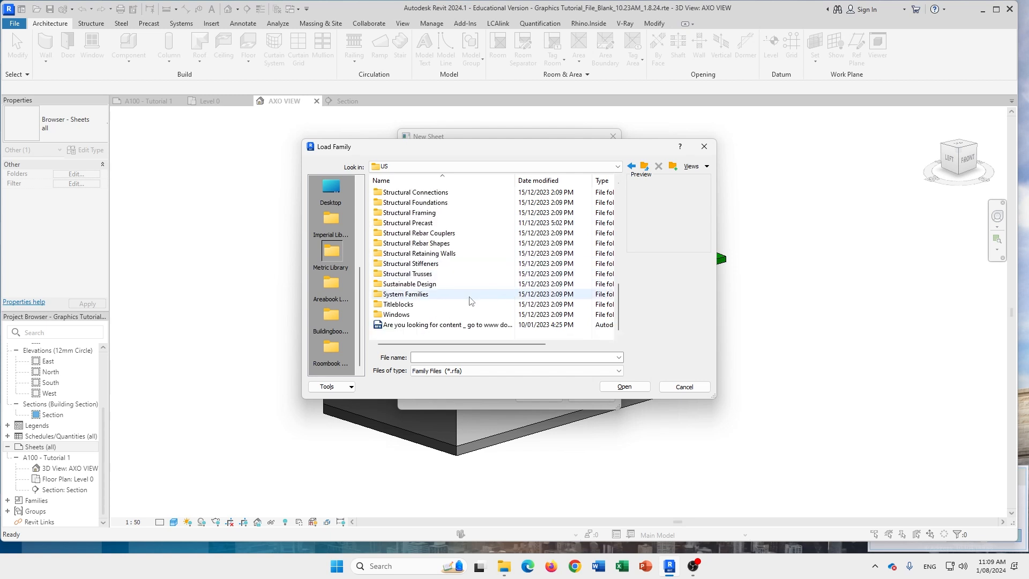
{"action": "double_click", "coordinate": [410, 305]}
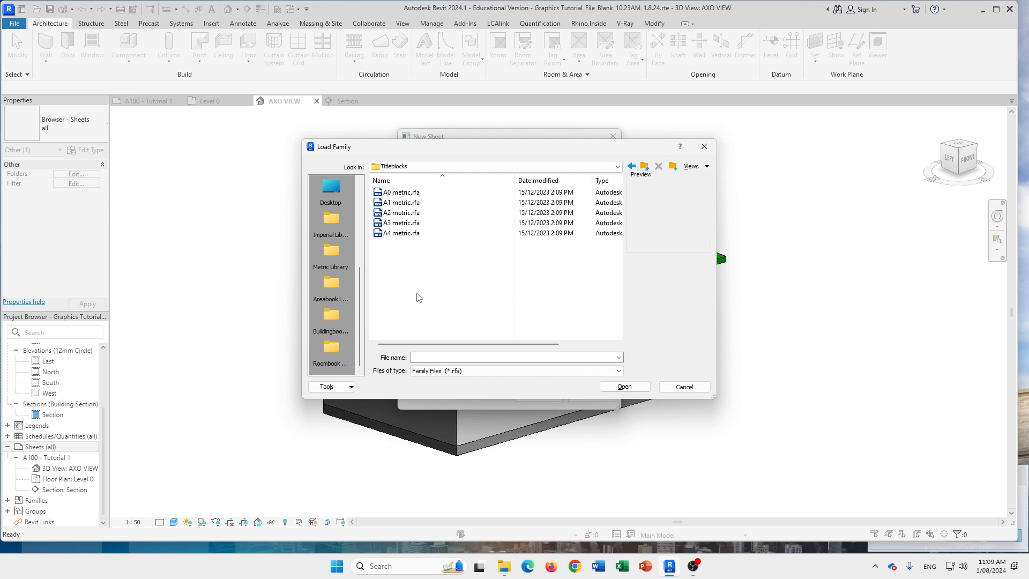
{"action": "left_click", "coordinate": [644, 167]}
{"action": "left_click", "coordinate": [645, 169]}
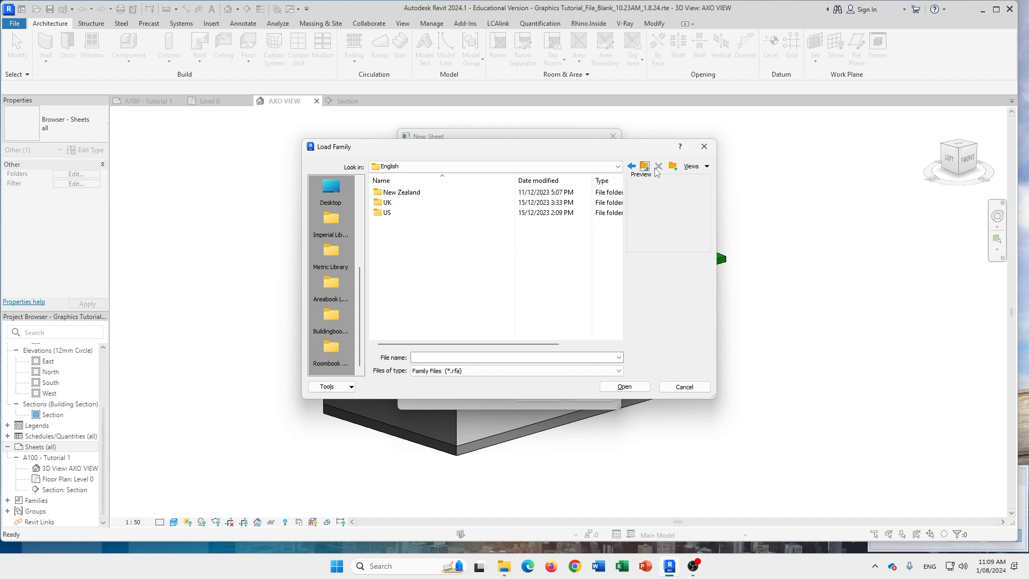
{"action": "left_click", "coordinate": [645, 167]}
{"action": "left_click", "coordinate": [645, 167]}
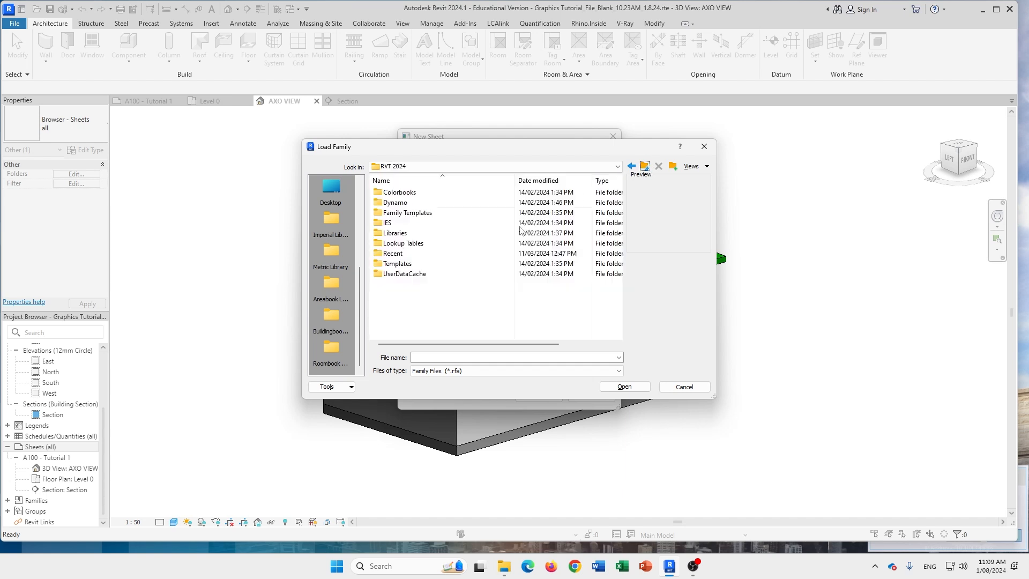
{"action": "left_click", "coordinate": [705, 147]}
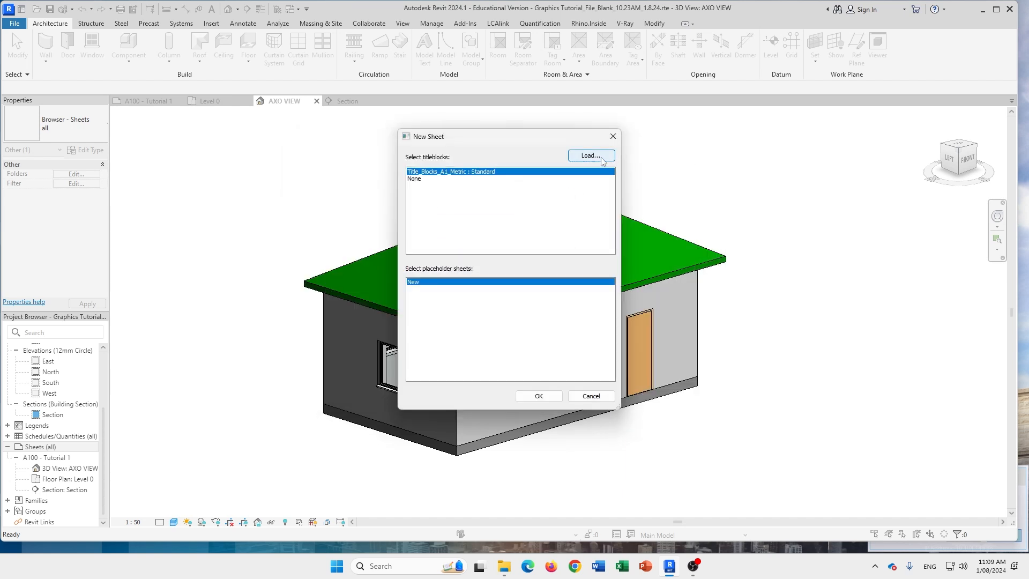
{"action": "left_click", "coordinate": [597, 161]}
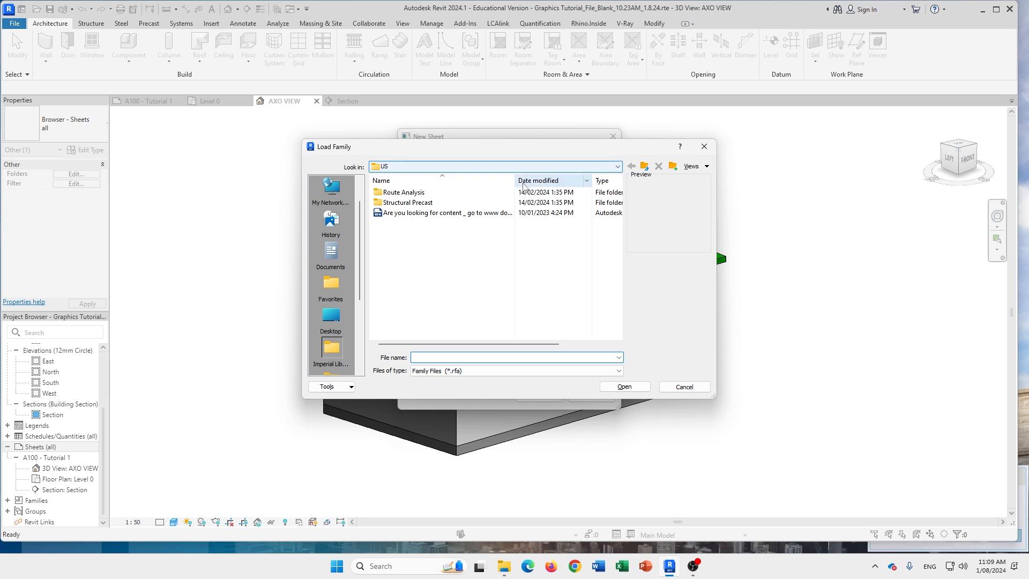
{"action": "scroll", "coordinate": [333, 268], "scroll_direction": "down", "scroll_amount": 3}
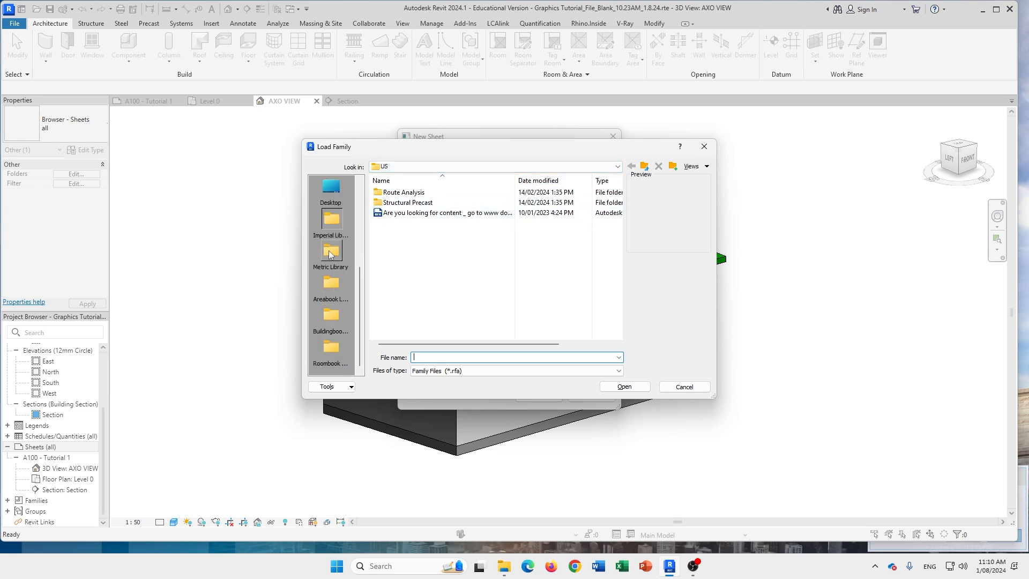
{"action": "left_click", "coordinate": [331, 252]}
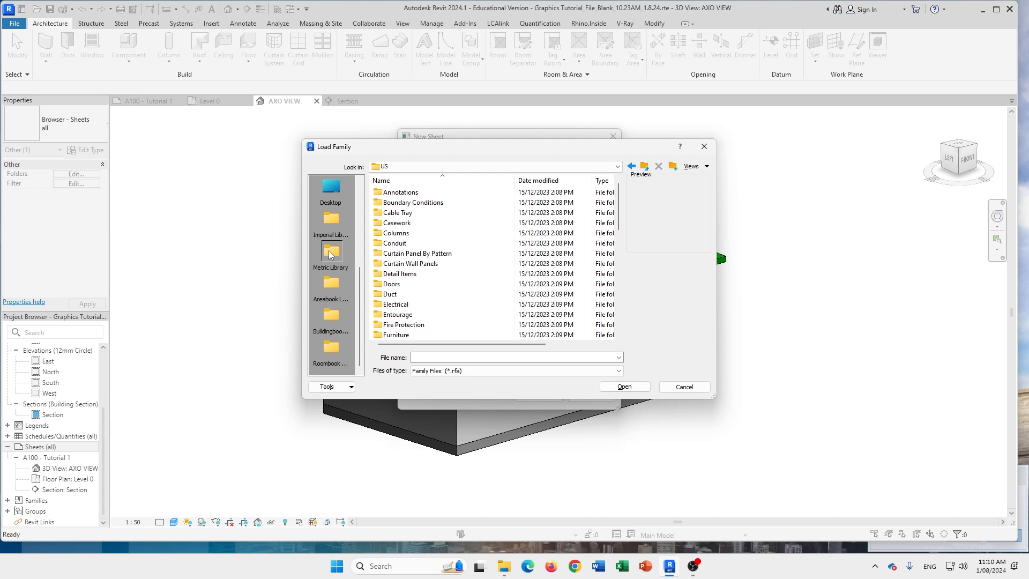
{"action": "scroll", "coordinate": [493, 246], "scroll_direction": "down", "scroll_amount": 10}
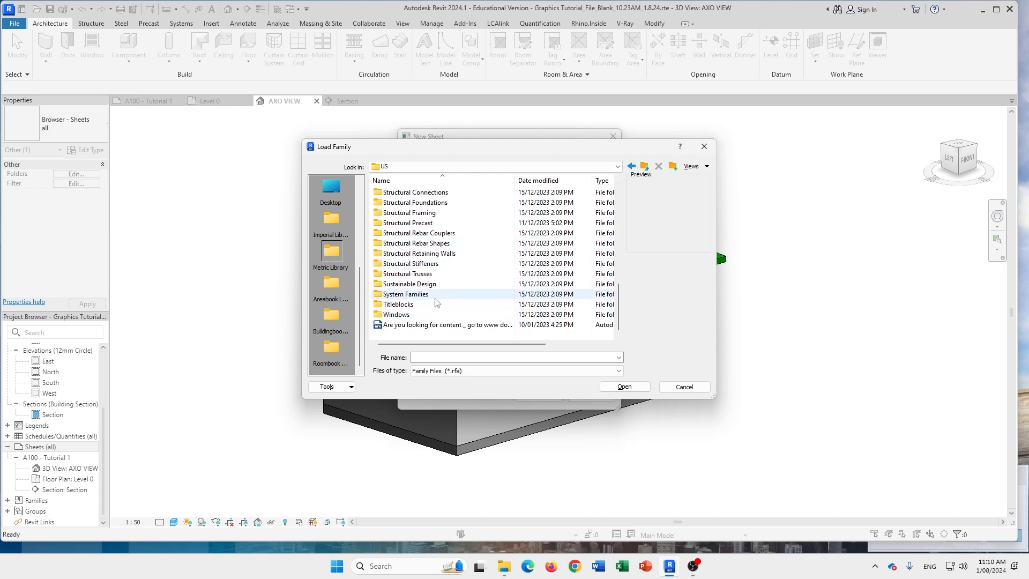
{"action": "double_click", "coordinate": [437, 305]}
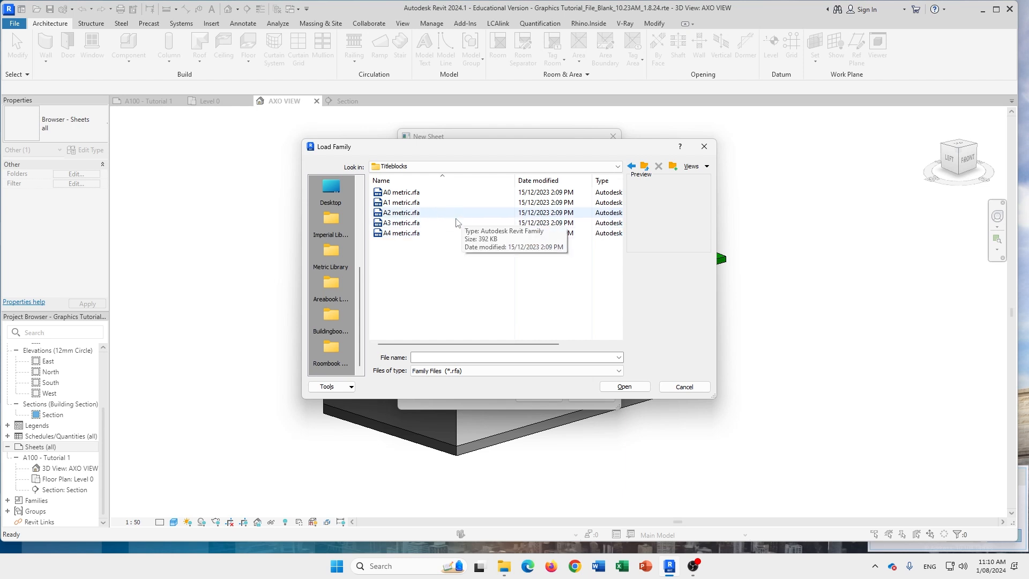
{"action": "left_click", "coordinate": [705, 146]}
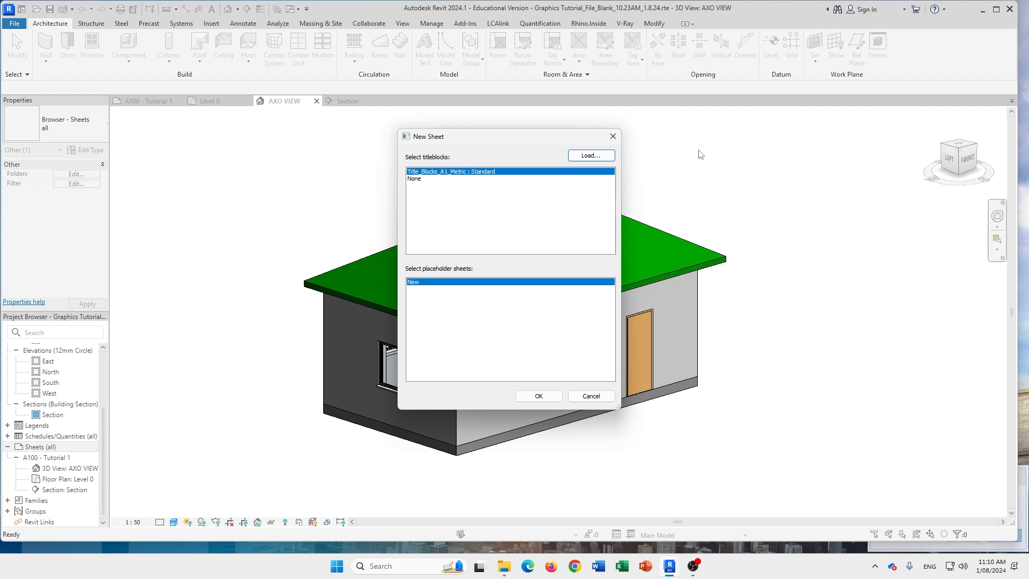
Load A1 metric.rfa from the Metric Library's Titleblocks folder and create the new sheet with it
{"action": "left_click", "coordinate": [592, 156]}
{"action": "scroll", "coordinate": [351, 251], "scroll_direction": "down", "scroll_amount": 4}
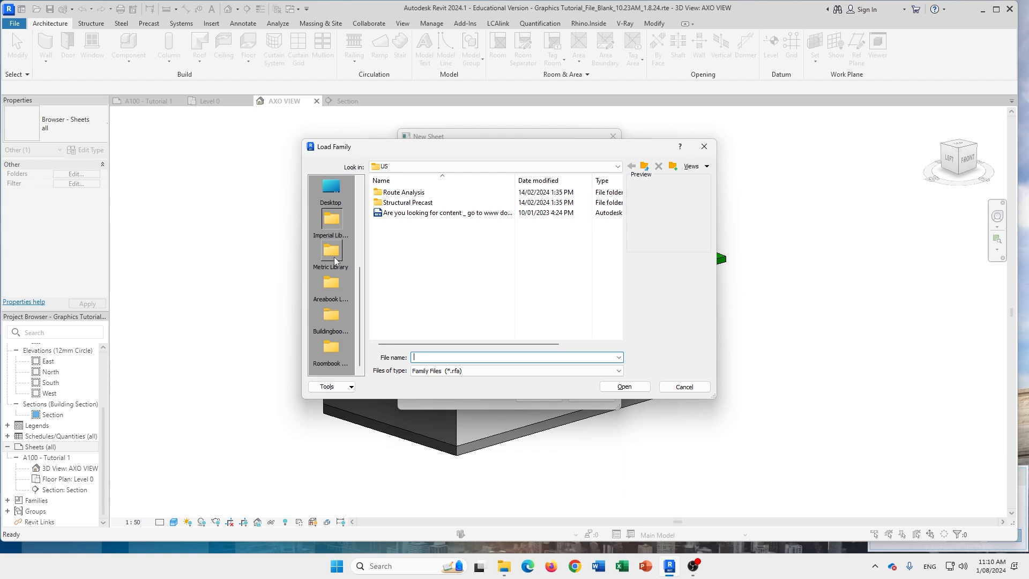
{"action": "left_click", "coordinate": [335, 262]}
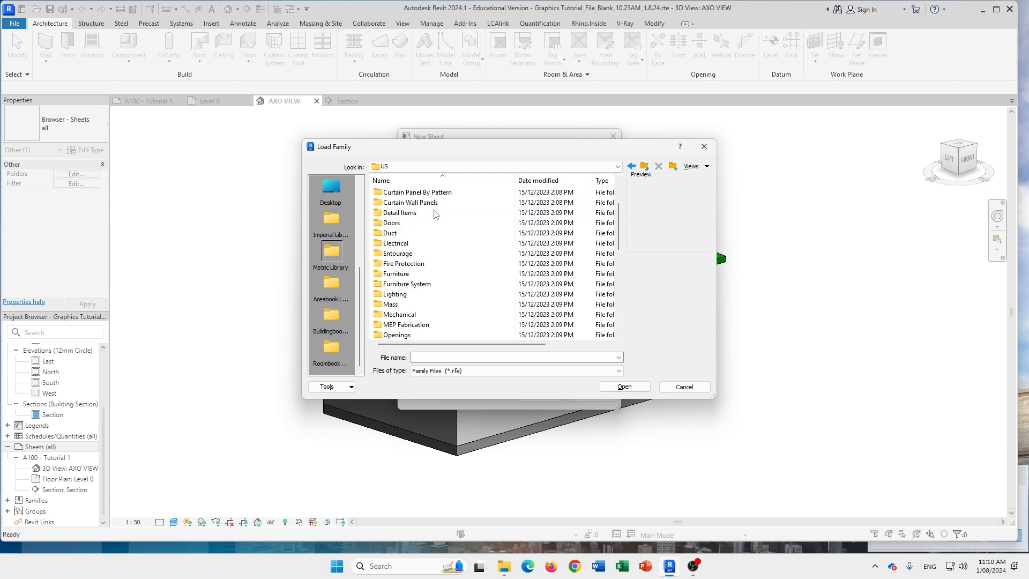
{"action": "scroll", "coordinate": [435, 217], "scroll_direction": "down", "scroll_amount": 8}
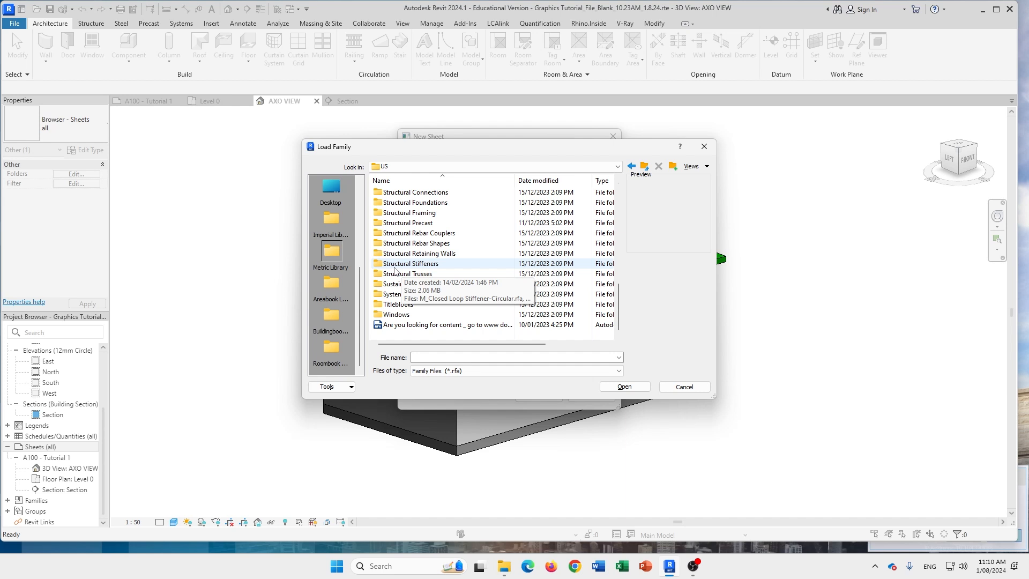
{"action": "double_click", "coordinate": [398, 305]}
{"action": "left_click", "coordinate": [392, 204]}
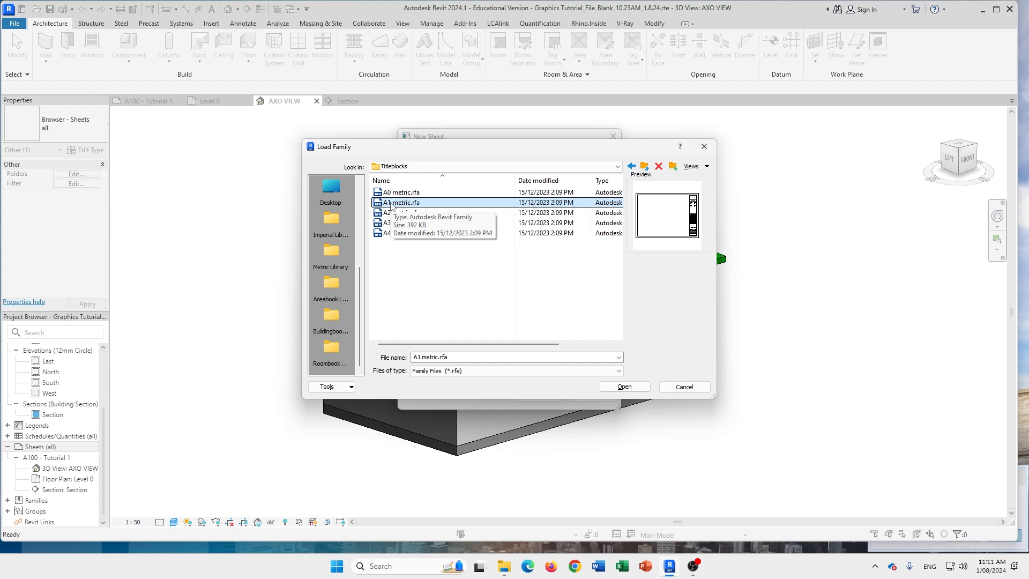
{"action": "left_click", "coordinate": [625, 387]}
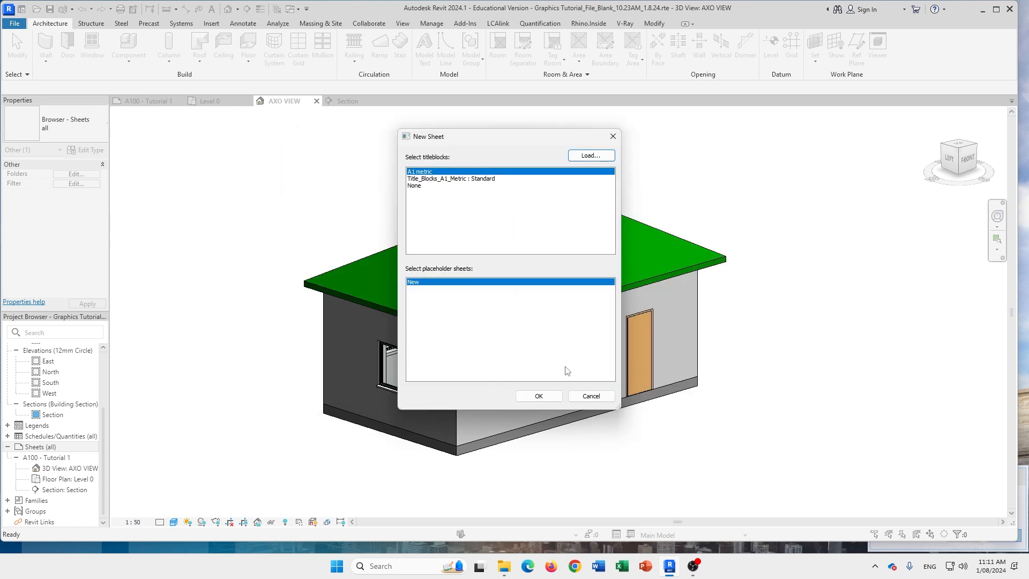
{"action": "left_click", "coordinate": [539, 397]}
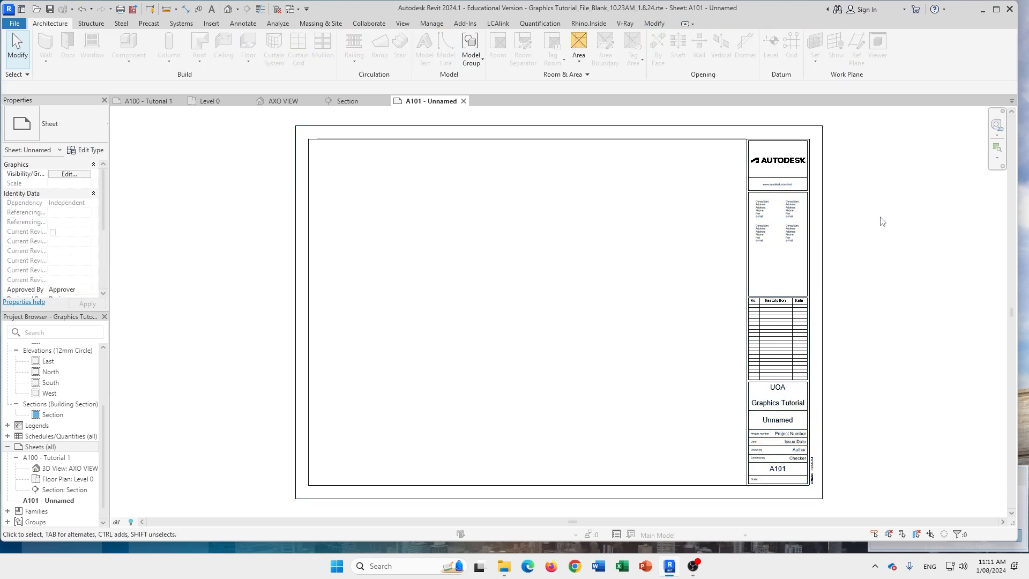
Examine the A1 metric title block on the new sheet, from the logo and consultant fields to the revision table and project details
{"action": "scroll", "coordinate": [828, 199], "scroll_direction": "down", "scroll_amount": 1}
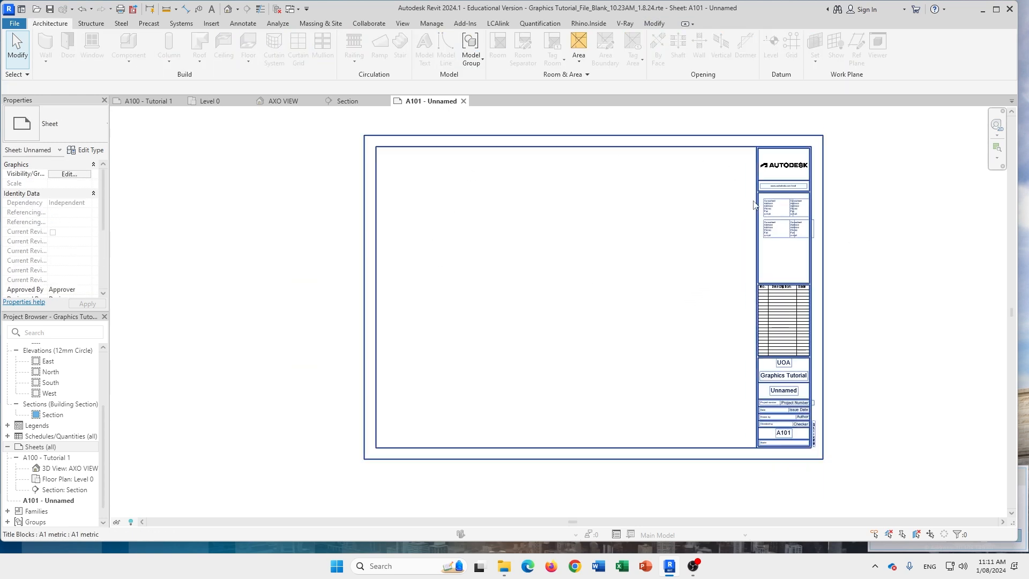
{"action": "left_click", "coordinate": [757, 203]}
{"action": "middle_click_drag", "start_coordinate": [816, 259], "coordinate": [721, 244]}
{"action": "scroll", "coordinate": [722, 248], "scroll_direction": "up", "scroll_amount": 5}
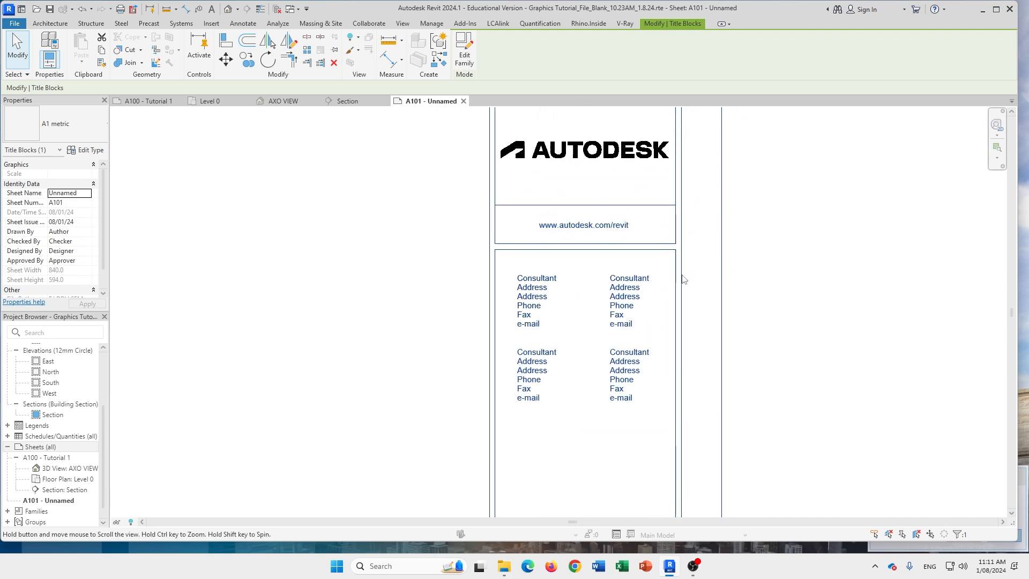
{"action": "scroll", "coordinate": [616, 193], "scroll_direction": "down", "scroll_amount": 6}
{"action": "middle_click_drag", "start_coordinate": [695, 283], "coordinate": [703, 209]}
{"action": "scroll", "coordinate": [635, 436], "scroll_direction": "up", "scroll_amount": 3}
{"action": "middle_click_drag", "start_coordinate": [636, 437], "coordinate": [650, 236]}
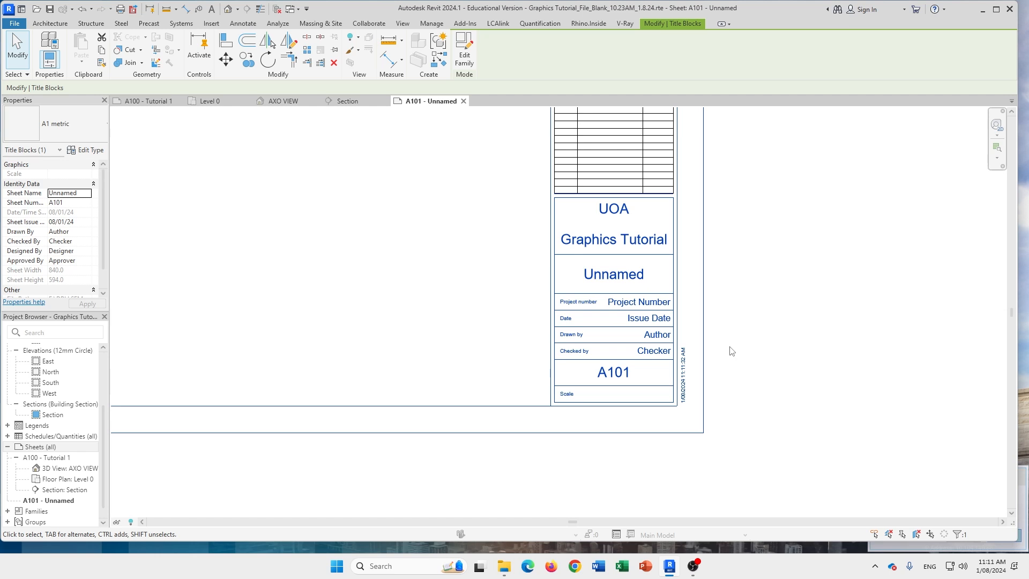
{"action": "scroll", "coordinate": [714, 345], "scroll_direction": "down", "scroll_amount": 3}
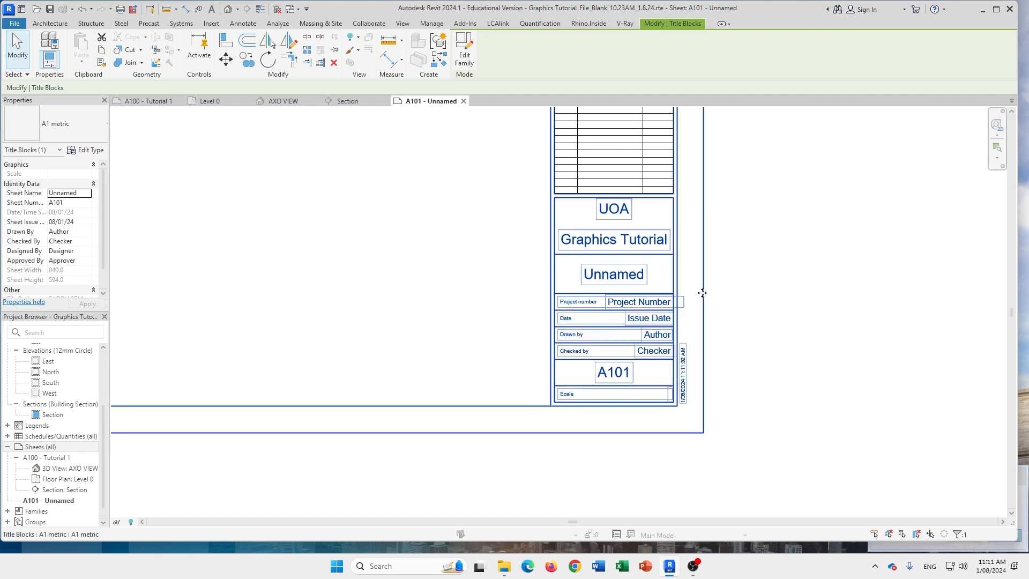
{"action": "middle_click_drag", "start_coordinate": [733, 263], "coordinate": [775, 267]}
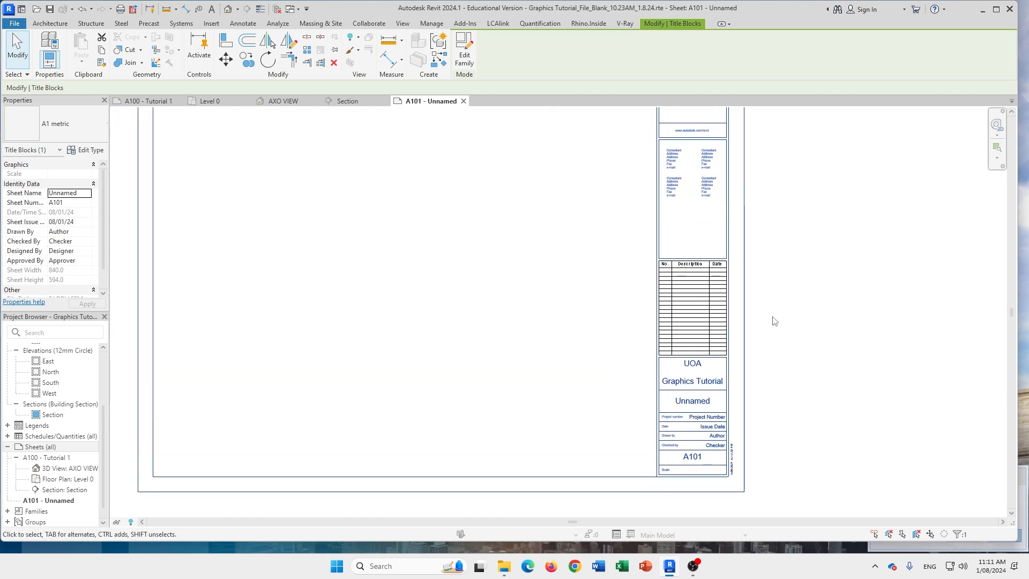
{"action": "scroll", "coordinate": [774, 320], "scroll_direction": "down", "scroll_amount": 2}
{"action": "scroll", "coordinate": [690, 143], "scroll_direction": "up", "scroll_amount": 3}
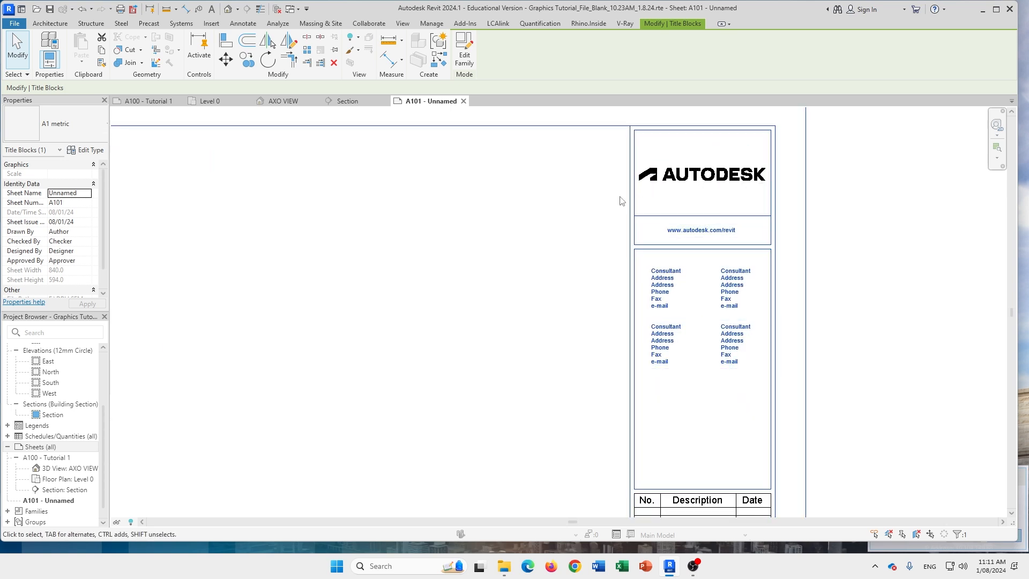
{"action": "middle_click_drag", "start_coordinate": [880, 232], "coordinate": [809, 214]}
{"action": "scroll", "coordinate": [770, 272], "scroll_direction": "down", "scroll_amount": 1}
{"action": "middle_click_drag", "start_coordinate": [767, 348], "coordinate": [752, 193]}
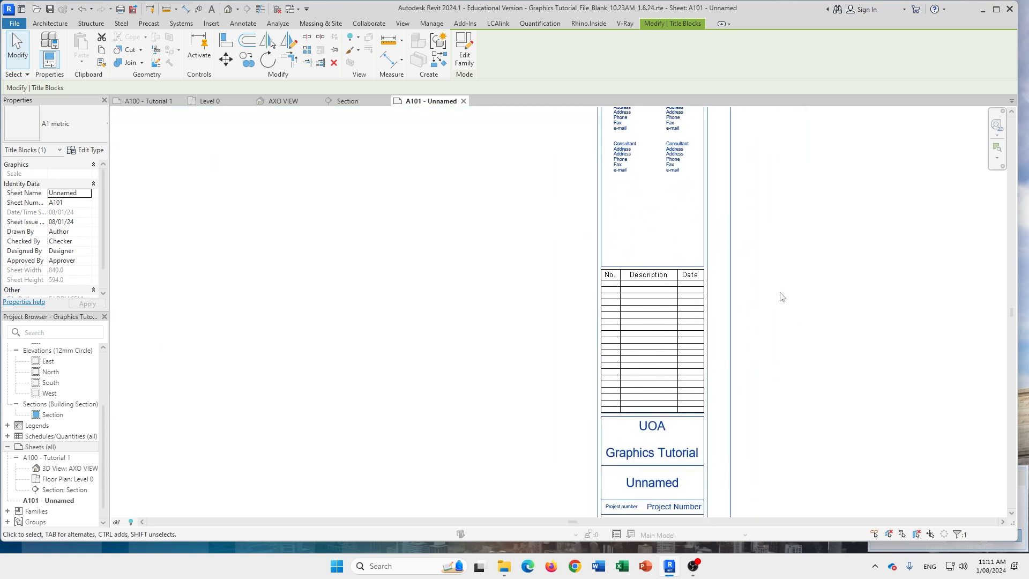
{"action": "middle_click_drag", "start_coordinate": [801, 391], "coordinate": [790, 310]}
{"action": "middle_click_drag", "start_coordinate": [741, 343], "coordinate": [767, 263]}
{"action": "scroll", "coordinate": [750, 281], "scroll_direction": "down", "scroll_amount": 2}
{"action": "middle_click_drag", "start_coordinate": [647, 238], "coordinate": [692, 335]}
{"action": "scroll", "coordinate": [686, 310], "scroll_direction": "down", "scroll_amount": 2}
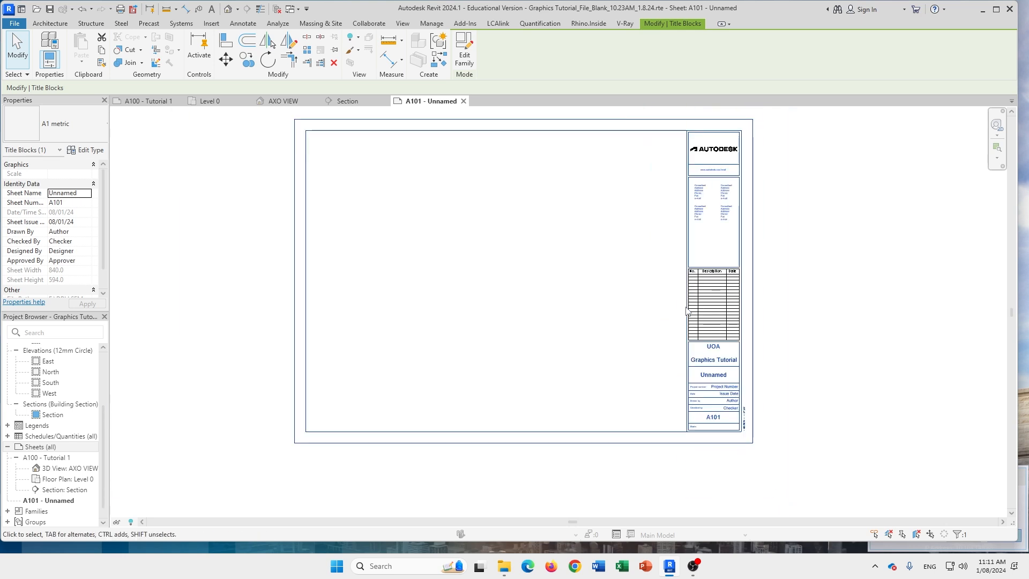
{"action": "middle_click_drag", "start_coordinate": [591, 274], "coordinate": [559, 288]}
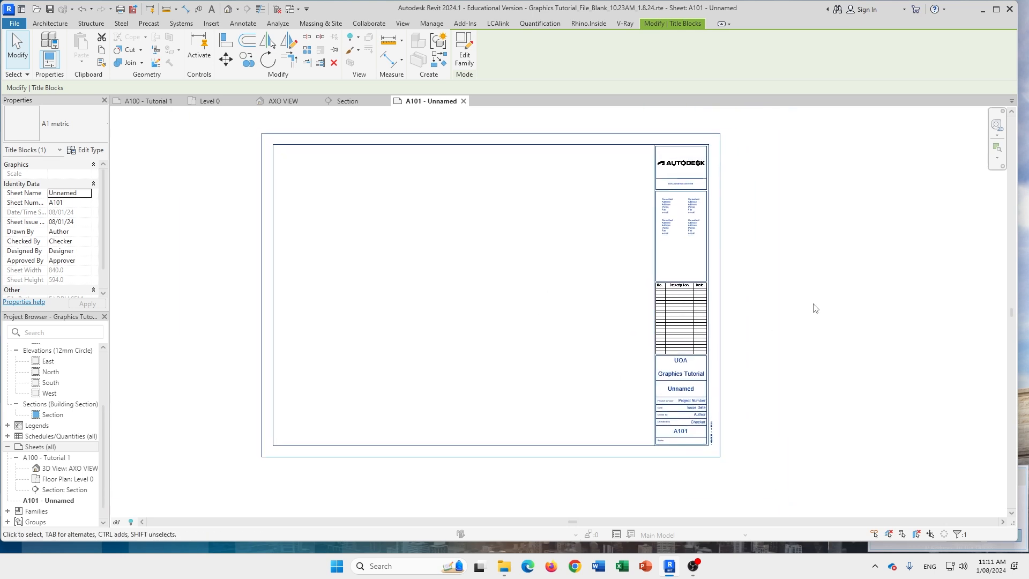
{"action": "left_click", "coordinate": [818, 186]}
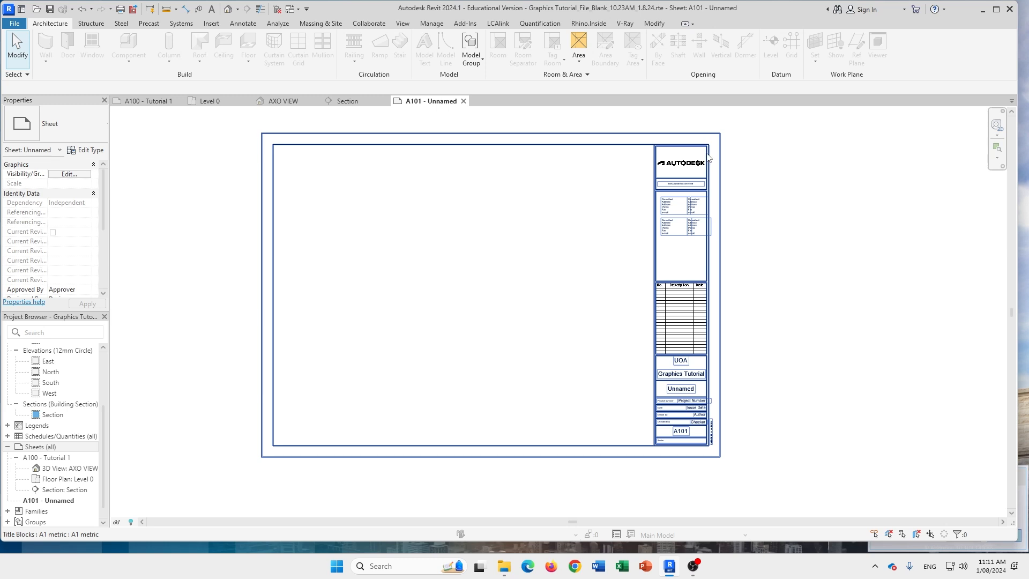
Open the sheet's A1 metric title block family for editing and shift the Autodesk logo image left across its box's edge
{"action": "left_click", "coordinate": [658, 167]}
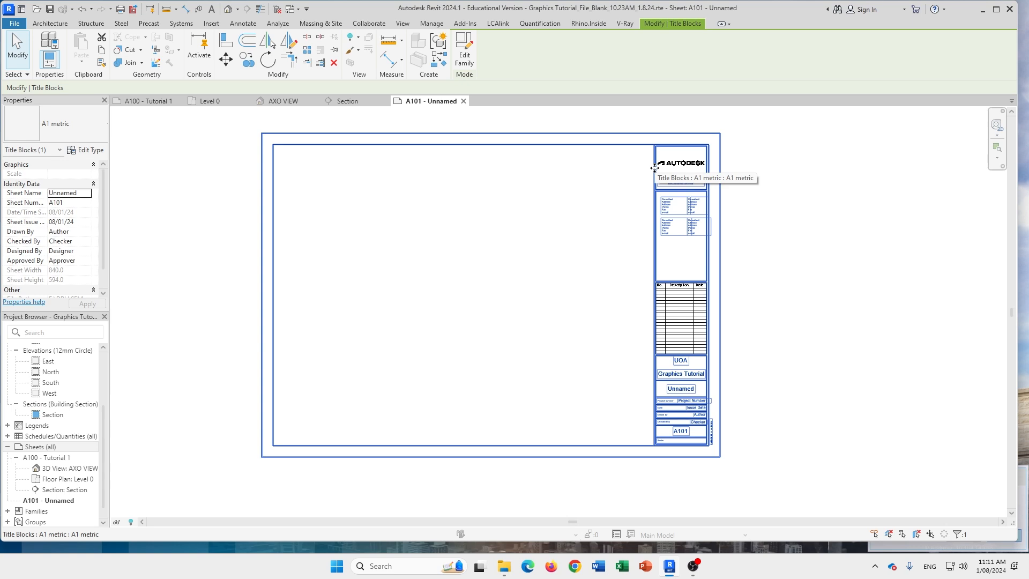
{"action": "double_click", "coordinate": [655, 168]}
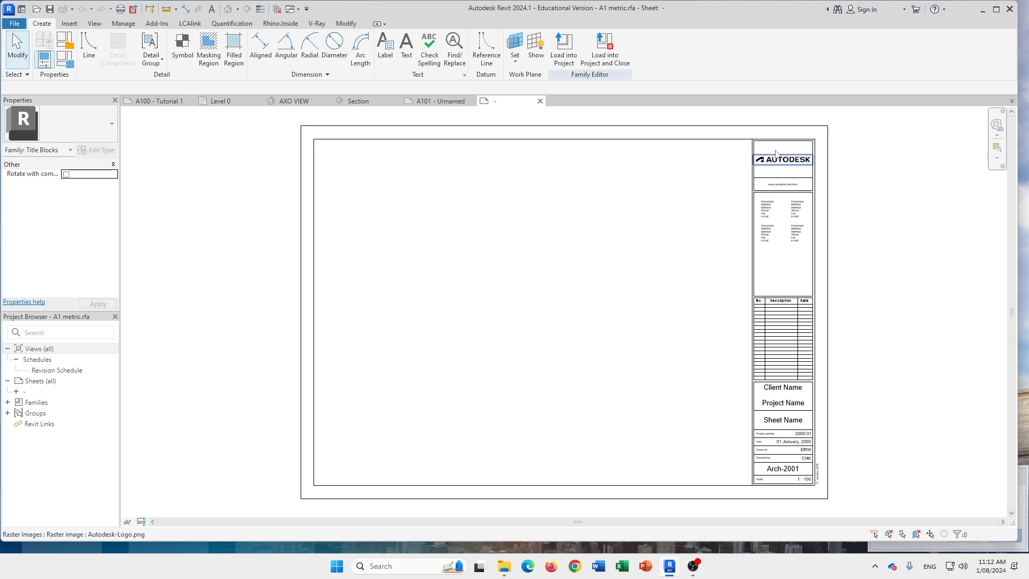
{"action": "scroll", "coordinate": [798, 164], "scroll_direction": "up", "scroll_amount": 4}
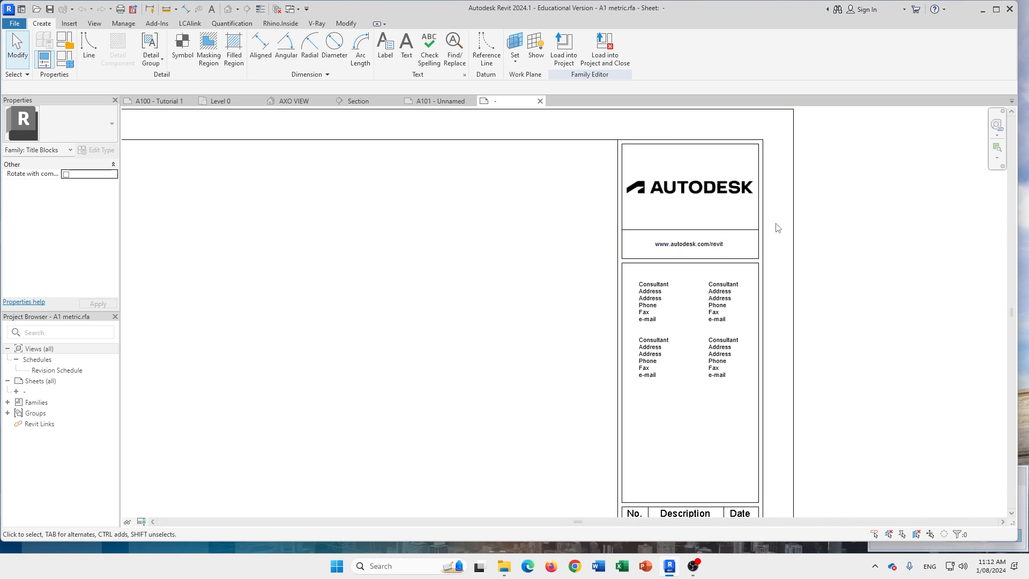
{"action": "left_click", "coordinate": [695, 187]}
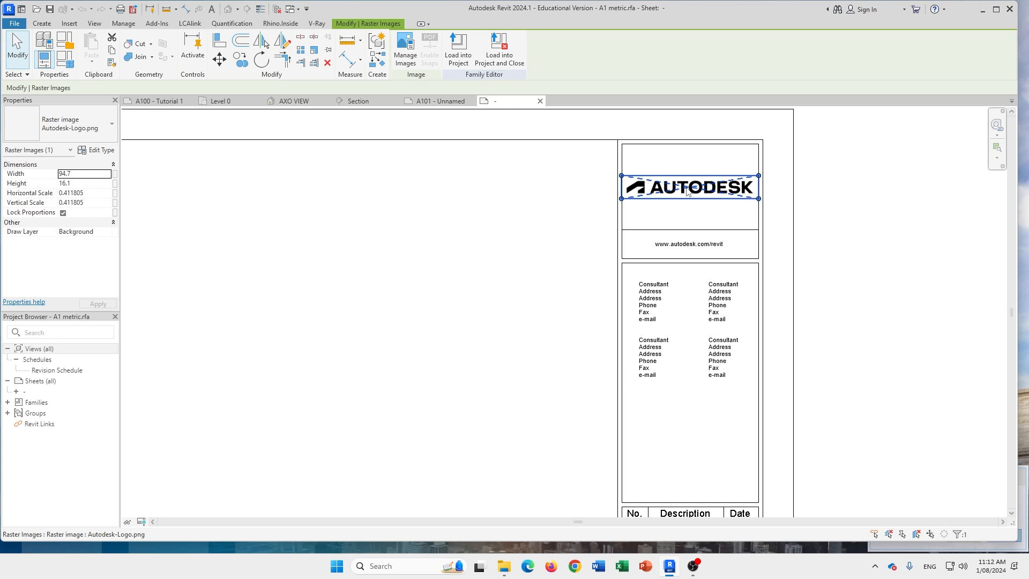
{"action": "mouse_move", "coordinate": [693, 187]}
{"action": "left_mouse_down"}
{"action": "mouse_move", "coordinate": [470, 204]}
{"action": "mouse_move", "coordinate": [687, 184]}
{"action": "mouse_move", "coordinate": [710, 192]}
{"action": "mouse_move", "coordinate": [574, 198]}
{"action": "mouse_move", "coordinate": [680, 180]}
{"action": "left_mouse_up"}
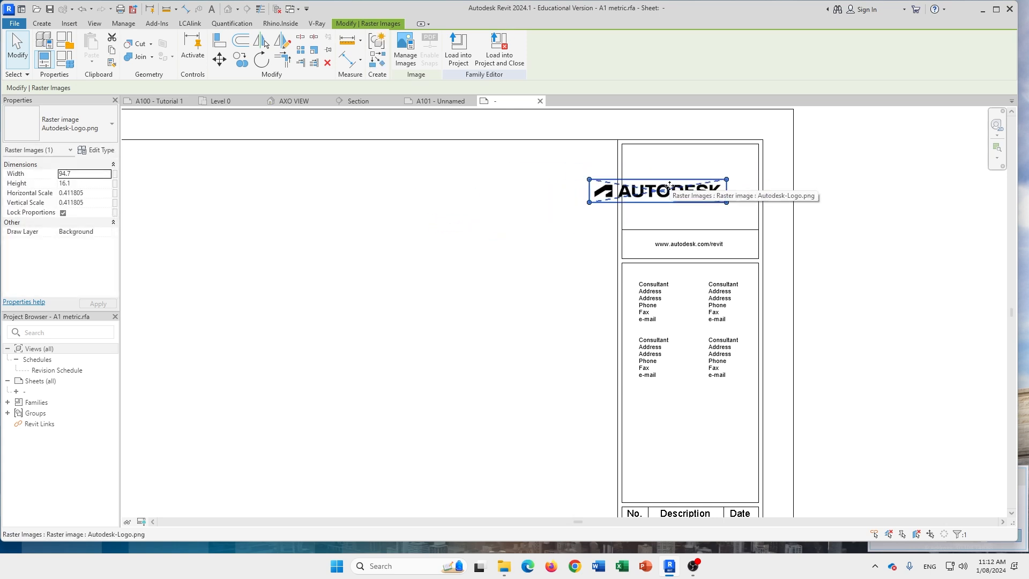
Delete the Autodesk logo image from the title block's upper box
{"action": "key", "text": "Delete"}
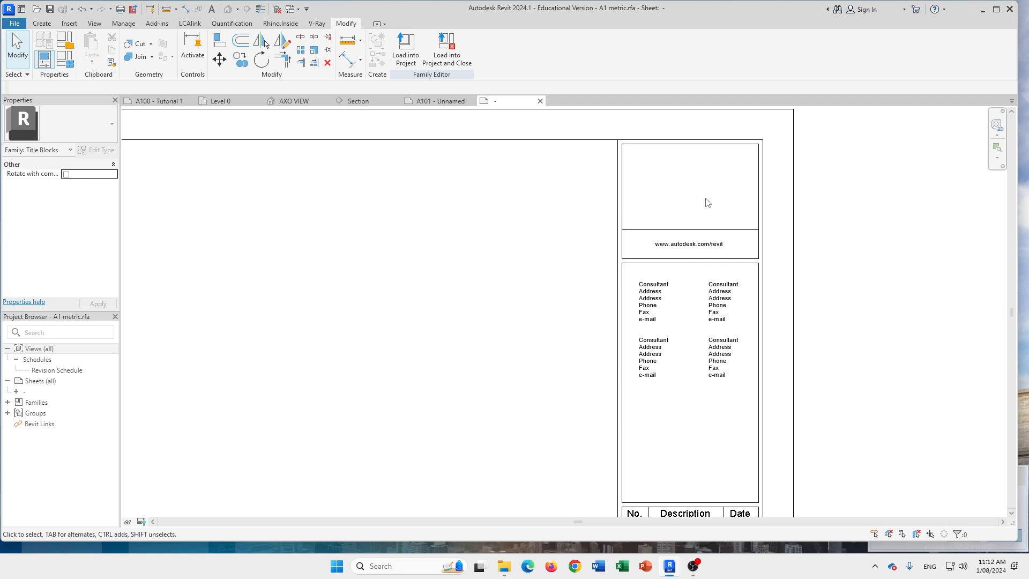
Examine the title block's consultant fields, revision table and project detail labels down to the scale field
{"action": "scroll", "coordinate": [717, 203], "scroll_direction": "down", "scroll_amount": 1}
{"action": "middle_click_drag", "start_coordinate": [746, 333], "coordinate": [711, 220]}
{"action": "middle_click_drag", "start_coordinate": [726, 363], "coordinate": [718, 309]}
{"action": "scroll", "coordinate": [719, 344], "scroll_direction": "down", "scroll_amount": 1}
{"action": "middle_click_drag", "start_coordinate": [721, 343], "coordinate": [719, 305]}
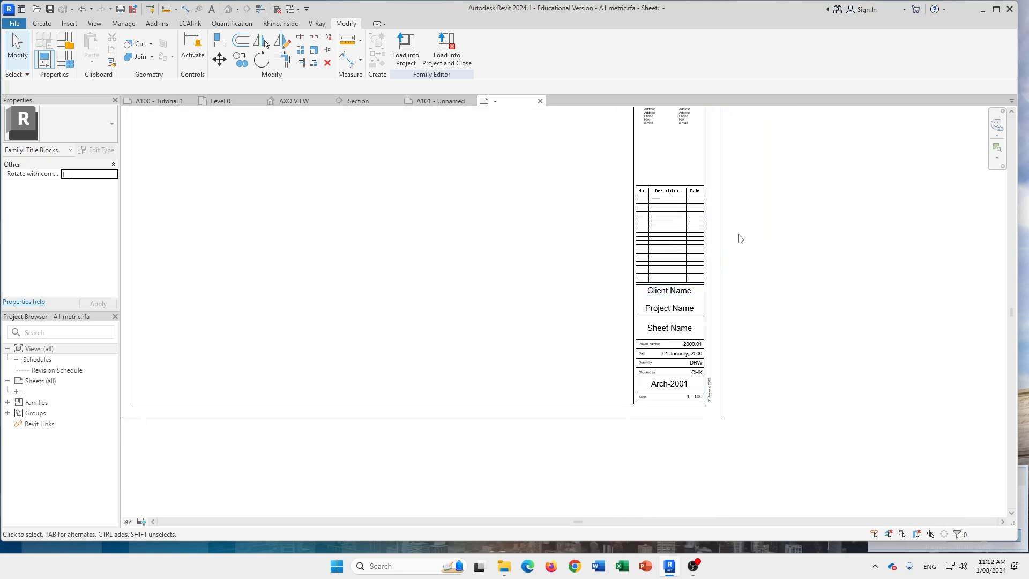
{"action": "scroll", "coordinate": [649, 208], "scroll_direction": "up", "scroll_amount": 1}
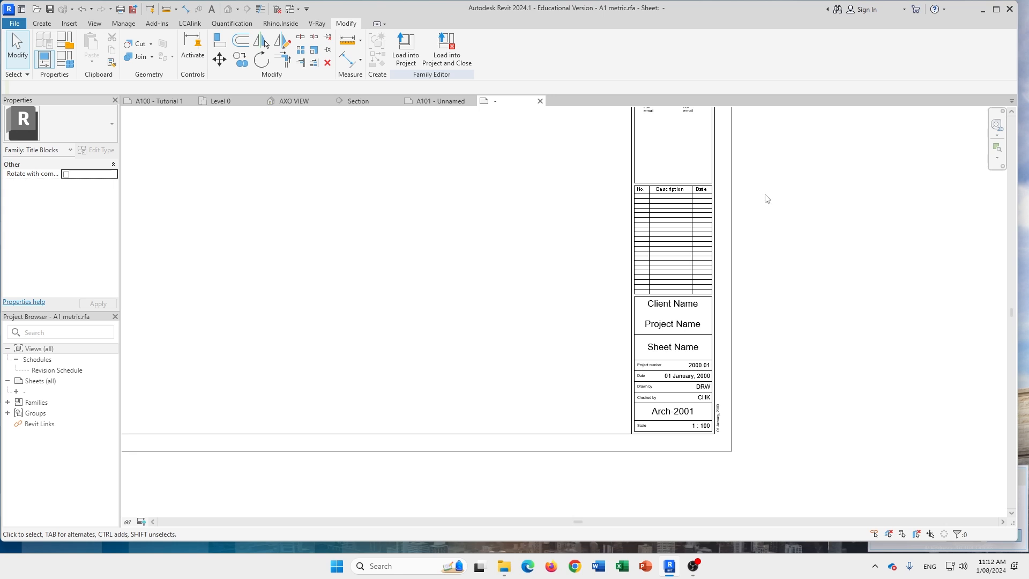
{"action": "middle_click_drag", "start_coordinate": [775, 200], "coordinate": [778, 243]}
{"action": "scroll", "coordinate": [768, 230], "scroll_direction": "down", "scroll_amount": 1}
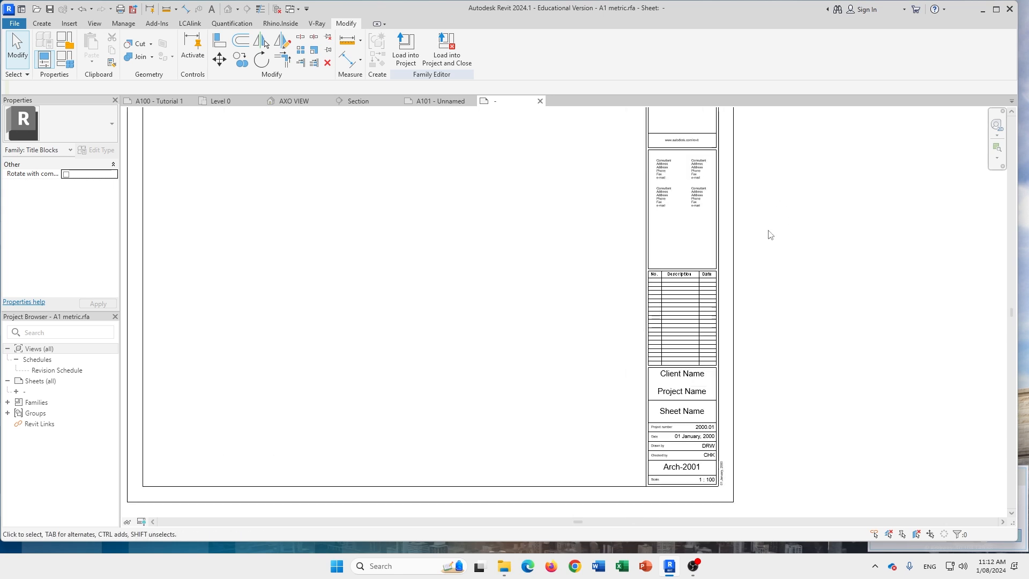
{"action": "scroll", "coordinate": [771, 235], "scroll_direction": "up", "scroll_amount": 1}
{"action": "mouse_move", "coordinate": [758, 246]}
{"action": "middle_mouse_down"}
{"action": "mouse_move", "coordinate": [745, 264]}
{"action": "mouse_move", "coordinate": [749, 338]}
{"action": "mouse_move", "coordinate": [744, 254]}
{"action": "middle_mouse_up"}
{"action": "scroll", "coordinate": [631, 321], "scroll_direction": "up", "scroll_amount": 3}
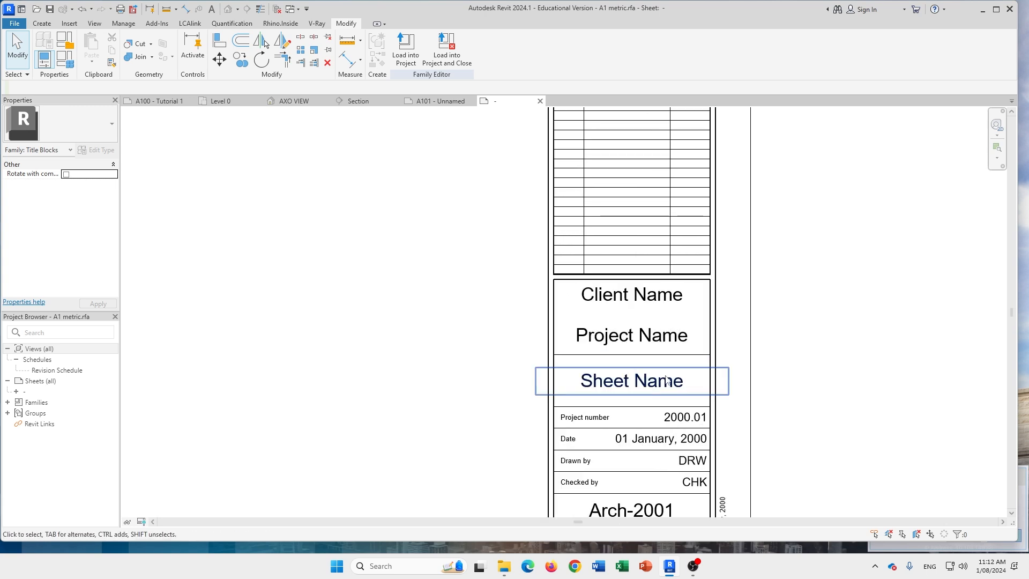
{"action": "middle_click_drag", "start_coordinate": [632, 365], "coordinate": [625, 285]}
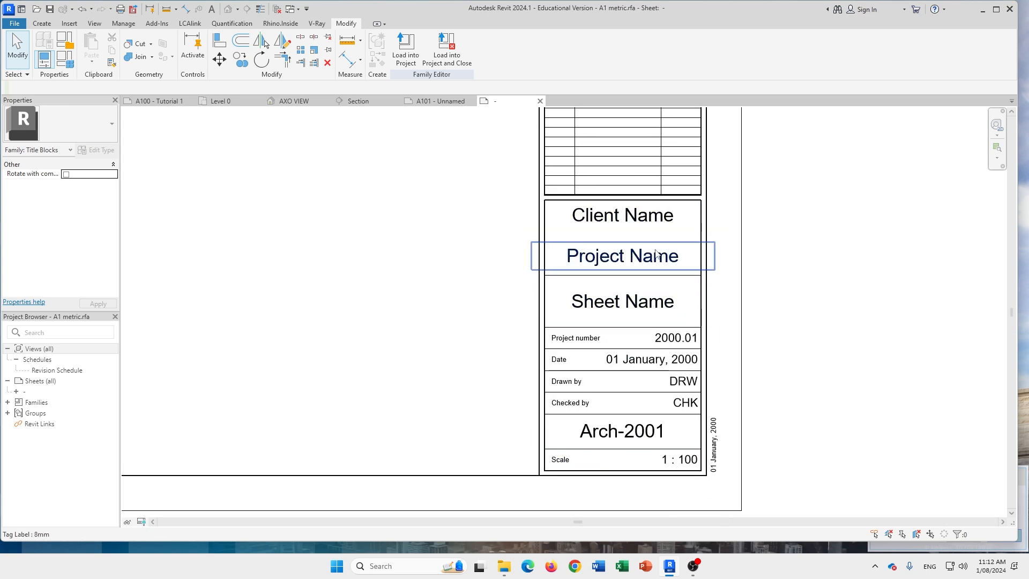
{"action": "scroll", "coordinate": [644, 303], "scroll_direction": "down", "scroll_amount": 1}
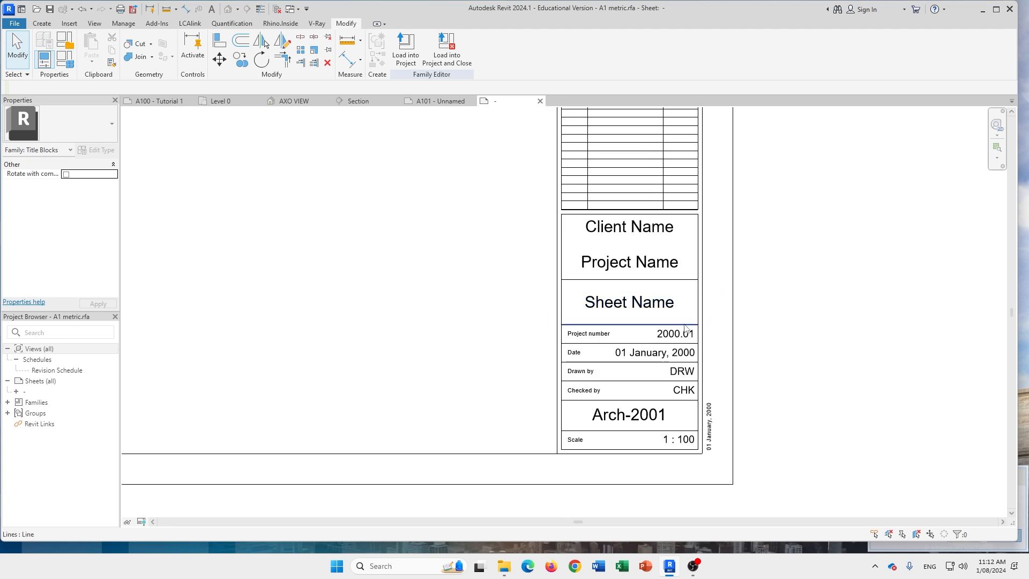
{"action": "middle_click_drag", "start_coordinate": [646, 242], "coordinate": [649, 297]}
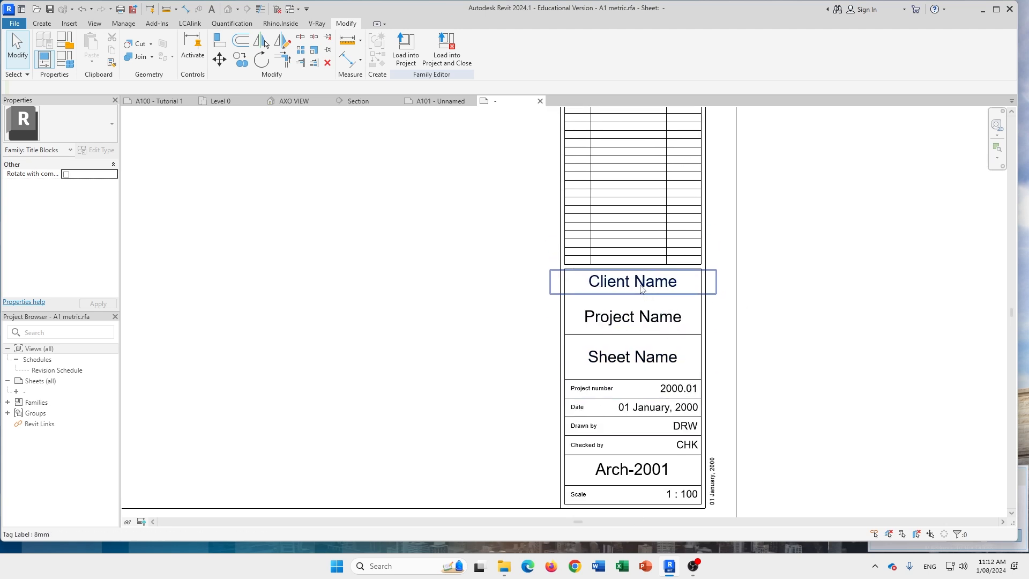
Inspect the Client Name label and its properties in the title block
{"action": "left_click", "coordinate": [642, 288]}
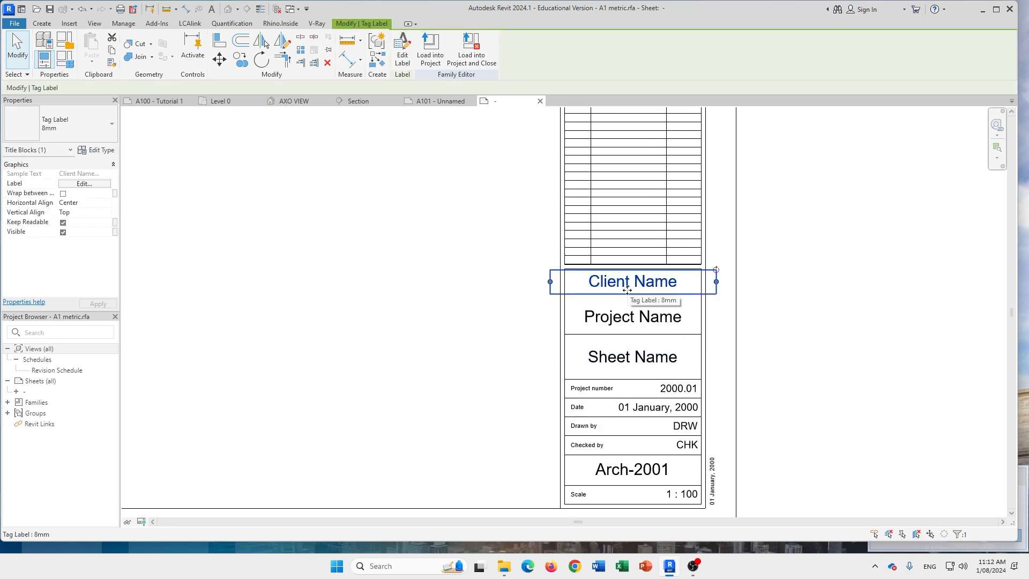
{"action": "left_click", "coordinate": [738, 321]}
{"action": "left_click", "coordinate": [655, 290]}
{"action": "left_click", "coordinate": [728, 318]}
{"action": "left_click", "coordinate": [650, 289]}
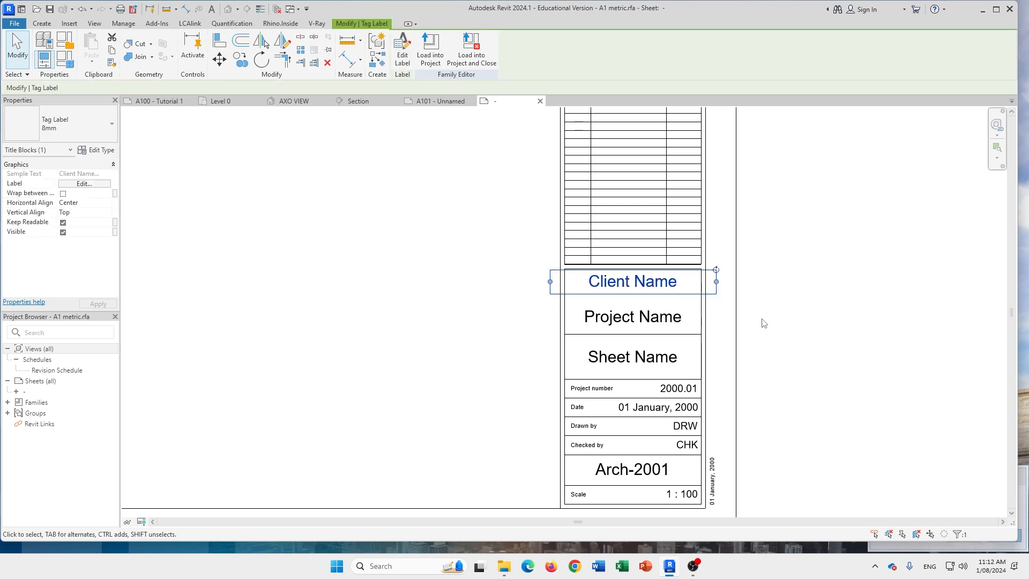
{"action": "left_click", "coordinate": [792, 296]}
{"action": "left_click", "coordinate": [665, 284]}
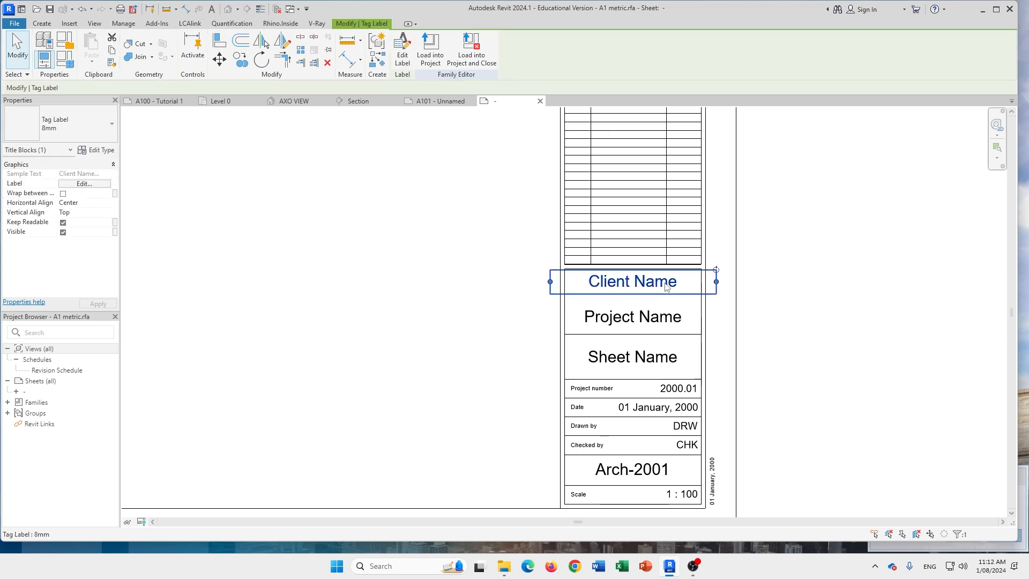
{"action": "left_click", "coordinate": [830, 287]}
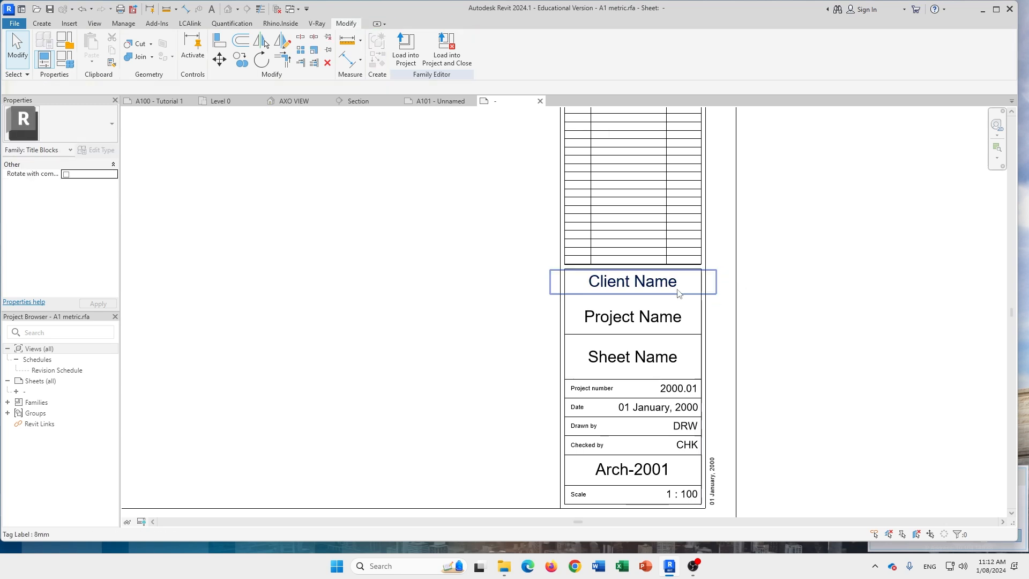
Edit the Client Name label so that its sample value reads DRH
{"action": "left_click", "coordinate": [667, 290]}
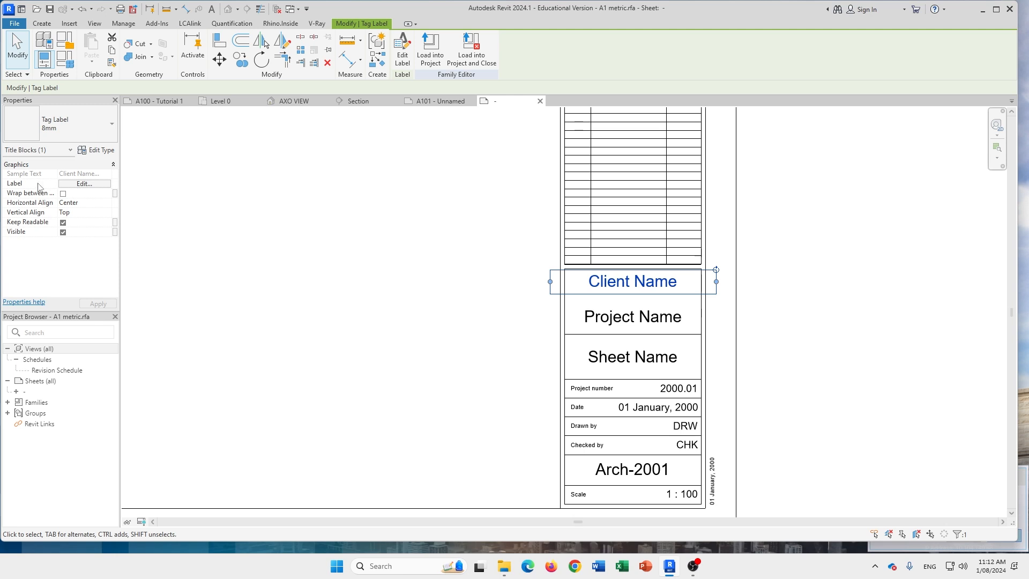
{"action": "left_click", "coordinate": [83, 184]}
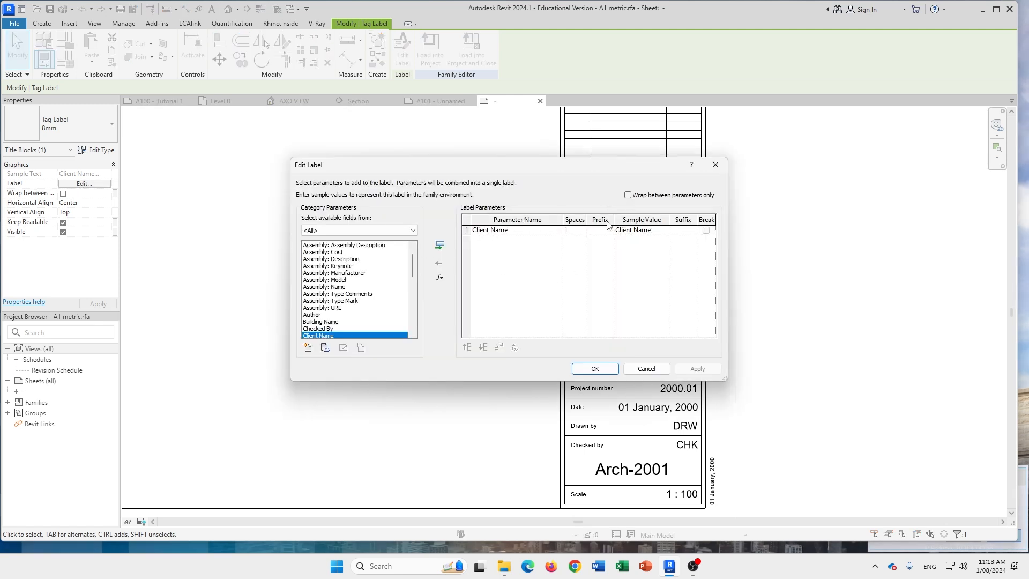
{"action": "left_click_drag", "start_coordinate": [652, 231], "coordinate": [611, 232]}
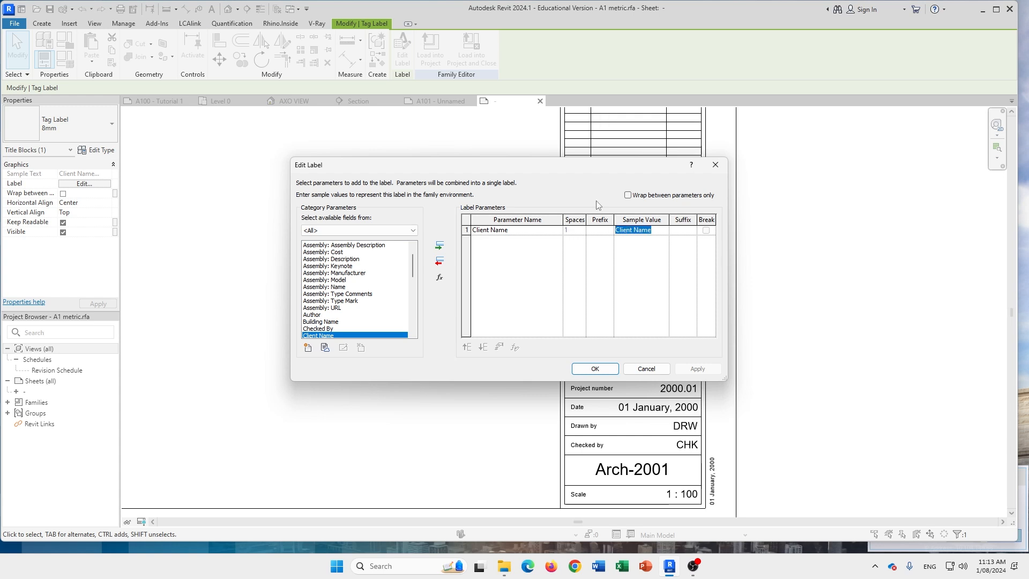
{"action": "left_click_drag", "start_coordinate": [579, 165], "coordinate": [458, 173]}
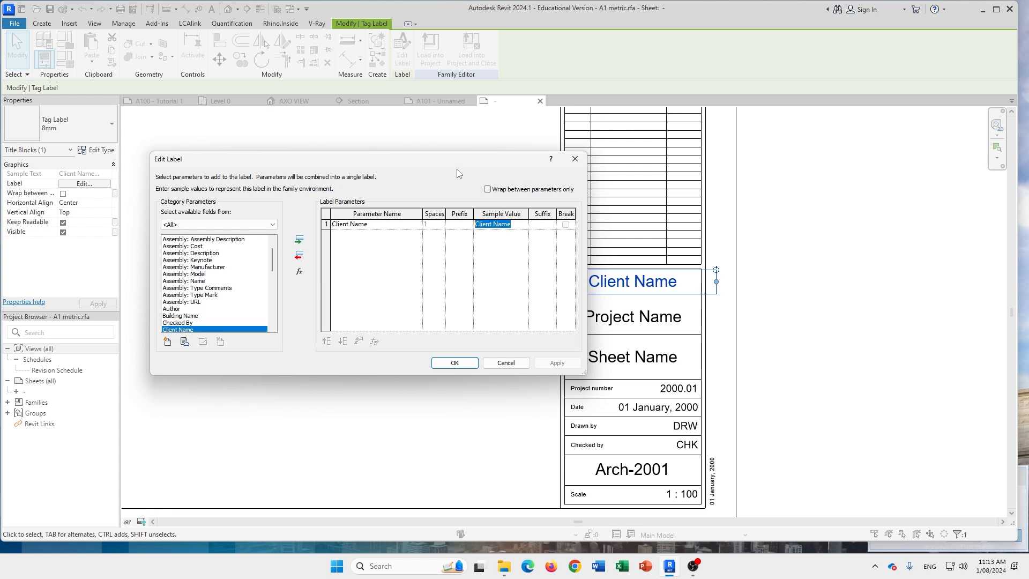
{"action": "type", "text": "DRH"}
{"action": "left_click", "coordinate": [448, 362]}
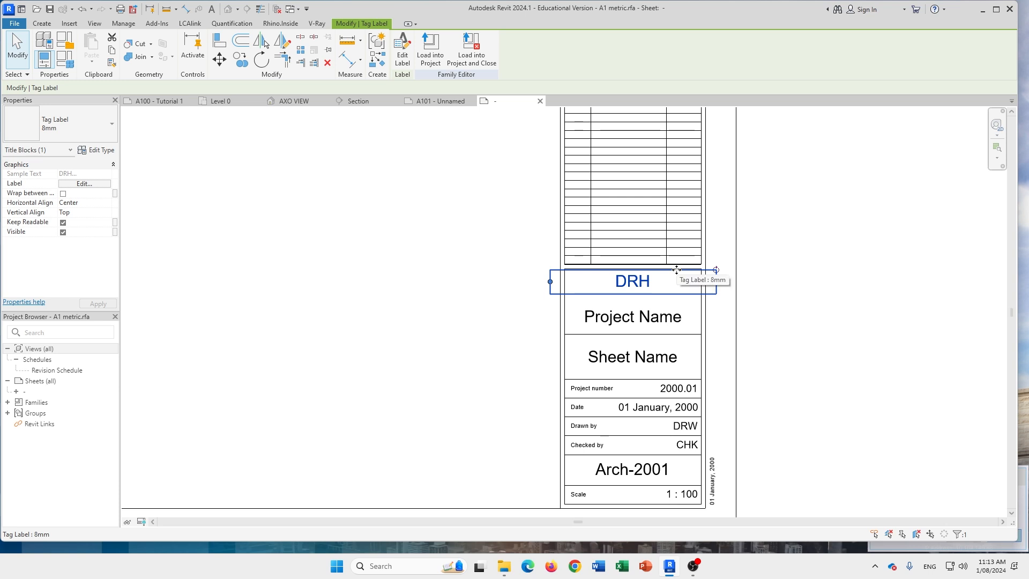
{"action": "left_click", "coordinate": [805, 301]}
Review the full title block layout, from the empty logo box to the project details
{"action": "scroll", "coordinate": [625, 290], "scroll_direction": "down", "scroll_amount": 1}
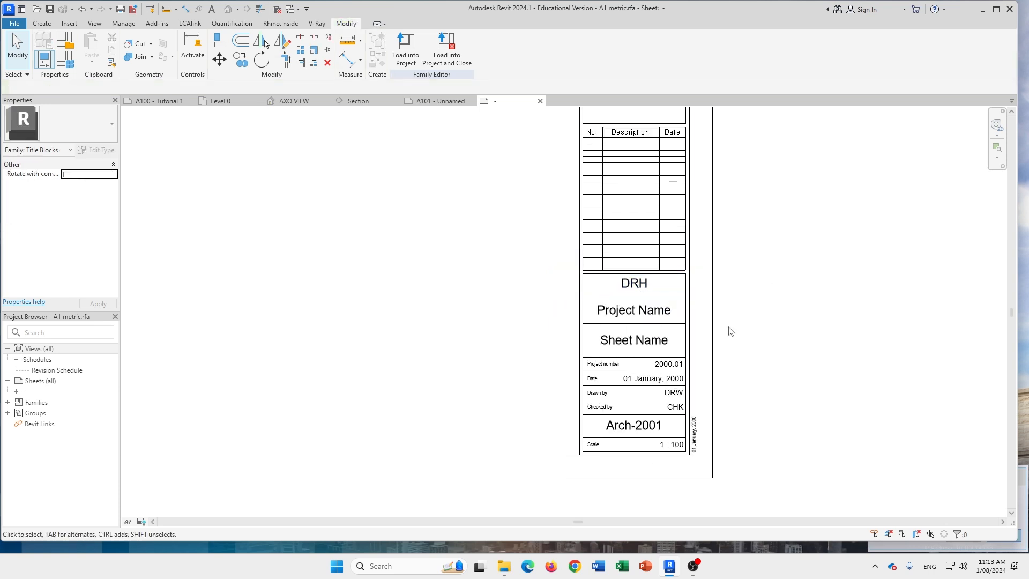
{"action": "scroll", "coordinate": [489, 242], "scroll_direction": "down", "scroll_amount": 1}
{"action": "middle_click_drag", "start_coordinate": [517, 159], "coordinate": [626, 242]}
{"action": "scroll", "coordinate": [718, 168], "scroll_direction": "down", "scroll_amount": 2}
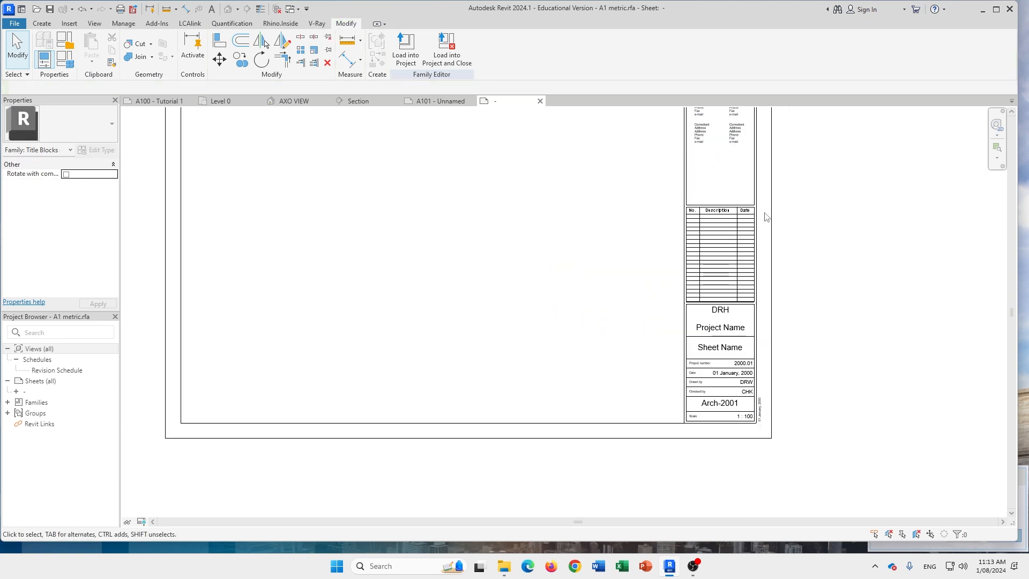
{"action": "middle_click_drag", "start_coordinate": [766, 222], "coordinate": [763, 237]}
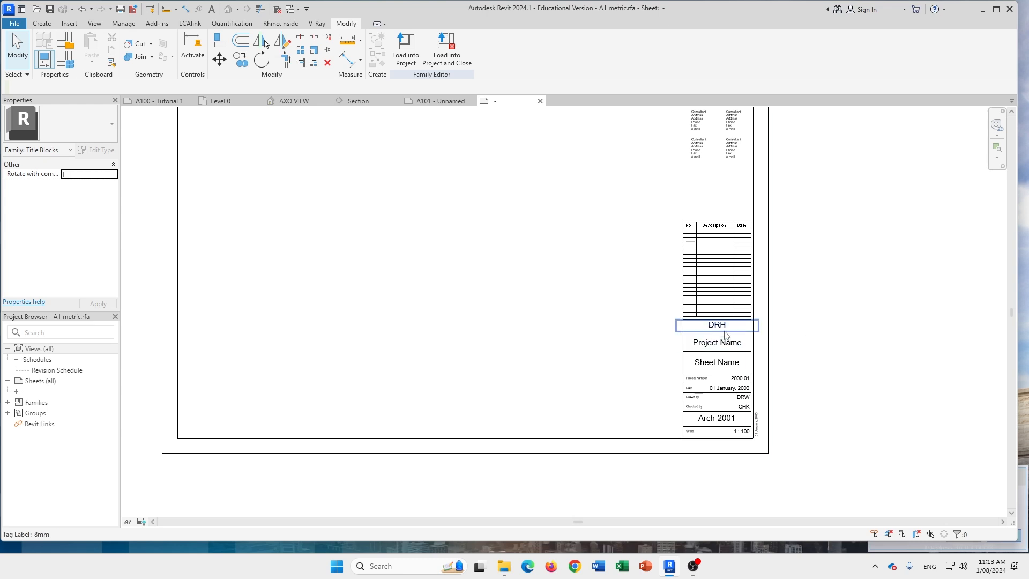
{"action": "middle_click_drag", "start_coordinate": [740, 316], "coordinate": [734, 364]}
{"action": "scroll", "coordinate": [731, 321], "scroll_direction": "down", "scroll_amount": 1}
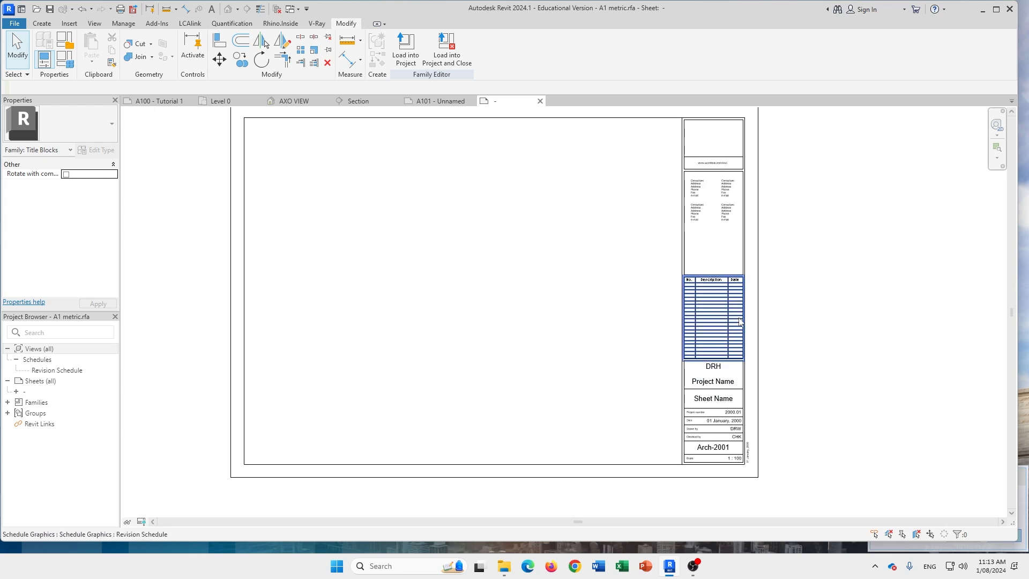
{"action": "middle_click_drag", "start_coordinate": [773, 302], "coordinate": [776, 329]}
{"action": "scroll", "coordinate": [730, 410], "scroll_direction": "up", "scroll_amount": 2}
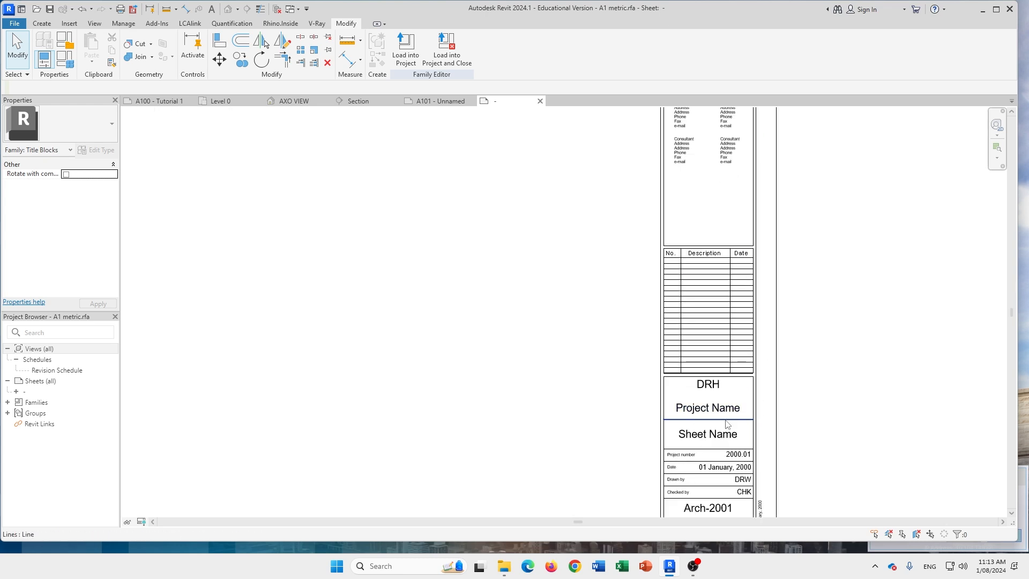
Inspect the Project Name and Sheet Name labels and the project detail fields beneath them
{"action": "middle_click_drag", "start_coordinate": [728, 423], "coordinate": [720, 366]}
{"action": "scroll", "coordinate": [700, 363], "scroll_direction": "up", "scroll_amount": 1}
{"action": "left_click", "coordinate": [695, 353]}
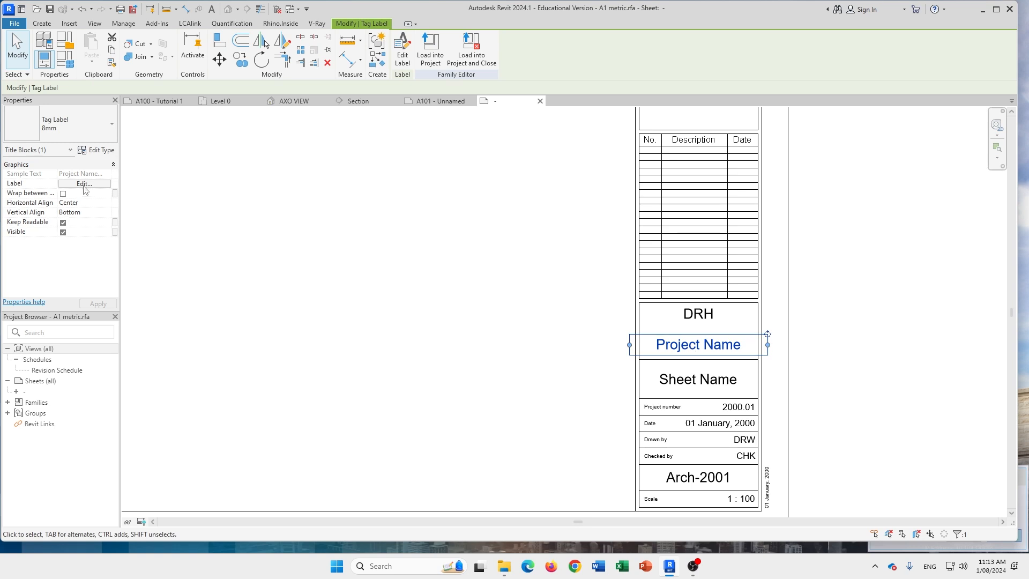
{"action": "left_click", "coordinate": [698, 379]}
{"action": "scroll", "coordinate": [742, 429], "scroll_direction": "down", "scroll_amount": 1}
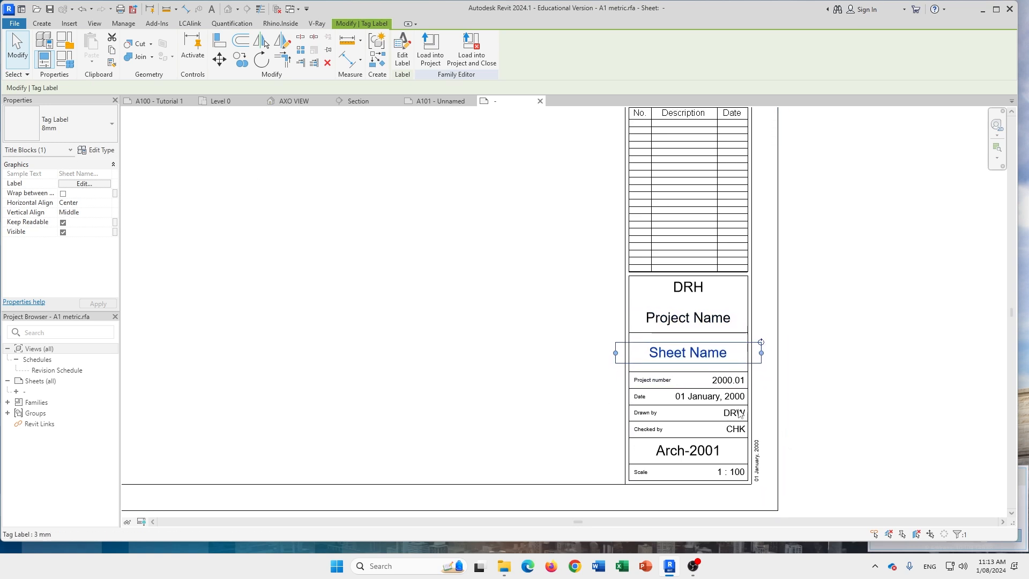
{"action": "scroll", "coordinate": [746, 437], "scroll_direction": "up", "scroll_amount": 2}
{"action": "middle_click_drag", "start_coordinate": [746, 437], "coordinate": [741, 404]}
{"action": "middle_click_drag", "start_coordinate": [717, 301], "coordinate": [724, 386]}
{"action": "scroll", "coordinate": [724, 386], "scroll_direction": "up", "scroll_amount": 1}
{"action": "scroll", "coordinate": [724, 386], "scroll_direction": "down", "scroll_amount": 2}
{"action": "scroll", "coordinate": [671, 276], "scroll_direction": "down", "scroll_amount": 2}
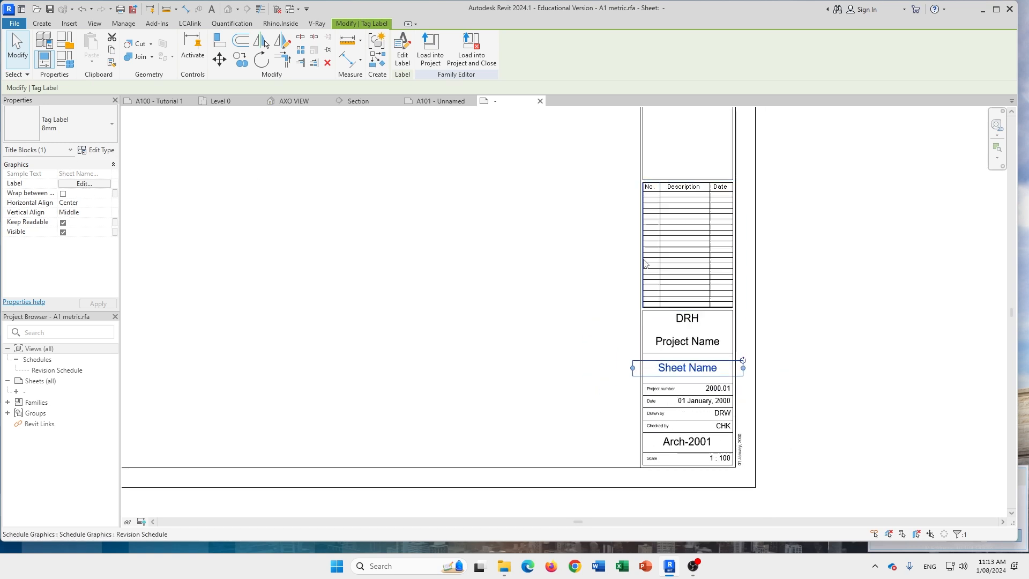
Check the empty logo box and locate the replacement image uni-logo.png in the Downloads folder
{"action": "middle_click_drag", "start_coordinate": [638, 234], "coordinate": [727, 330]}
{"action": "scroll", "coordinate": [696, 316], "scroll_direction": "down", "scroll_amount": 3}
{"action": "middle_click_drag", "start_coordinate": [718, 166], "coordinate": [726, 209]}
{"action": "scroll", "coordinate": [717, 198], "scroll_direction": "up", "scroll_amount": 3}
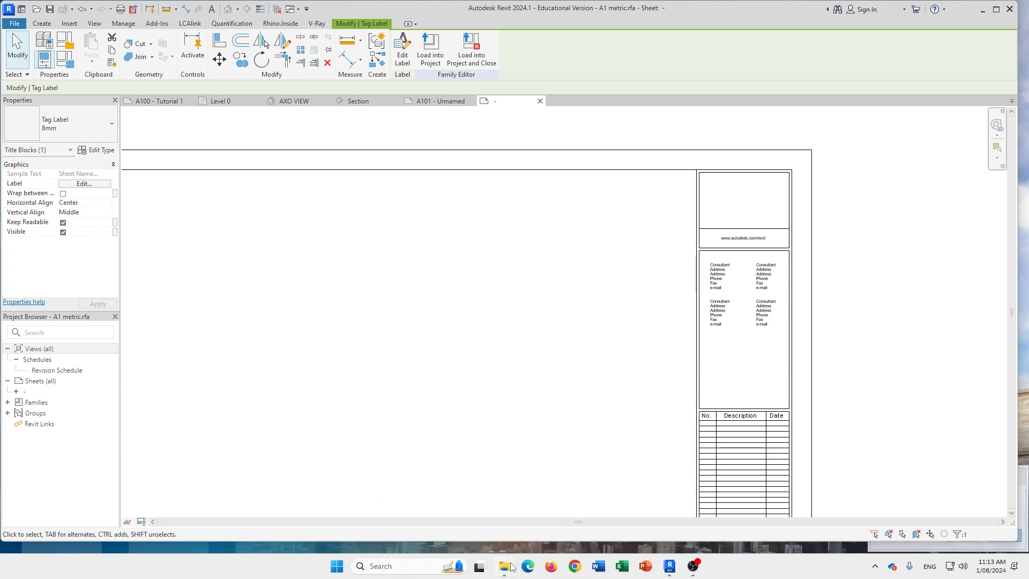
{"action": "mouse_move", "coordinate": [504, 566]}
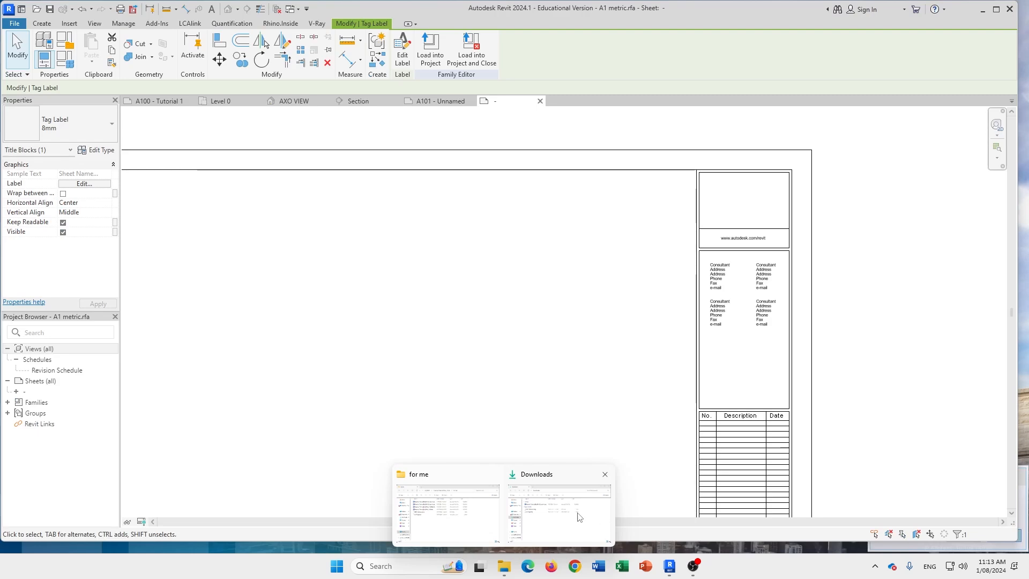
{"action": "left_click", "coordinate": [581, 516]}
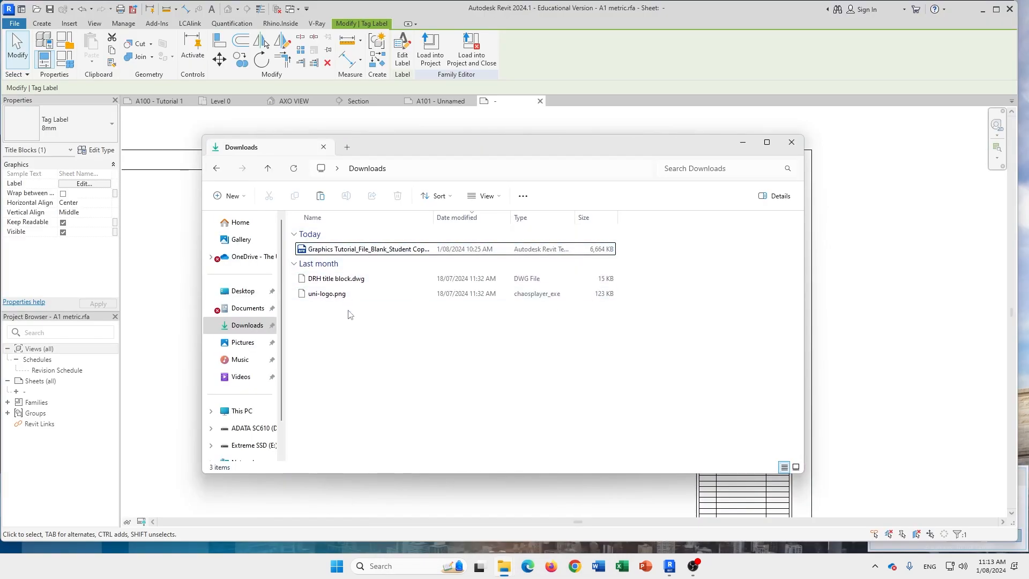
{"action": "left_click", "coordinate": [319, 295]}
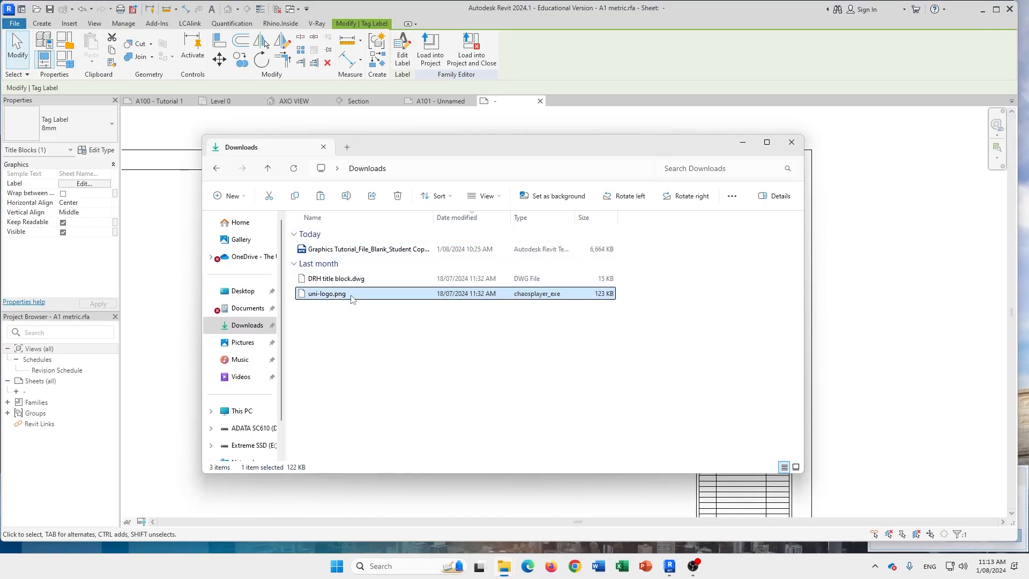
{"action": "left_click", "coordinate": [863, 300]}
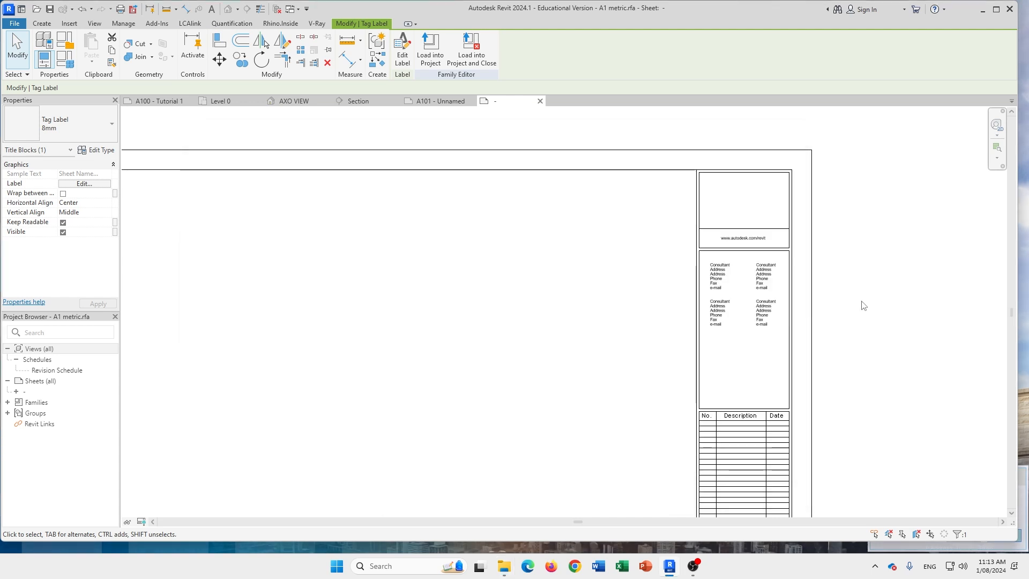
Import uni-logo.png from the Downloads folder and place it on the title block sheet
{"action": "scroll", "coordinate": [768, 235], "scroll_direction": "down", "scroll_amount": 4}
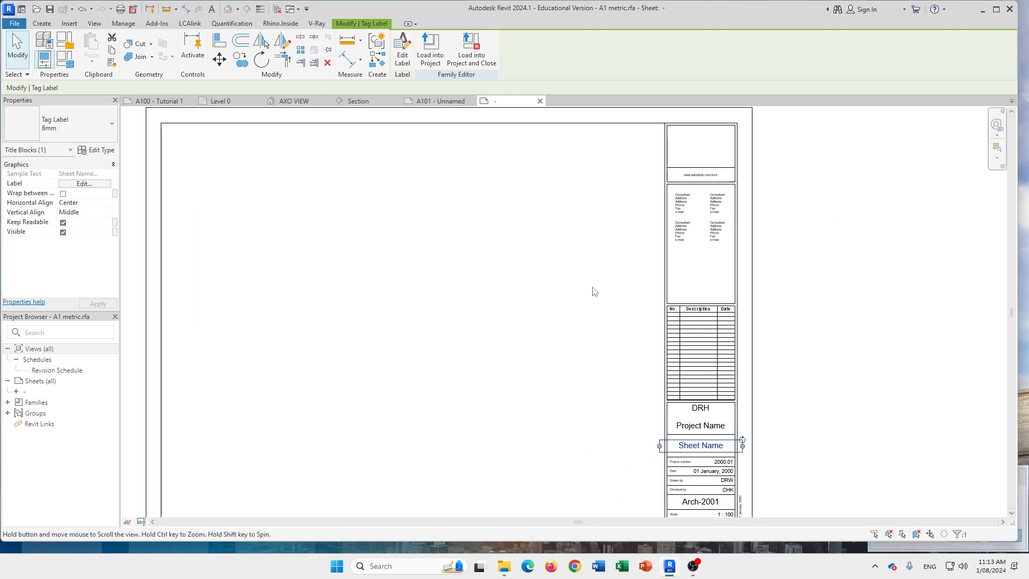
{"action": "left_click", "coordinate": [592, 386]}
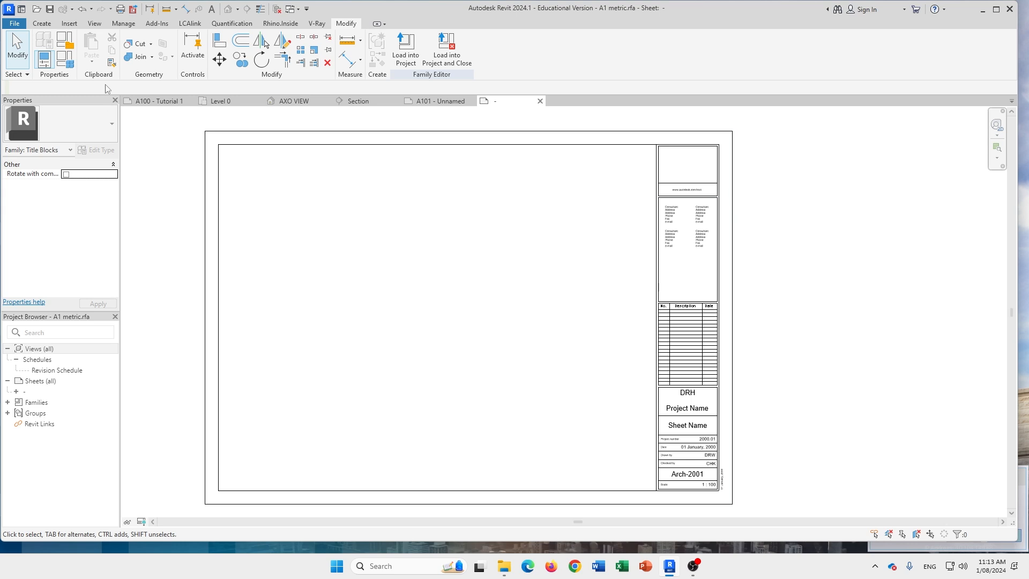
{"action": "left_click", "coordinate": [70, 23]}
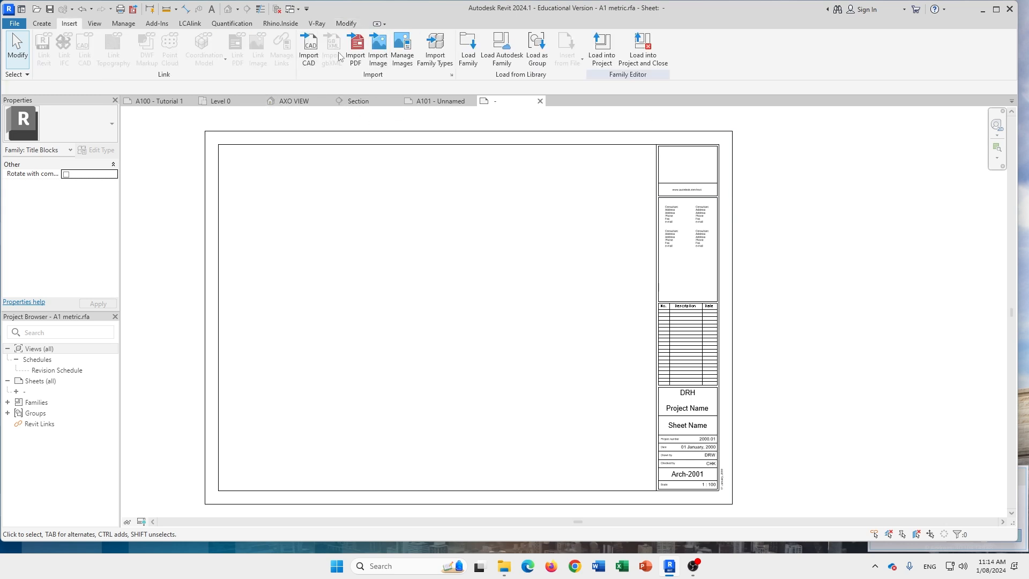
{"action": "left_click", "coordinate": [378, 48]}
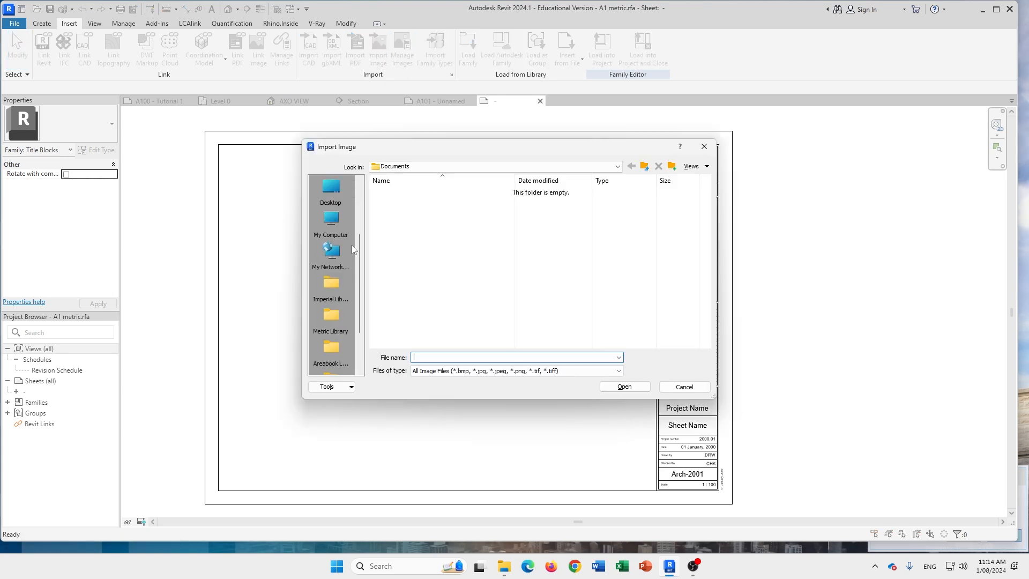
{"action": "left_click", "coordinate": [338, 221]}
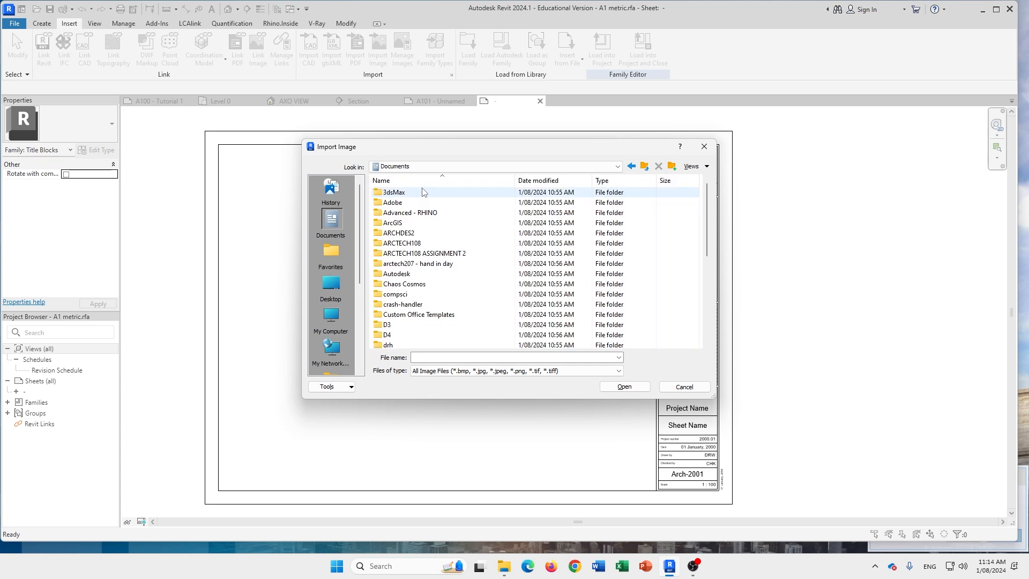
{"action": "scroll", "coordinate": [423, 193], "scroll_direction": "down", "scroll_amount": 2}
{"action": "left_click", "coordinate": [331, 283]}
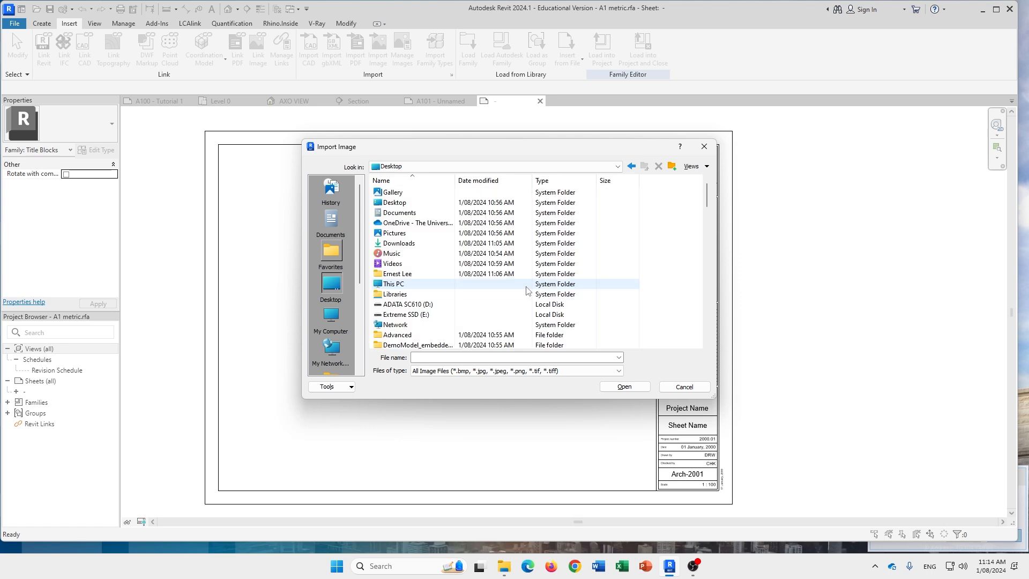
{"action": "double_click", "coordinate": [460, 242]}
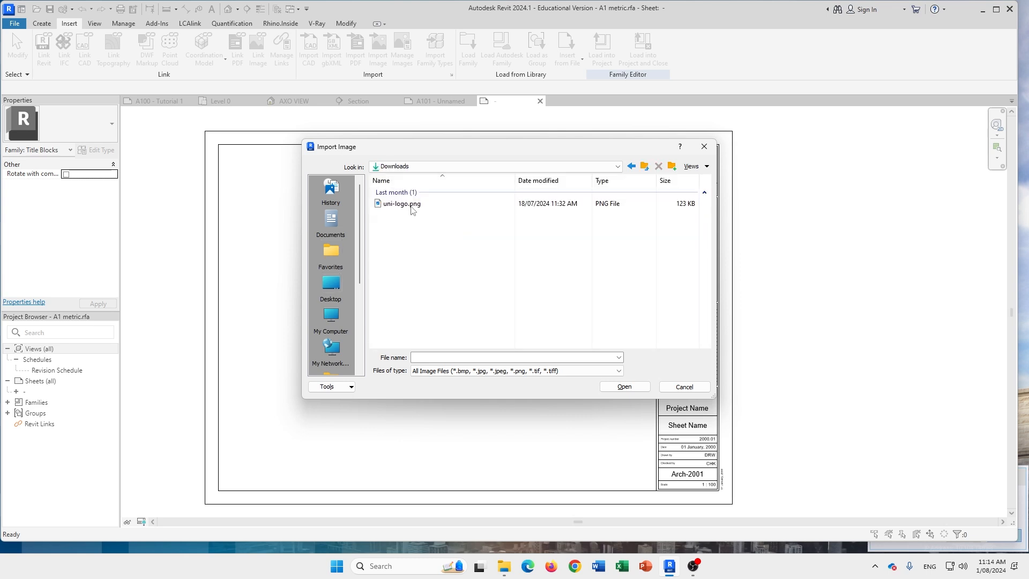
{"action": "left_click", "coordinate": [412, 206]}
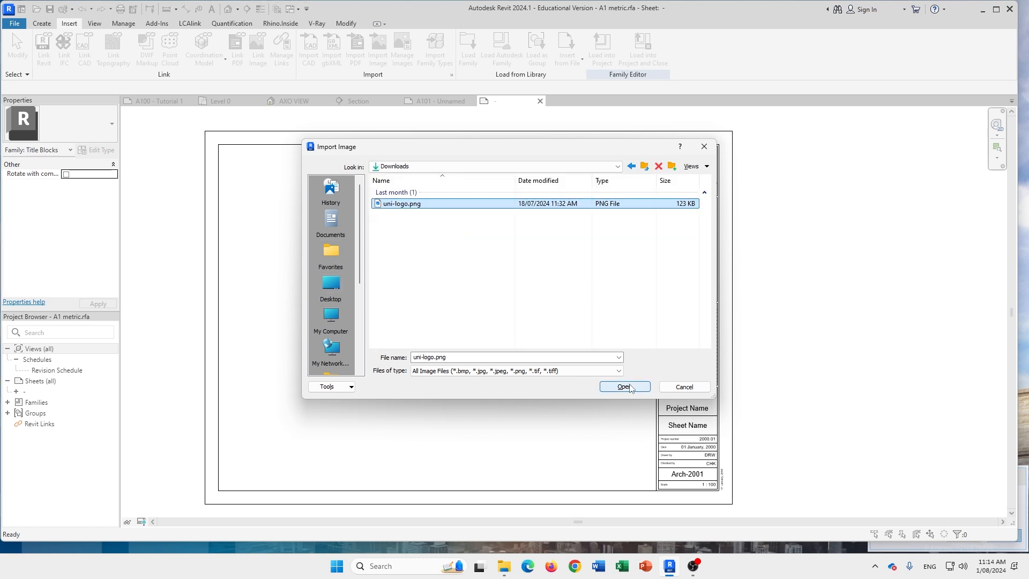
{"action": "left_click", "coordinate": [631, 388]}
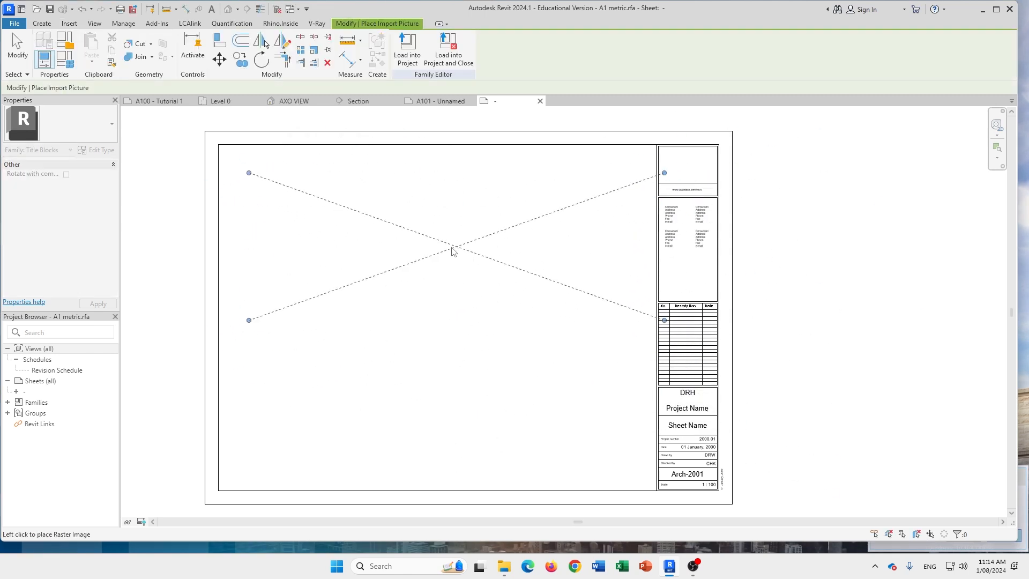
{"action": "left_click", "coordinate": [462, 259]}
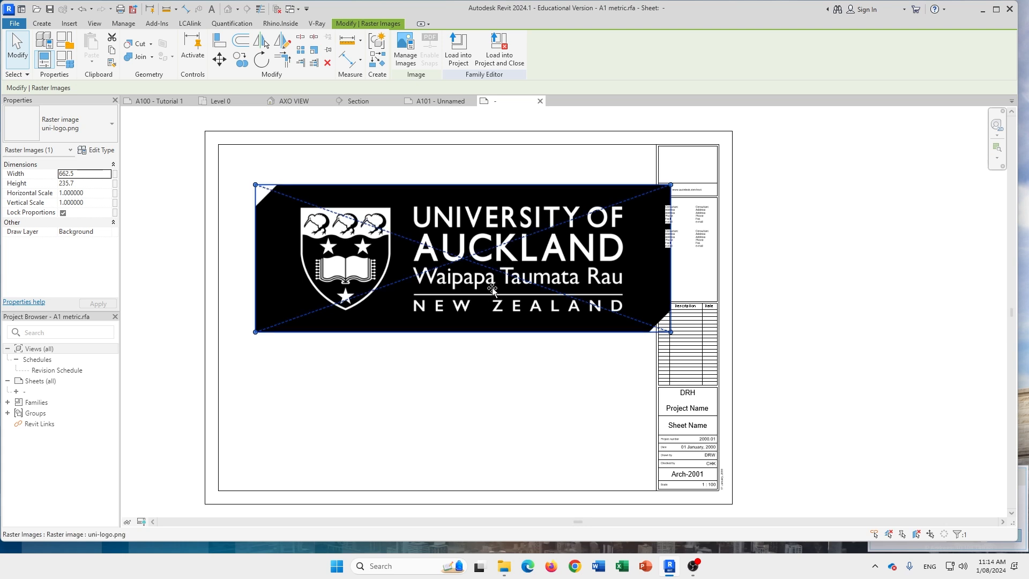
Shrink the University of Auckland logo proportionally to about 144.8 wide and move it over the empty logo box
{"action": "left_click_drag", "start_coordinate": [493, 292], "coordinate": [473, 238]}
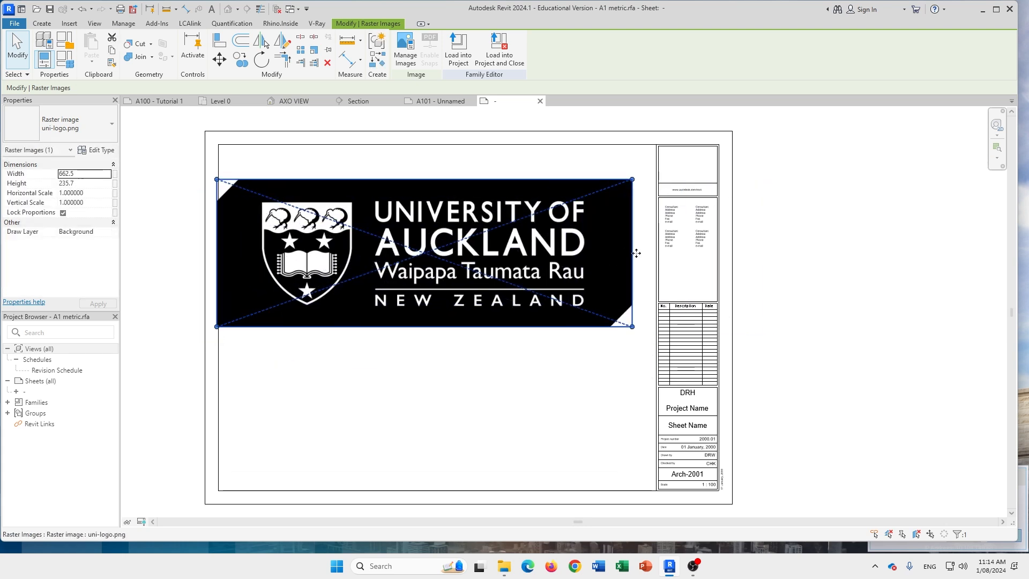
{"action": "scroll", "coordinate": [221, 178], "scroll_direction": "up", "scroll_amount": 2}
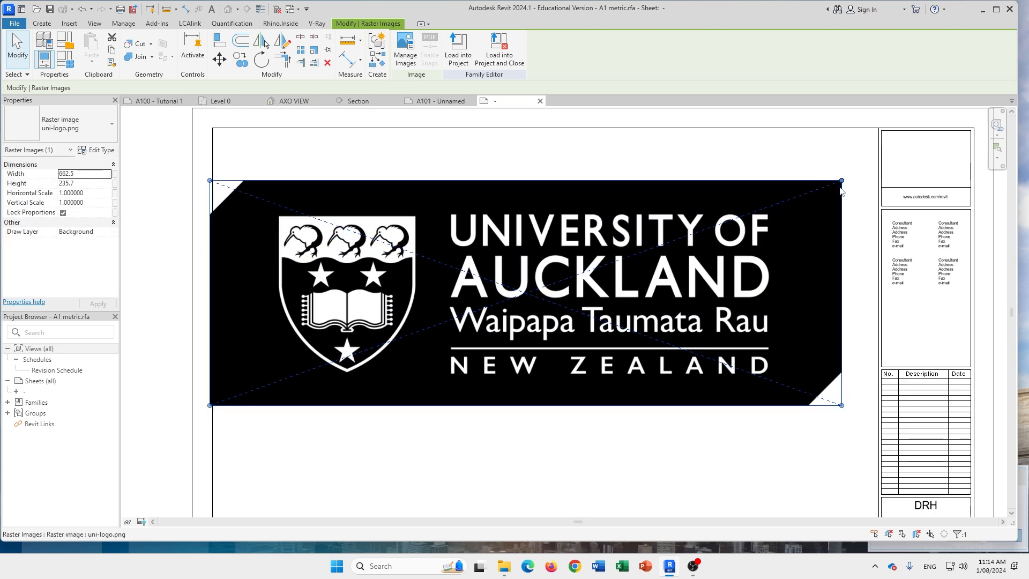
{"action": "left_click_drag", "start_coordinate": [764, 202], "coordinate": [362, 408]}
{"action": "left_click_drag", "start_coordinate": [295, 388], "coordinate": [921, 194]}
{"action": "middle_click_drag", "start_coordinate": [820, 271], "coordinate": [478, 327]}
{"action": "scroll", "coordinate": [584, 219], "scroll_direction": "up", "scroll_amount": 2}
{"action": "middle_click_drag", "start_coordinate": [827, 237], "coordinate": [772, 304]}
{"action": "scroll", "coordinate": [544, 310], "scroll_direction": "up", "scroll_amount": 2}
{"action": "left_click_drag", "start_coordinate": [544, 310], "coordinate": [658, 243]}
{"action": "mouse_move", "coordinate": [575, 243]}
{"action": "left_mouse_down"}
{"action": "mouse_move", "coordinate": [552, 256]}
{"action": "mouse_move", "coordinate": [561, 252]}
{"action": "left_mouse_up"}
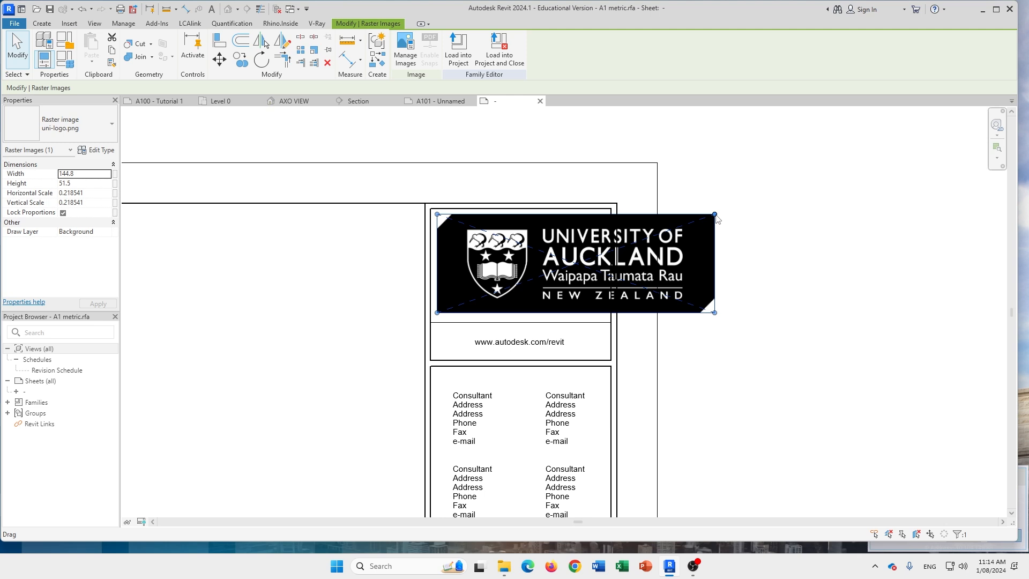
Scale the logo down further to fit inside the logo box and centre it above the website line
{"action": "left_click_drag", "start_coordinate": [715, 215], "coordinate": [595, 256]}
{"action": "left_click_drag", "start_coordinate": [536, 287], "coordinate": [538, 267]}
{"action": "key", "text": "Escape"}
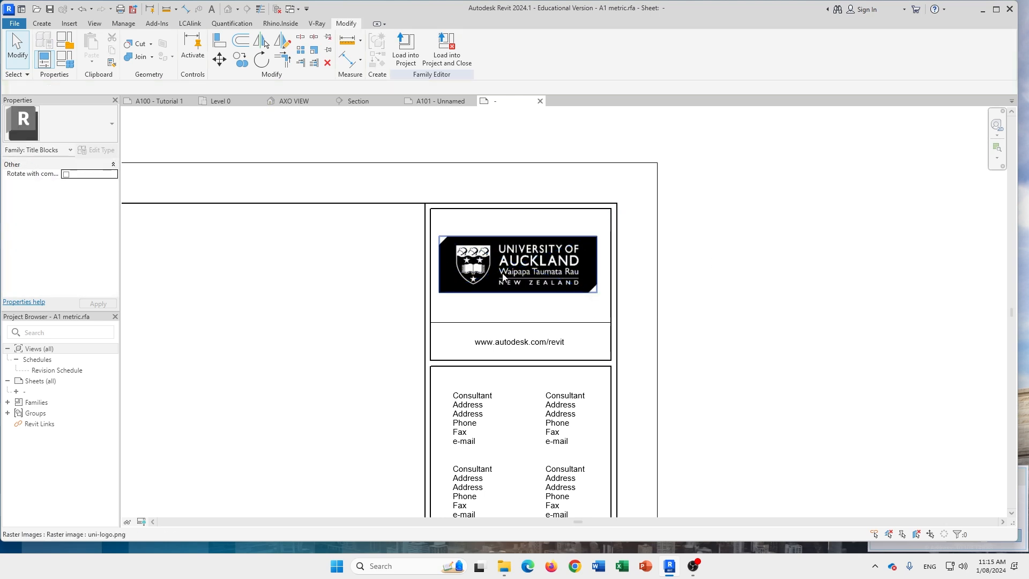
{"action": "scroll", "coordinate": [507, 260], "scroll_direction": "up", "scroll_amount": 2}
{"action": "scroll", "coordinate": [764, 330], "scroll_direction": "down", "scroll_amount": 2}
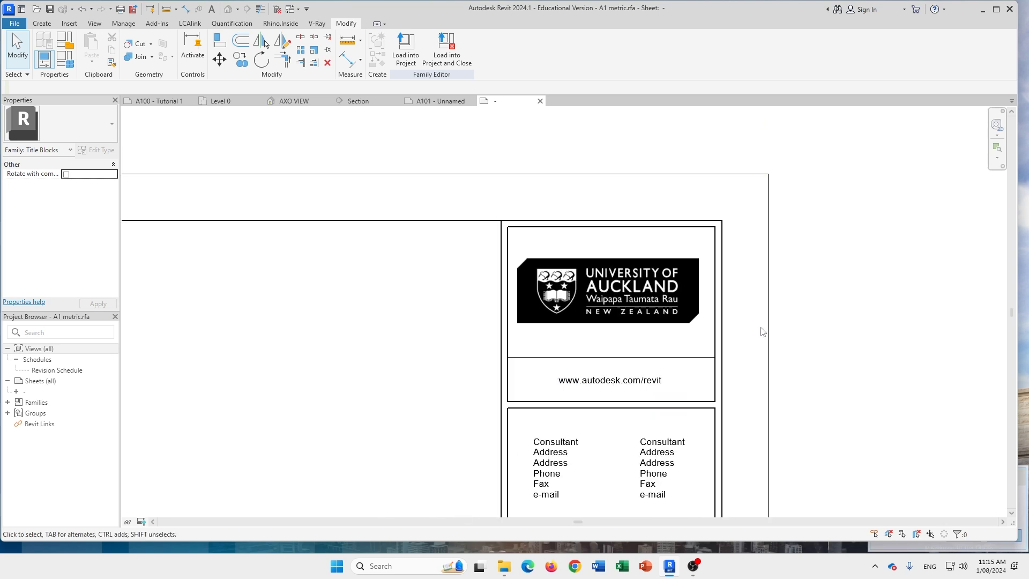
Replace the website text beneath the logo with uoa
{"action": "scroll", "coordinate": [724, 331], "scroll_direction": "down", "scroll_amount": 4}
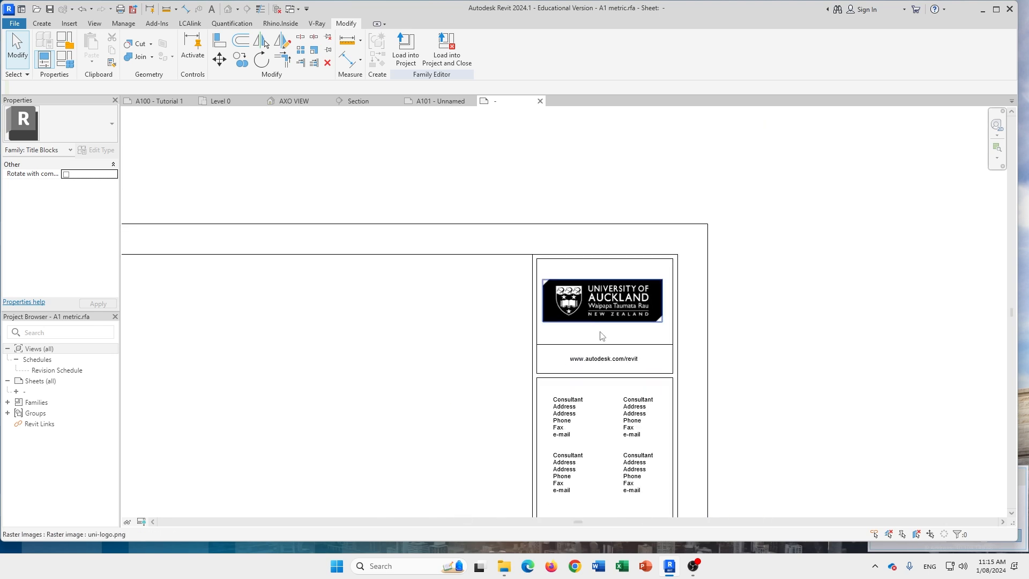
{"action": "scroll", "coordinate": [730, 364], "scroll_direction": "down", "scroll_amount": 2}
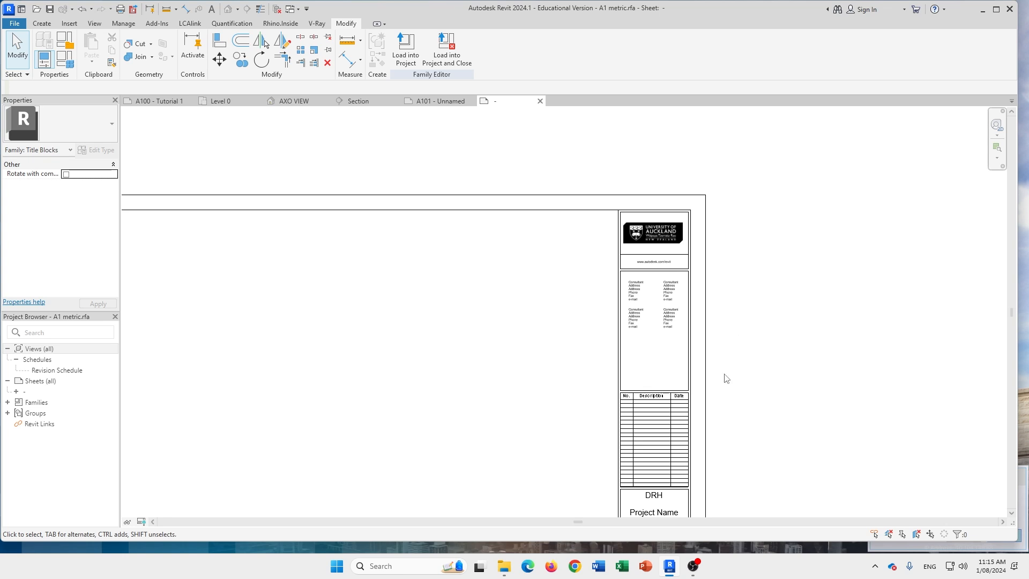
{"action": "scroll", "coordinate": [747, 339], "scroll_direction": "down", "scroll_amount": 3}
{"action": "middle_click_drag", "start_coordinate": [772, 329], "coordinate": [777, 352]}
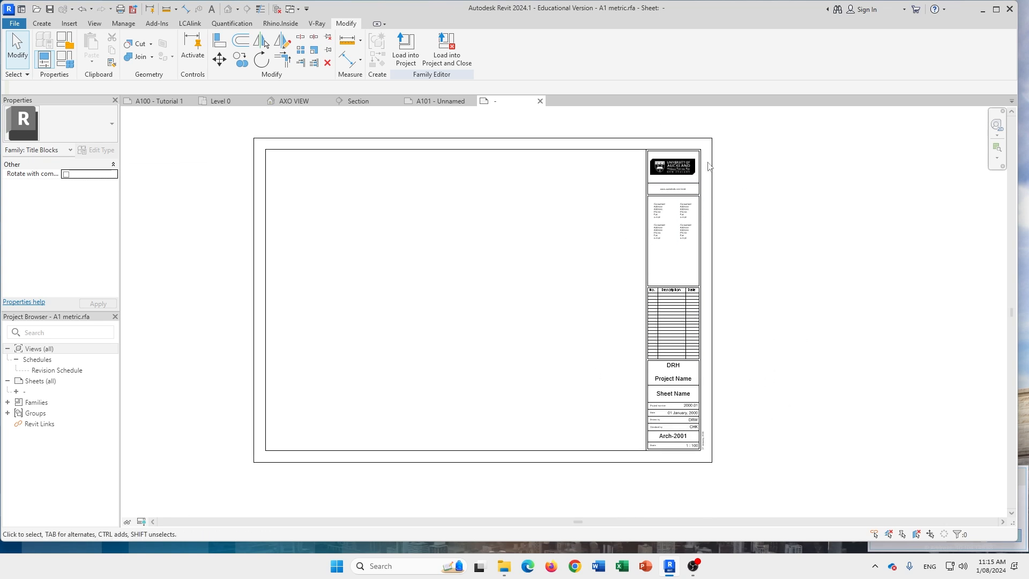
{"action": "scroll", "coordinate": [684, 184], "scroll_direction": "up", "scroll_amount": 2}
{"action": "middle_click_drag", "start_coordinate": [731, 166], "coordinate": [727, 265]}
{"action": "double_click", "coordinate": [629, 202]}
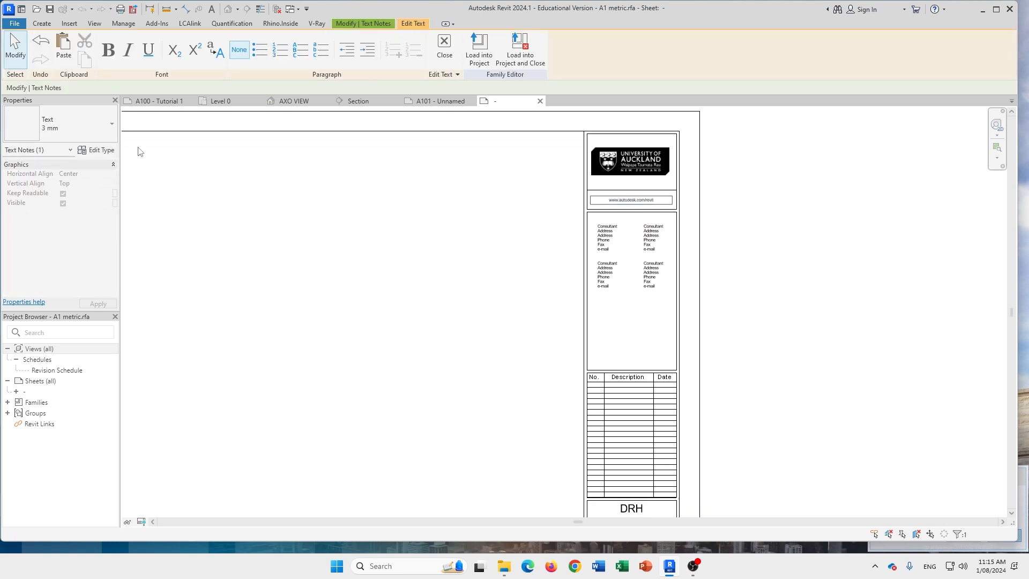
{"action": "scroll", "coordinate": [634, 202], "scroll_direction": "up", "scroll_amount": 1}
{"action": "scroll", "coordinate": [634, 202], "scroll_direction": "up", "scroll_amount": 2}
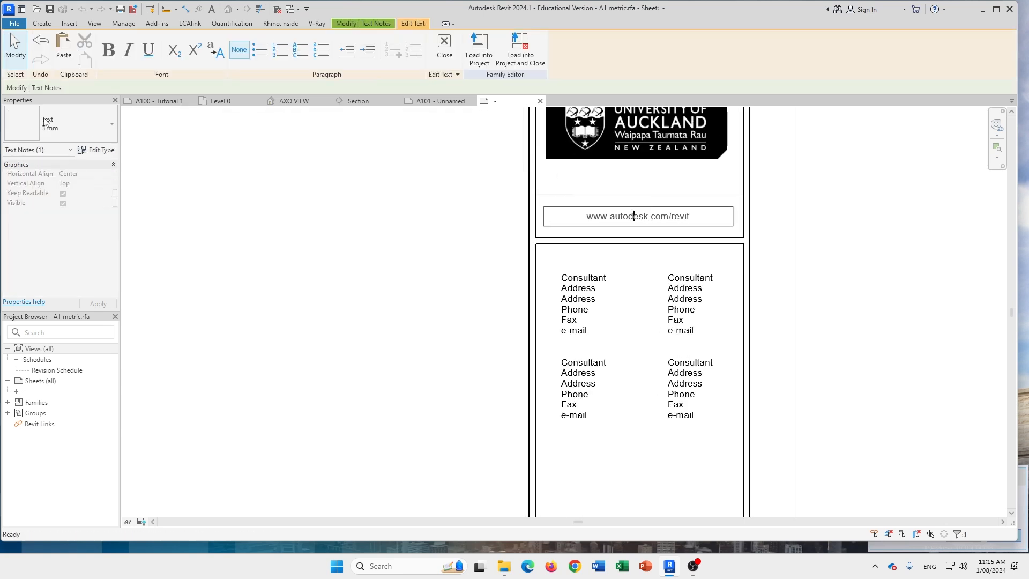
{"action": "left_click", "coordinate": [873, 224]}
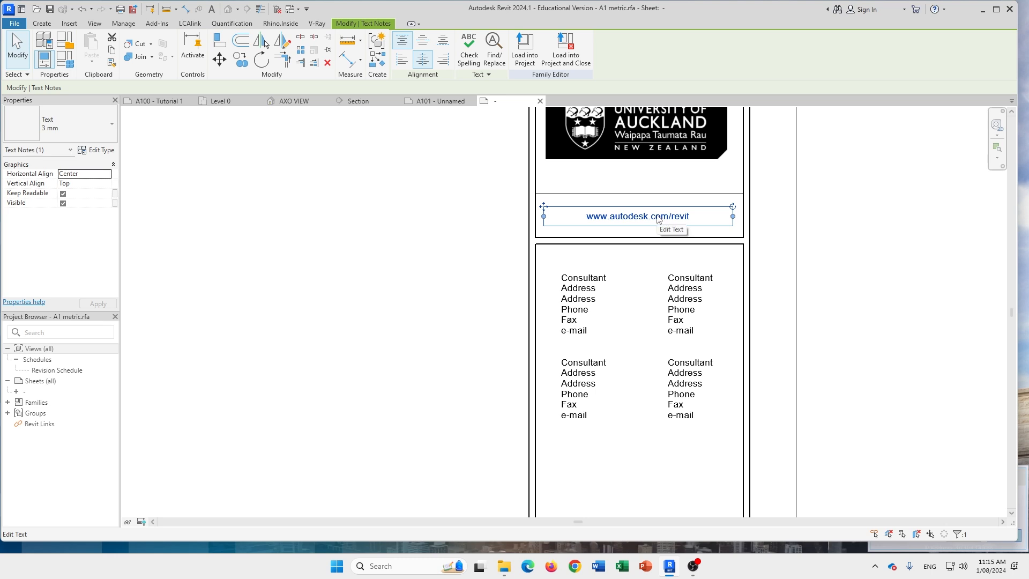
{"action": "double_click", "coordinate": [659, 217]}
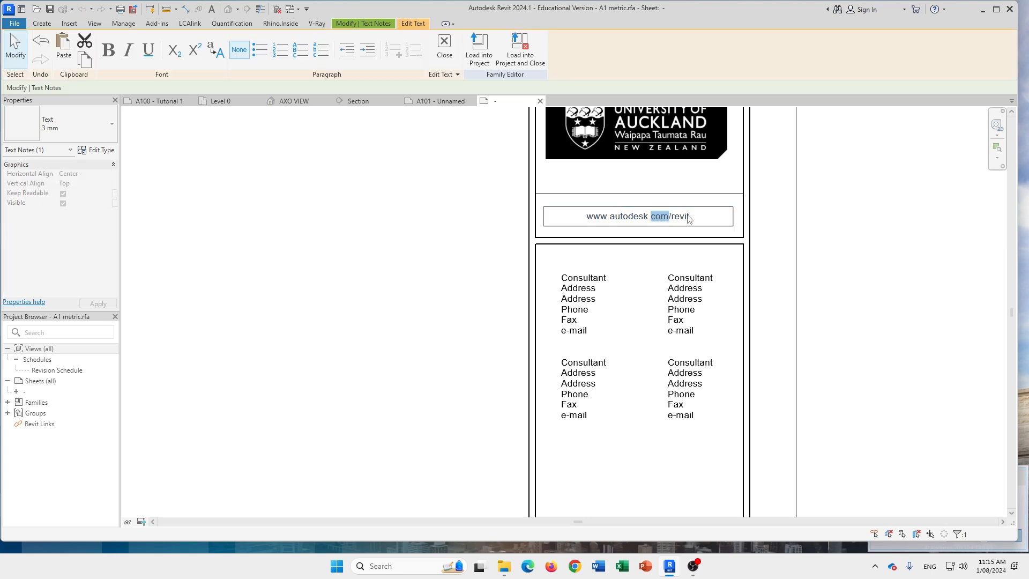
{"action": "left_click_drag", "start_coordinate": [691, 218], "coordinate": [558, 224]}
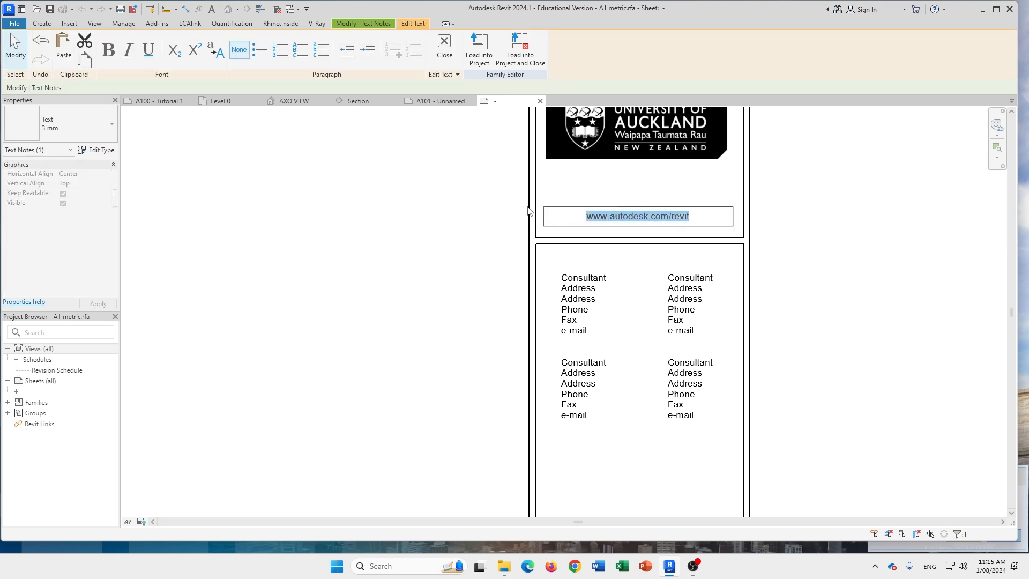
{"action": "type", "text": "uoa"}
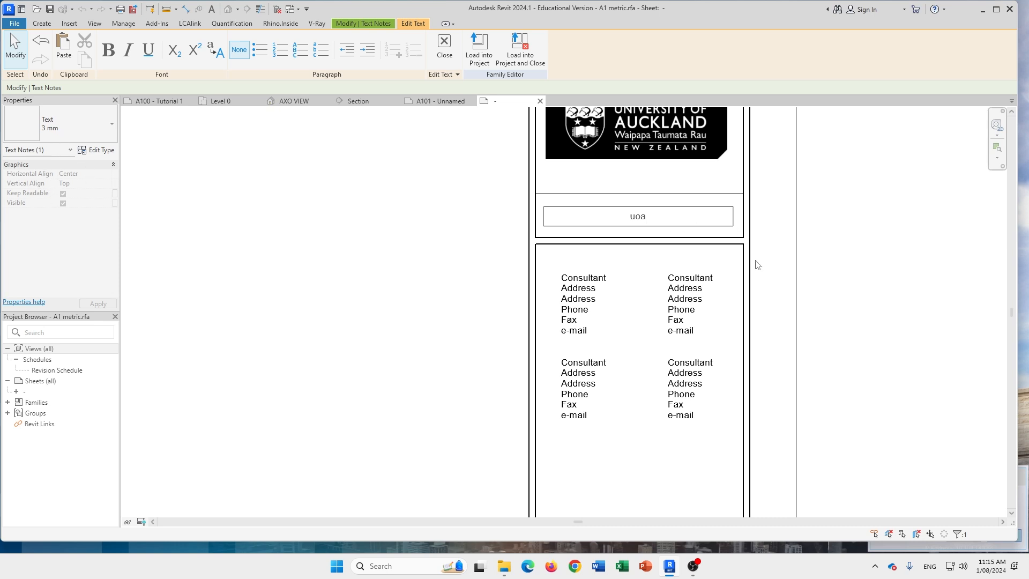
{"action": "left_click", "coordinate": [835, 236]}
{"action": "left_click", "coordinate": [827, 247]}
Review the edited title block from the logo box down to the project details and the whole sheet
{"action": "scroll", "coordinate": [692, 260], "scroll_direction": "down", "scroll_amount": 1}
{"action": "middle_click_drag", "start_coordinate": [702, 329], "coordinate": [708, 375]}
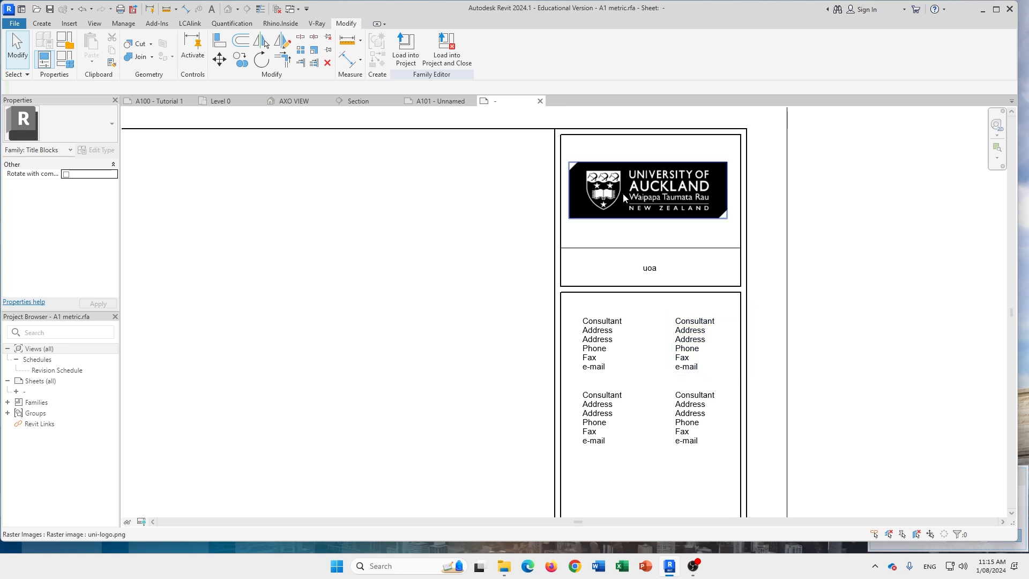
{"action": "scroll", "coordinate": [487, 224], "scroll_direction": "down", "scroll_amount": 2}
{"action": "middle_click_drag", "start_coordinate": [483, 287], "coordinate": [638, 273]}
{"action": "middle_click_drag", "start_coordinate": [770, 310], "coordinate": [697, 287]}
{"action": "scroll", "coordinate": [635, 354], "scroll_direction": "down", "scroll_amount": 1}
{"action": "middle_click_drag", "start_coordinate": [595, 440], "coordinate": [637, 293]}
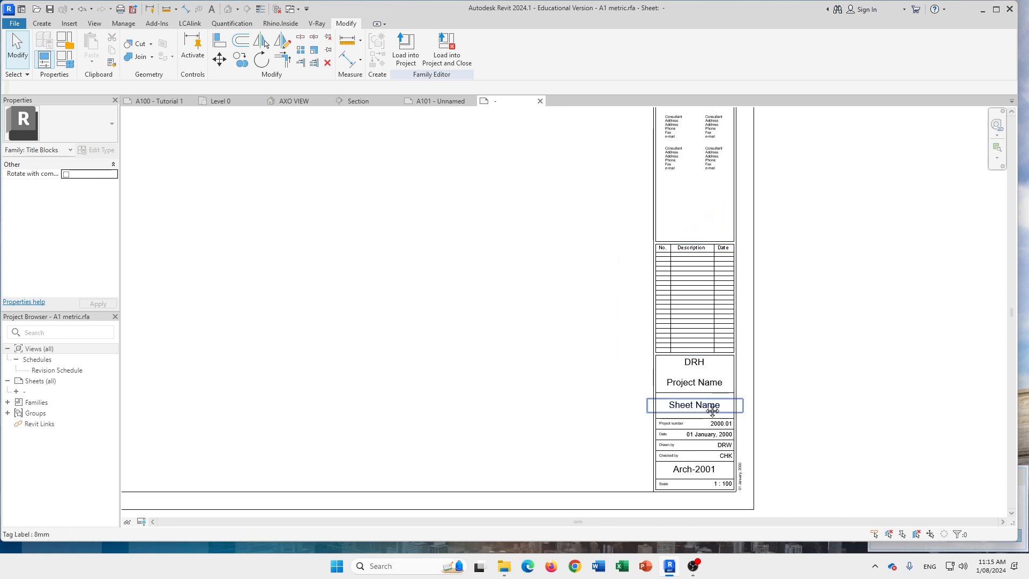
{"action": "scroll", "coordinate": [712, 410], "scroll_direction": "down", "scroll_amount": 1}
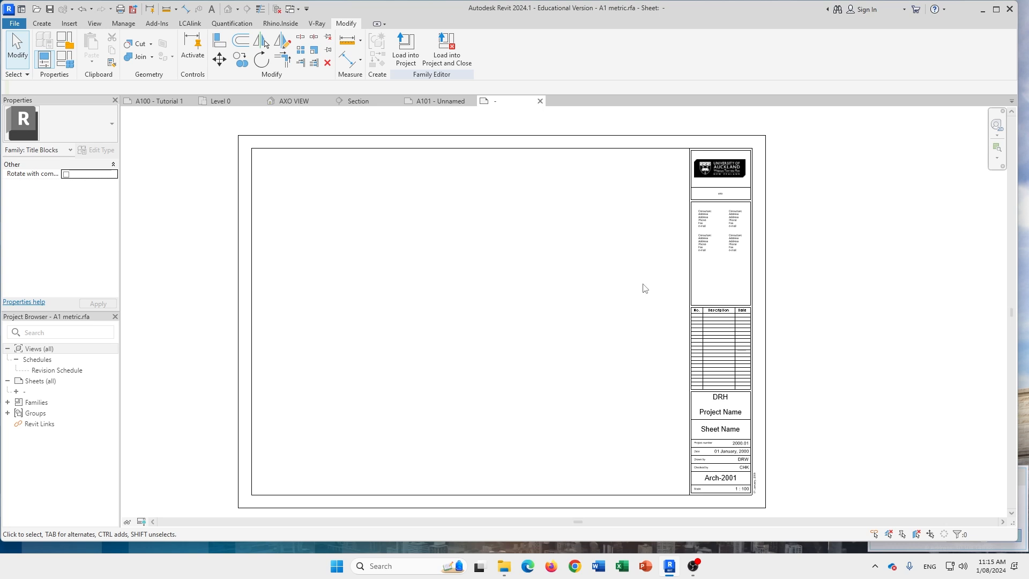
{"action": "middle_click_drag", "start_coordinate": [800, 293], "coordinate": [797, 280]}
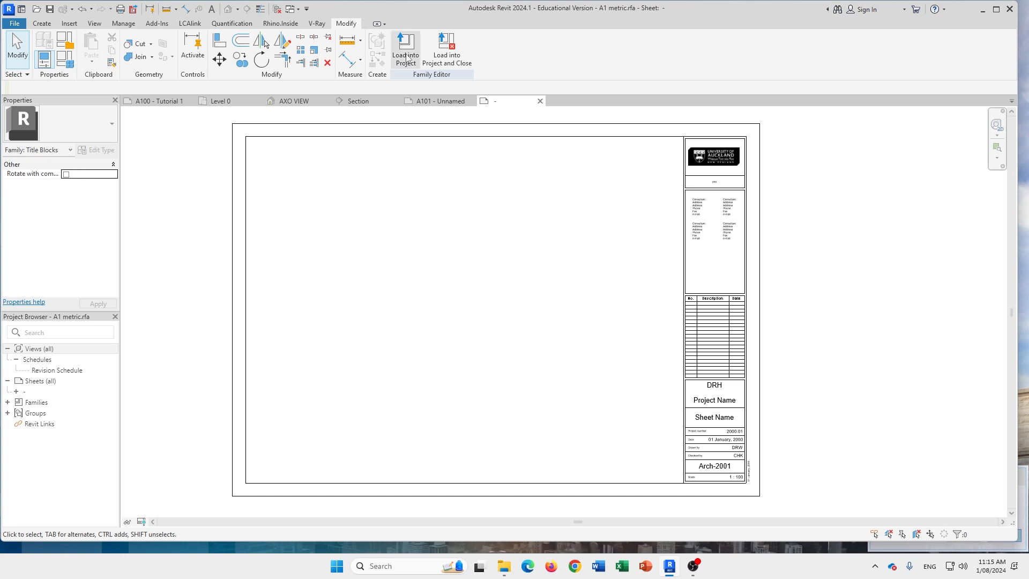
Try to save the changes to A1 metric.rfa while loading the family into the project and closing it
{"action": "left_click", "coordinate": [449, 56]}
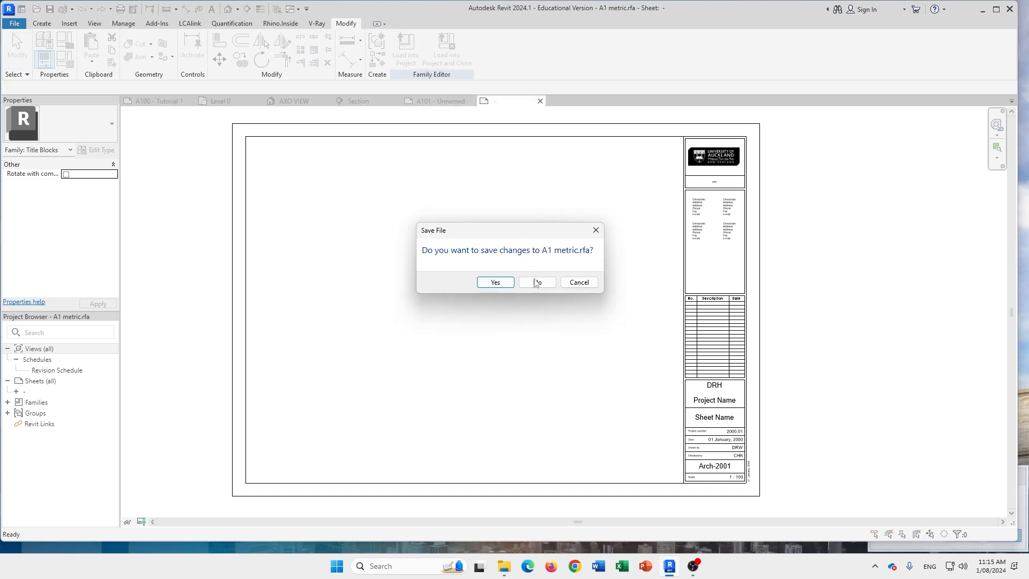
{"action": "left_click", "coordinate": [496, 283]}
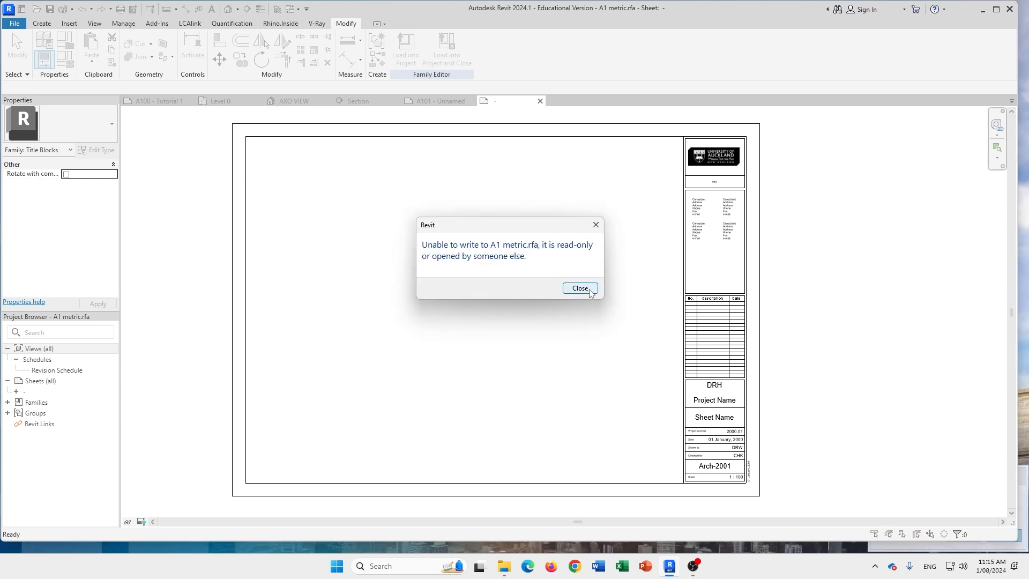
{"action": "left_click", "coordinate": [580, 288]}
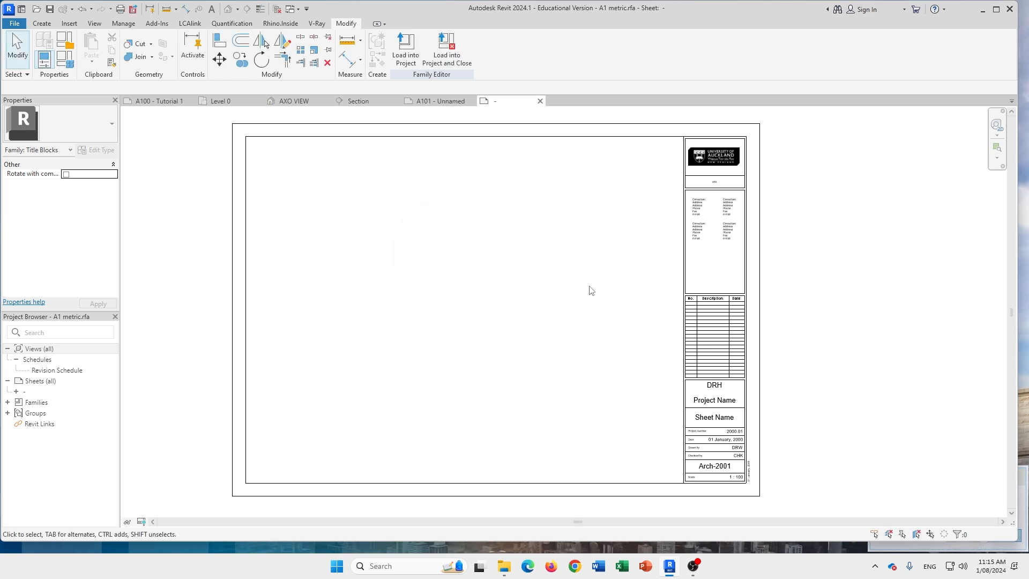
{"action": "key", "text": "alt+Tab"}
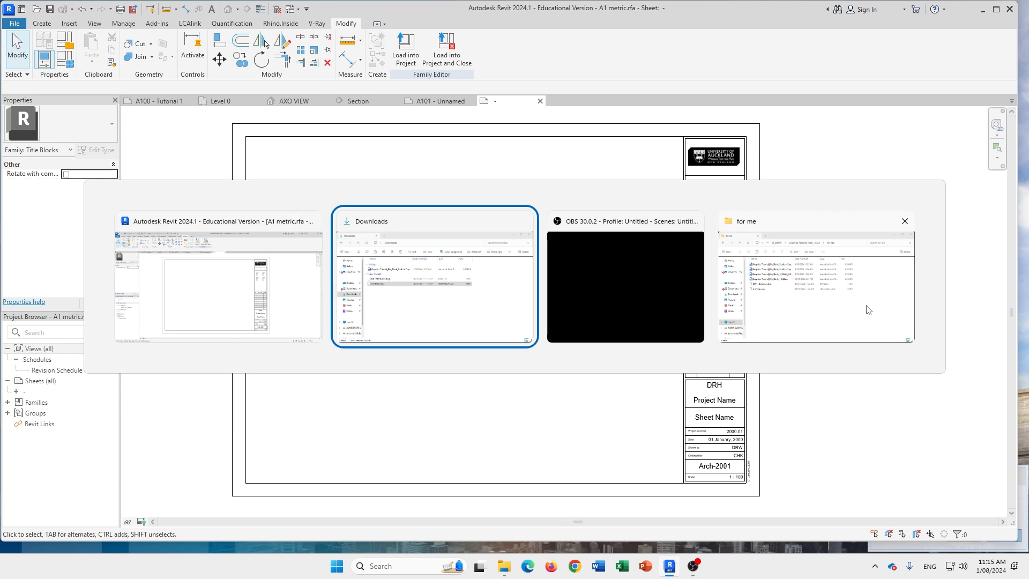
{"action": "left_click", "coordinate": [456, 293]}
{"action": "left_click", "coordinate": [844, 243]}
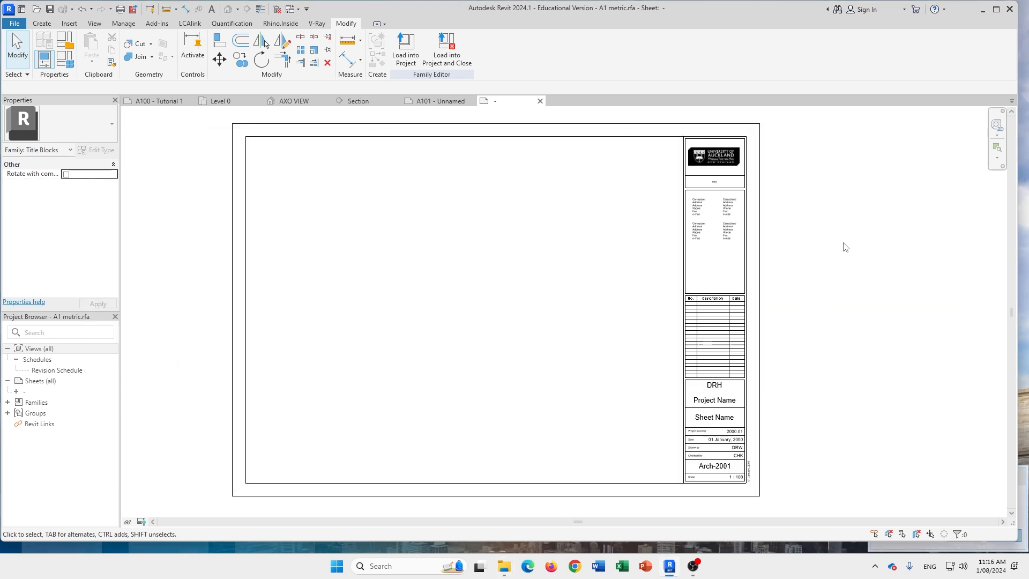
Load the A1 metric title block into the project, overwriting the existing version and its parameter values
{"action": "left_click", "coordinate": [406, 49]}
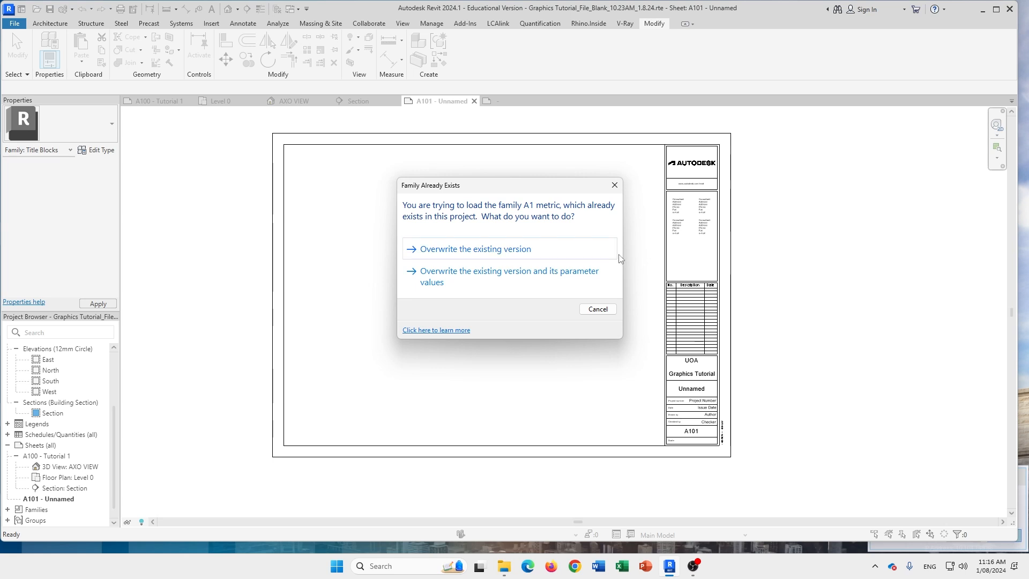
{"action": "left_click", "coordinate": [512, 279]}
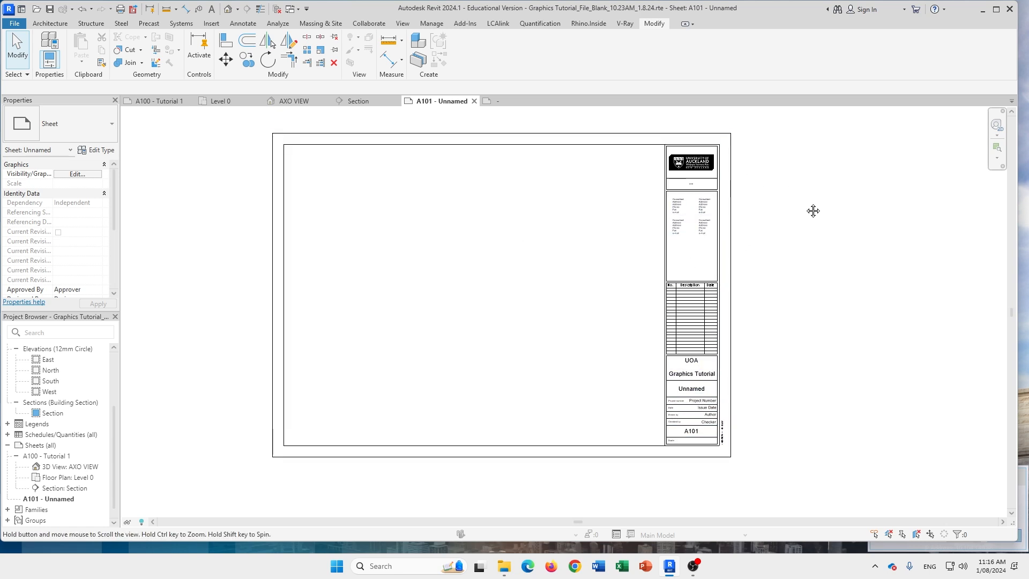
Load the A1 metric title block family into the Graphics Tutorial project again
{"action": "middle_click_drag", "start_coordinate": [813, 212], "coordinate": [807, 238]}
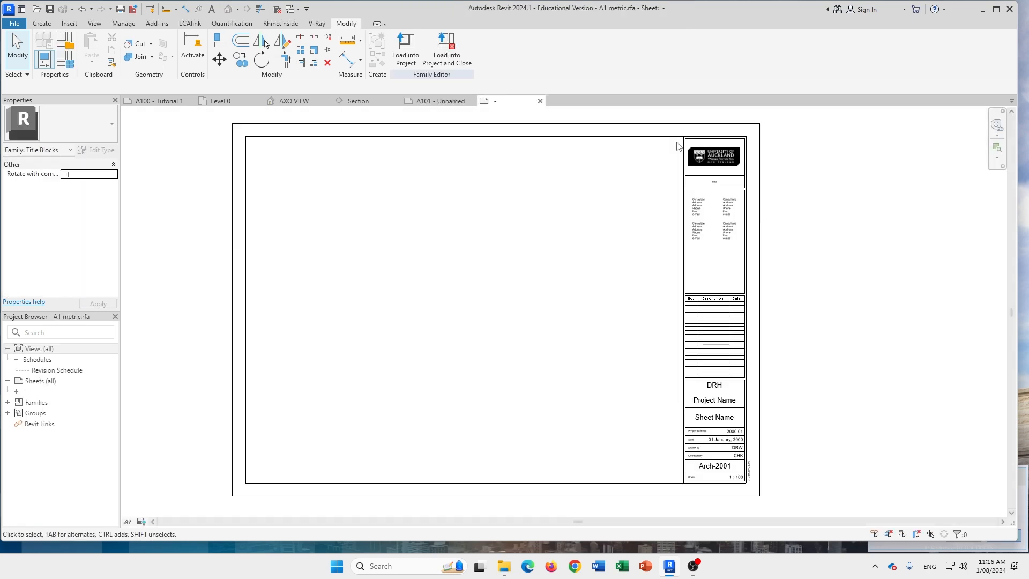
{"action": "left_click", "coordinate": [413, 53]}
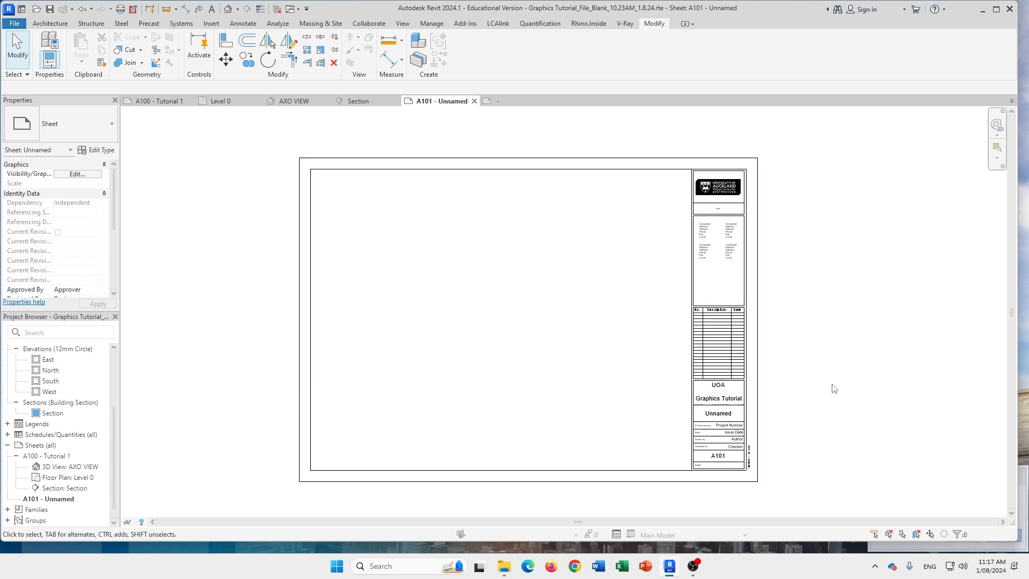
{"action": "scroll", "coordinate": [832, 385], "scroll_direction": "down", "scroll_amount": 1}
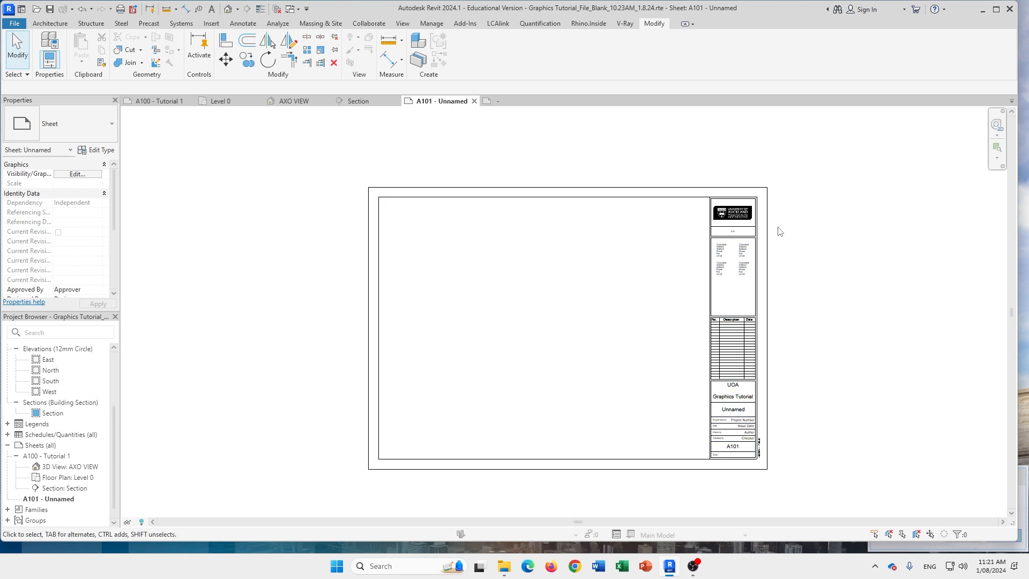
{"action": "scroll", "coordinate": [834, 206], "scroll_direction": "down", "scroll_amount": 1}
{"action": "middle_click_drag", "start_coordinate": [861, 231], "coordinate": [898, 230]}
{"action": "scroll", "coordinate": [741, 240], "scroll_direction": "up", "scroll_amount": 3}
{"action": "scroll", "coordinate": [857, 217], "scroll_direction": "down", "scroll_amount": 1}
{"action": "middle_click_drag", "start_coordinate": [817, 229], "coordinate": [830, 247]}
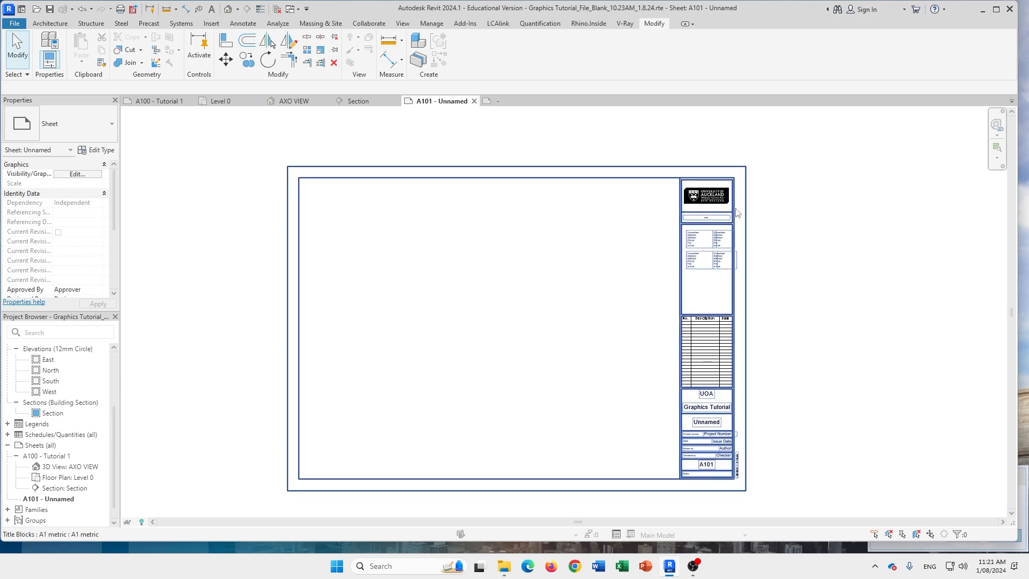
Switch to File Explorer, locate DRH title block.dwg in the Downloads folder, and return to Revit
{"action": "mouse_move", "coordinate": [511, 573]}
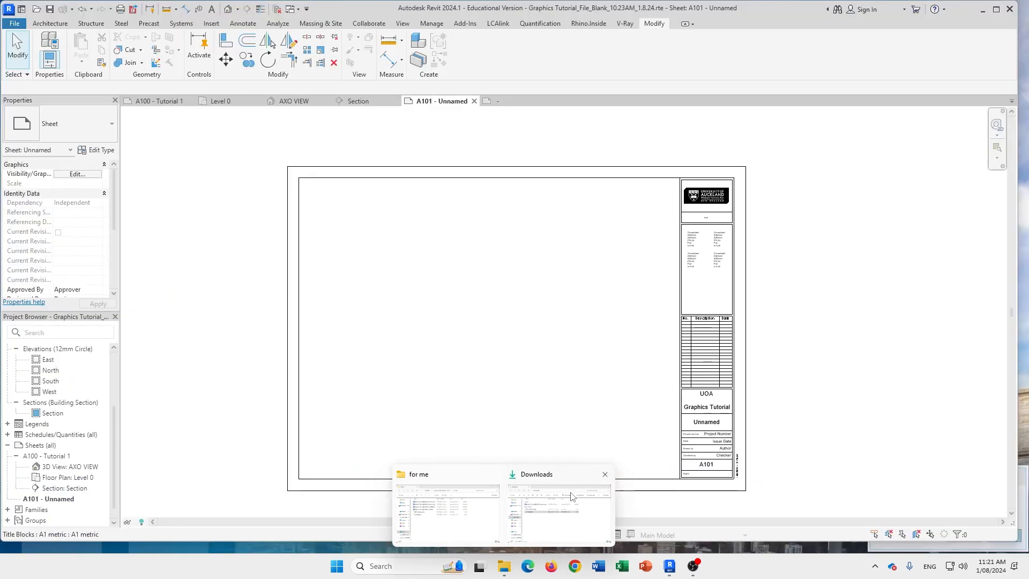
{"action": "left_click", "coordinate": [573, 496]}
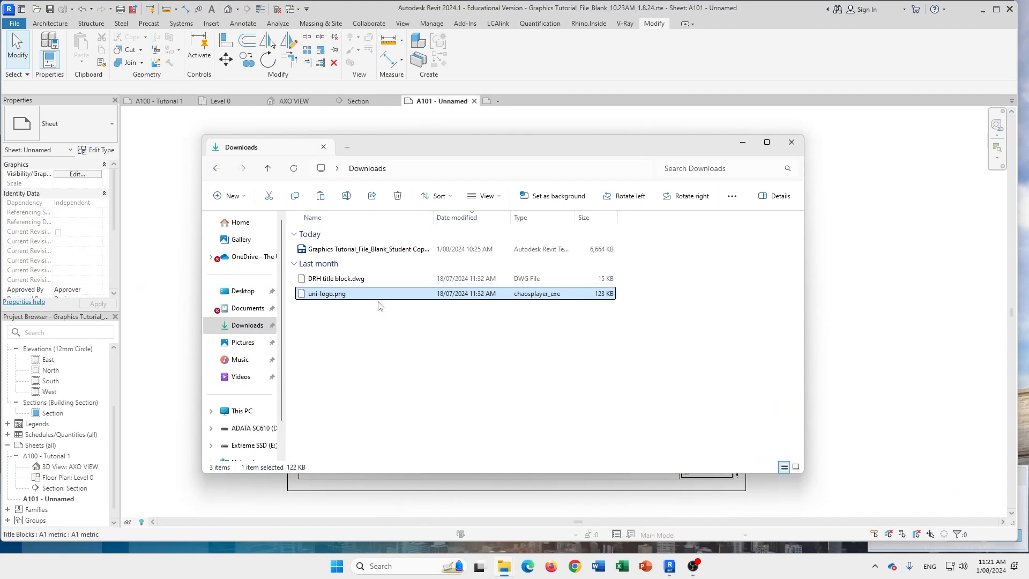
{"action": "left_click", "coordinate": [353, 279]}
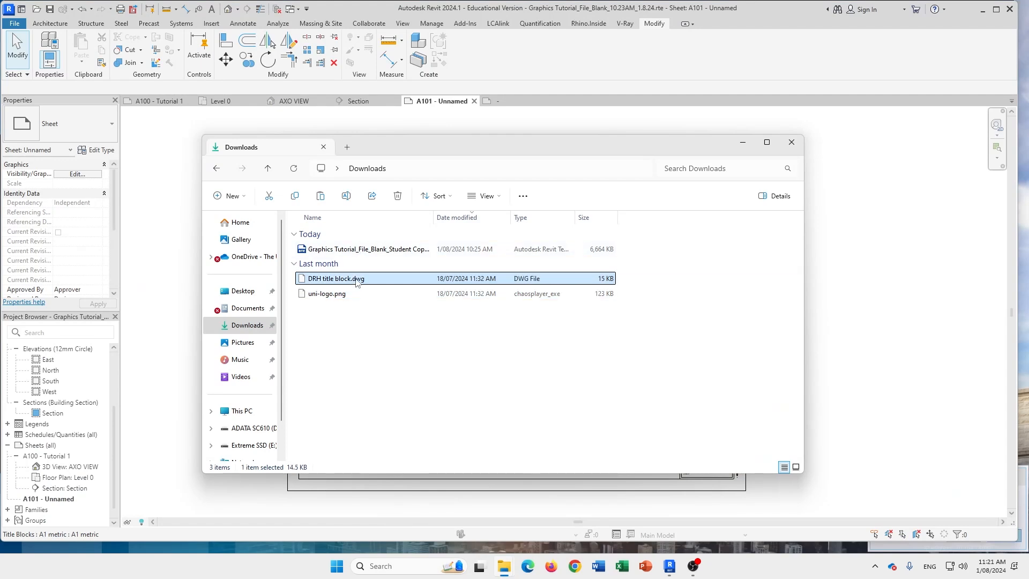
{"action": "left_click", "coordinate": [875, 273]}
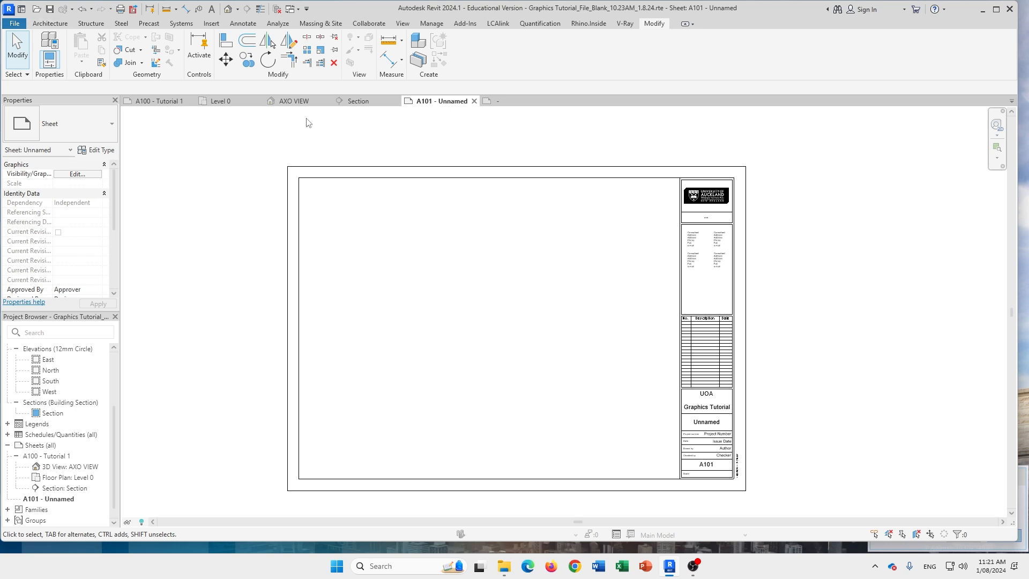
Create a new title block family from the A1 metric.rft template
{"action": "left_click", "coordinate": [15, 24]}
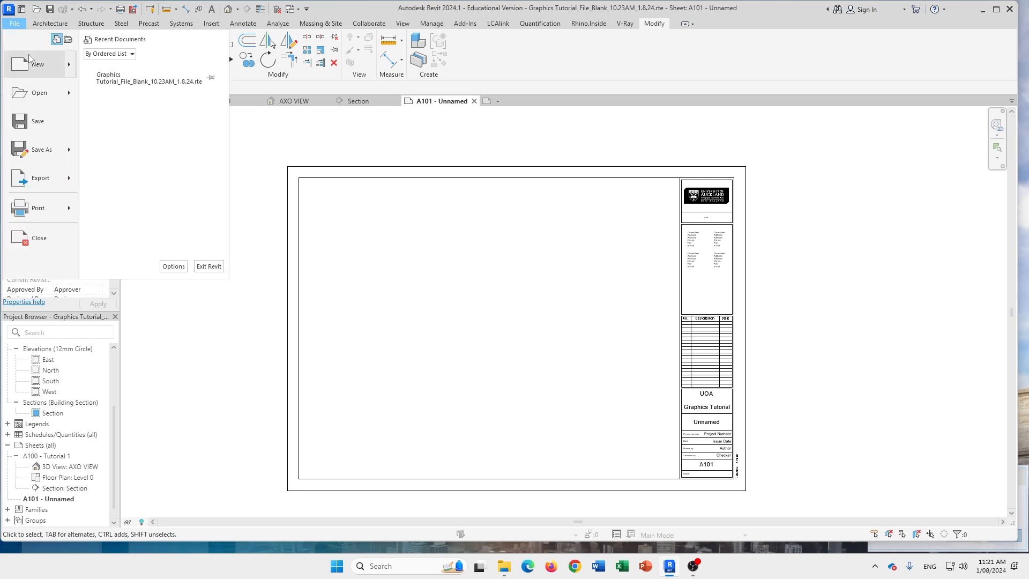
{"action": "mouse_move", "coordinate": [72, 63]}
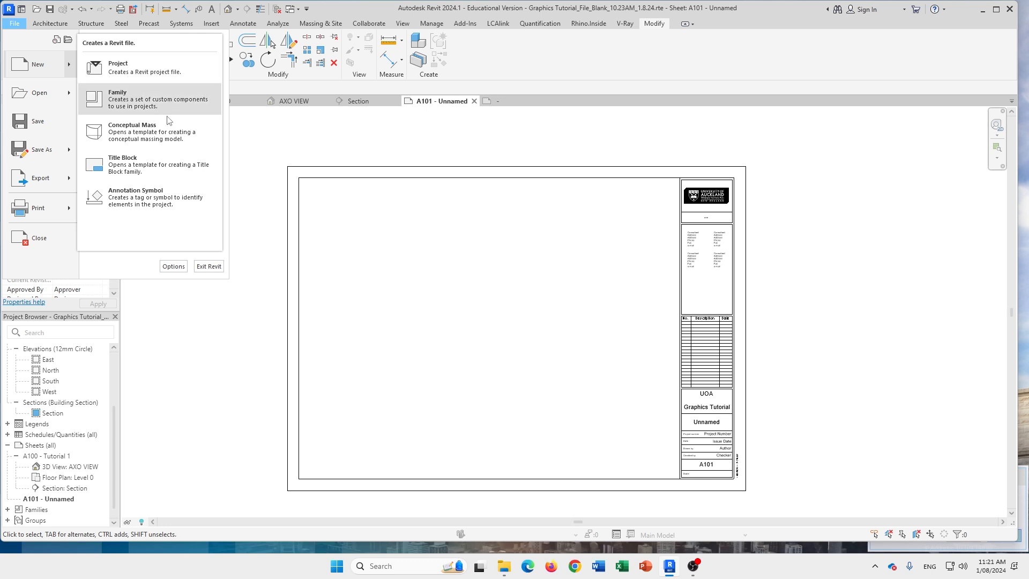
{"action": "left_click", "coordinate": [159, 166]}
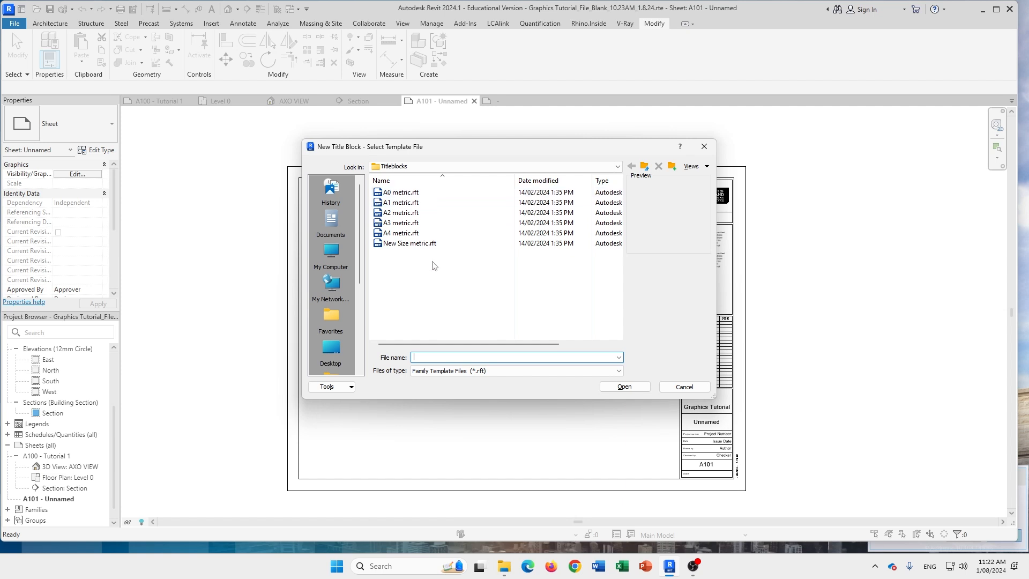
{"action": "left_click", "coordinate": [410, 203]}
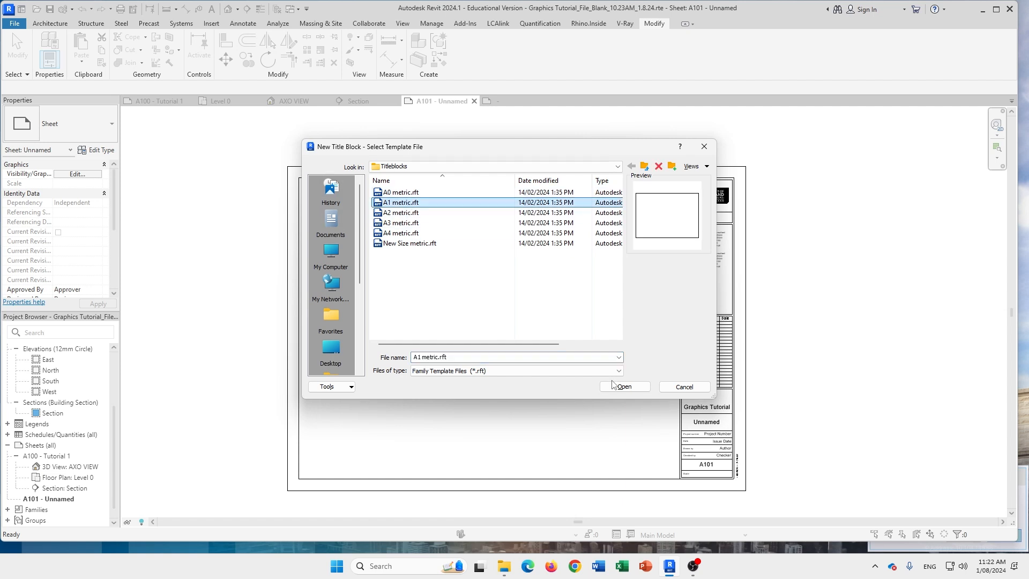
{"action": "left_click", "coordinate": [622, 387]}
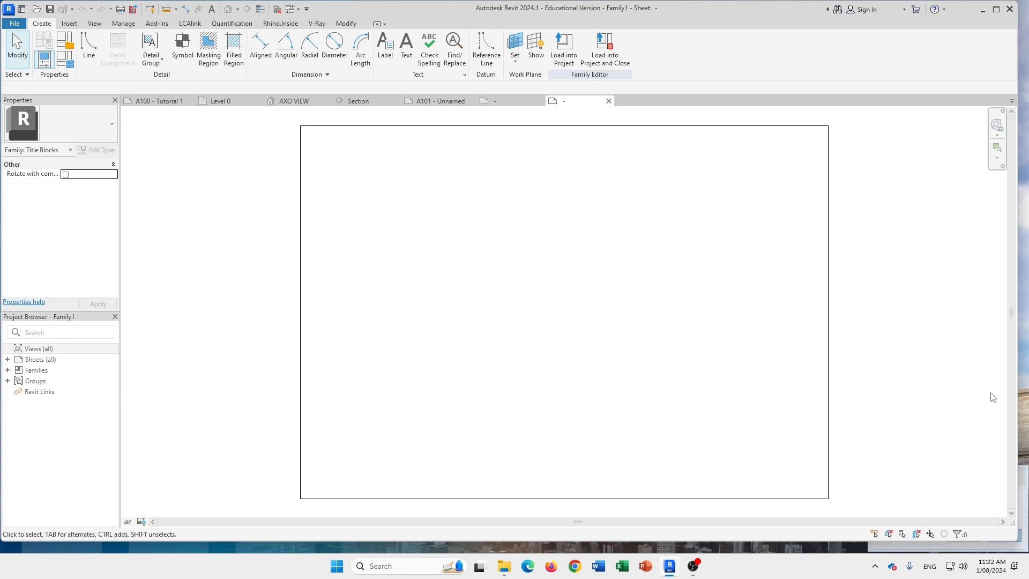
{"action": "middle_click_drag", "start_coordinate": [691, 275], "coordinate": [623, 278]}
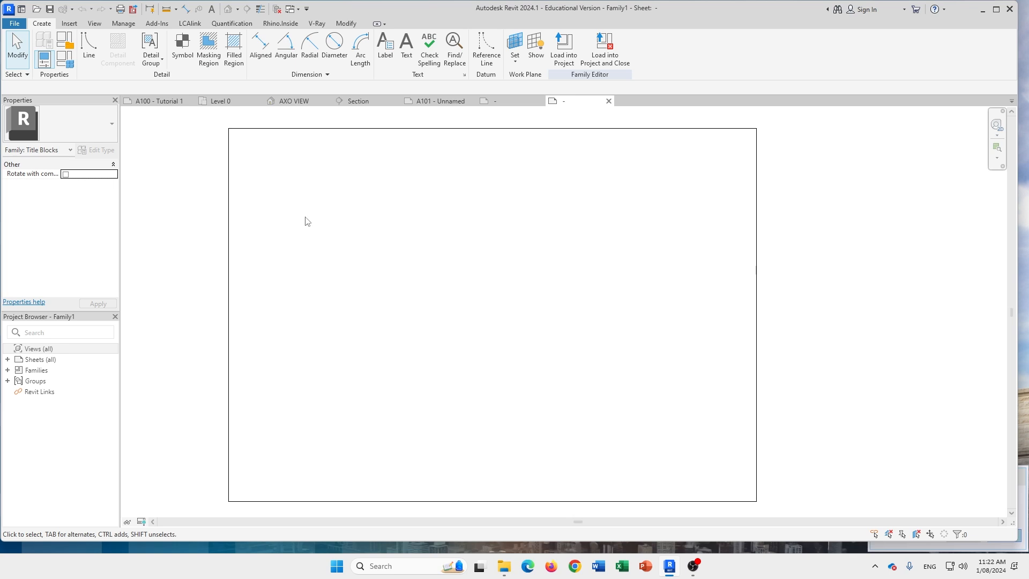
Check in the Downloads folder that DRH title block.dwg is available for import, and return to the family
{"action": "left_click", "coordinate": [70, 24]}
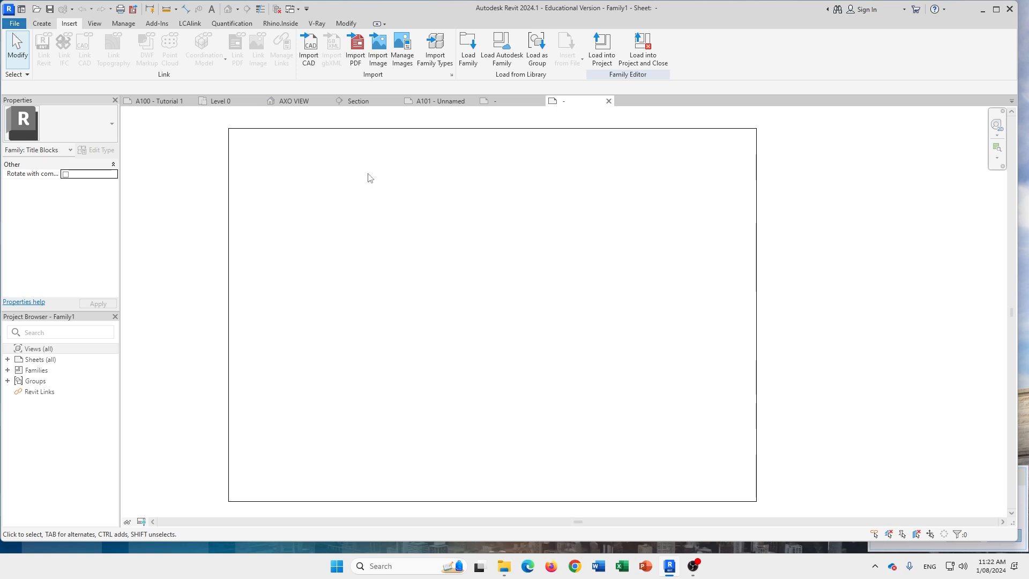
{"action": "key", "text": "alt+Tab"}
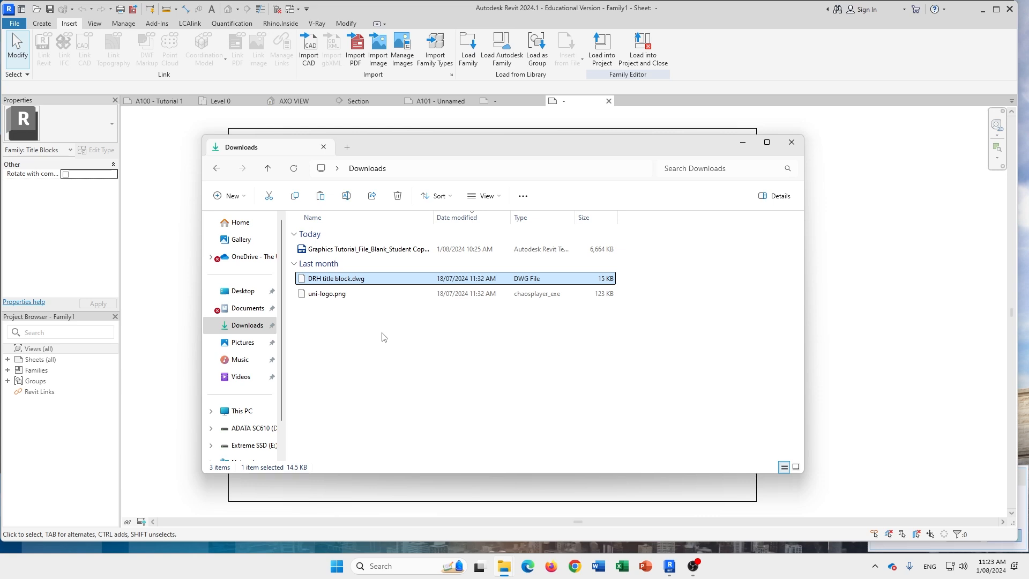
{"action": "left_click", "coordinate": [877, 256]}
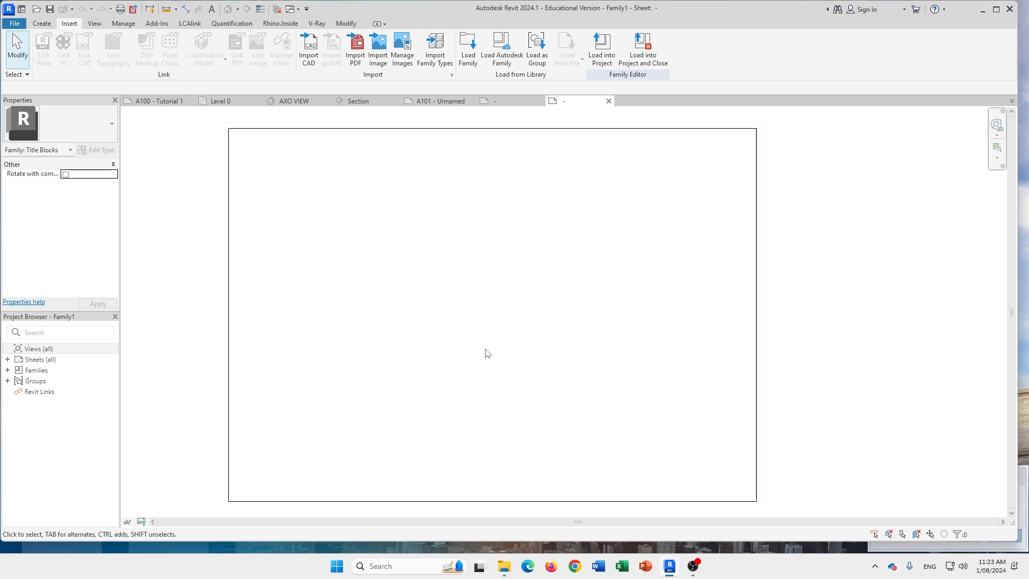
{"action": "left_click", "coordinate": [19, 26]}
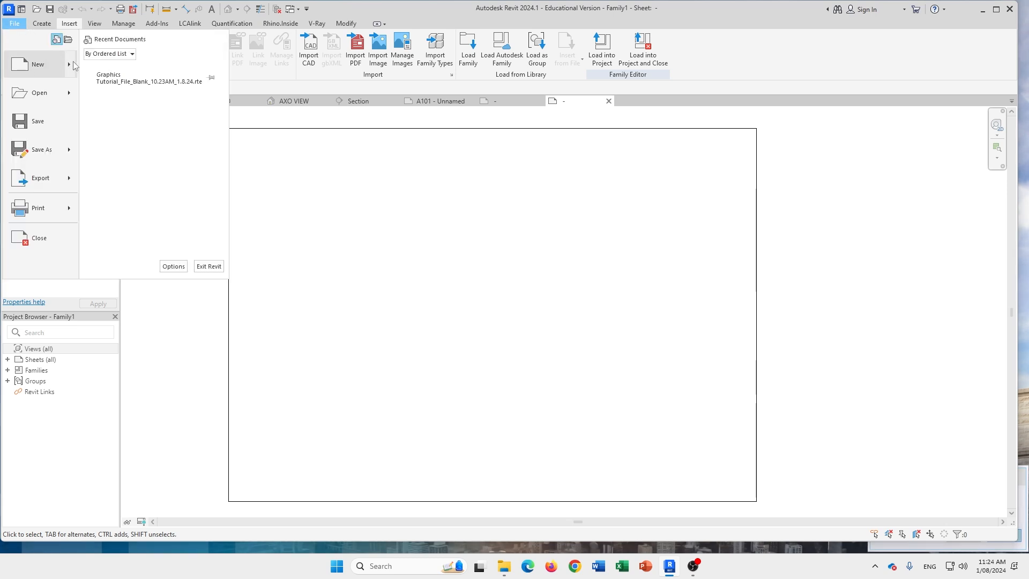
{"action": "mouse_move", "coordinate": [73, 63]}
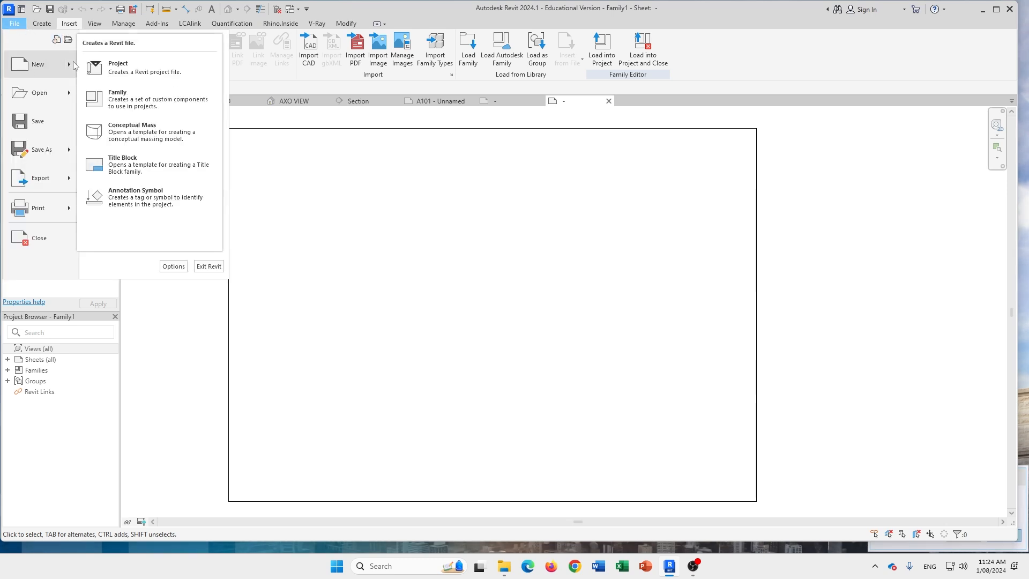
{"action": "left_click", "coordinate": [145, 168]}
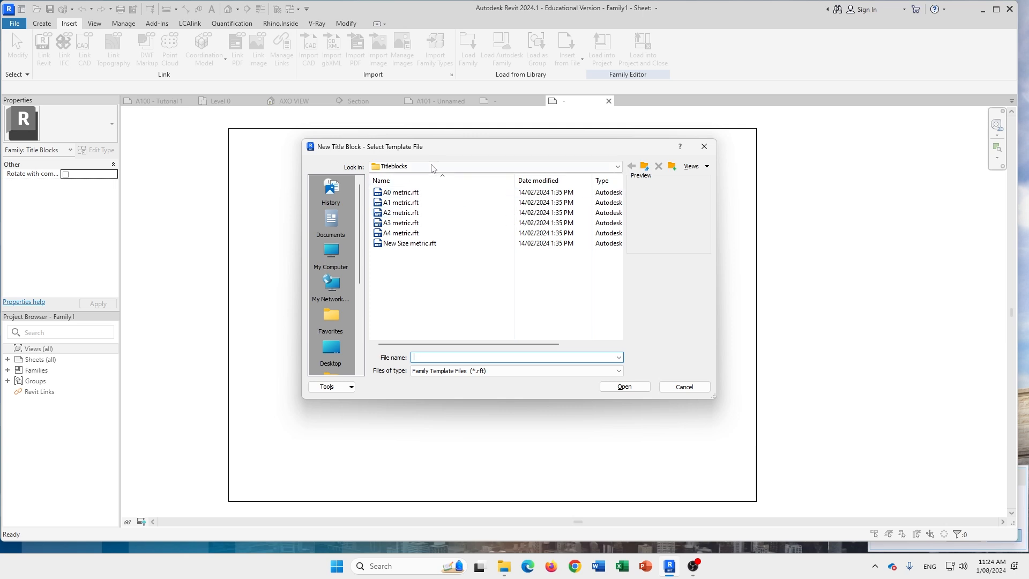
{"action": "left_click", "coordinate": [397, 203]}
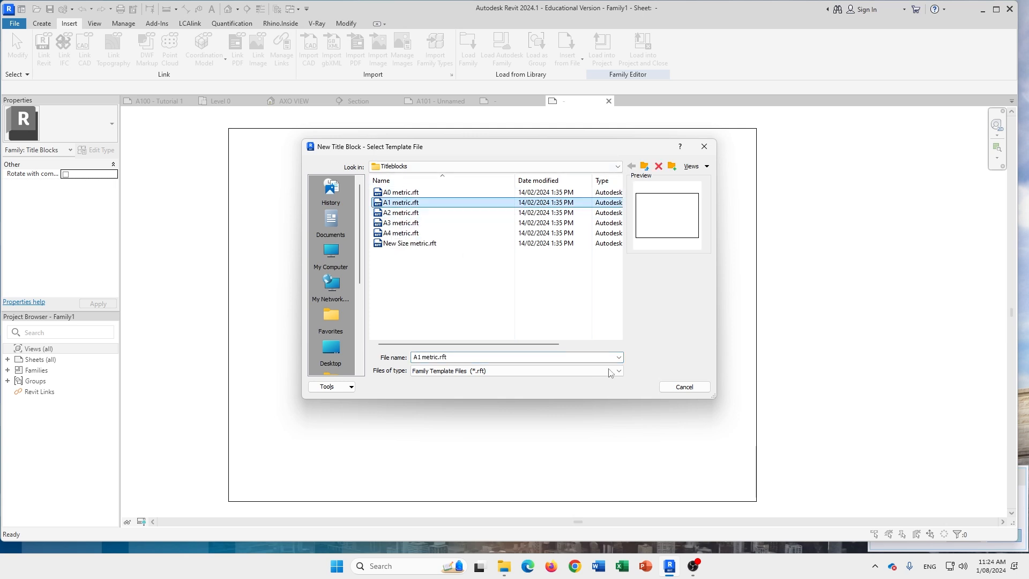
{"action": "left_click", "coordinate": [704, 146]}
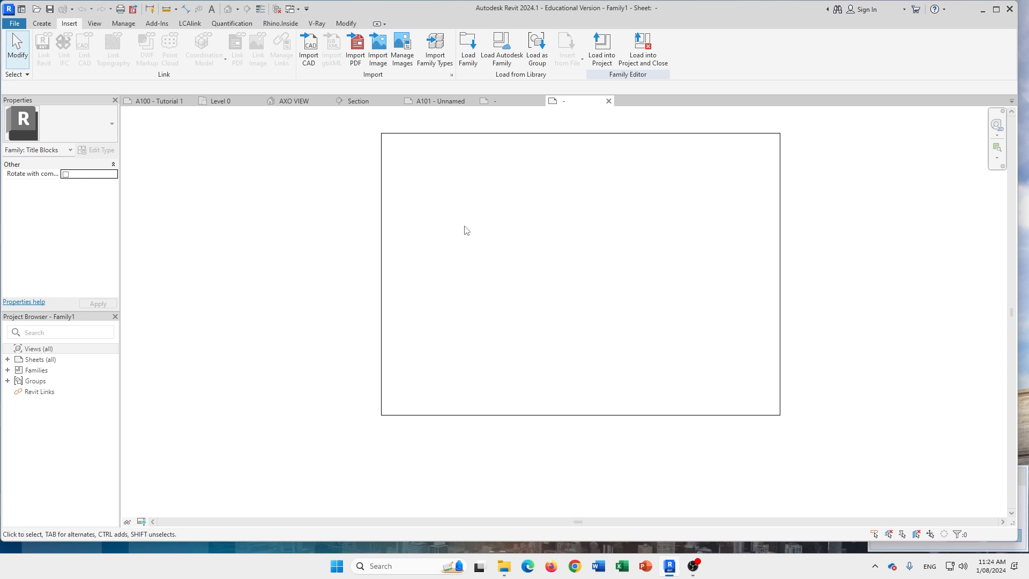
{"action": "scroll", "coordinate": [800, 274], "scroll_direction": "up", "scroll_amount": 1}
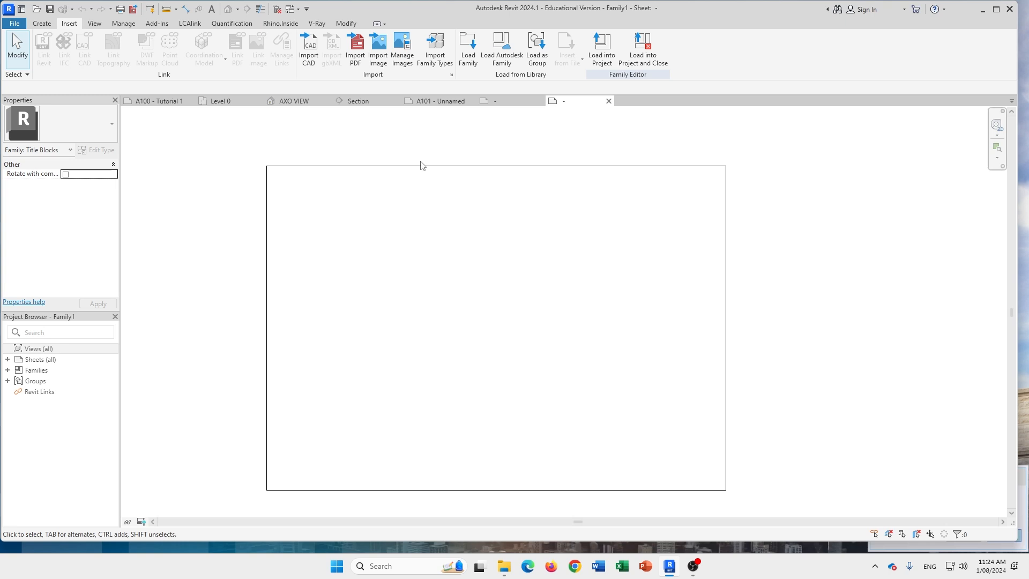
Try to import DRH title block.dwg from Downloads into the new title block family, taking its elements from Model space
{"action": "left_click", "coordinate": [308, 53]}
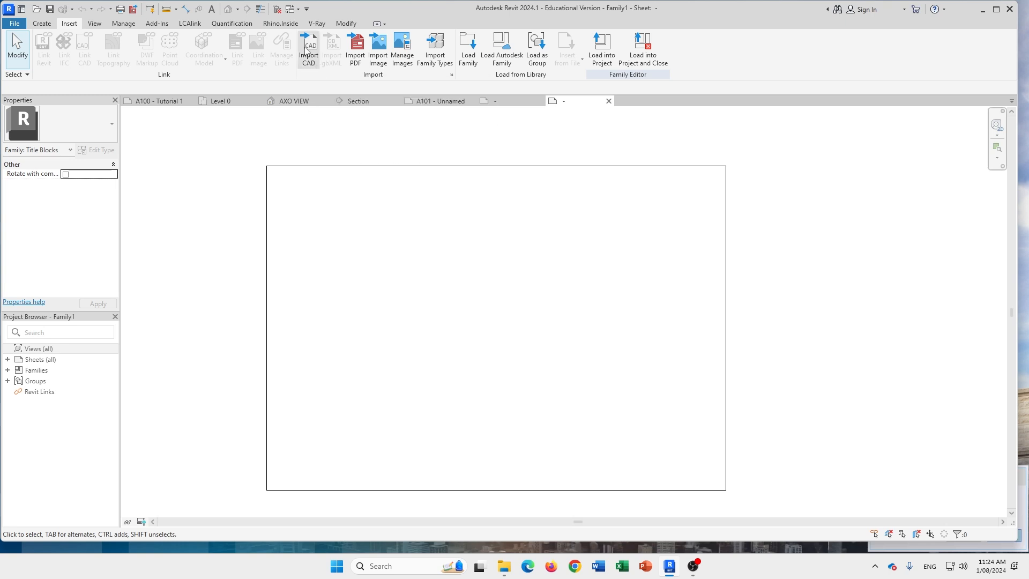
{"action": "left_click", "coordinate": [311, 52]}
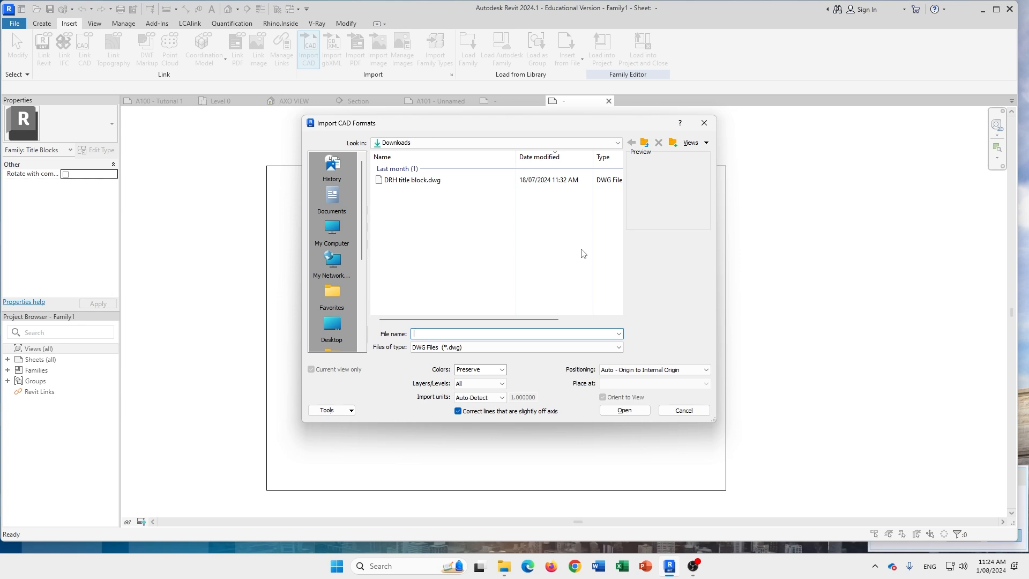
{"action": "left_click", "coordinate": [432, 182]}
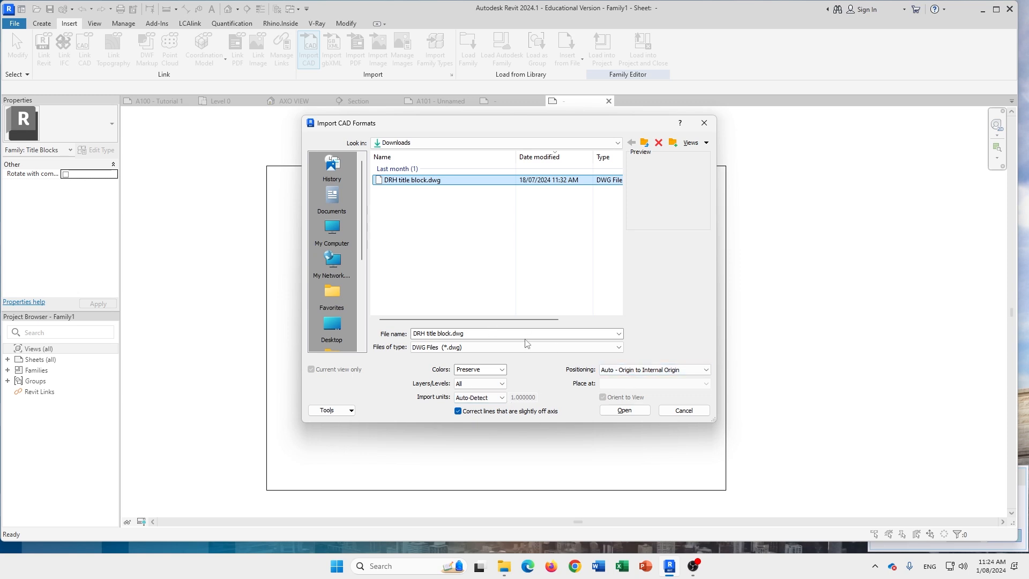
{"action": "left_click", "coordinate": [635, 413]}
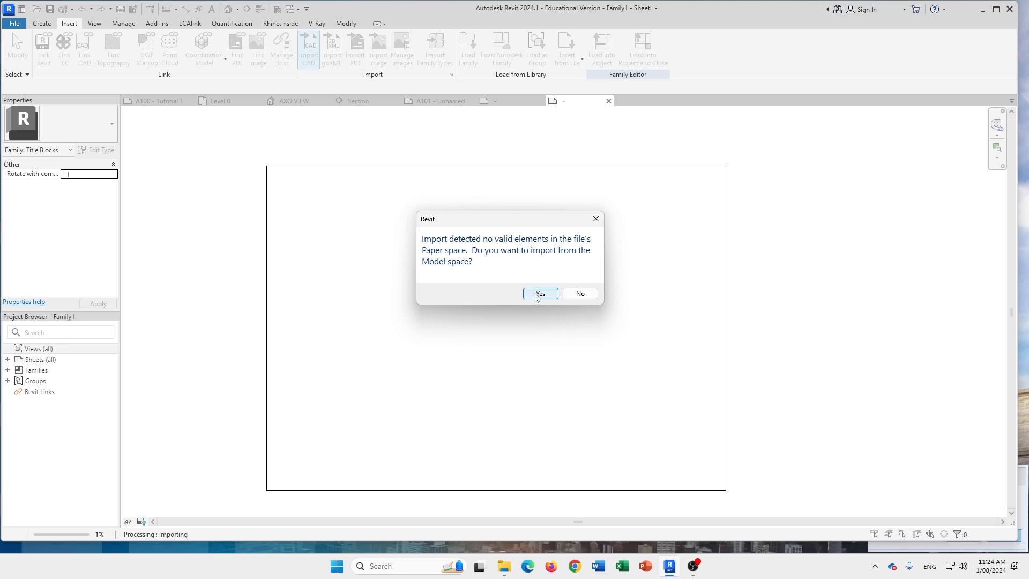
{"action": "left_click", "coordinate": [539, 294]}
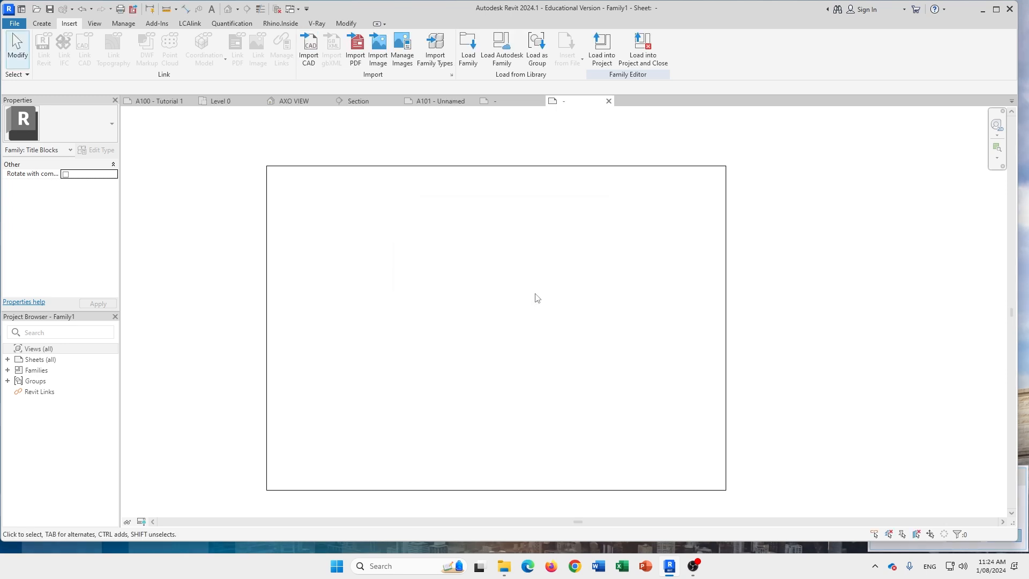
{"action": "scroll", "coordinate": [541, 317], "scroll_direction": "down", "scroll_amount": 2}
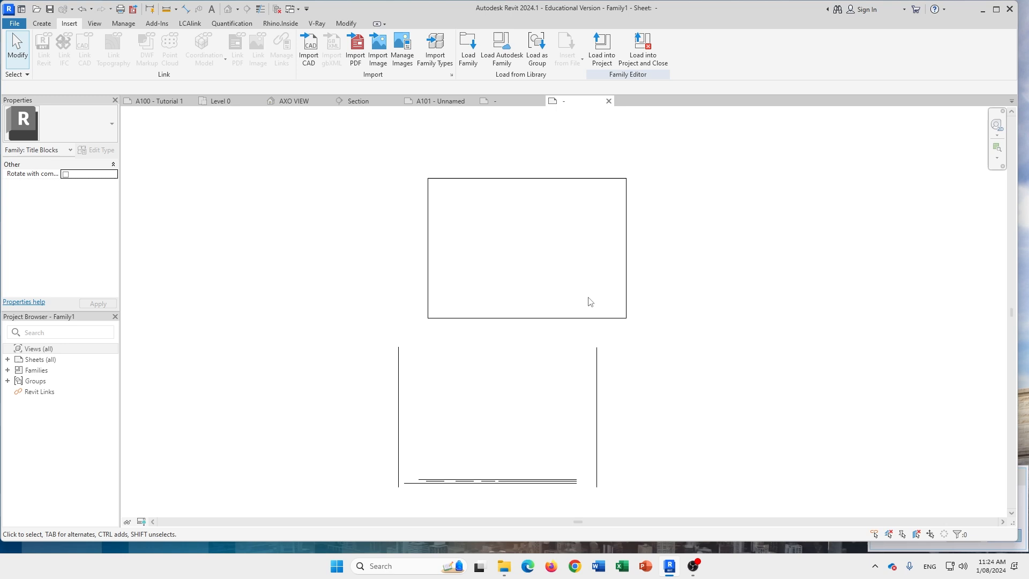
Delete the imported DRH title block drawing beneath the sheet border
{"action": "left_click", "coordinate": [597, 412]}
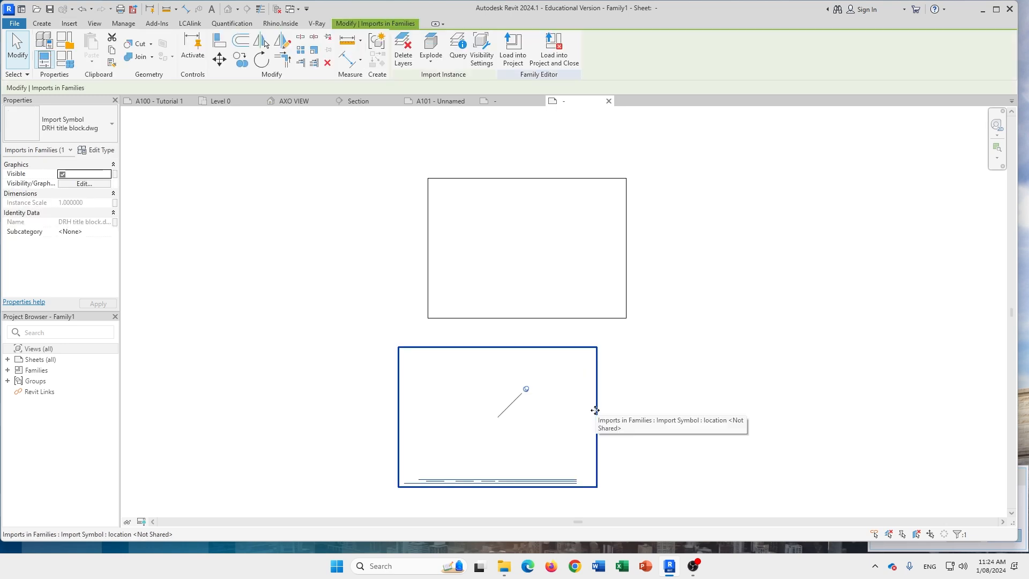
{"action": "key", "text": "Delete"}
{"action": "left_click", "coordinate": [1001, 481]}
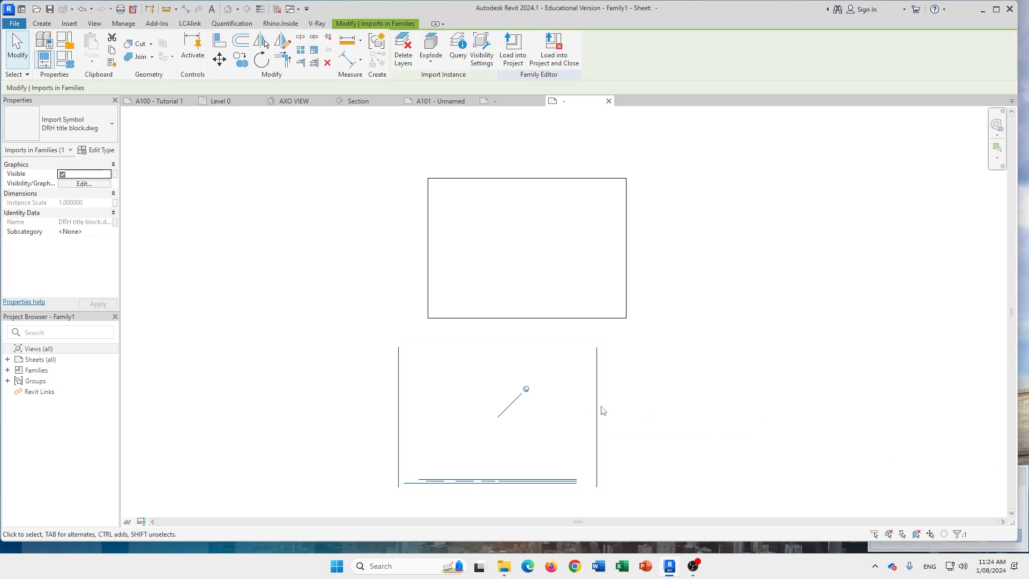
{"action": "left_click", "coordinate": [526, 389]}
{"action": "key", "text": "Delete"}
{"action": "middle_click_drag", "start_coordinate": [650, 216], "coordinate": [653, 276]}
{"action": "scroll", "coordinate": [534, 271], "scroll_direction": "up", "scroll_amount": 2}
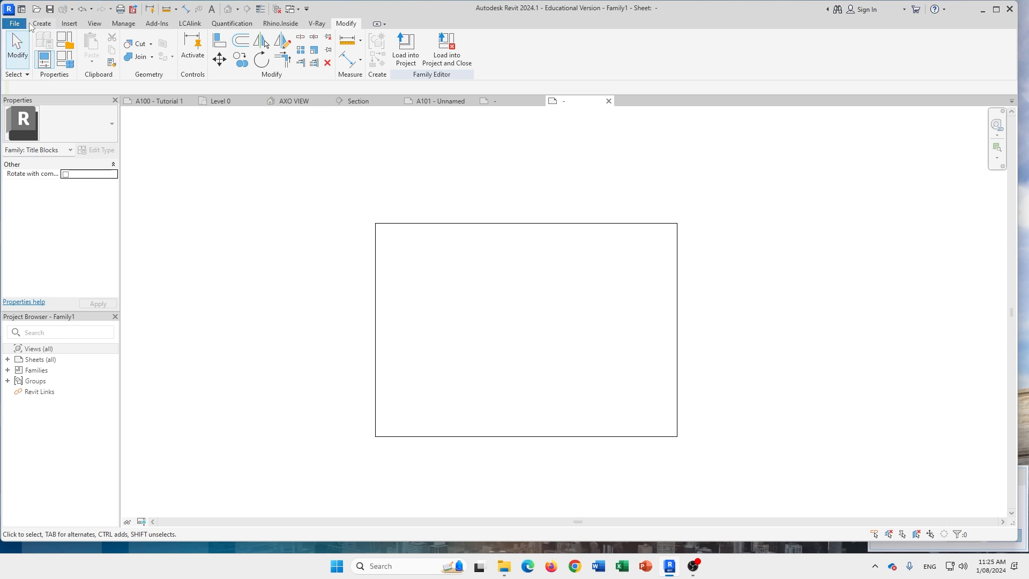
Import DRH title block.dwg from Downloads with preserved colours and Auto - Origin to Internal Origin positioning, taking its elements from Model space
{"action": "left_click", "coordinate": [69, 24]}
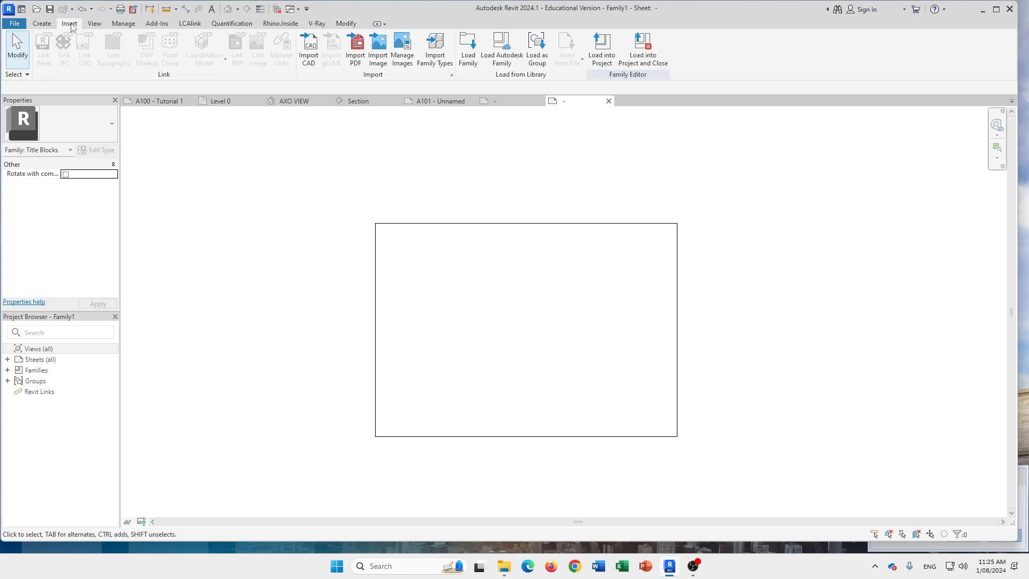
{"action": "left_click", "coordinate": [310, 53]}
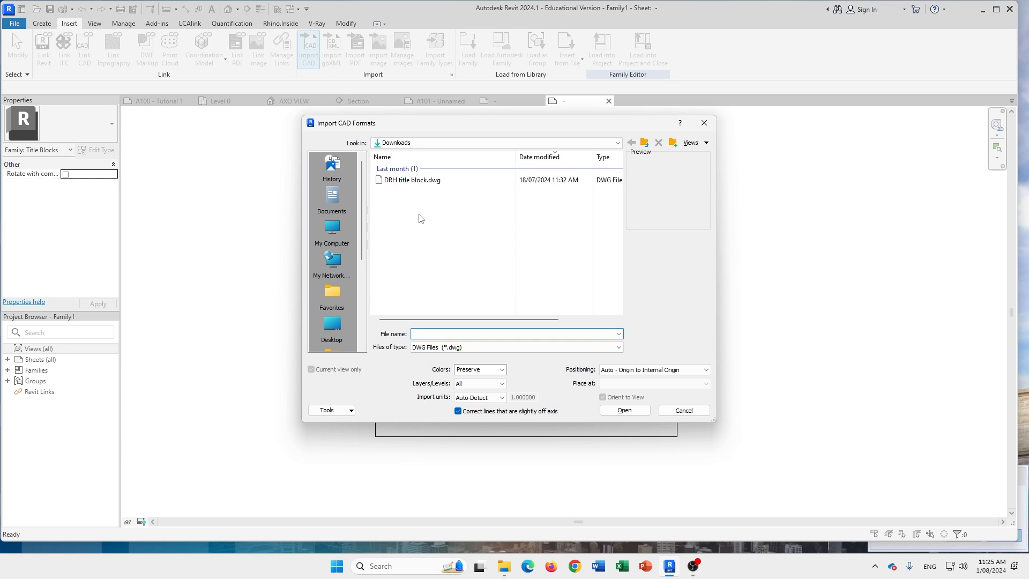
{"action": "left_click", "coordinate": [451, 183]}
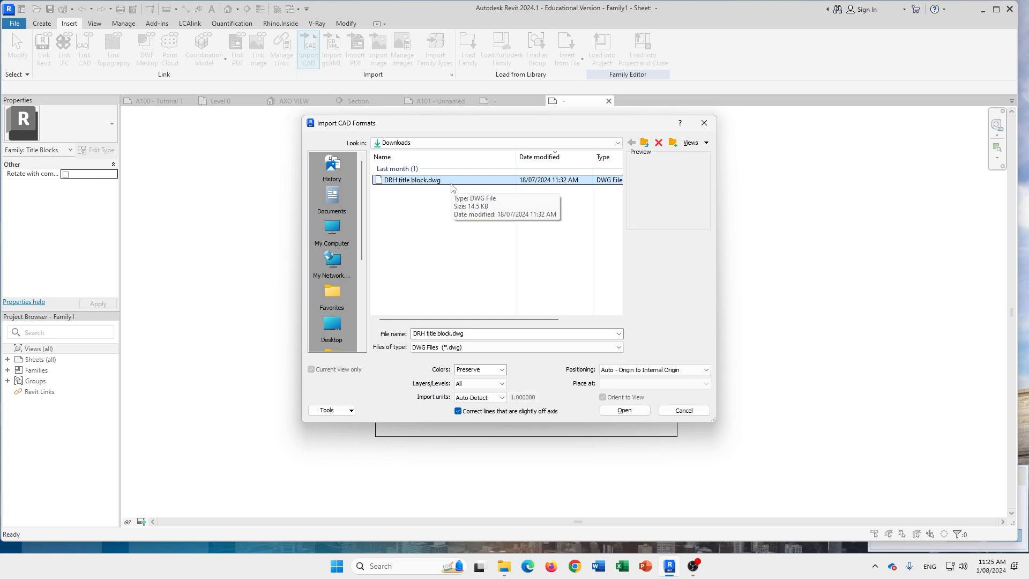
{"action": "left_click", "coordinate": [625, 411]}
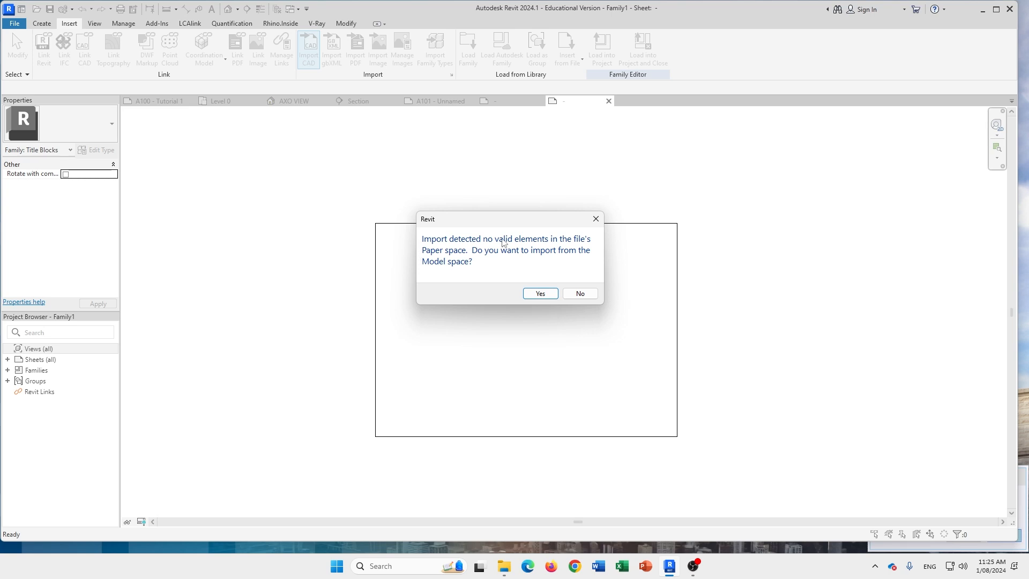
{"action": "left_click", "coordinate": [538, 294]}
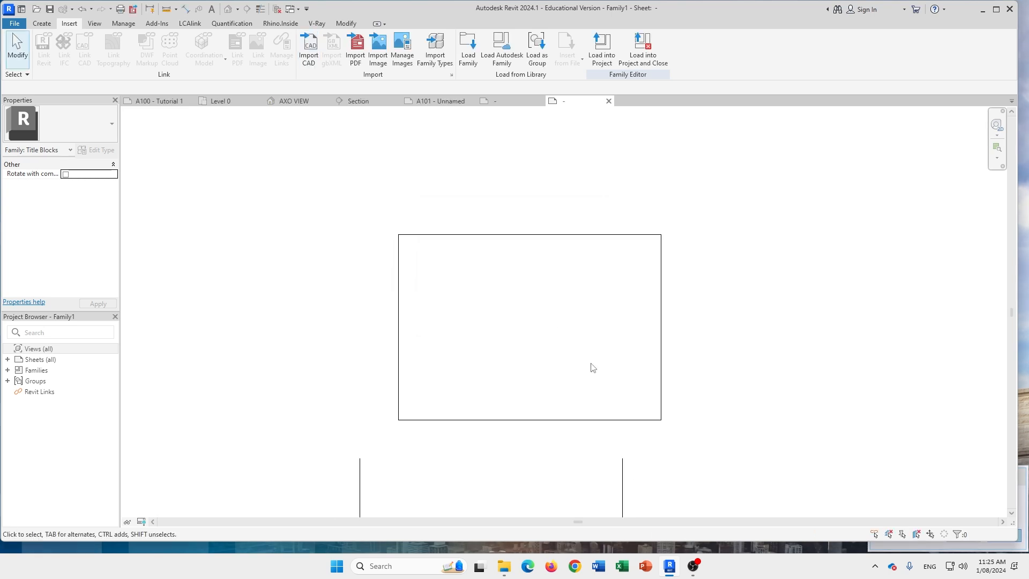
Examine the imported title block's frame and text strip, and its position relative to the sheet border
{"action": "left_click", "coordinate": [613, 317]}
{"action": "scroll", "coordinate": [370, 485], "scroll_direction": "up", "scroll_amount": 5}
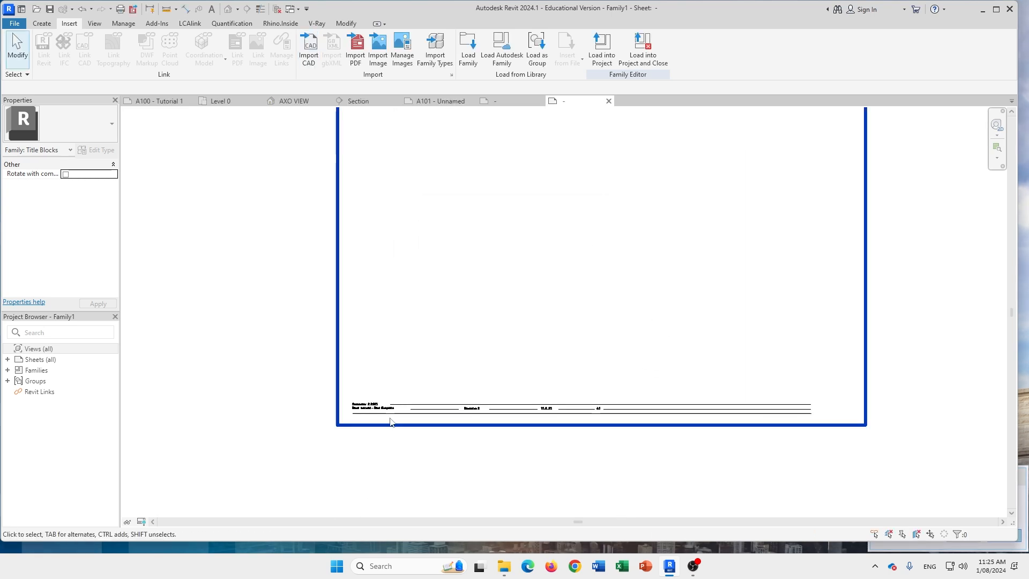
{"action": "scroll", "coordinate": [397, 413], "scroll_direction": "up", "scroll_amount": 2}
{"action": "middle_click_drag", "start_coordinate": [778, 427], "coordinate": [281, 450]}
{"action": "scroll", "coordinate": [751, 370], "scroll_direction": "down", "scroll_amount": 4}
{"action": "middle_click_drag", "start_coordinate": [860, 421], "coordinate": [595, 358]}
{"action": "scroll", "coordinate": [722, 348], "scroll_direction": "up", "scroll_amount": 3}
{"action": "scroll", "coordinate": [590, 353], "scroll_direction": "down", "scroll_amount": 6}
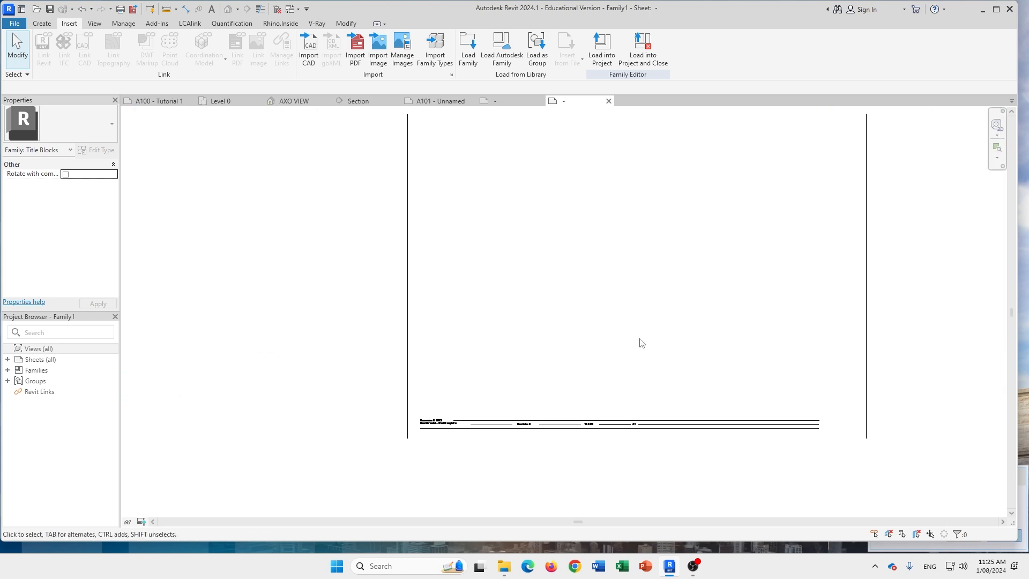
{"action": "scroll", "coordinate": [692, 315], "scroll_direction": "down", "scroll_amount": 1}
{"action": "middle_click_drag", "start_coordinate": [735, 322], "coordinate": [651, 348]}
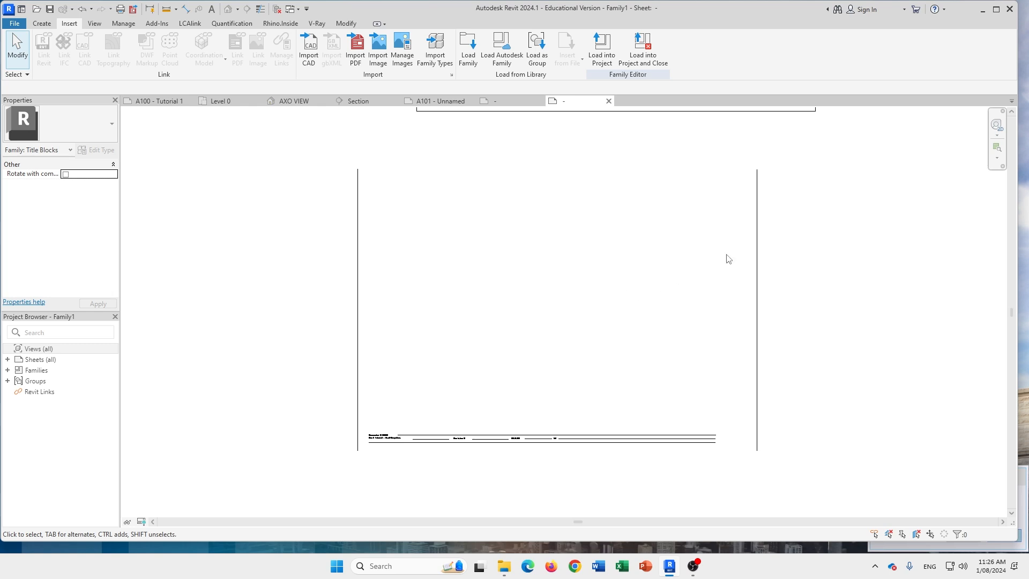
{"action": "scroll", "coordinate": [783, 248], "scroll_direction": "down", "scroll_amount": 2}
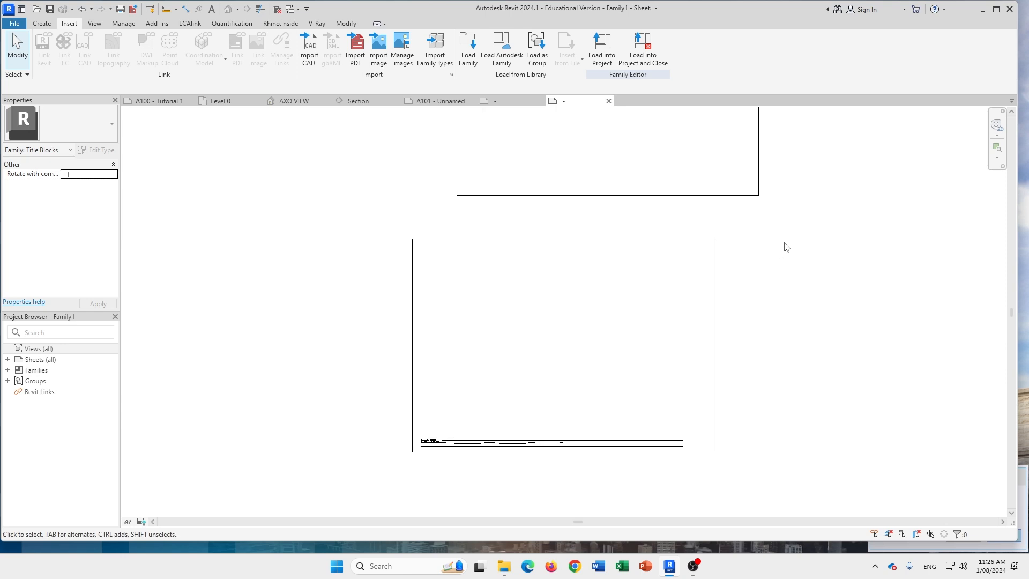
{"action": "scroll", "coordinate": [801, 291], "scroll_direction": "down", "scroll_amount": 1}
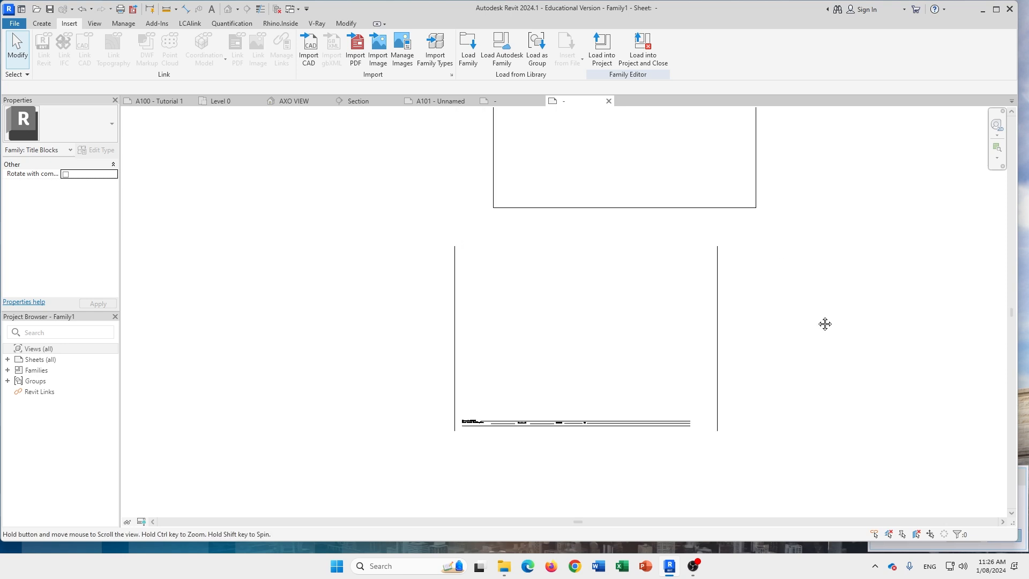
Try to move the imported title block drawing freehand towards the sheet border, and clear the selection
{"action": "left_click", "coordinate": [458, 276]}
{"action": "middle_click_drag", "start_coordinate": [852, 371], "coordinate": [769, 360]}
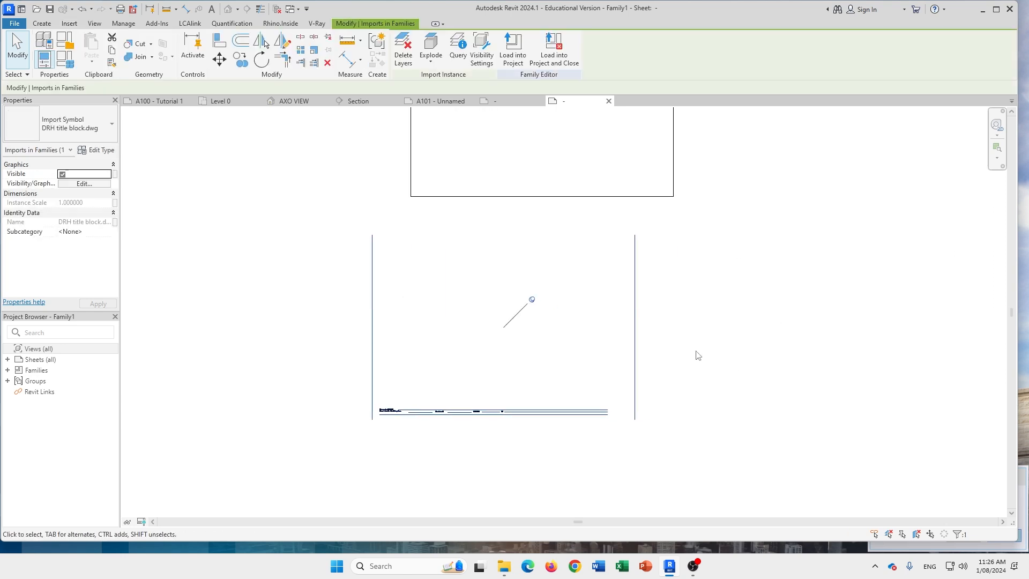
{"action": "left_click_drag", "start_coordinate": [635, 320], "coordinate": [672, 304]}
{"action": "left_click", "coordinate": [650, 307]}
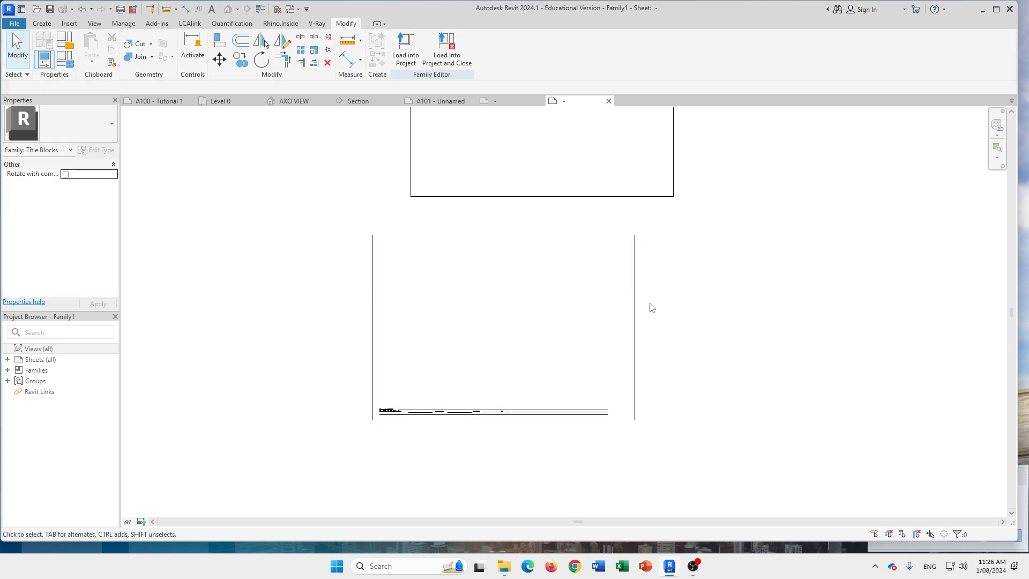
Unpin the imported DRH title block drawing so its position can be changed
{"action": "middle_click_drag", "start_coordinate": [700, 338], "coordinate": [739, 318]}
{"action": "scroll", "coordinate": [736, 315], "scroll_direction": "up", "scroll_amount": 2}
{"action": "middle_click_drag", "start_coordinate": [658, 323], "coordinate": [807, 262]}
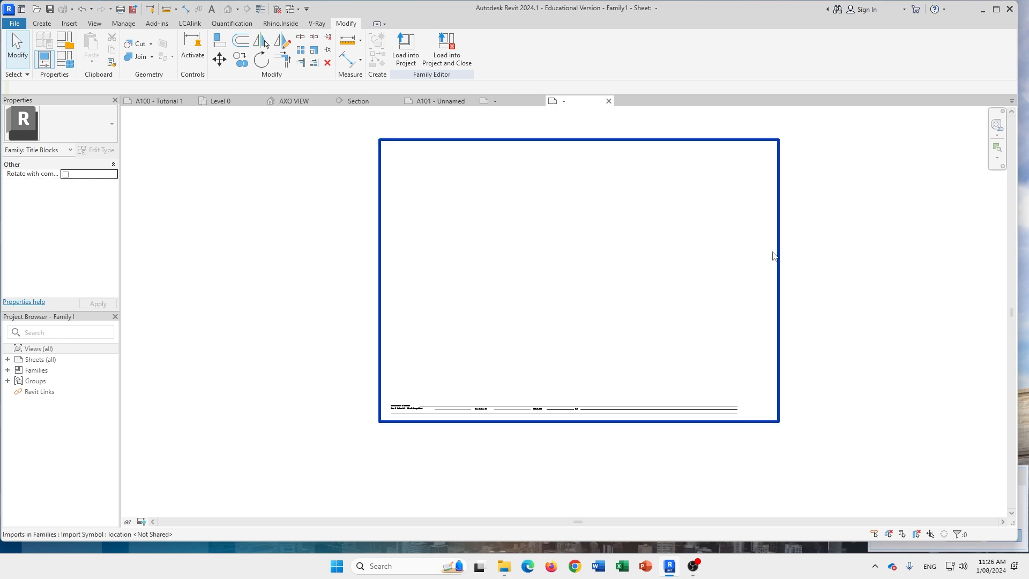
{"action": "left_click", "coordinate": [781, 259]}
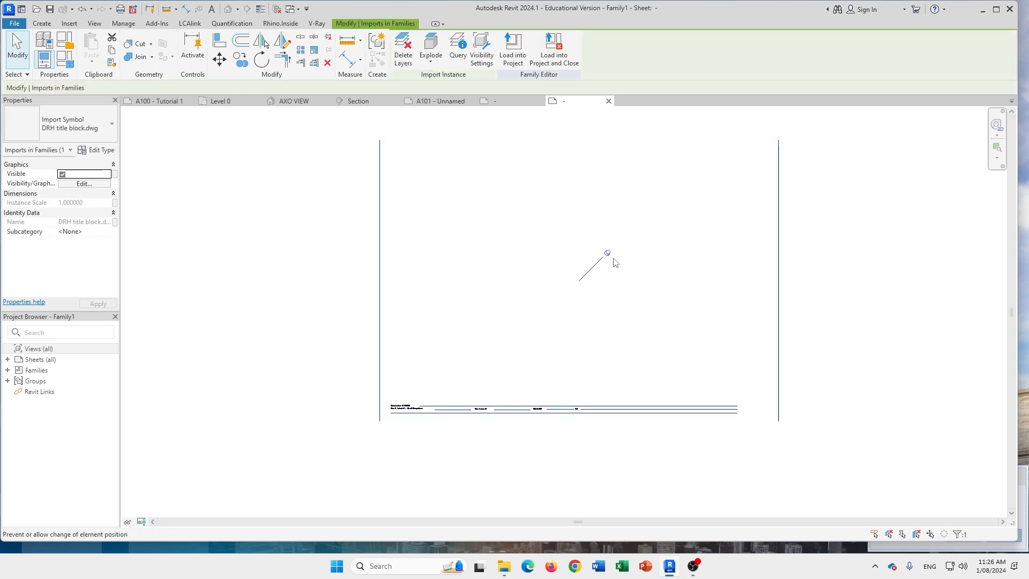
{"action": "scroll", "coordinate": [601, 263], "scroll_direction": "up", "scroll_amount": 2}
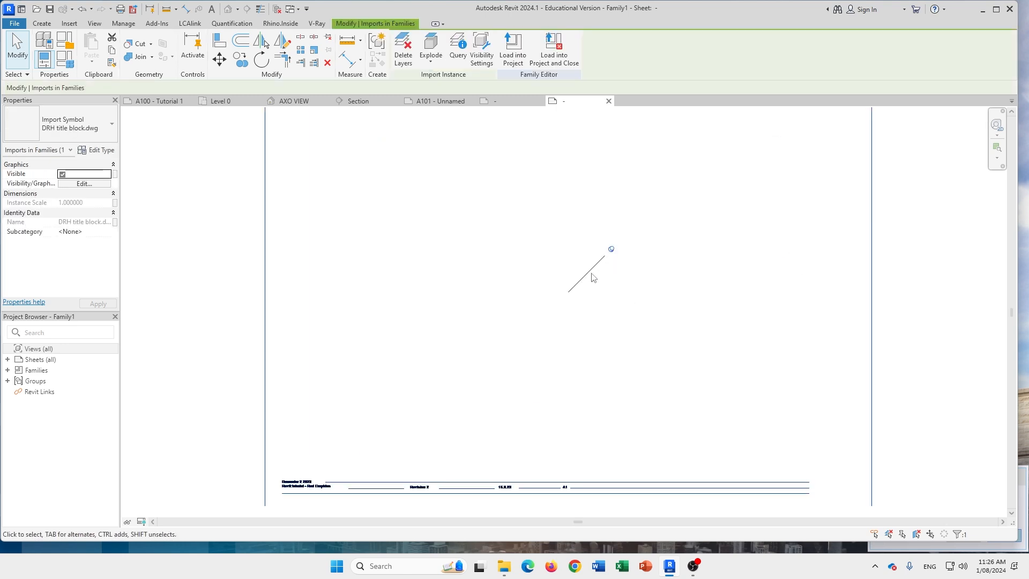
{"action": "scroll", "coordinate": [614, 253], "scroll_direction": "up", "scroll_amount": 1}
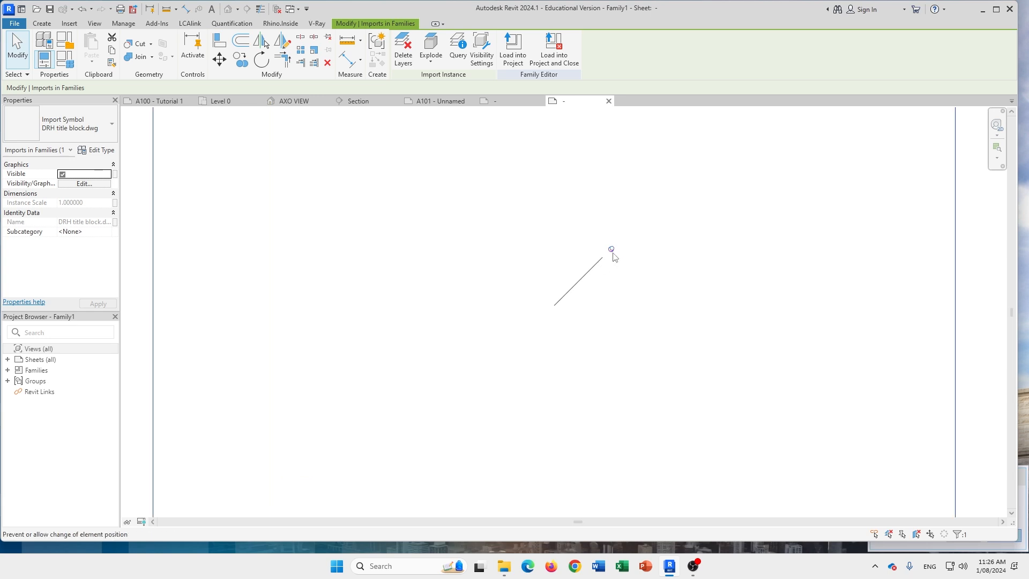
{"action": "left_click", "coordinate": [611, 250]}
{"action": "scroll", "coordinate": [585, 291], "scroll_direction": "up", "scroll_amount": 2}
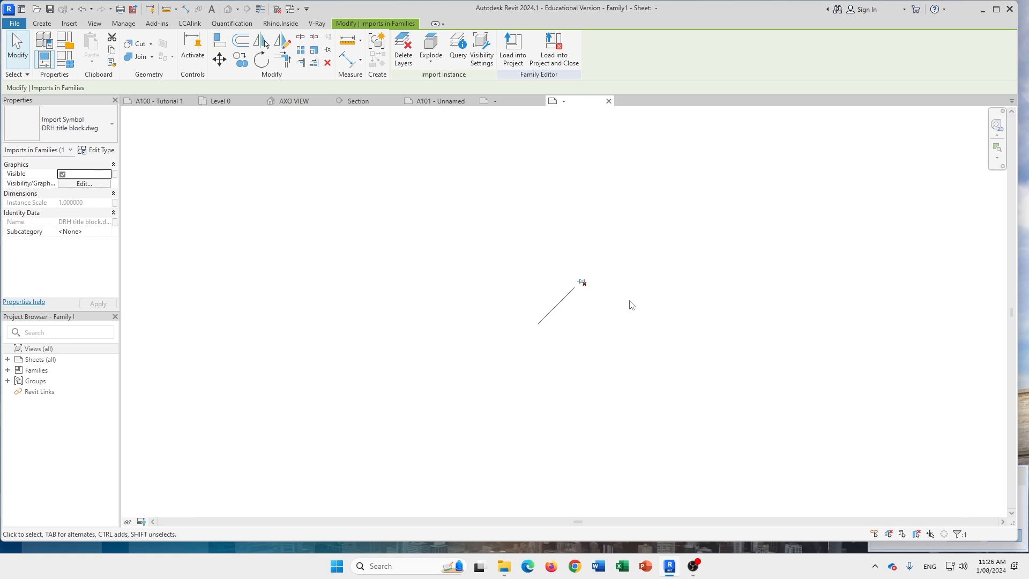
Move the unpinned title block drawing freehand up over the sheet border, and shift it back down partly below the border
{"action": "scroll", "coordinate": [724, 284], "scroll_direction": "down", "scroll_amount": 3}
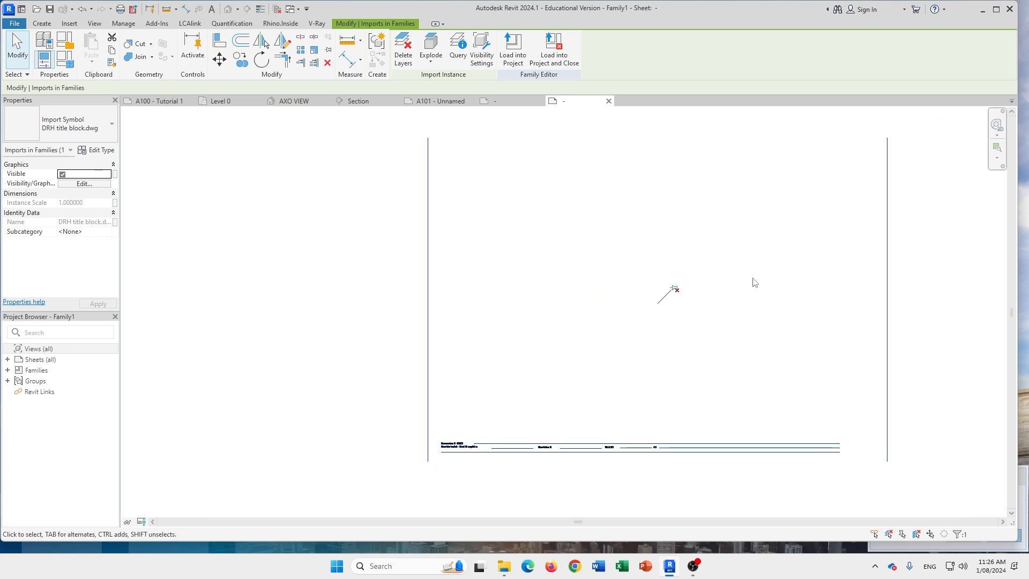
{"action": "scroll", "coordinate": [719, 300], "scroll_direction": "down", "scroll_amount": 3}
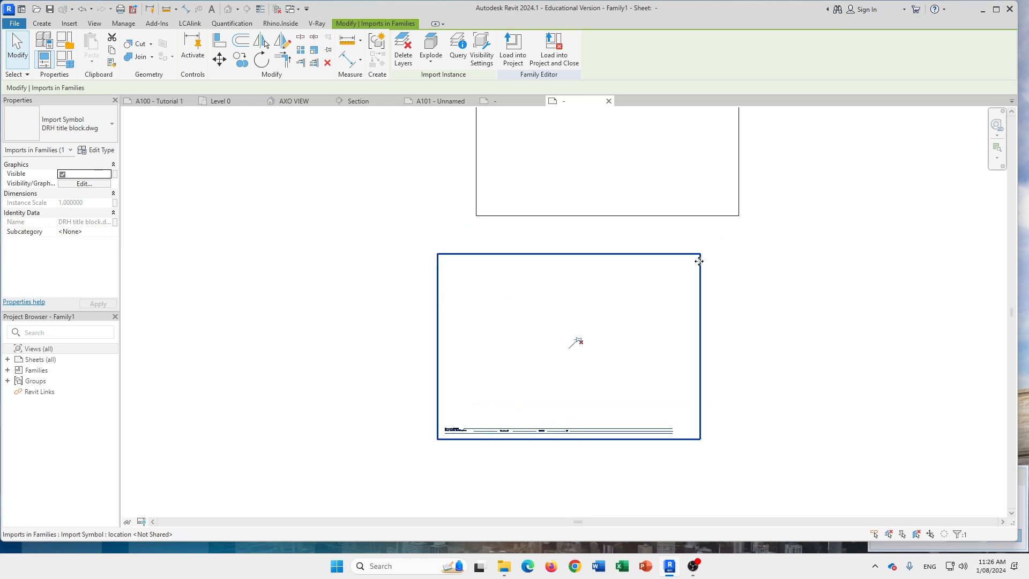
{"action": "scroll", "coordinate": [701, 262], "scroll_direction": "up", "scroll_amount": 2}
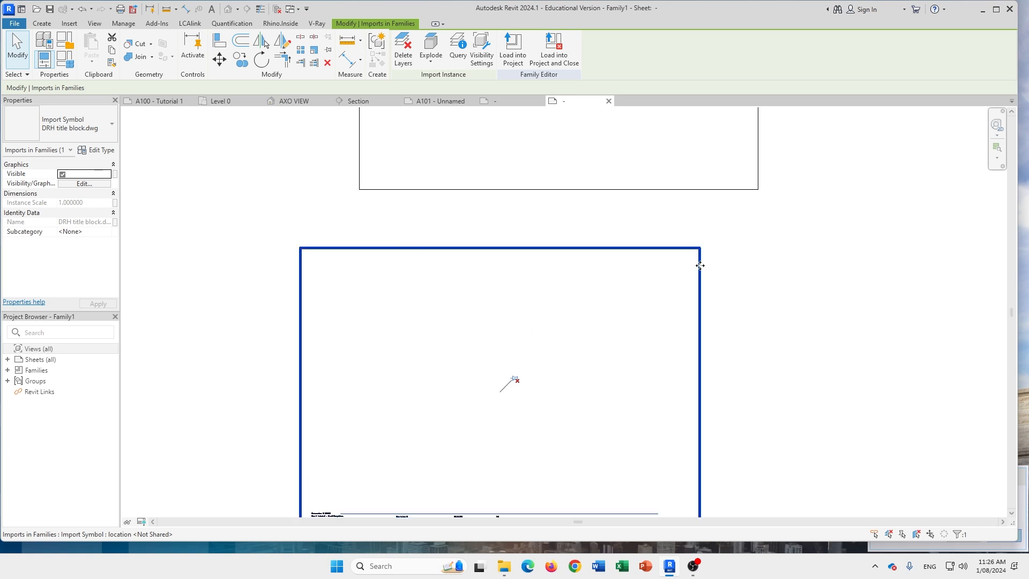
{"action": "left_click_drag", "start_coordinate": [700, 263], "coordinate": [751, 154]}
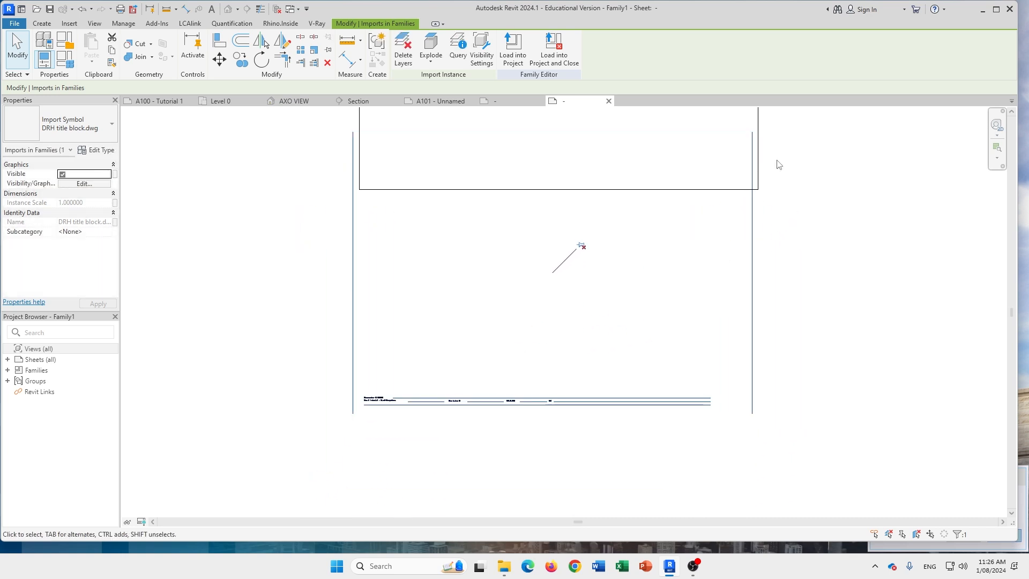
{"action": "middle_click_drag", "start_coordinate": [778, 162], "coordinate": [736, 307]}
{"action": "left_click_drag", "start_coordinate": [713, 291], "coordinate": [700, 185]}
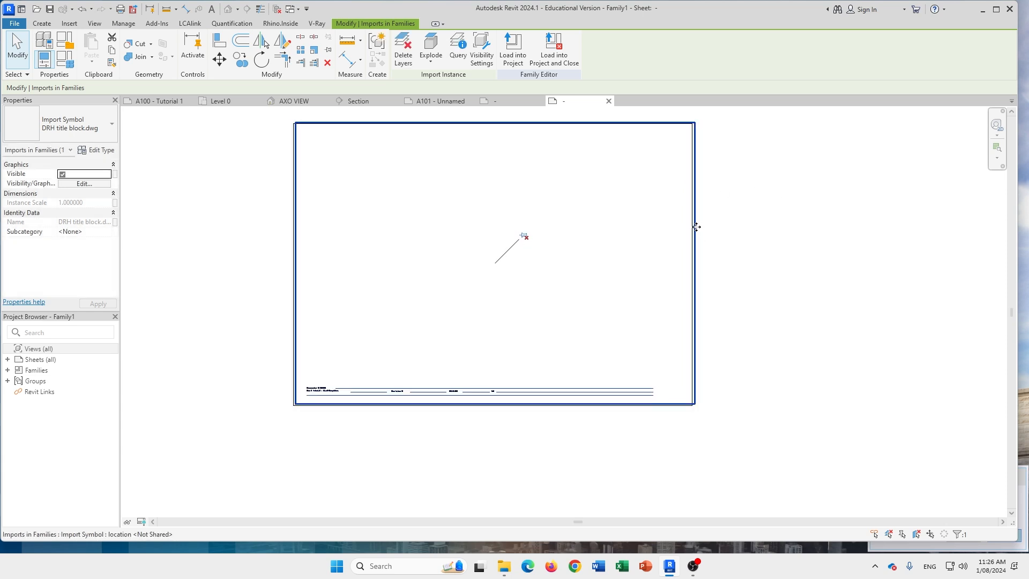
{"action": "left_click_drag", "start_coordinate": [695, 231], "coordinate": [713, 308]}
Move the imported title block drawing from its lower-left frame endpoint exactly onto the sheet border's lower-left corner
{"action": "scroll", "coordinate": [767, 267], "scroll_direction": "down", "scroll_amount": 2}
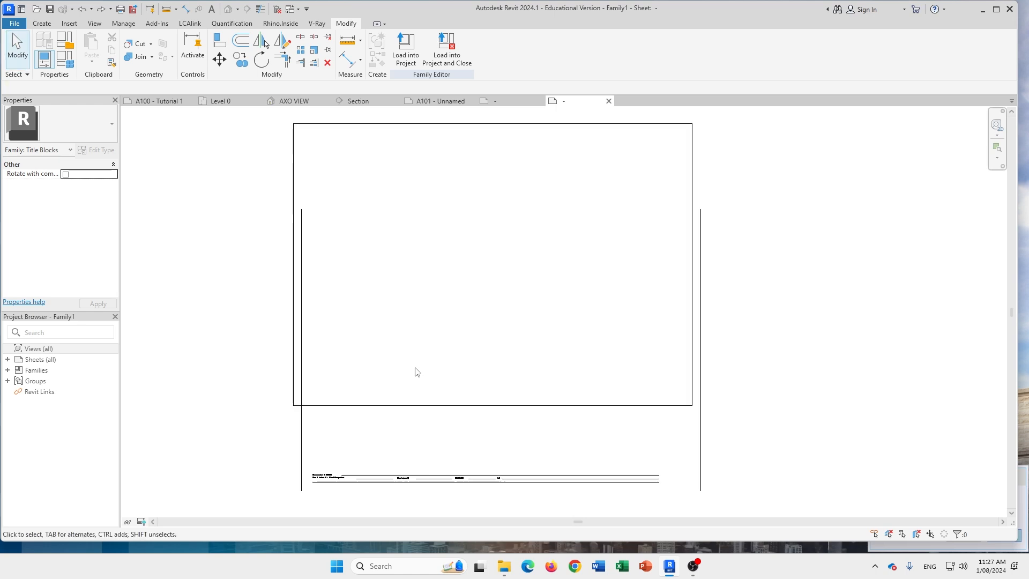
{"action": "left_click", "coordinate": [377, 372]}
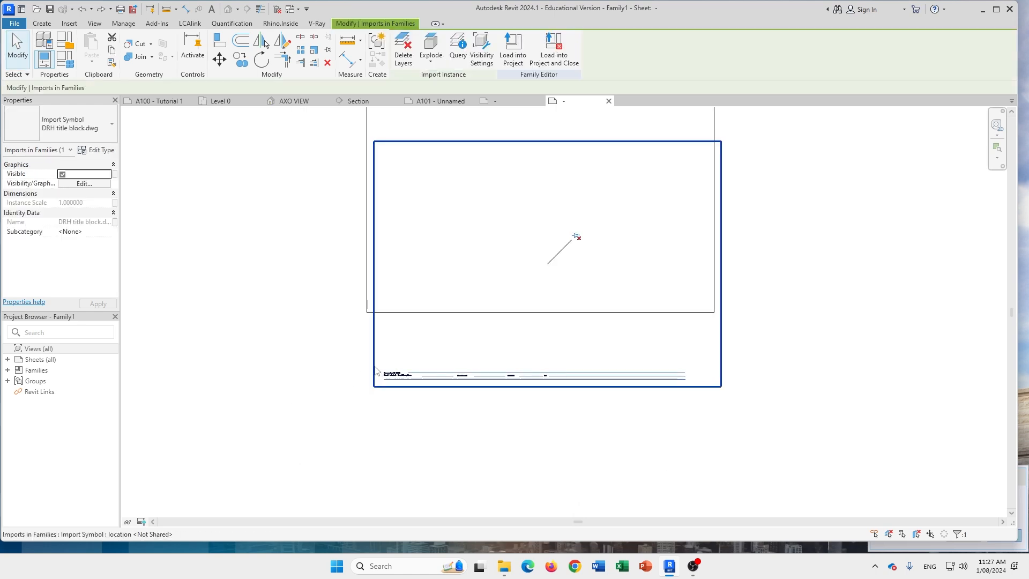
{"action": "scroll", "coordinate": [489, 411], "scroll_direction": "up", "scroll_amount": 2}
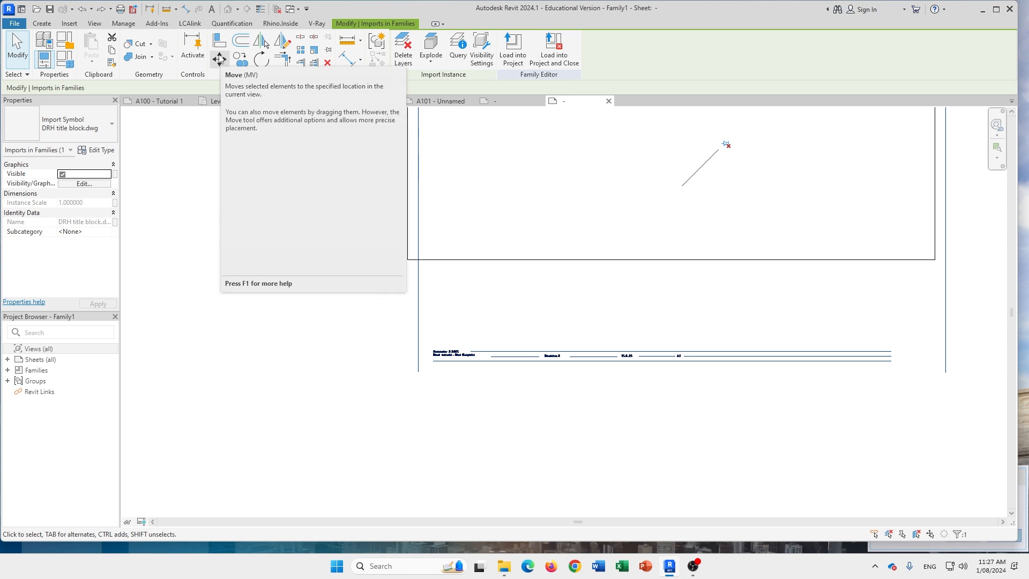
{"action": "left_click", "coordinate": [220, 59]}
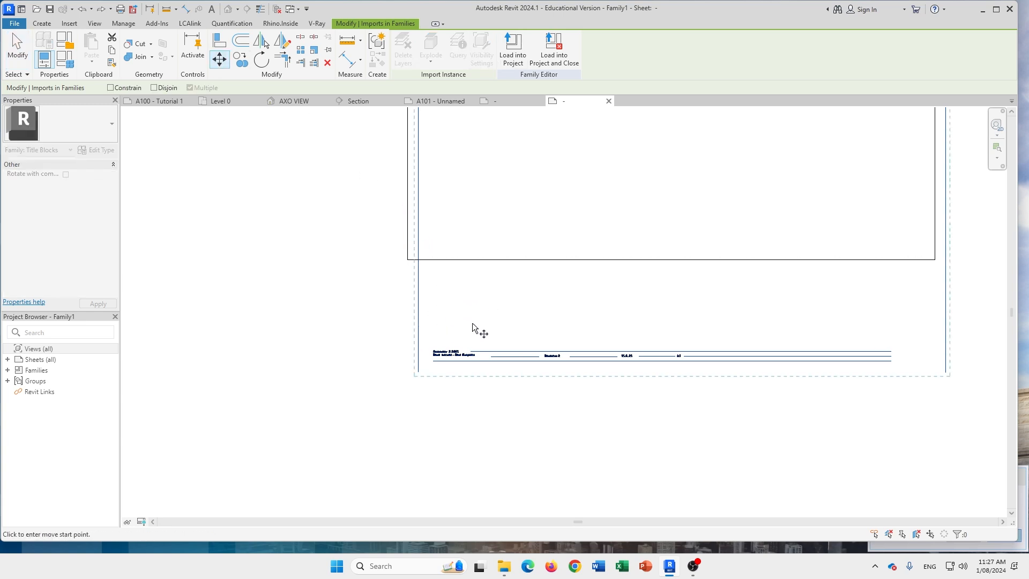
{"action": "scroll", "coordinate": [421, 382], "scroll_direction": "up", "scroll_amount": 2}
{"action": "scroll", "coordinate": [421, 382], "scroll_direction": "up", "scroll_amount": 2}
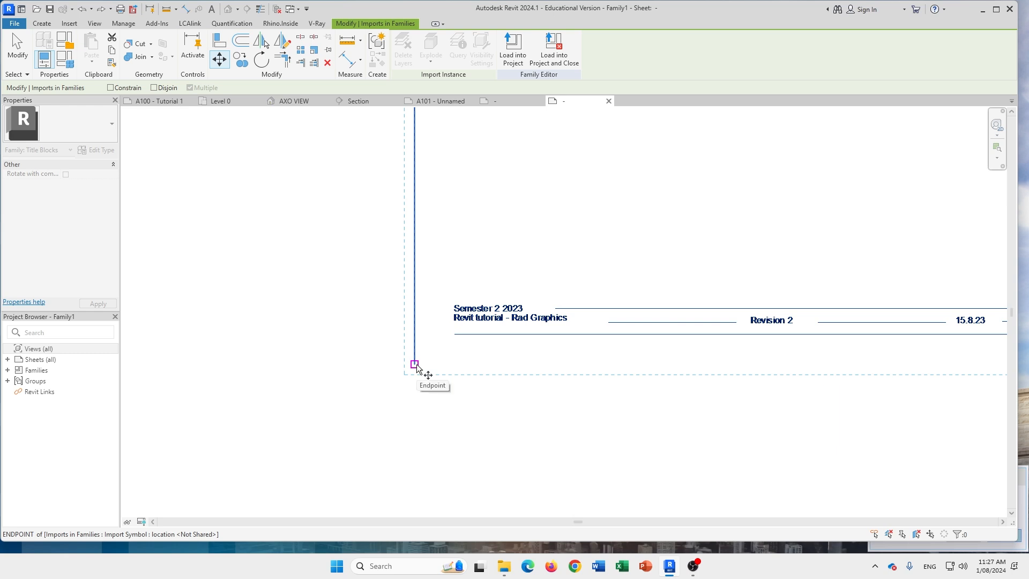
{"action": "left_click", "coordinate": [416, 365]}
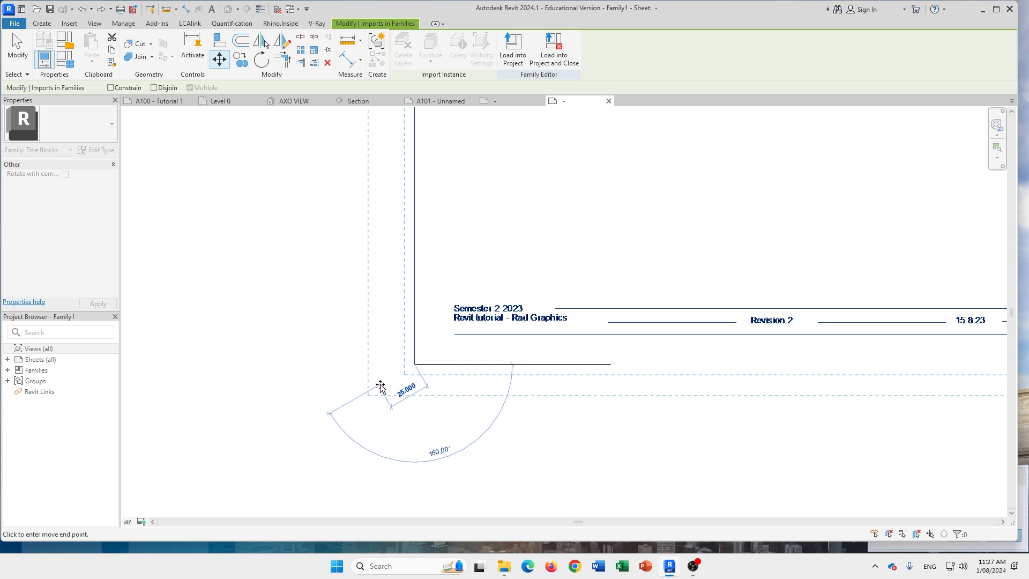
{"action": "scroll", "coordinate": [380, 387], "scroll_direction": "down", "scroll_amount": 5}
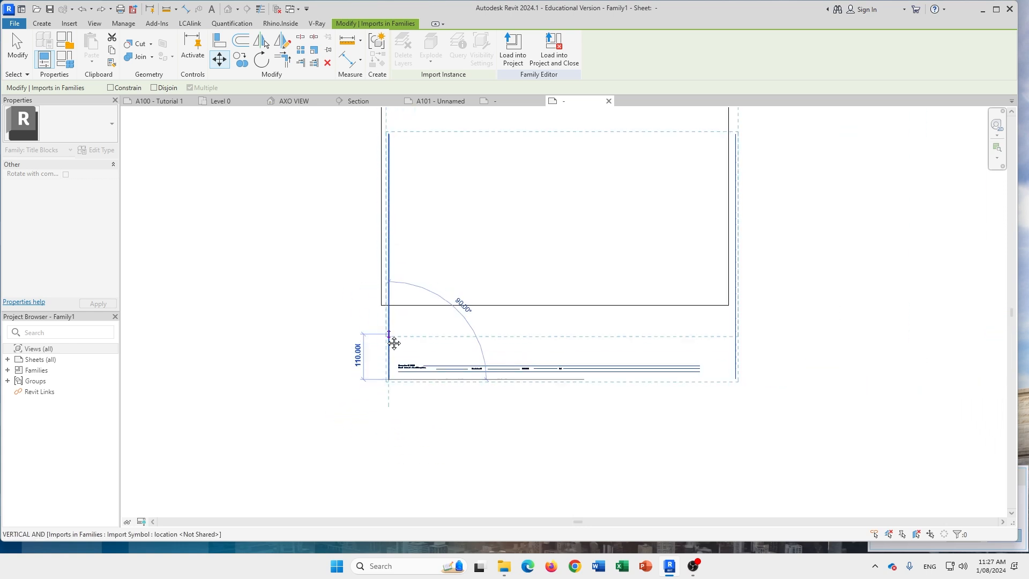
{"action": "scroll", "coordinate": [369, 363], "scroll_direction": "up", "scroll_amount": 5}
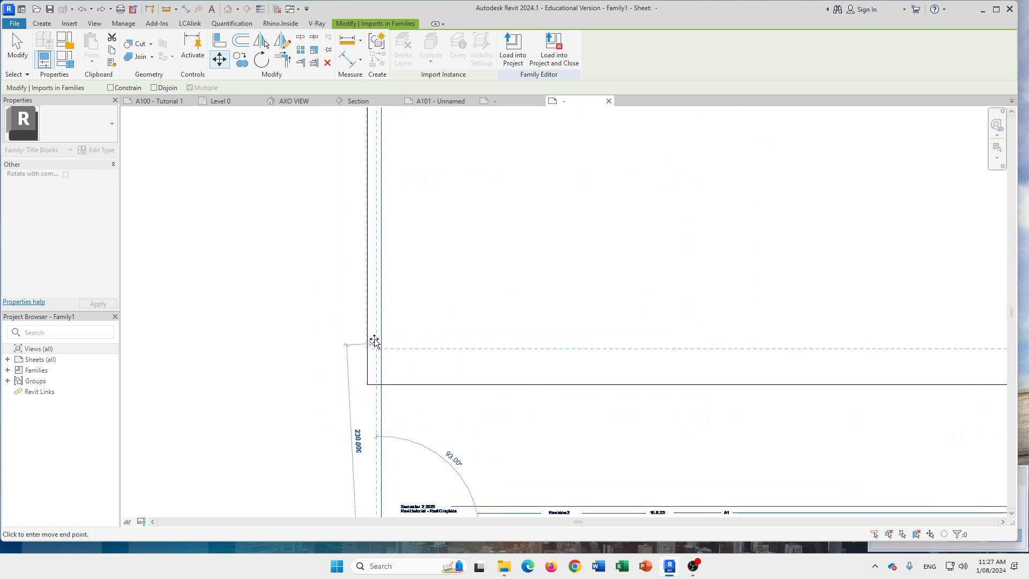
{"action": "scroll", "coordinate": [370, 373], "scroll_direction": "up", "scroll_amount": 4}
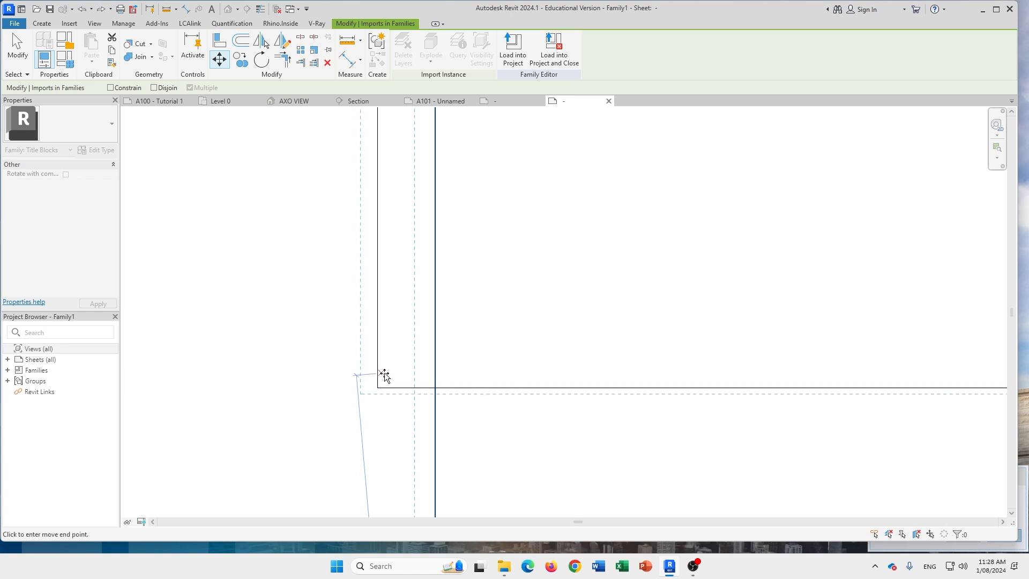
{"action": "scroll", "coordinate": [385, 376], "scroll_direction": "up", "scroll_amount": 3}
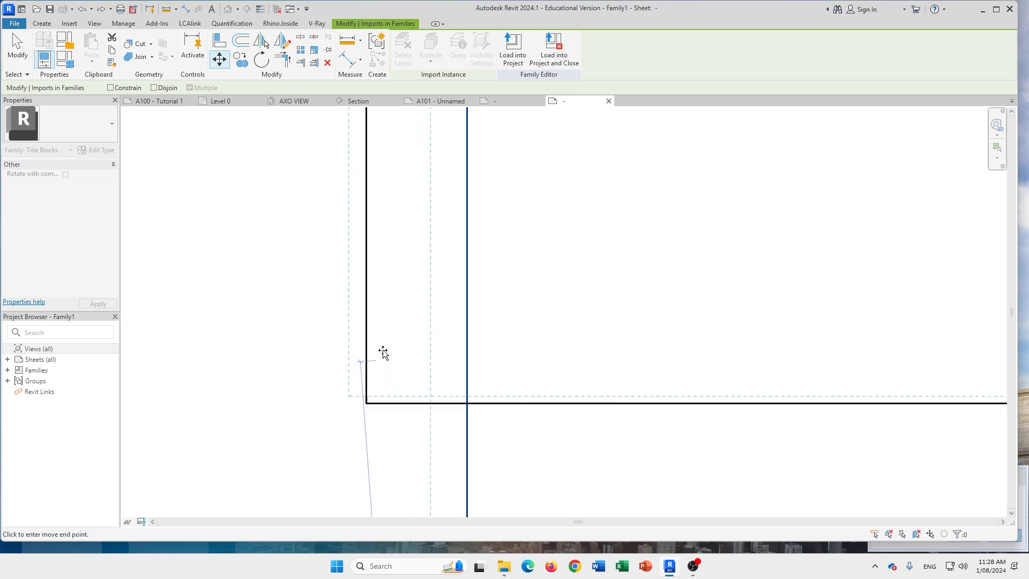
{"action": "left_click", "coordinate": [368, 403]}
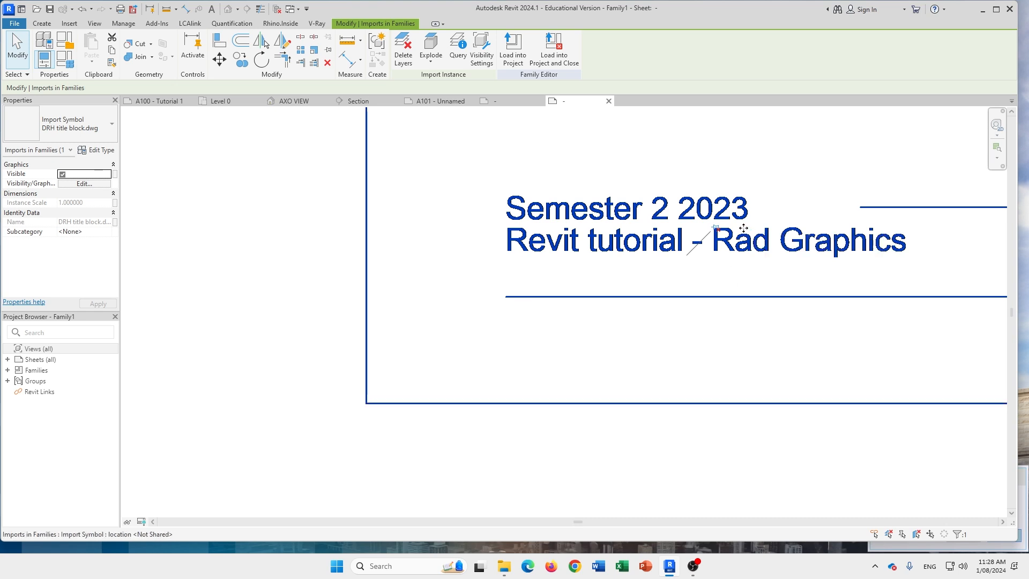
{"action": "scroll", "coordinate": [740, 227], "scroll_direction": "down", "scroll_amount": 6}
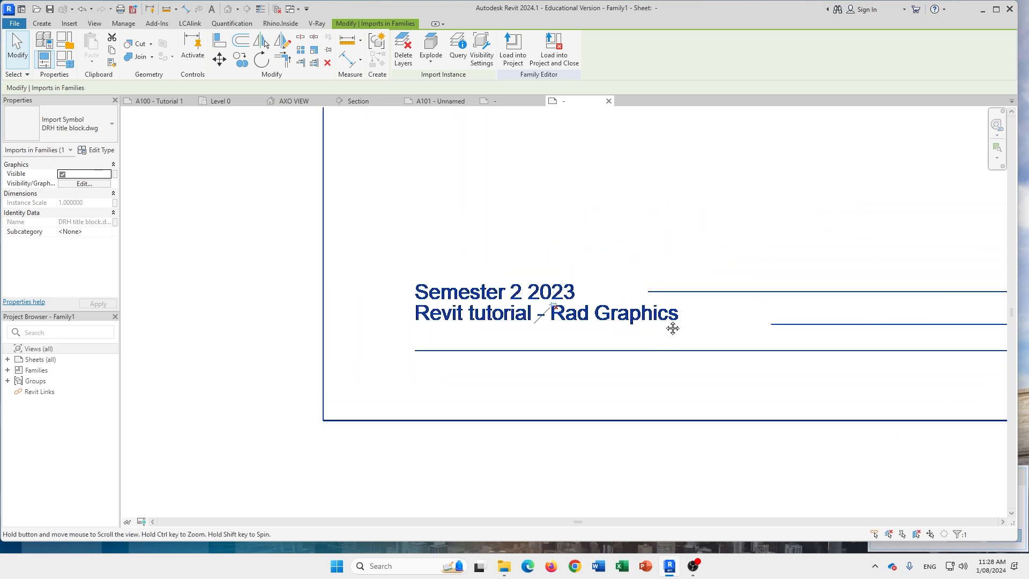
{"action": "scroll", "coordinate": [829, 268], "scroll_direction": "down", "scroll_amount": 4}
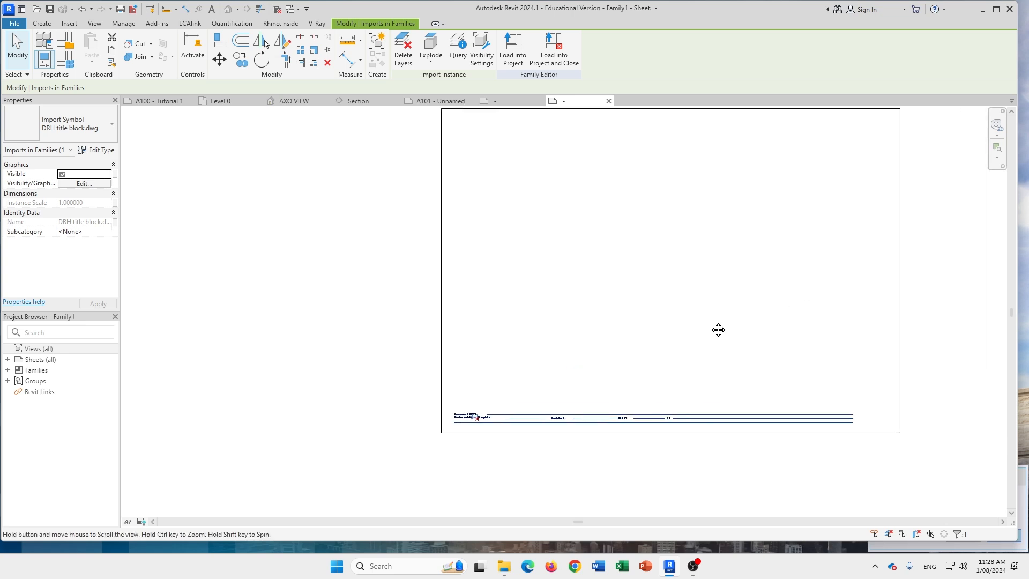
Inspect the placed DRH title block drawing against the sheet border's corners and its text at close range
{"action": "scroll", "coordinate": [871, 127], "scroll_direction": "up", "scroll_amount": 5}
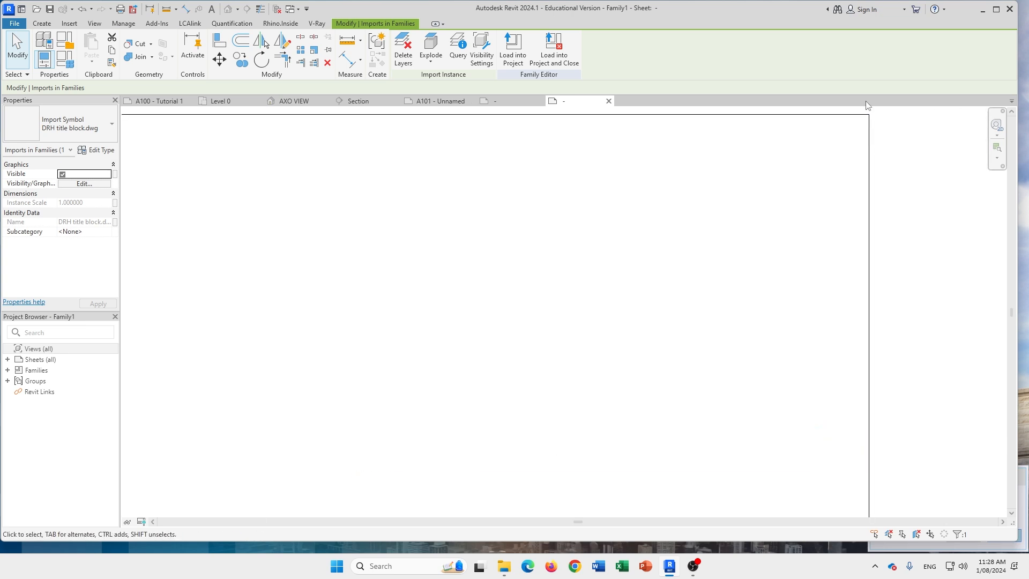
{"action": "middle_click_drag", "start_coordinate": [869, 128], "coordinate": [842, 215]}
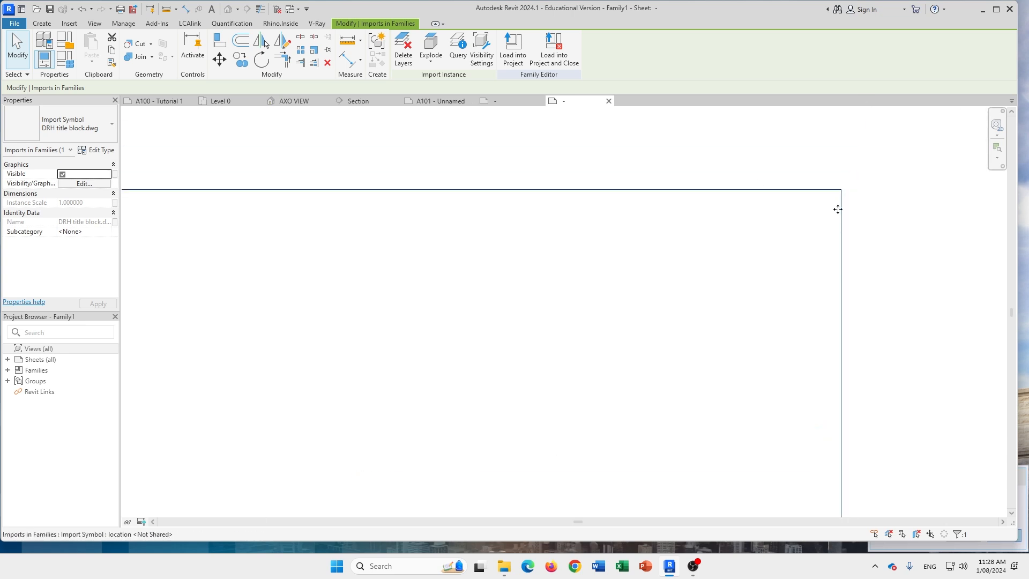
{"action": "scroll", "coordinate": [828, 321], "scroll_direction": "down", "scroll_amount": 2}
{"action": "middle_click_drag", "start_coordinate": [728, 404], "coordinate": [804, 204]}
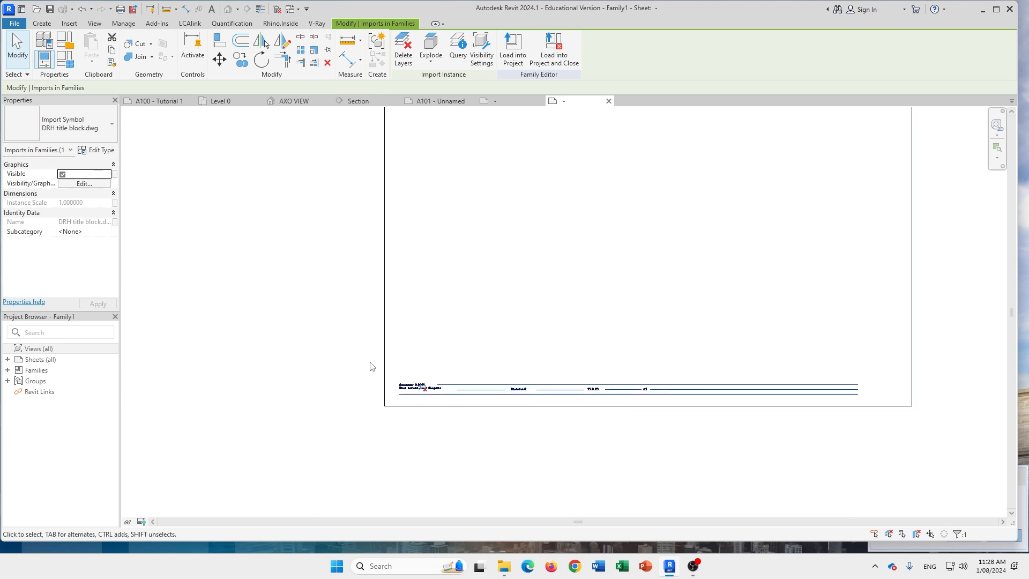
{"action": "middle_click_drag", "start_coordinate": [549, 295], "coordinate": [532, 351]}
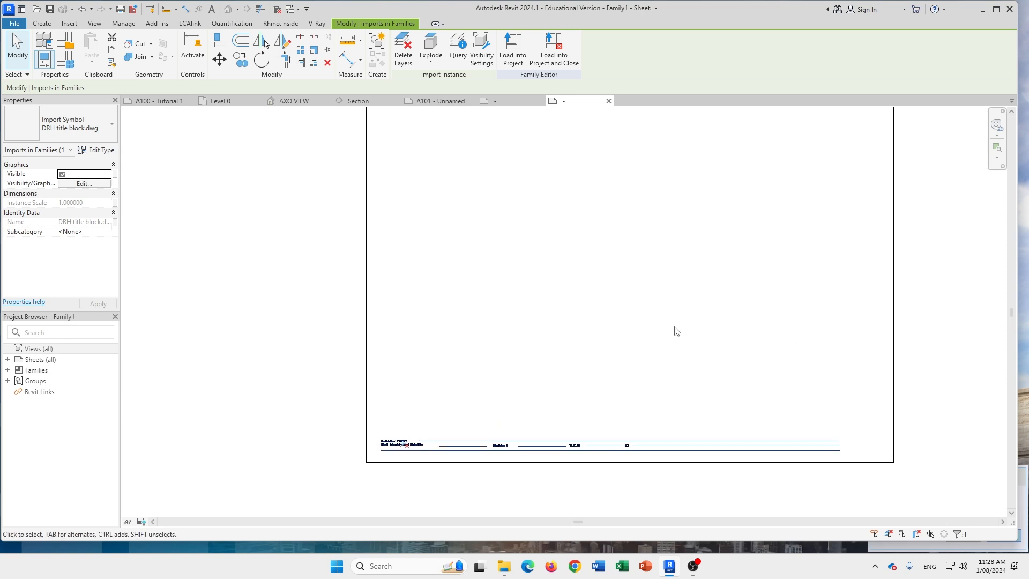
{"action": "scroll", "coordinate": [402, 448], "scroll_direction": "up", "scroll_amount": 4}
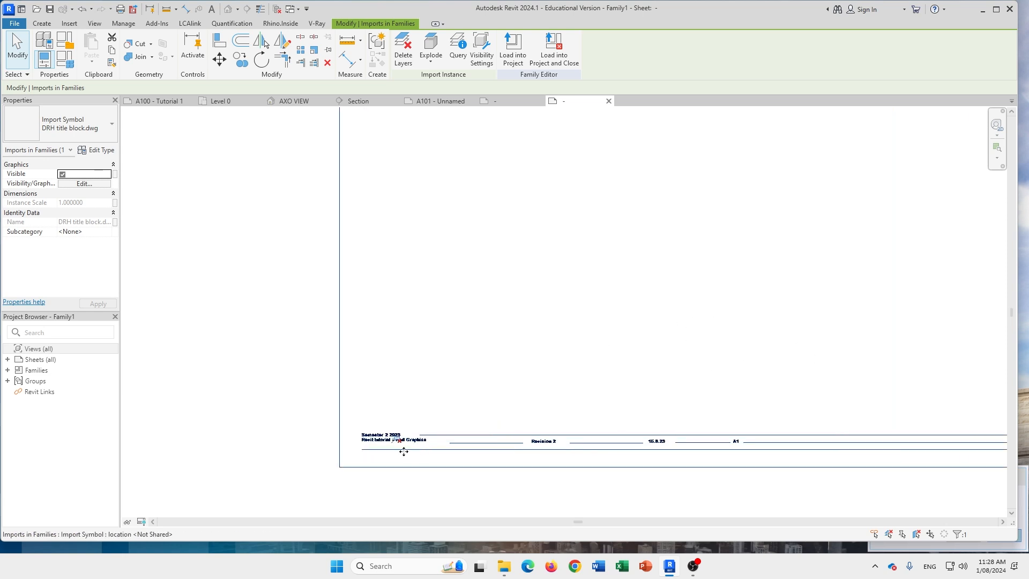
{"action": "scroll", "coordinate": [433, 440], "scroll_direction": "up", "scroll_amount": 4}
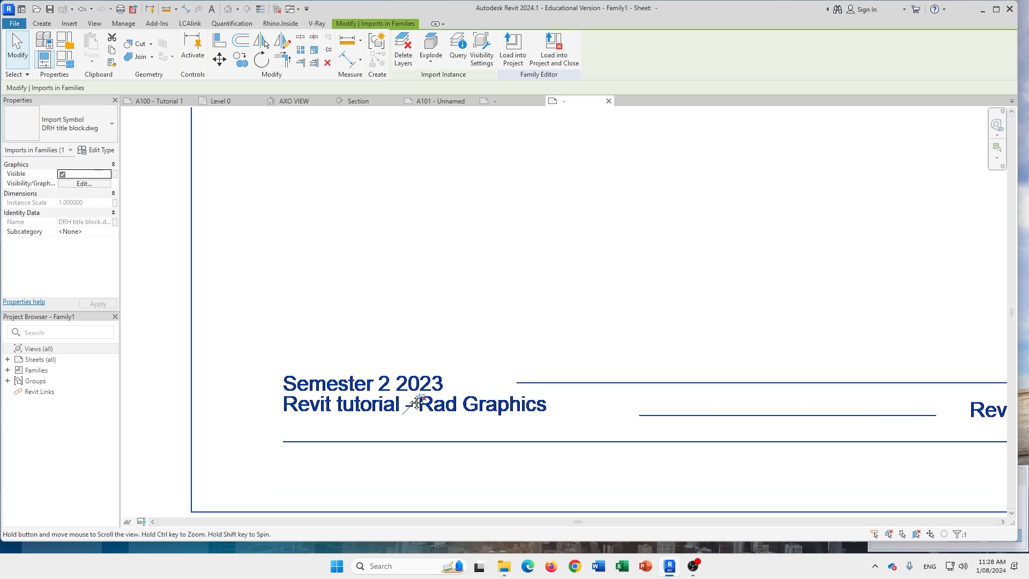
{"action": "middle_click_drag", "start_coordinate": [463, 374], "coordinate": [478, 368]}
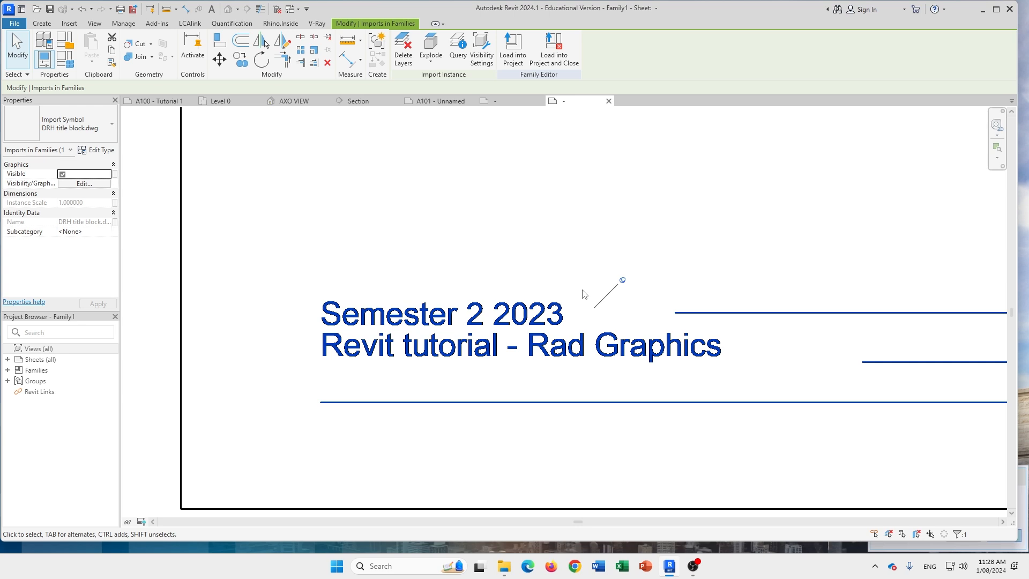
Examine the imported drawing's text and ruled lines along the sheet's lower border
{"action": "scroll", "coordinate": [750, 298], "scroll_direction": "down", "scroll_amount": 2}
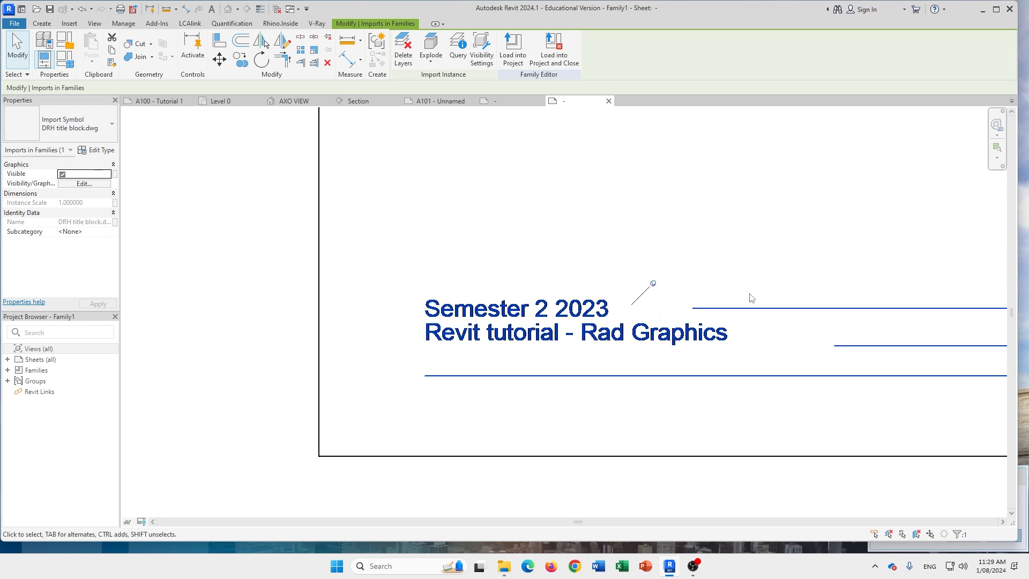
{"action": "middle_click_drag", "start_coordinate": [826, 273], "coordinate": [826, 273]}
{"action": "scroll", "coordinate": [797, 287], "scroll_direction": "down", "scroll_amount": 1}
{"action": "scroll", "coordinate": [616, 370], "scroll_direction": "down", "scroll_amount": 1}
{"action": "scroll", "coordinate": [733, 299], "scroll_direction": "down", "scroll_amount": 1}
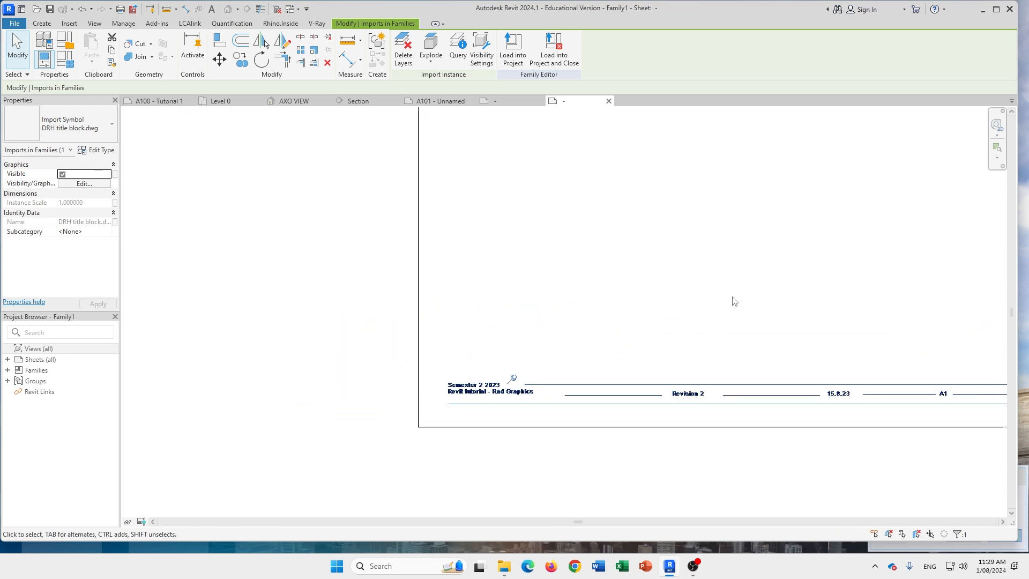
{"action": "scroll", "coordinate": [659, 349], "scroll_direction": "down", "scroll_amount": 1}
{"action": "scroll", "coordinate": [692, 397], "scroll_direction": "down", "scroll_amount": 1}
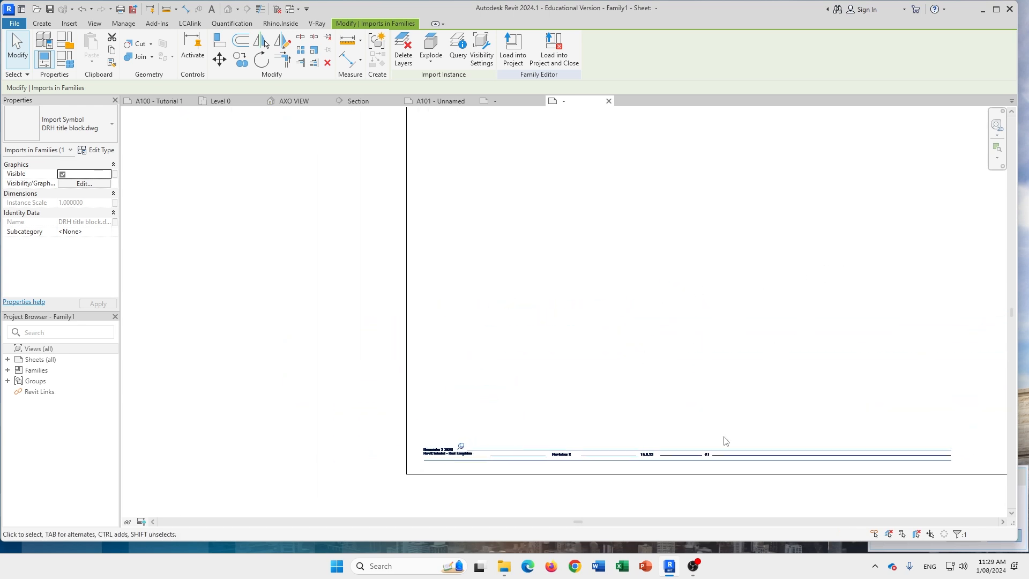
{"action": "middle_click", "coordinate": [698, 460]}
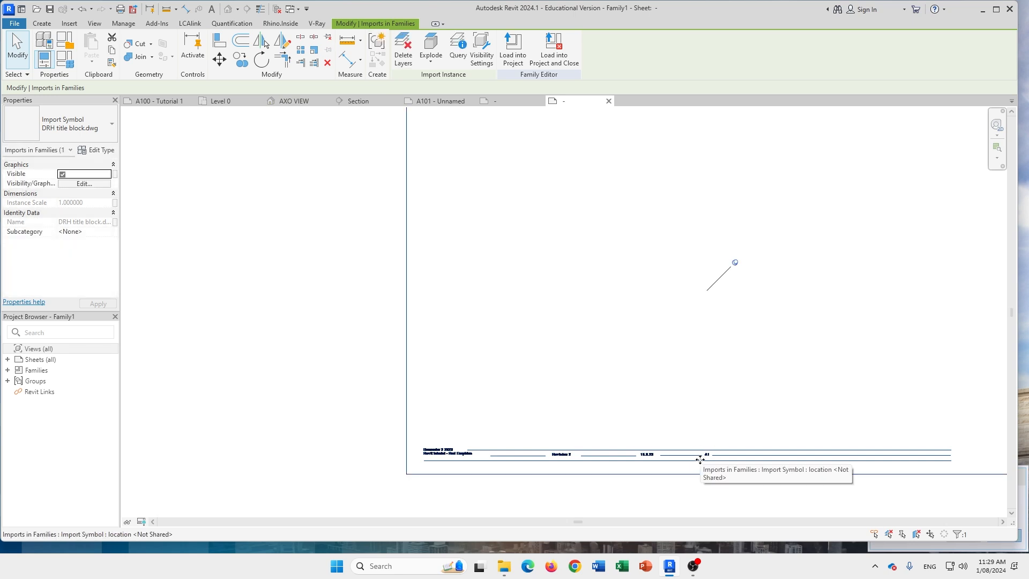
{"action": "left_click", "coordinate": [701, 451]}
{"action": "left_click", "coordinate": [705, 454]}
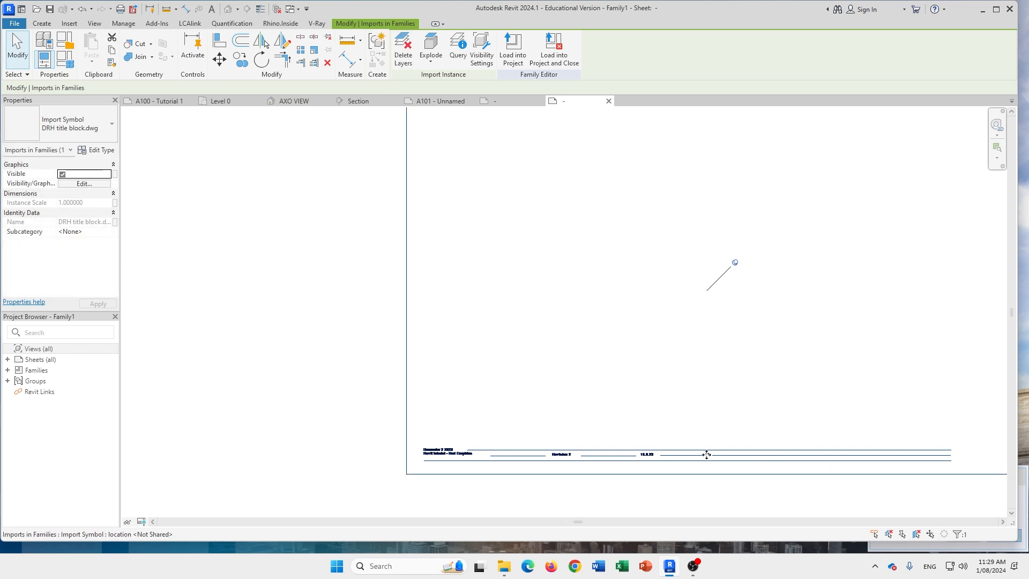
{"action": "left_click_drag", "start_coordinate": [702, 455], "coordinate": [691, 459]}
Load the new title block family into the Graphics Tutorial_File_Blank_10.23AM_1.8.24.rte project only
{"action": "middle_click_drag", "start_coordinate": [811, 342], "coordinate": [749, 384]}
{"action": "scroll", "coordinate": [730, 368], "scroll_direction": "down", "scroll_amount": 2}
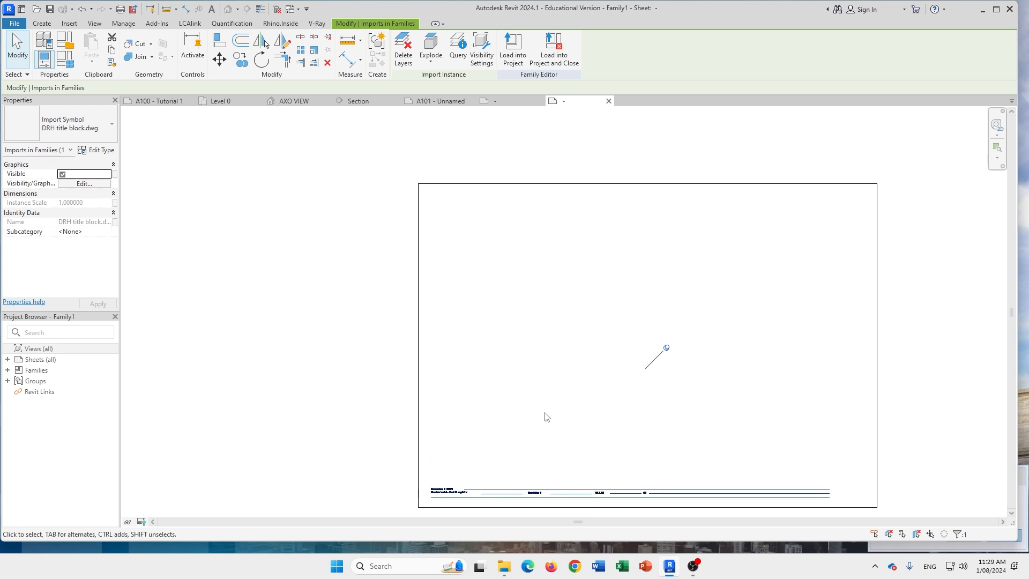
{"action": "middle_click_drag", "start_coordinate": [796, 304], "coordinate": [770, 288]}
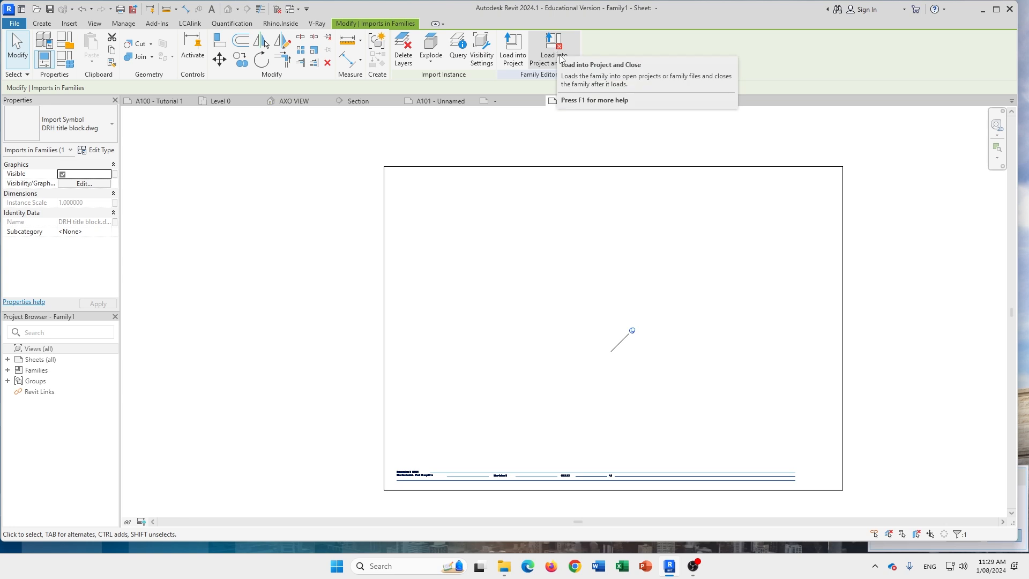
{"action": "left_click", "coordinate": [522, 57]}
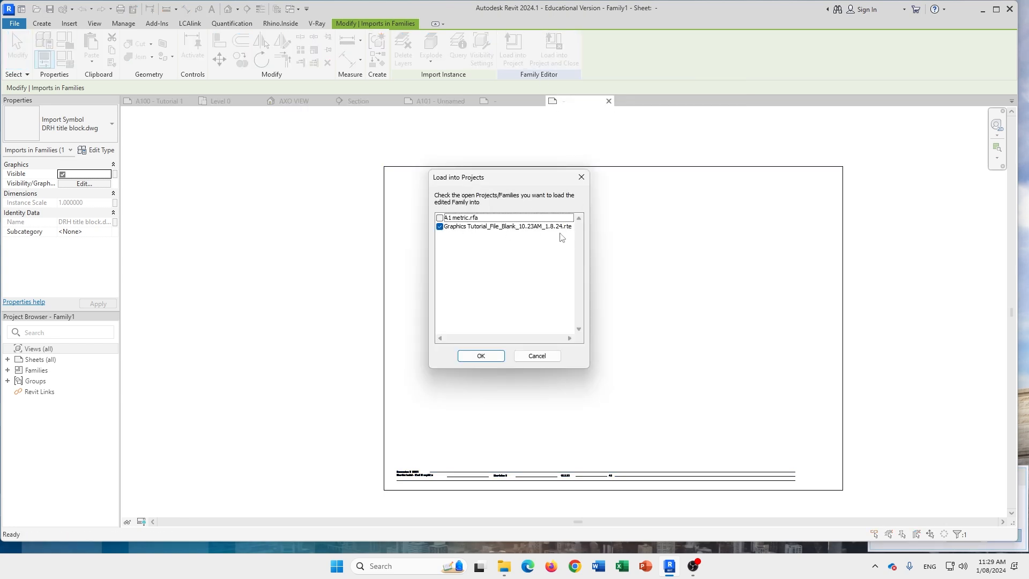
{"action": "left_click", "coordinate": [482, 357]}
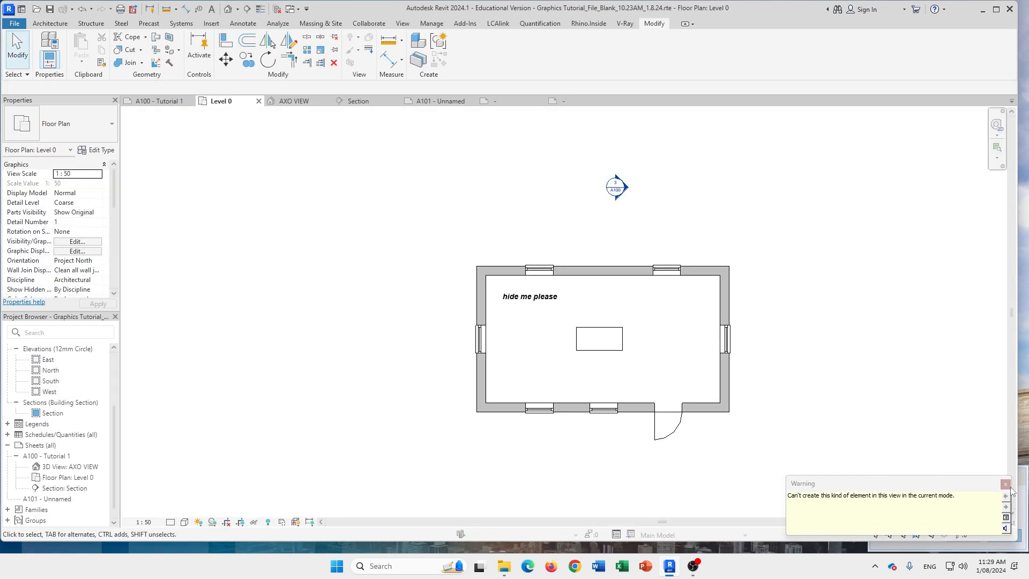
Return to sheet A101 and close the A1 metric.rfa and Family1 files without saving changes
{"action": "scroll", "coordinate": [536, 263], "scroll_direction": "down", "scroll_amount": 3}
{"action": "left_click", "coordinate": [436, 101]}
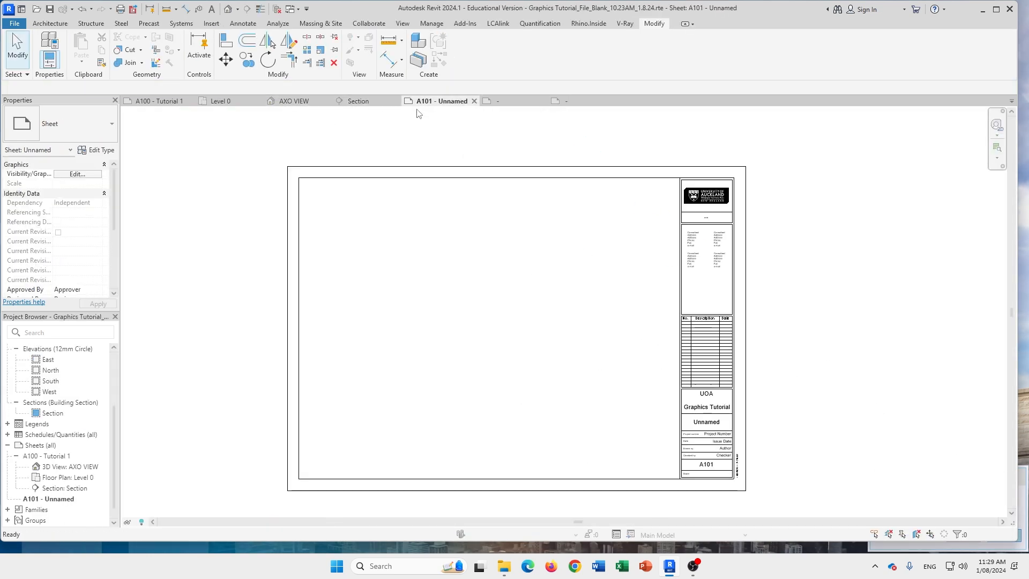
{"action": "left_click", "coordinate": [544, 102]}
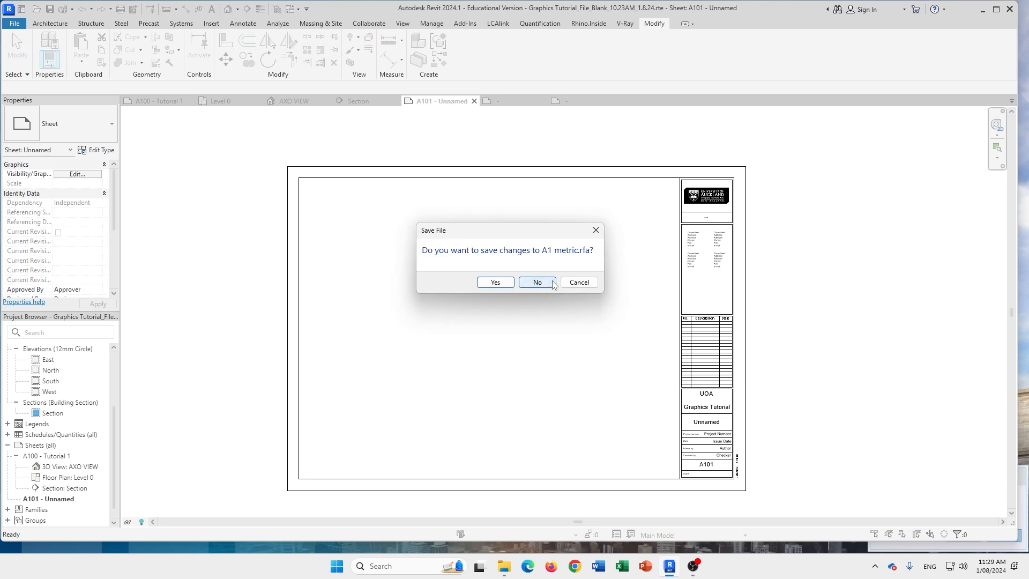
{"action": "left_click", "coordinate": [550, 282]}
{"action": "left_click", "coordinate": [540, 102]}
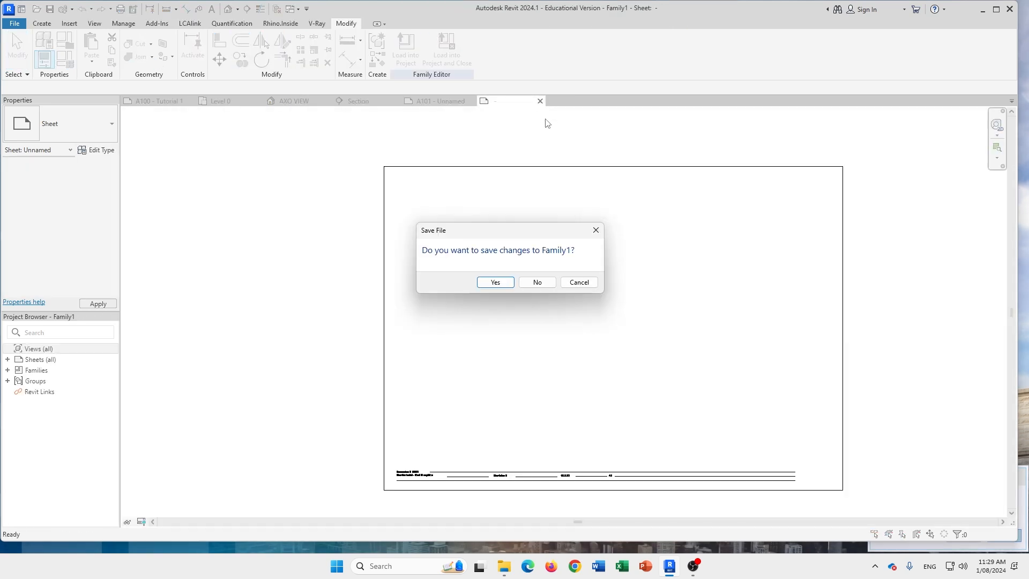
{"action": "left_click", "coordinate": [536, 282]}
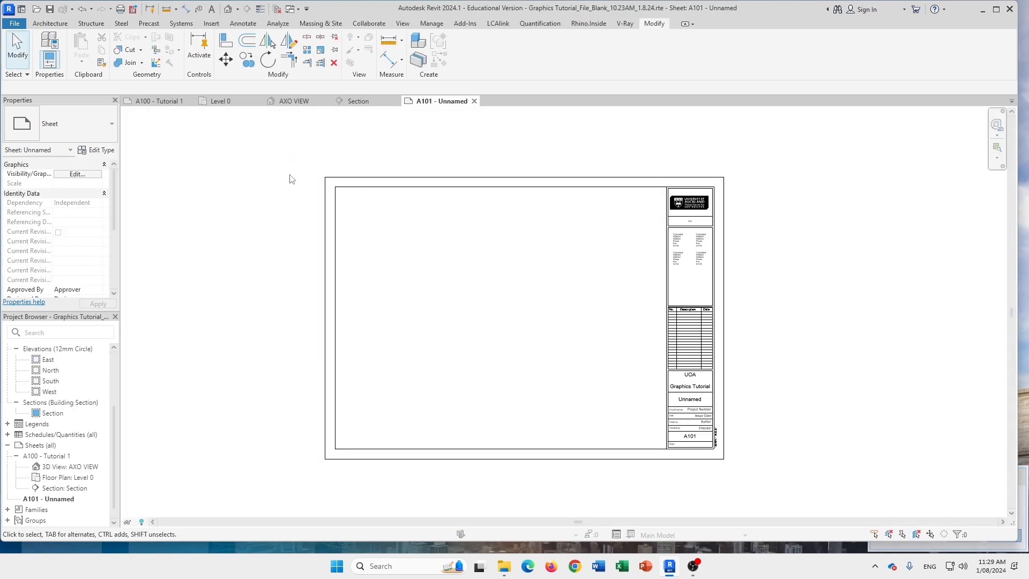
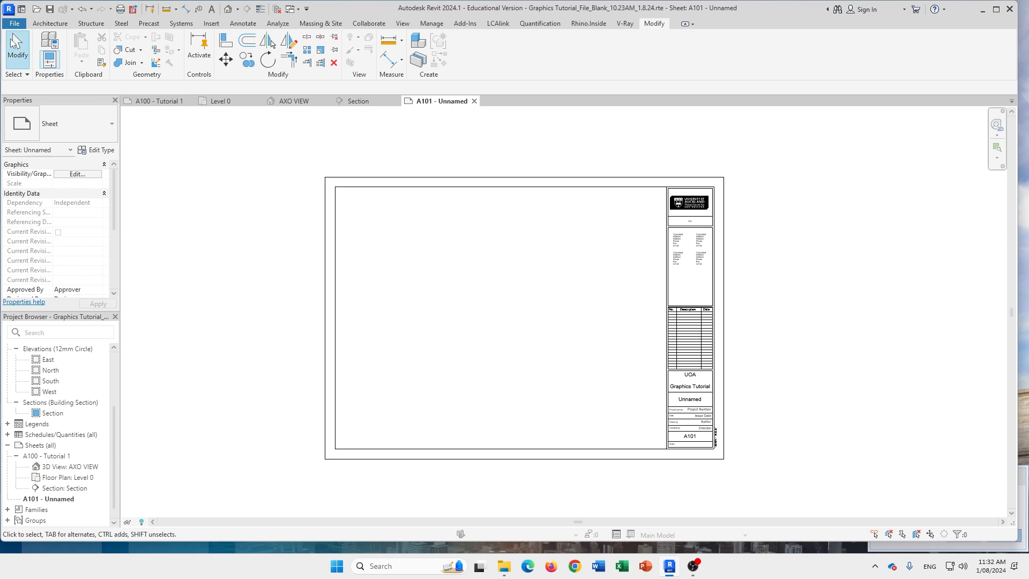
{"action": "left_click", "coordinate": [15, 25]}
{"action": "mouse_move", "coordinate": [71, 63]}
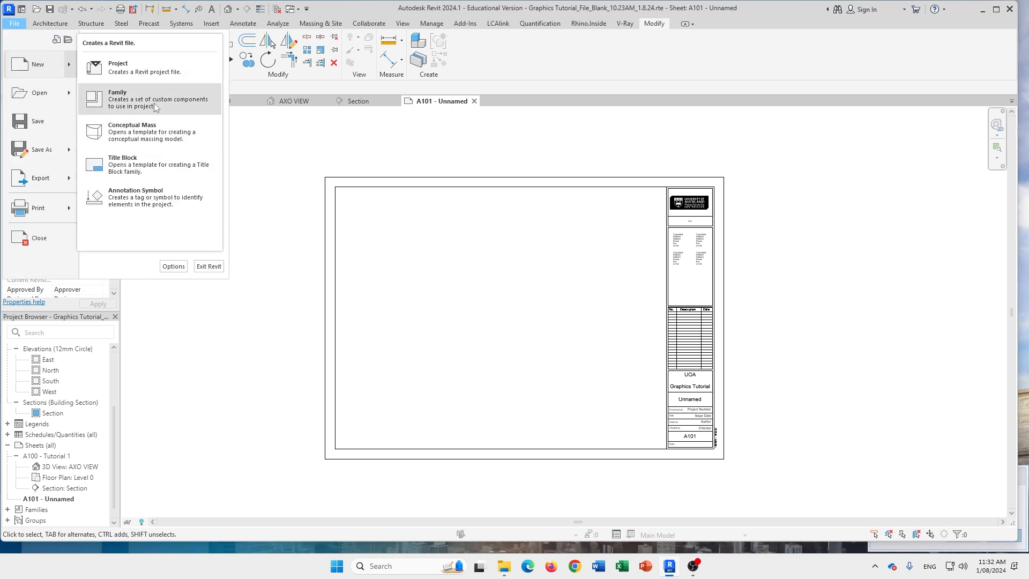
{"action": "left_click", "coordinate": [298, 215]}
Create a new sheet in the project using the Family1 title block
{"action": "scroll", "coordinate": [75, 413], "scroll_direction": "down", "scroll_amount": 1}
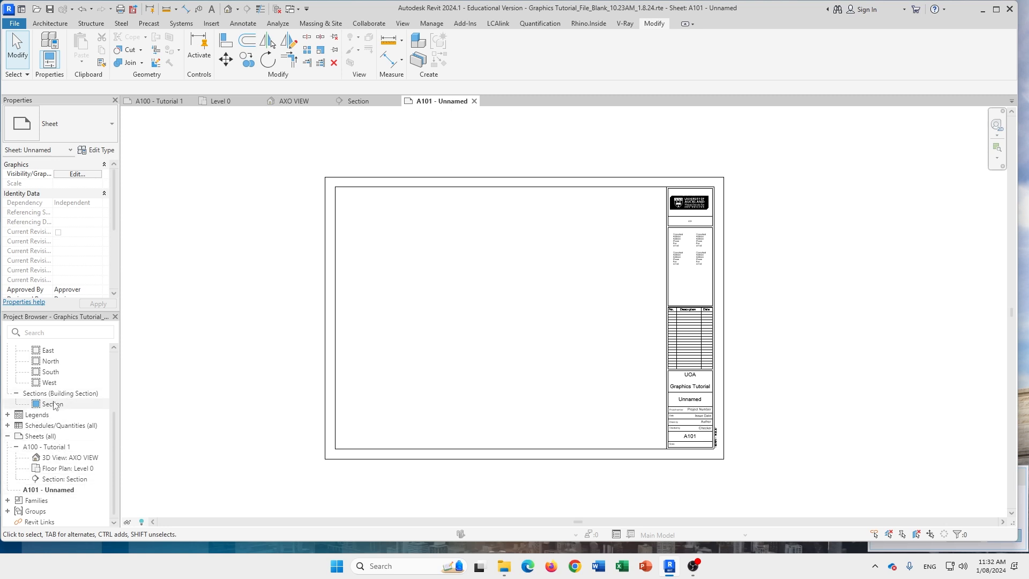
{"action": "right_click", "coordinate": [48, 437]}
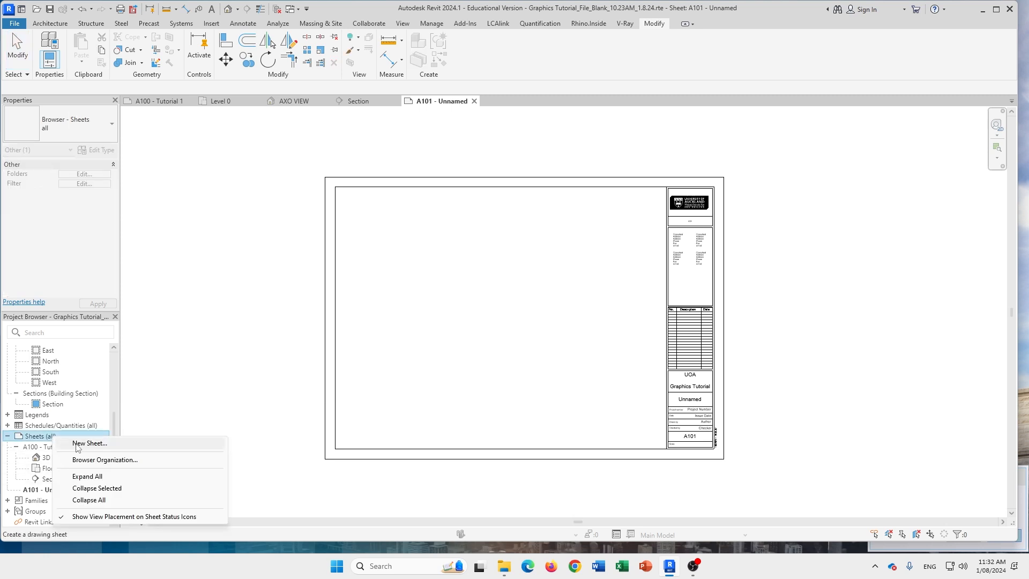
{"action": "left_click", "coordinate": [64, 443]}
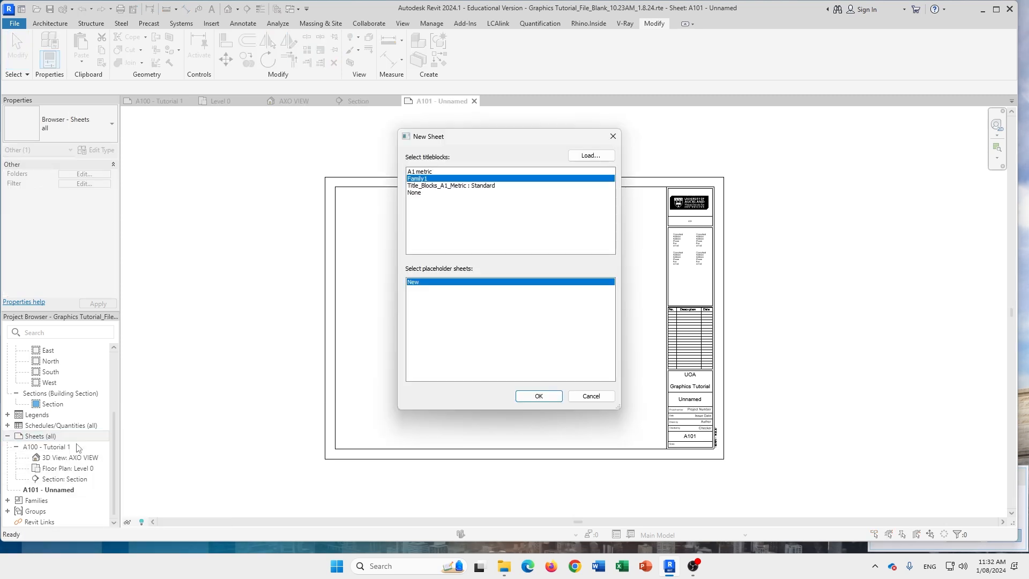
{"action": "left_click", "coordinate": [537, 396]}
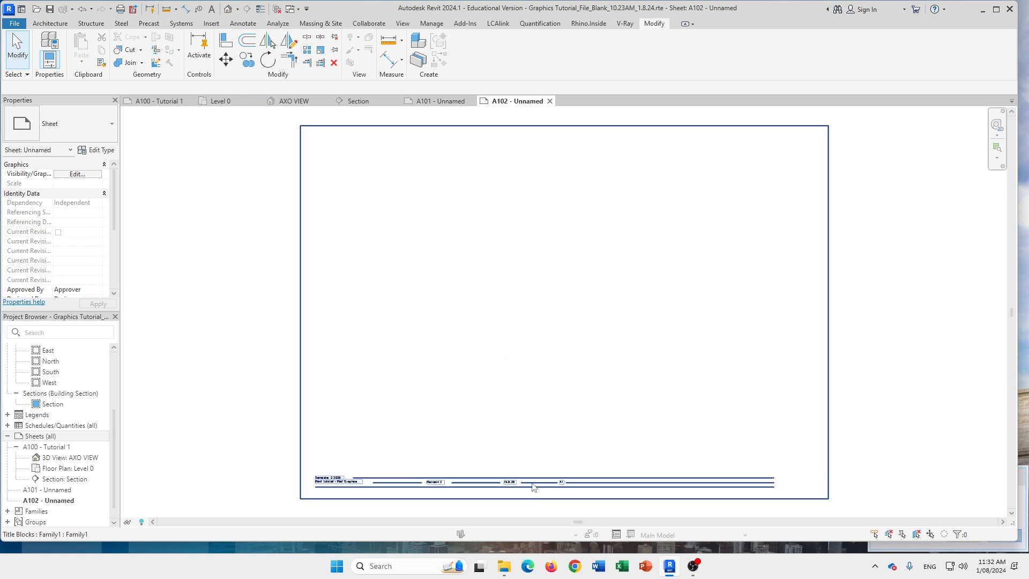
Check the new sheet's title block, open its family for editing, and select the imported DRH title block drawing
{"action": "left_click", "coordinate": [445, 469]}
{"action": "scroll", "coordinate": [419, 444], "scroll_direction": "up", "scroll_amount": 2}
{"action": "middle_click_drag", "start_coordinate": [419, 444], "coordinate": [437, 324]}
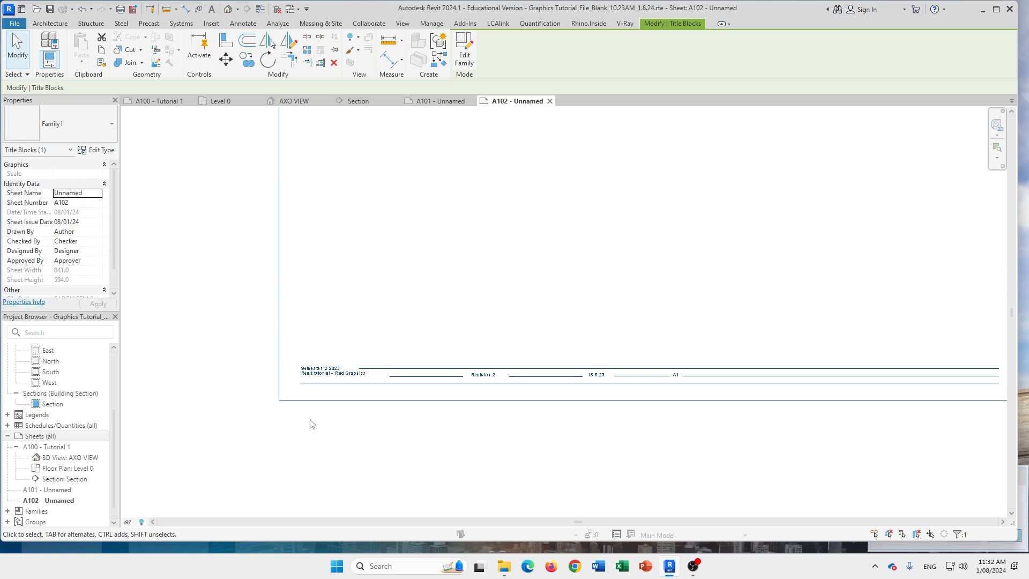
{"action": "scroll", "coordinate": [546, 391], "scroll_direction": "down", "scroll_amount": 2}
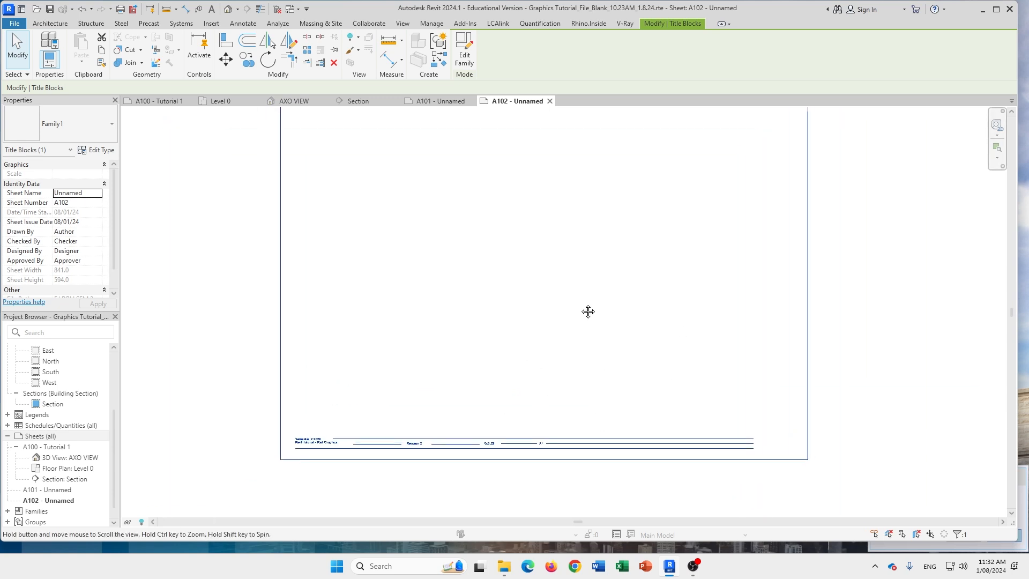
{"action": "double_click", "coordinate": [390, 437]}
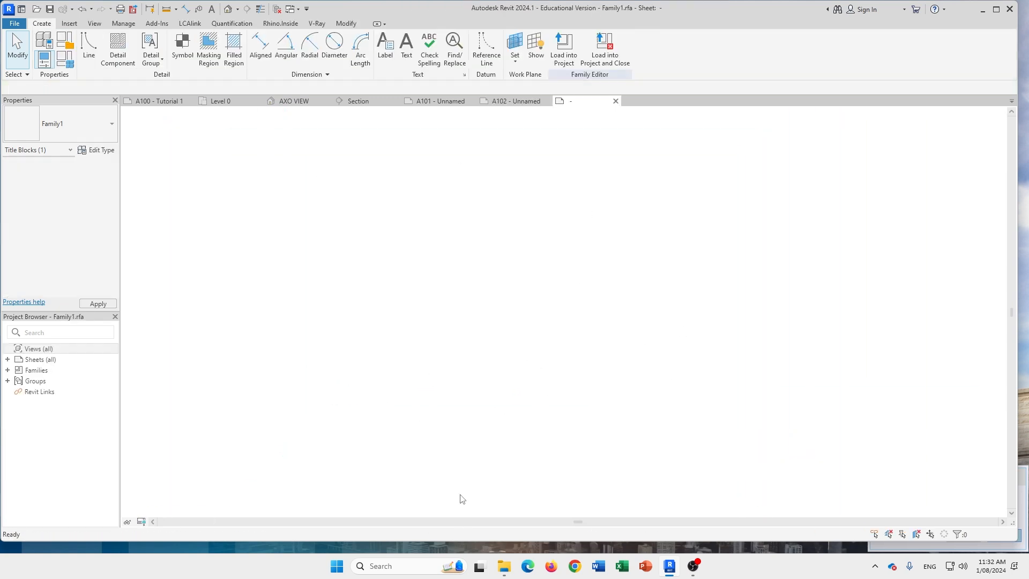
{"action": "left_click", "coordinate": [318, 464]}
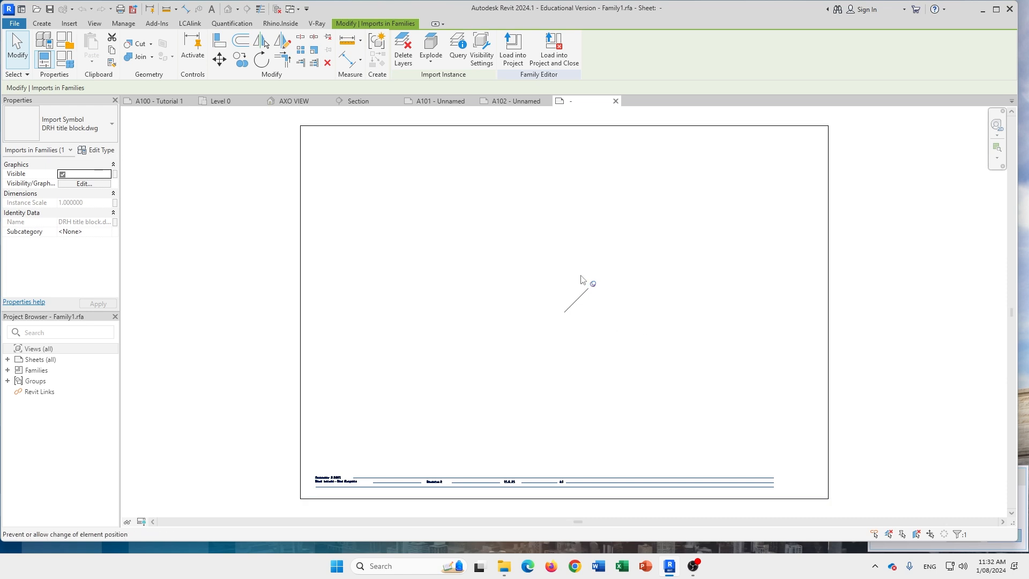
Examine the text and lines of the imported DRH title block along the bottom of the sheet
{"action": "scroll", "coordinate": [328, 476], "scroll_direction": "up", "scroll_amount": 4}
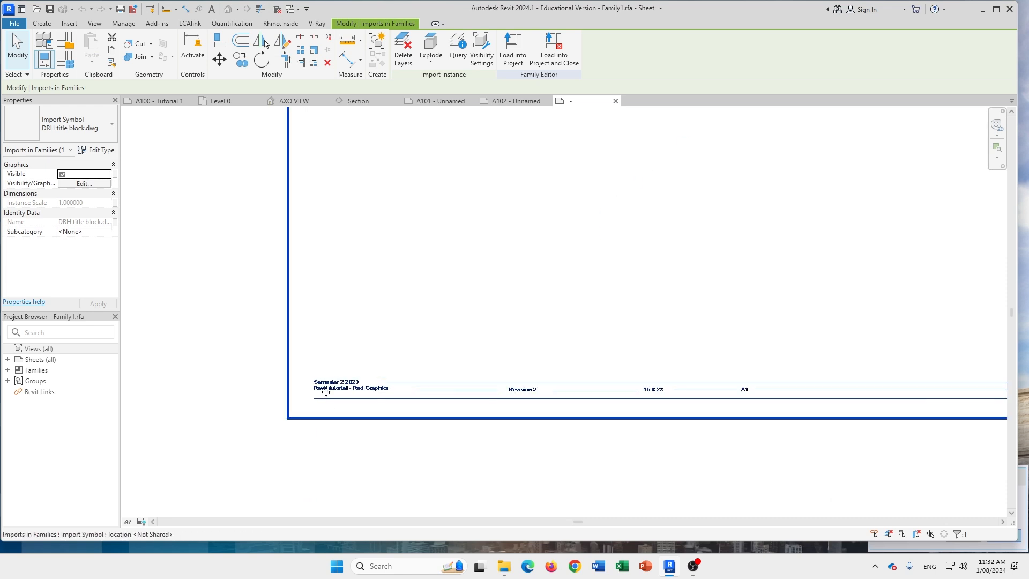
{"action": "middle_click_drag", "start_coordinate": [454, 358], "coordinate": [428, 375]}
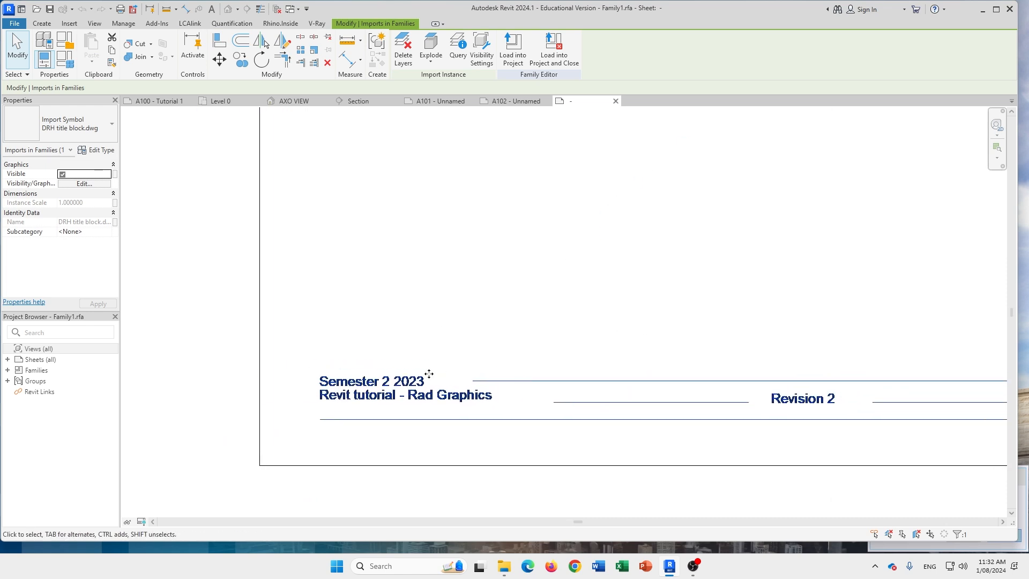
{"action": "middle_click_drag", "start_coordinate": [685, 383], "coordinate": [484, 407]}
{"action": "middle_click_drag", "start_coordinate": [165, 416], "coordinate": [274, 404]}
{"action": "scroll", "coordinate": [275, 404], "scroll_direction": "down", "scroll_amount": 1}
{"action": "scroll", "coordinate": [590, 379], "scroll_direction": "down", "scroll_amount": 2}
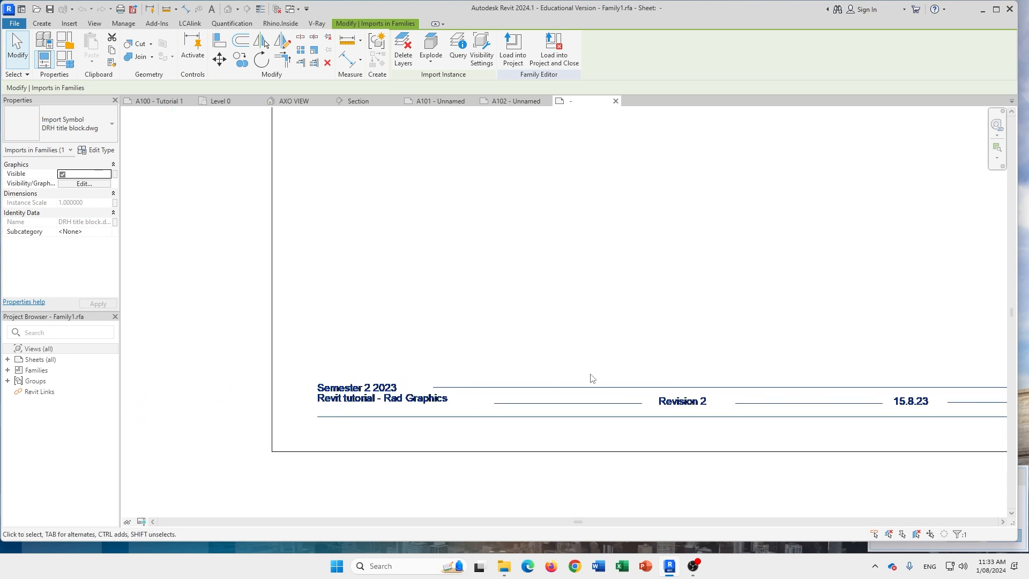
{"action": "scroll", "coordinate": [567, 406], "scroll_direction": "up", "scroll_amount": 2}
{"action": "scroll", "coordinate": [563, 416], "scroll_direction": "down", "scroll_amount": 2}
{"action": "scroll", "coordinate": [707, 386], "scroll_direction": "down", "scroll_amount": 2}
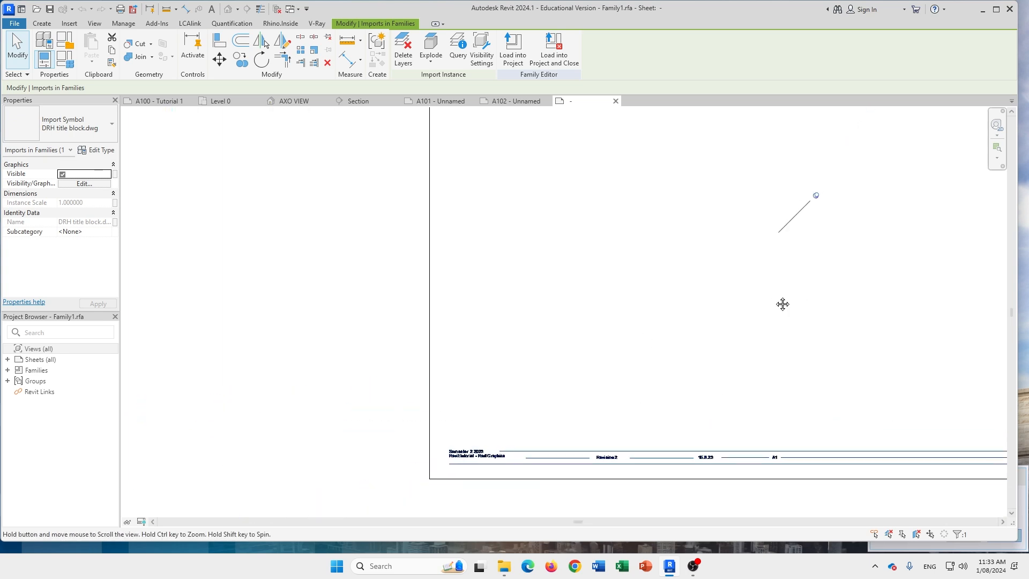
{"action": "middle_click_drag", "start_coordinate": [781, 303], "coordinate": [696, 322]}
{"action": "middle_click_drag", "start_coordinate": [793, 233], "coordinate": [784, 242]}
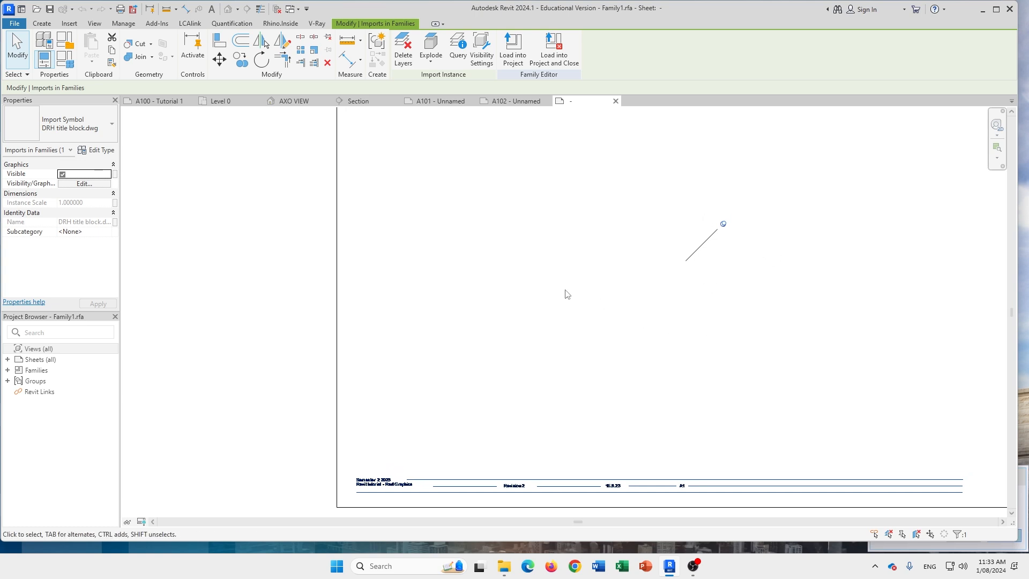
Unpin the imported DRH title block drawing on the sheet
{"action": "middle_click_drag", "start_coordinate": [723, 224], "coordinate": [705, 230]}
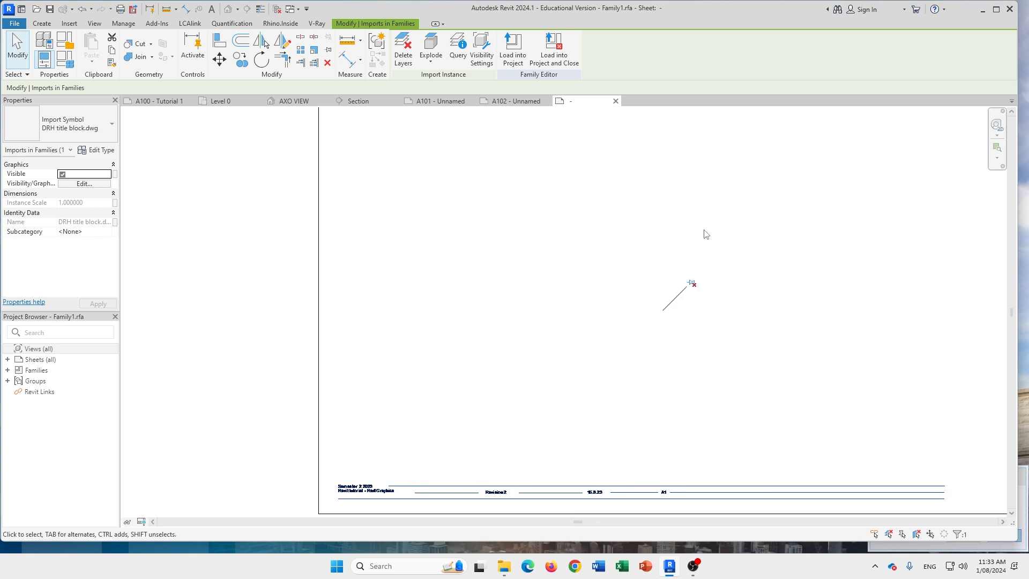
{"action": "middle_click_drag", "start_coordinate": [788, 331], "coordinate": [730, 338]}
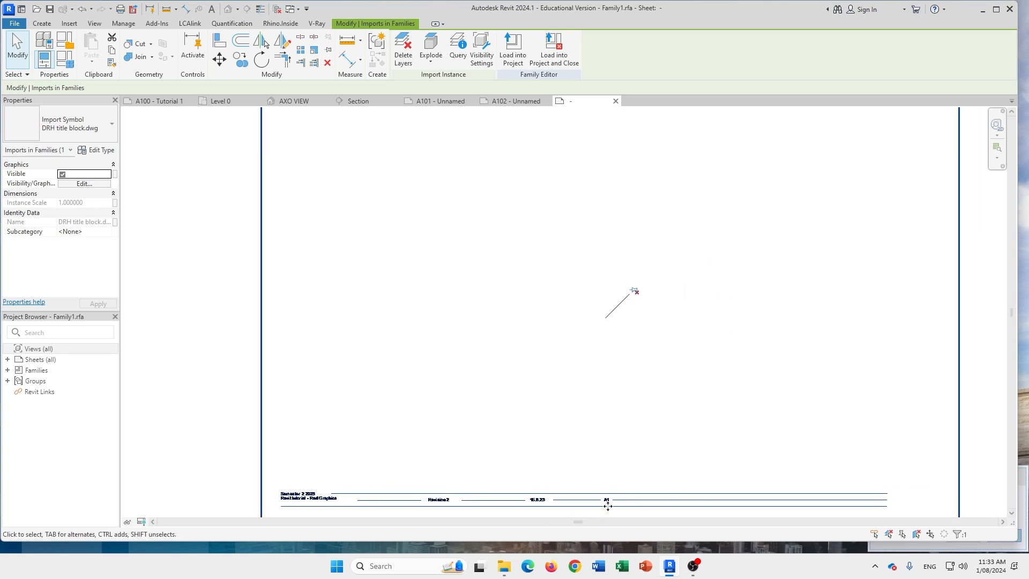
{"action": "middle_click_drag", "start_coordinate": [615, 493], "coordinate": [647, 371]}
{"action": "scroll", "coordinate": [655, 371], "scroll_direction": "down", "scroll_amount": 1}
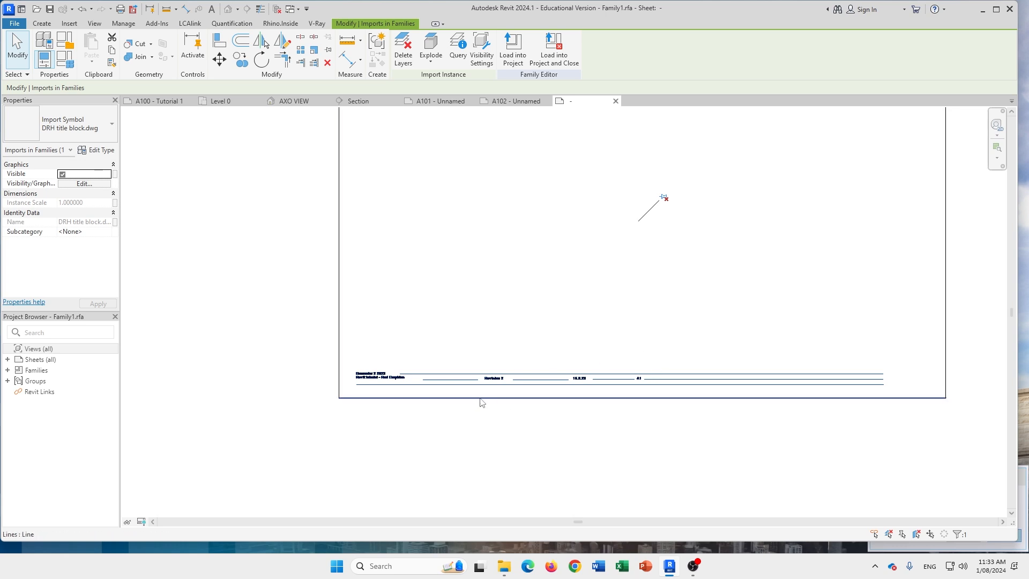
Explode the imported DRH title block drawing
{"action": "scroll", "coordinate": [379, 370], "scroll_direction": "up", "scroll_amount": 5}
{"action": "left_click", "coordinate": [581, 435]}
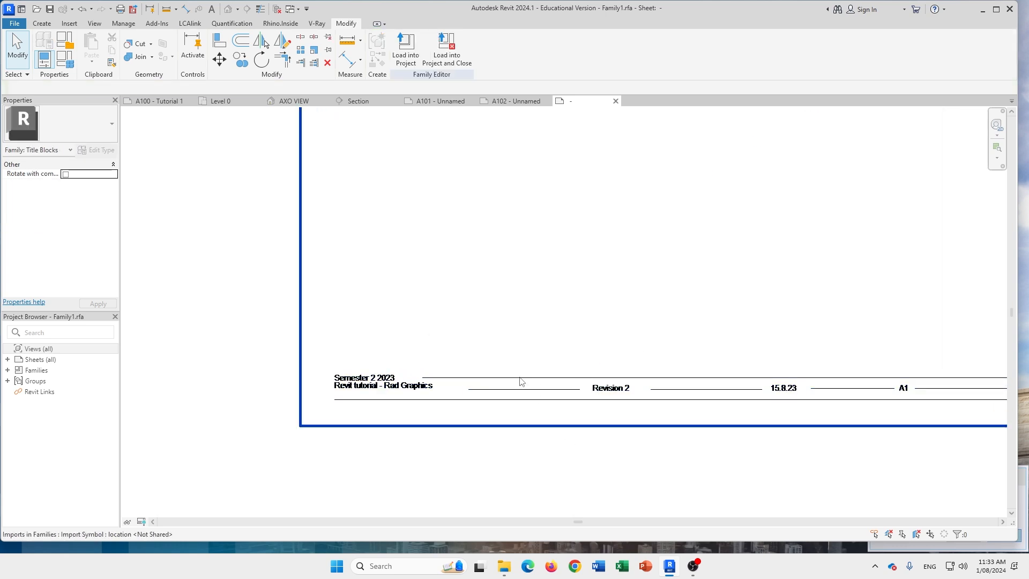
{"action": "left_click", "coordinate": [516, 389]}
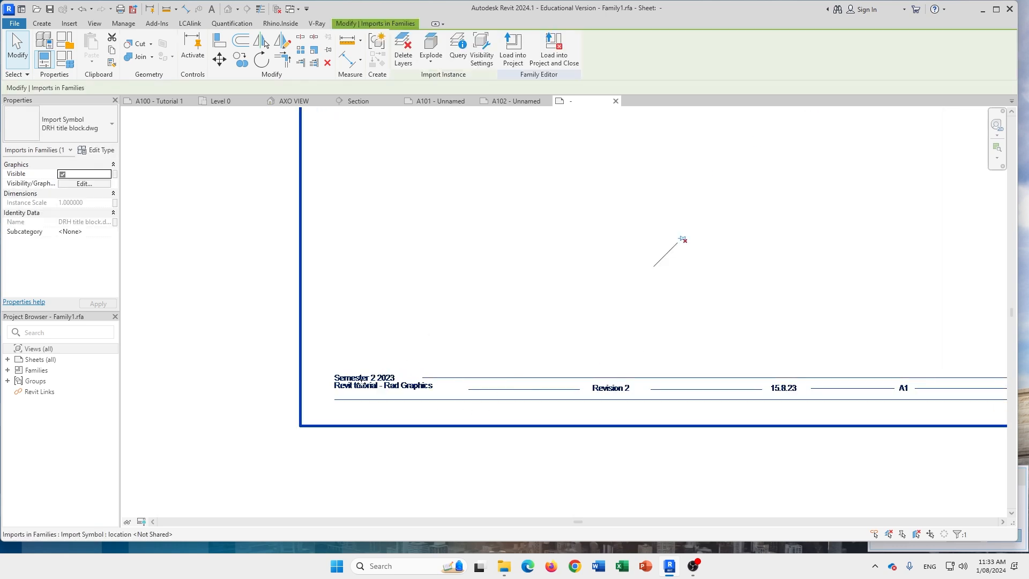
{"action": "scroll", "coordinate": [432, 396], "scroll_direction": "up", "scroll_amount": 5}
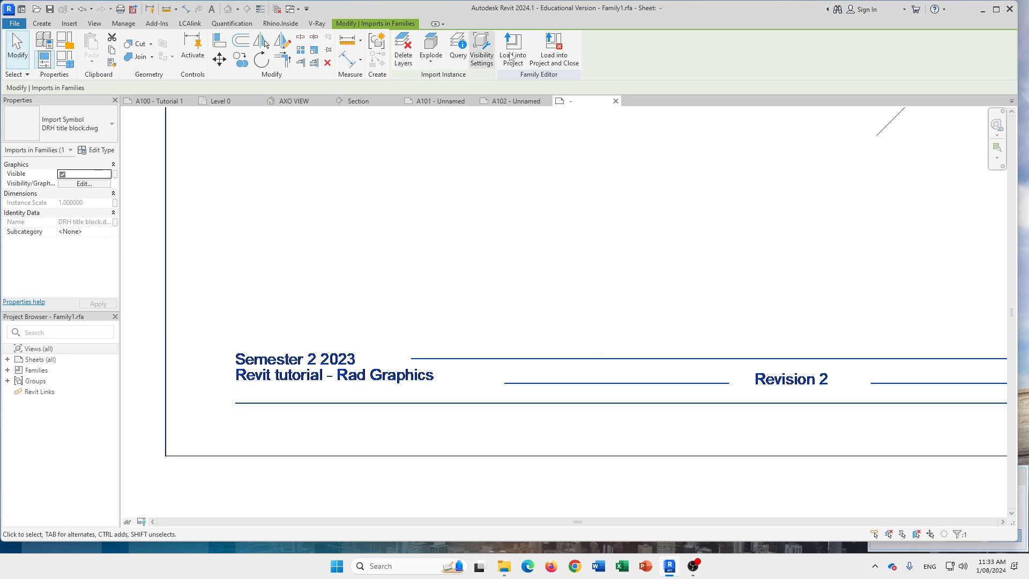
{"action": "left_click", "coordinate": [437, 45]}
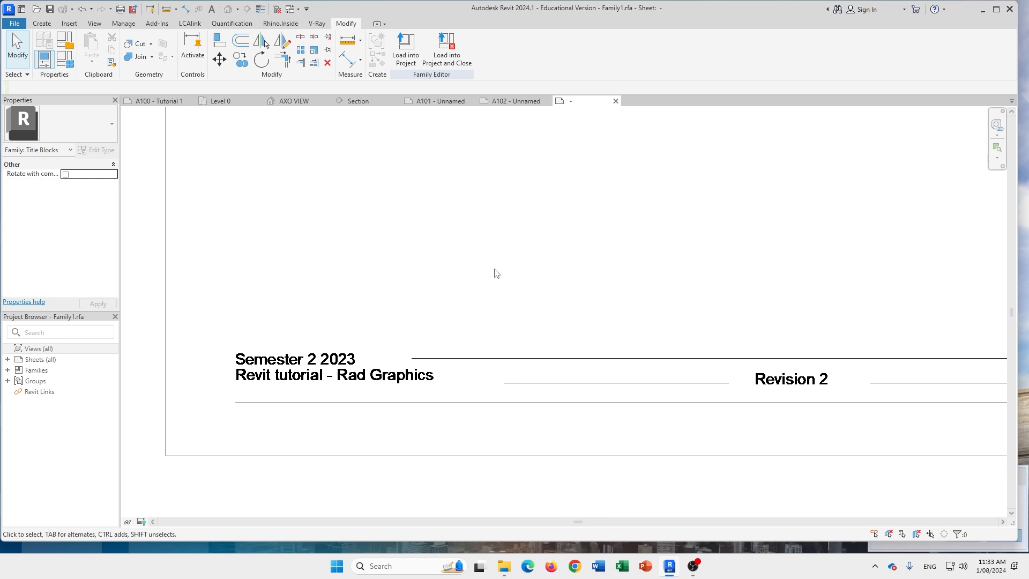
Explode the nested Block_0 import symbol into separate lines and text notes
{"action": "scroll", "coordinate": [478, 252], "scroll_direction": "down", "scroll_amount": 1}
{"action": "scroll", "coordinate": [609, 356], "scroll_direction": "down", "scroll_amount": 4}
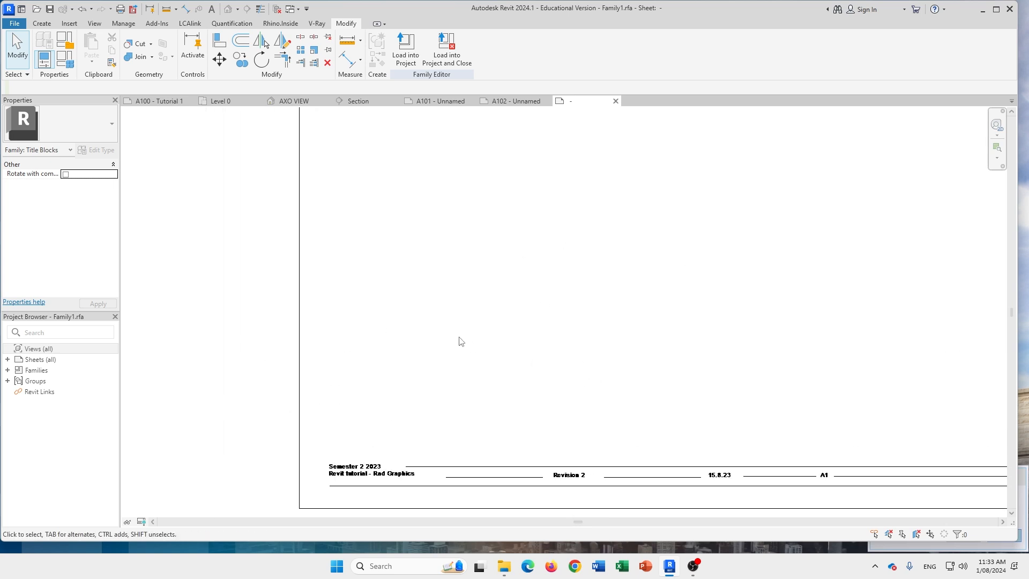
{"action": "scroll", "coordinate": [793, 375], "scroll_direction": "down", "scroll_amount": 2}
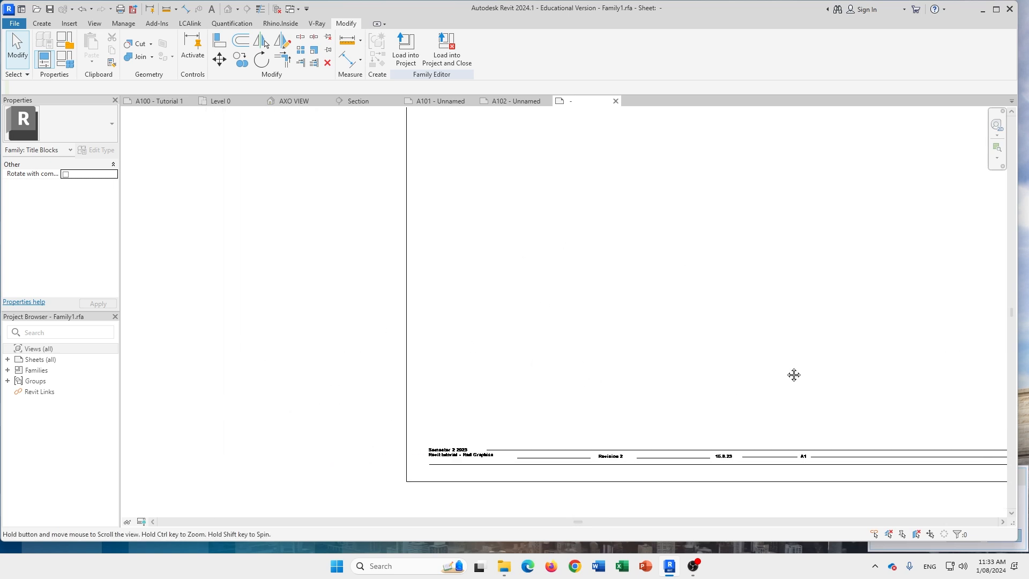
{"action": "left_click", "coordinate": [670, 457]}
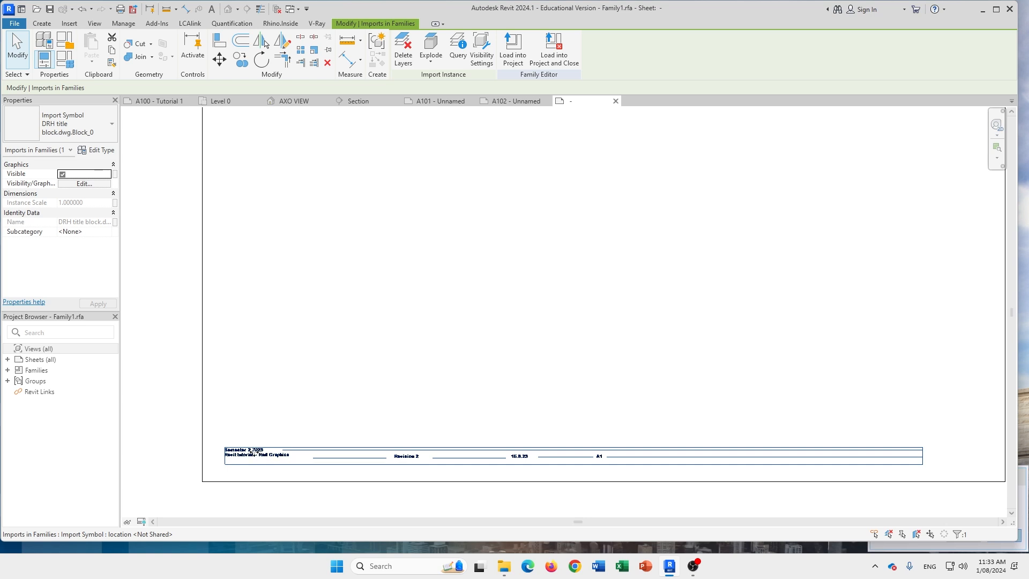
{"action": "middle_click_drag", "start_coordinate": [352, 453], "coordinate": [478, 398]}
{"action": "scroll", "coordinate": [547, 332], "scroll_direction": "up", "scroll_amount": 2}
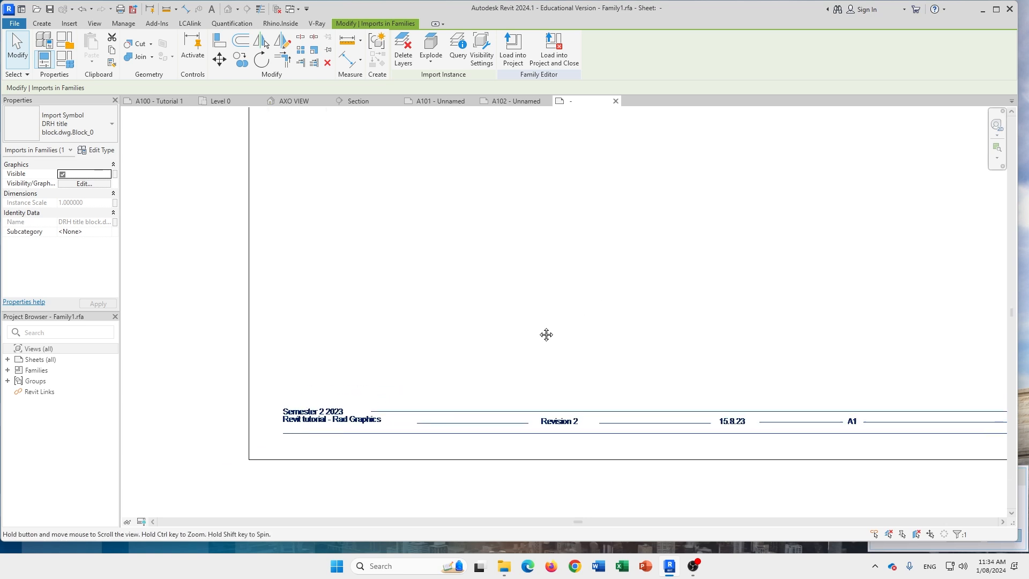
{"action": "left_click", "coordinate": [430, 47]}
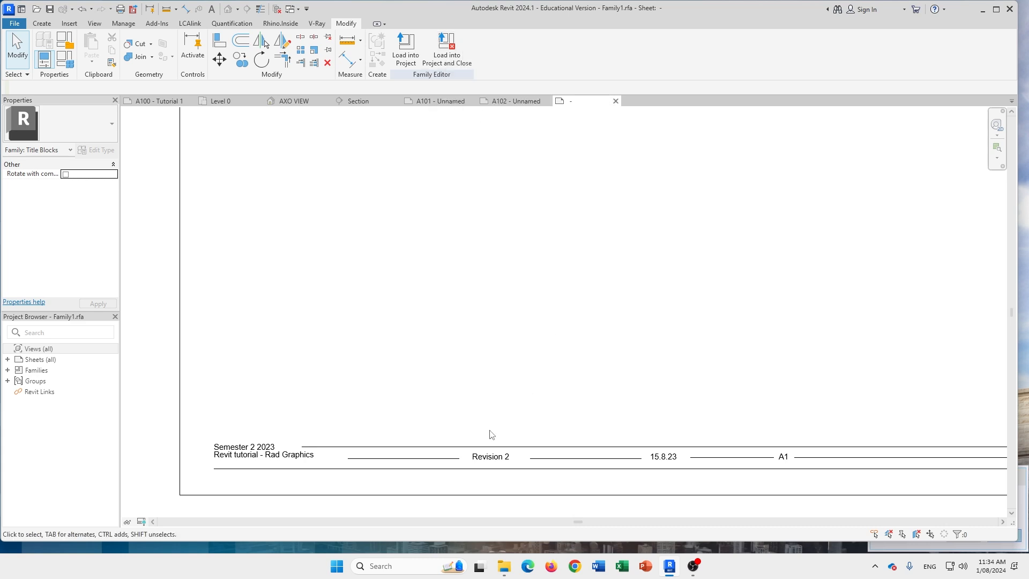
Check the exploded title block by selecting its long line and its revision, sheet size and date texts individually
{"action": "middle_click_drag", "start_coordinate": [648, 420], "coordinate": [708, 349]}
{"action": "middle_click_drag", "start_coordinate": [819, 425], "coordinate": [649, 379]}
{"action": "left_click", "coordinate": [864, 396]}
{"action": "middle_click_drag", "start_coordinate": [351, 311], "coordinate": [561, 276]}
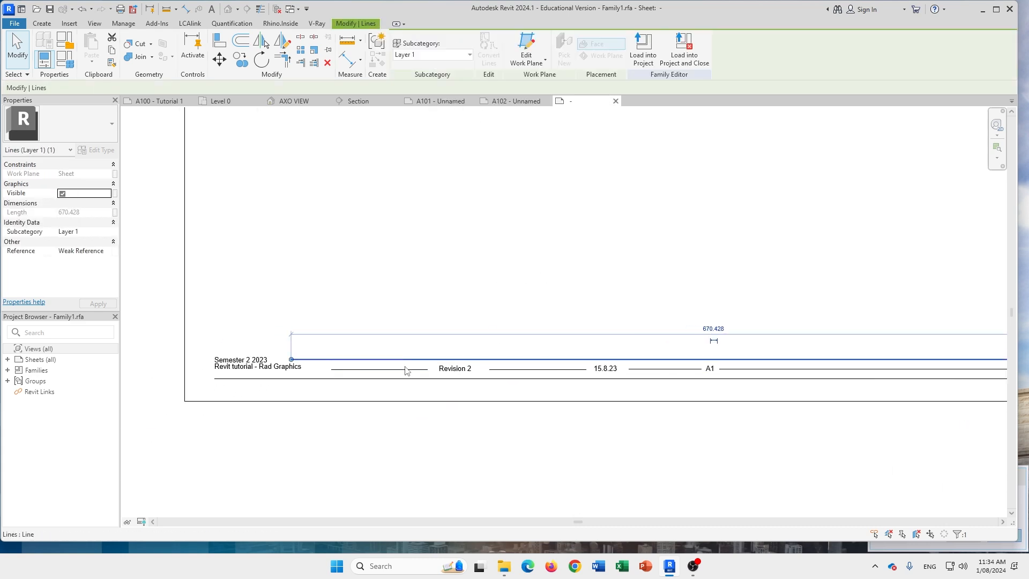
{"action": "left_click", "coordinate": [407, 371]}
{"action": "left_click", "coordinate": [472, 377]}
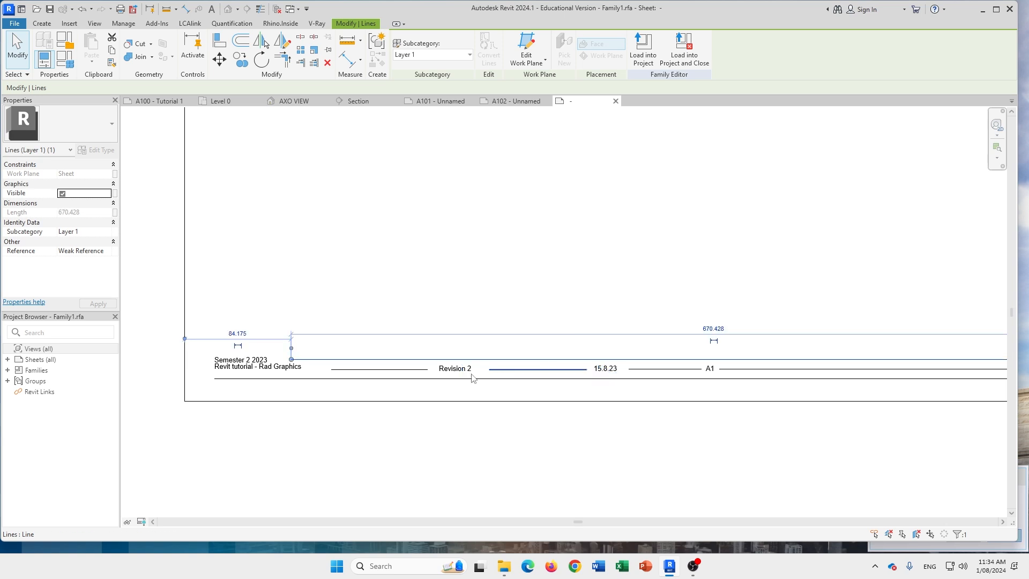
{"action": "left_click", "coordinate": [455, 369]}
{"action": "left_click", "coordinate": [711, 368]}
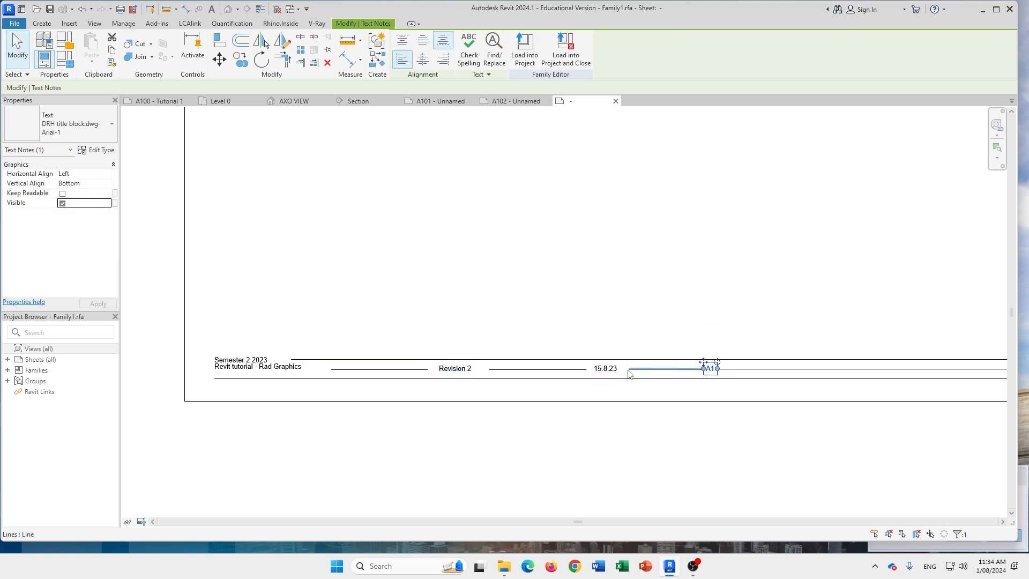
{"action": "left_click", "coordinate": [605, 368]}
Change the title block's semester text to "Semester 2 2024"
{"action": "middle_click_drag", "start_coordinate": [333, 303], "coordinate": [337, 334]}
{"action": "scroll", "coordinate": [268, 370], "scroll_direction": "up", "scroll_amount": 5}
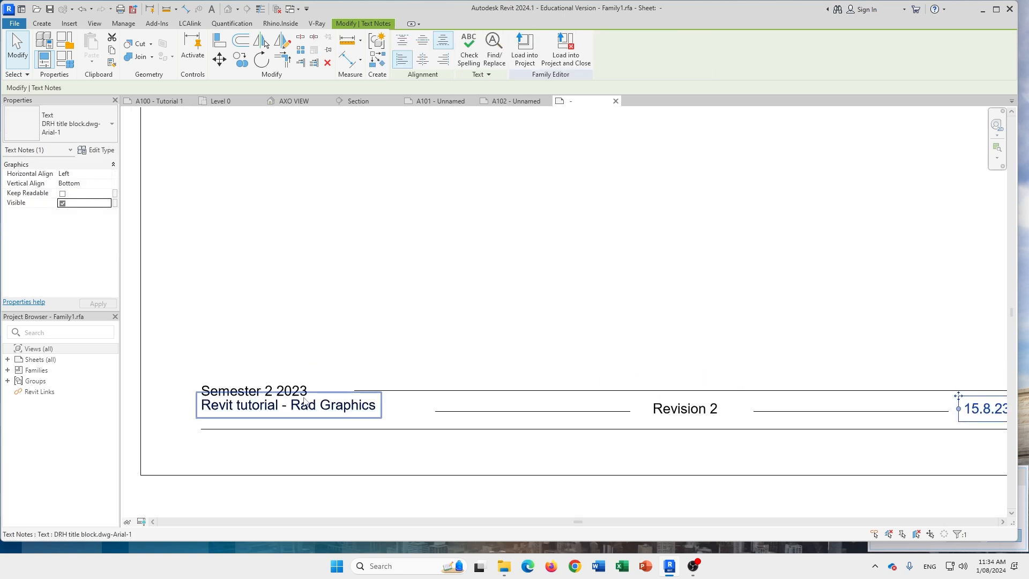
{"action": "double_click", "coordinate": [300, 390]}
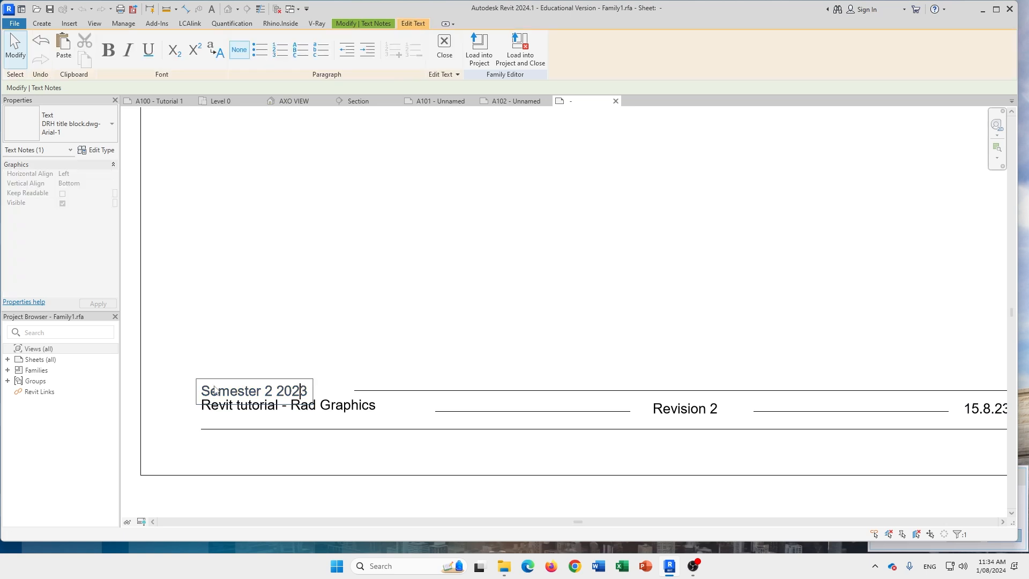
{"action": "left_click", "coordinate": [43, 123]}
{"action": "key", "text": "End"}
{"action": "key", "text": "BackSpace"}
{"action": "type", "text": "4"}
{"action": "key", "text": "BackSpace"}
{"action": "key", "text": "BackSpace"}
{"action": "type", "text": "24"}
{"action": "left_click", "coordinate": [637, 273]}
{"action": "left_click", "coordinate": [635, 270]}
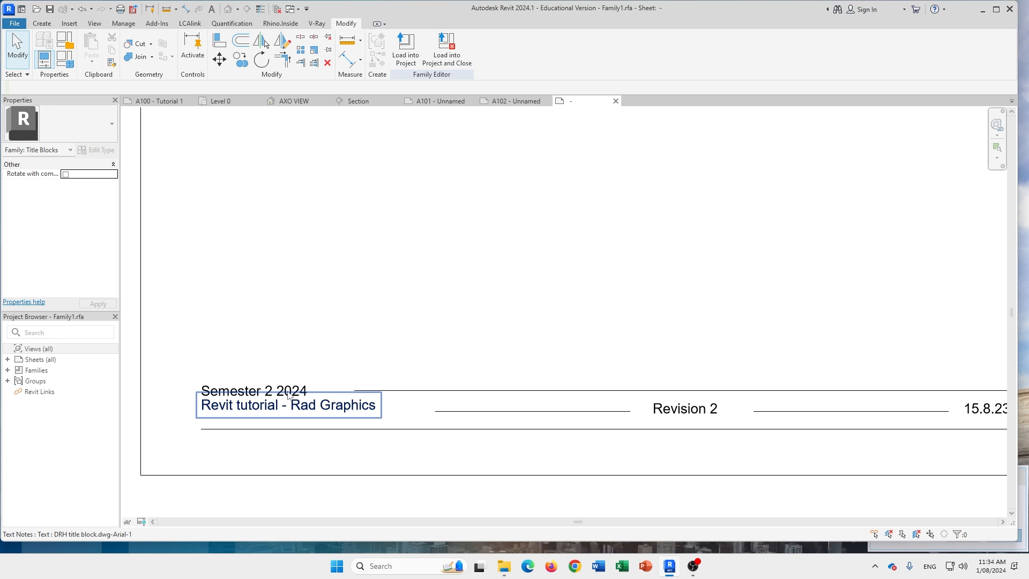
Change the title block's date text to 15.8.24
{"action": "scroll", "coordinate": [461, 369], "scroll_direction": "down", "scroll_amount": 1}
{"action": "middle_click_drag", "start_coordinate": [735, 356], "coordinate": [500, 366]}
{"action": "left_click", "coordinate": [664, 413]}
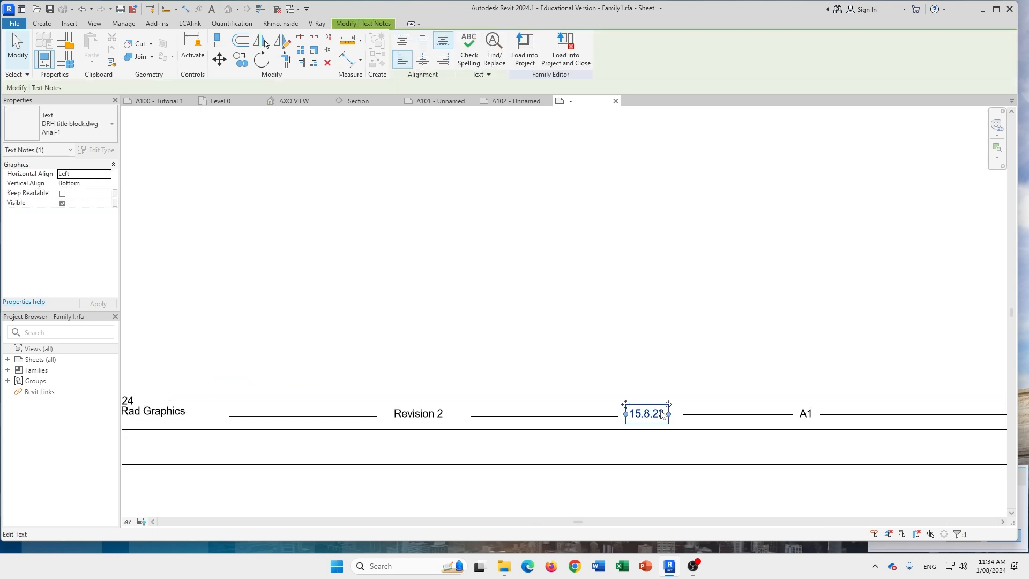
{"action": "left_click", "coordinate": [664, 414]}
{"action": "key", "text": "BackSpace"}
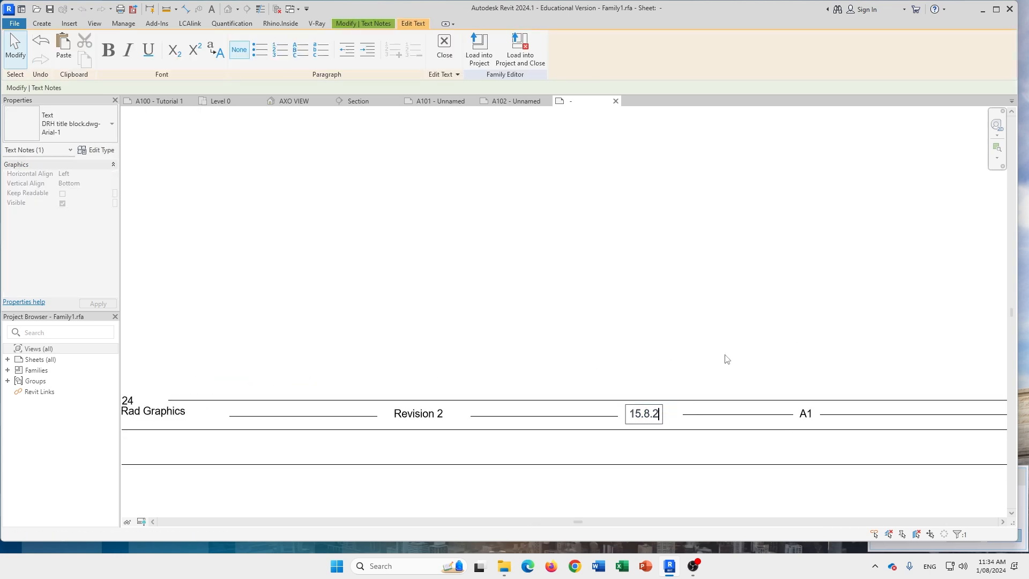
{"action": "type", "text": "4"}
{"action": "left_click", "coordinate": [837, 275]}
{"action": "scroll", "coordinate": [842, 274], "scroll_direction": "down", "scroll_amount": 5}
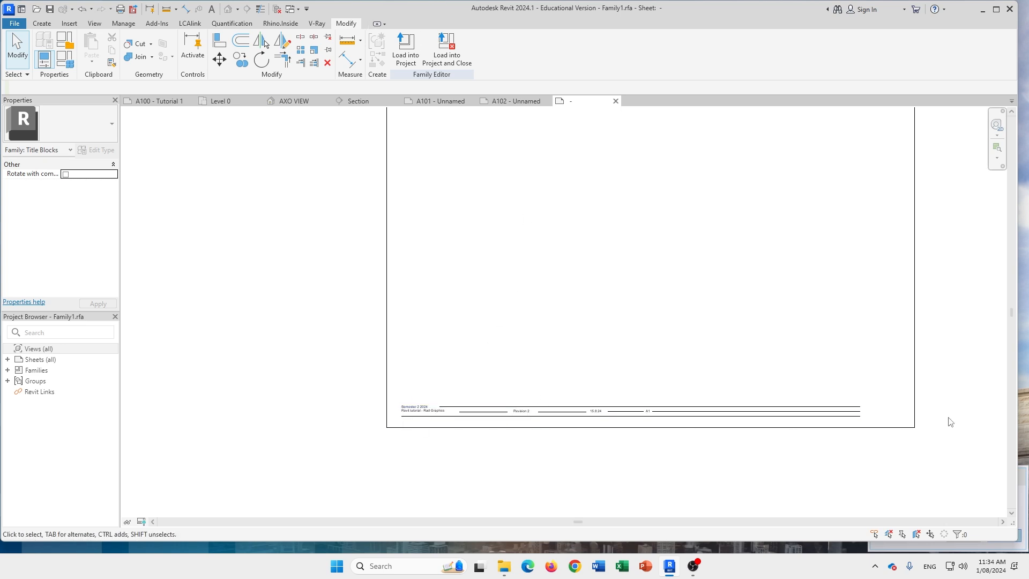
{"action": "scroll", "coordinate": [677, 415], "scroll_direction": "up", "scroll_amount": 2}
{"action": "left_click", "coordinate": [677, 412]}
{"action": "scroll", "coordinate": [895, 411], "scroll_direction": "up", "scroll_amount": 2}
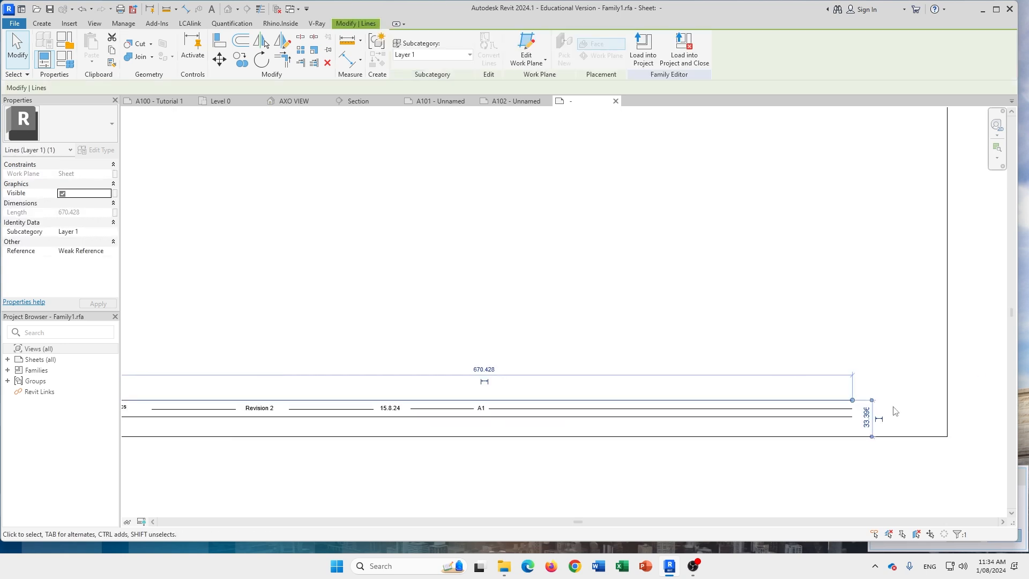
{"action": "left_click_drag", "start_coordinate": [853, 400], "coordinate": [530, 416]}
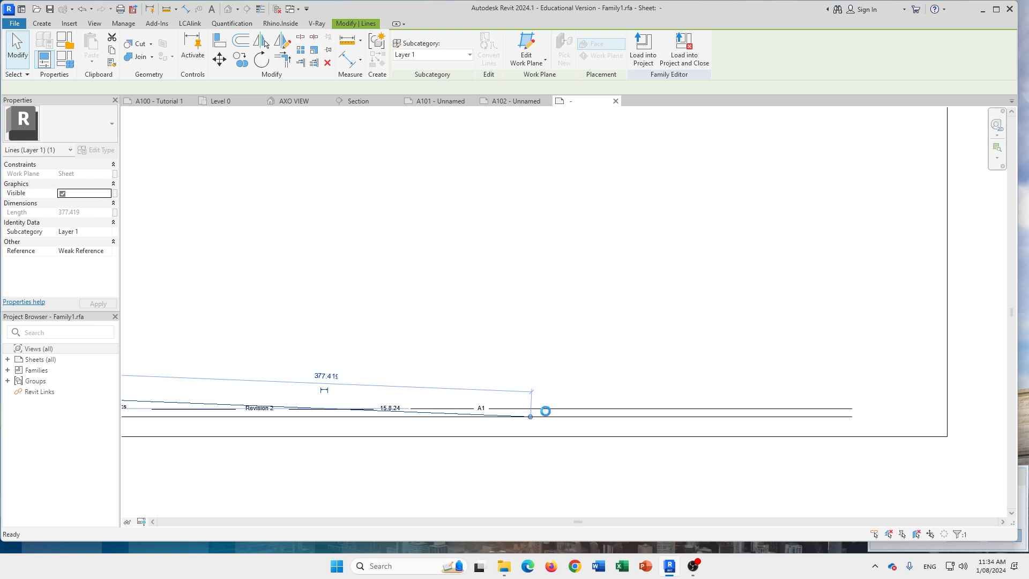
{"action": "key", "text": "ctrl+z"}
Shorten the title block's three long lines so their right ends align about 252 mm from the sheet's right border
{"action": "left_click", "coordinate": [771, 400]}
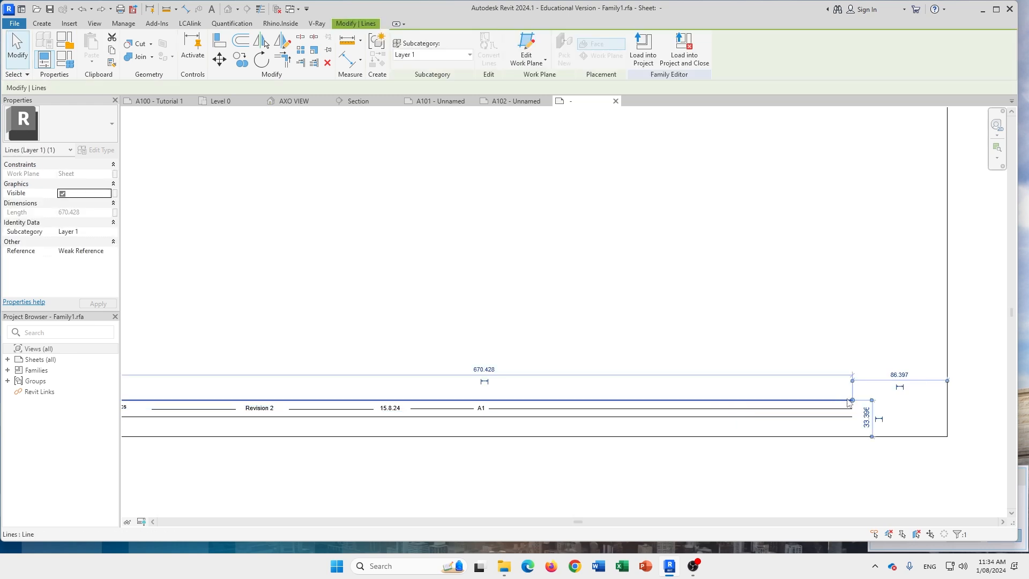
{"action": "left_click_drag", "start_coordinate": [852, 400], "coordinate": [671, 400]}
{"action": "left_click", "coordinate": [817, 298]}
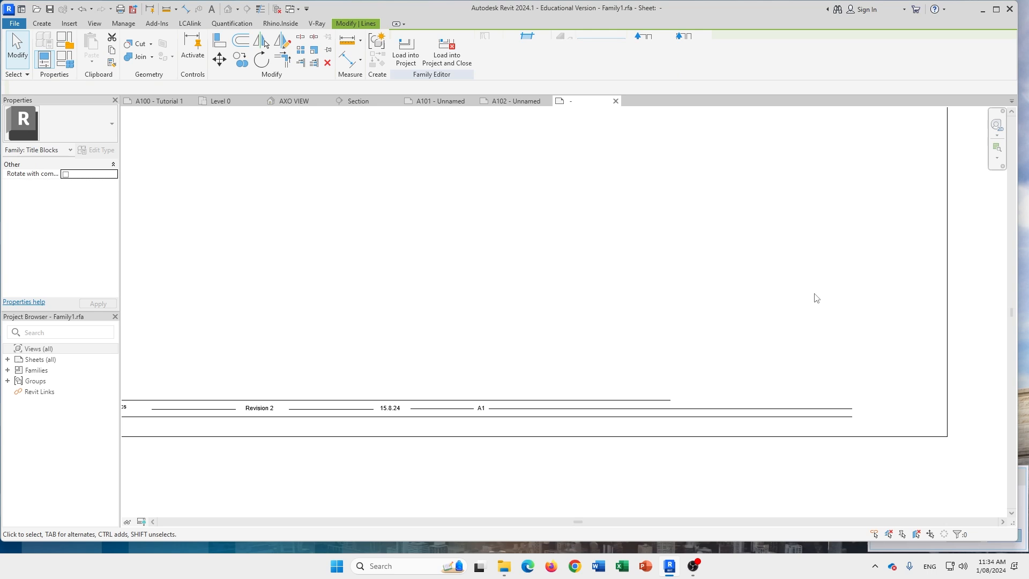
{"action": "left_click", "coordinate": [847, 408]}
{"action": "left_click_drag", "start_coordinate": [852, 408], "coordinate": [673, 408]}
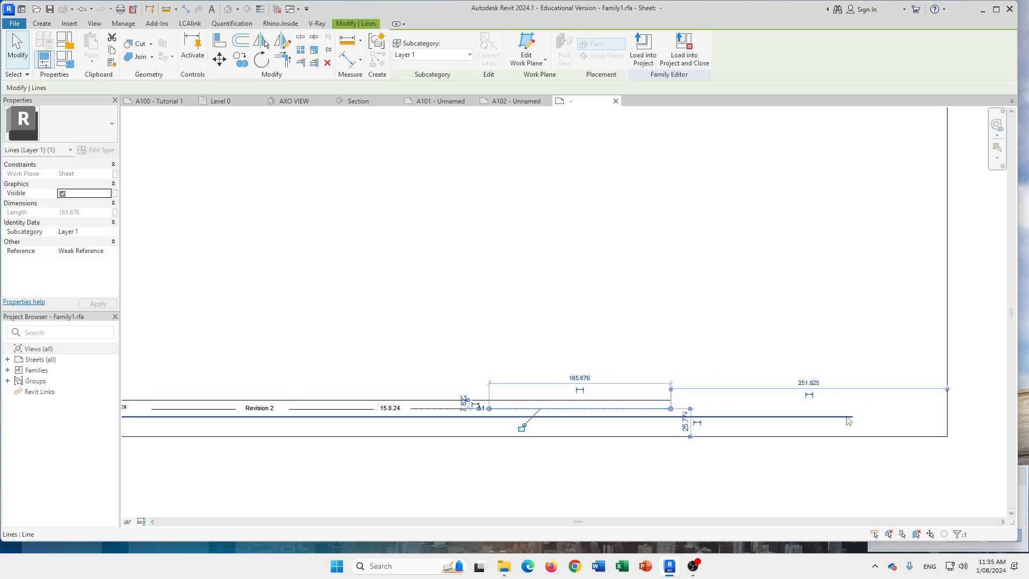
{"action": "left_click", "coordinate": [847, 417]}
{"action": "left_click_drag", "start_coordinate": [853, 416], "coordinate": [671, 417]}
{"action": "left_click", "coordinate": [792, 324]}
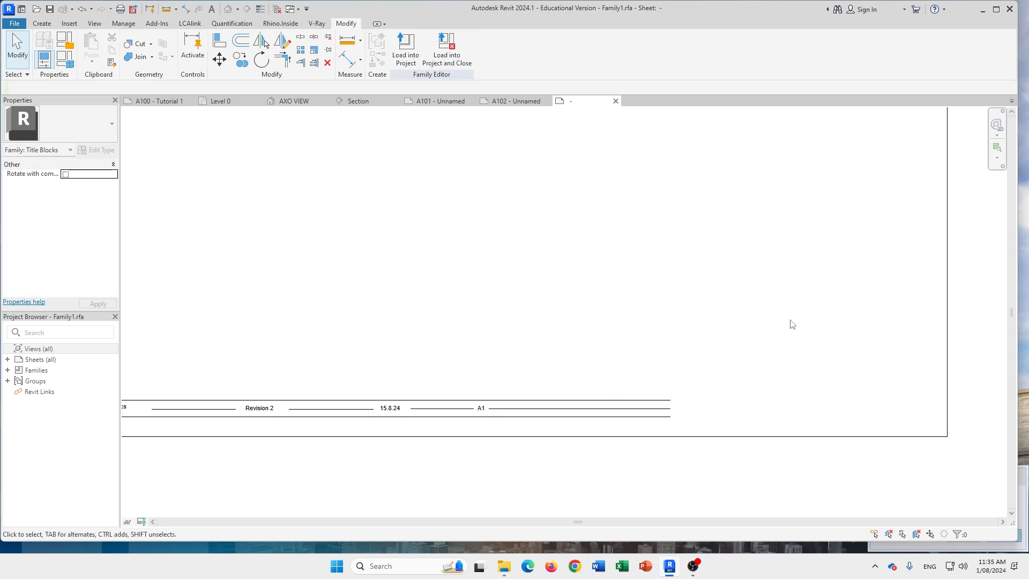
Shorten the three long title block lines further so they end just beyond the A1 text, making the upper line 360 mm long
{"action": "scroll", "coordinate": [669, 294], "scroll_direction": "down", "scroll_amount": 1}
{"action": "middle_click_drag", "start_coordinate": [249, 357], "coordinate": [313, 463]}
{"action": "middle_click_drag", "start_coordinate": [357, 507], "coordinate": [338, 430]}
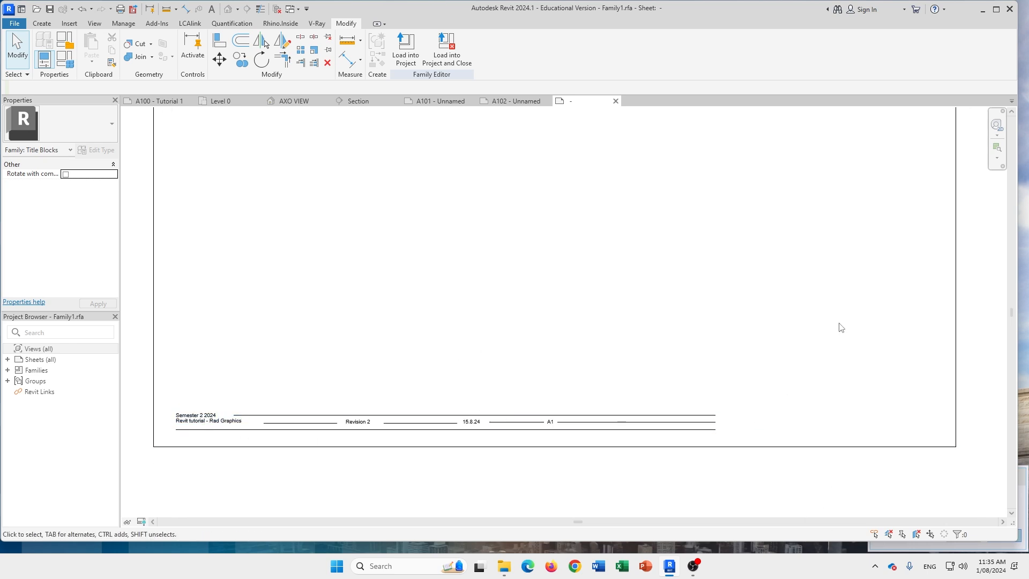
{"action": "middle_click_drag", "start_coordinate": [839, 324], "coordinate": [847, 346]}
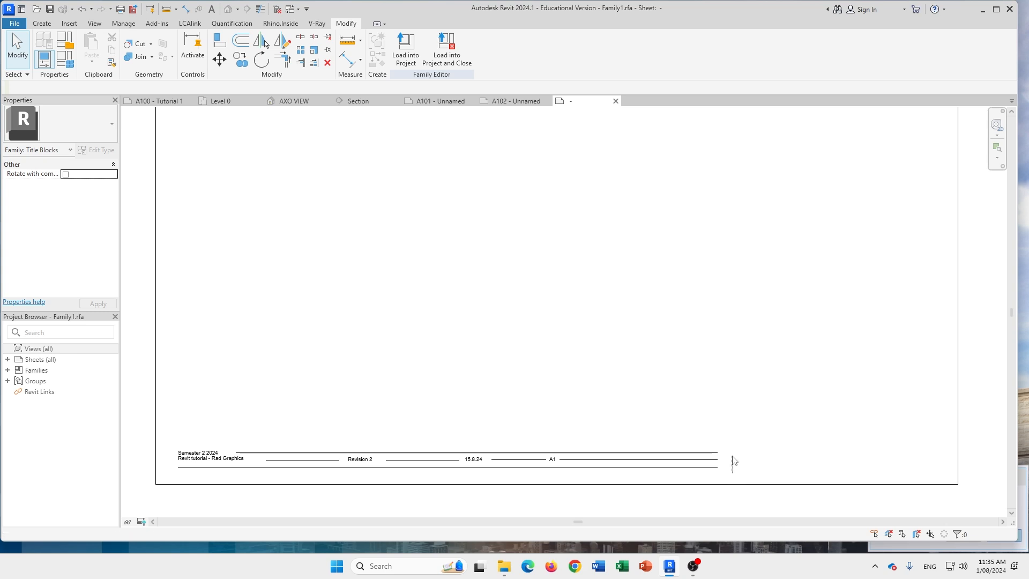
{"action": "scroll", "coordinate": [719, 460], "scroll_direction": "up", "scroll_amount": 2}
{"action": "left_click", "coordinate": [714, 450]}
{"action": "left_click_drag", "start_coordinate": [718, 451], "coordinate": [507, 454]}
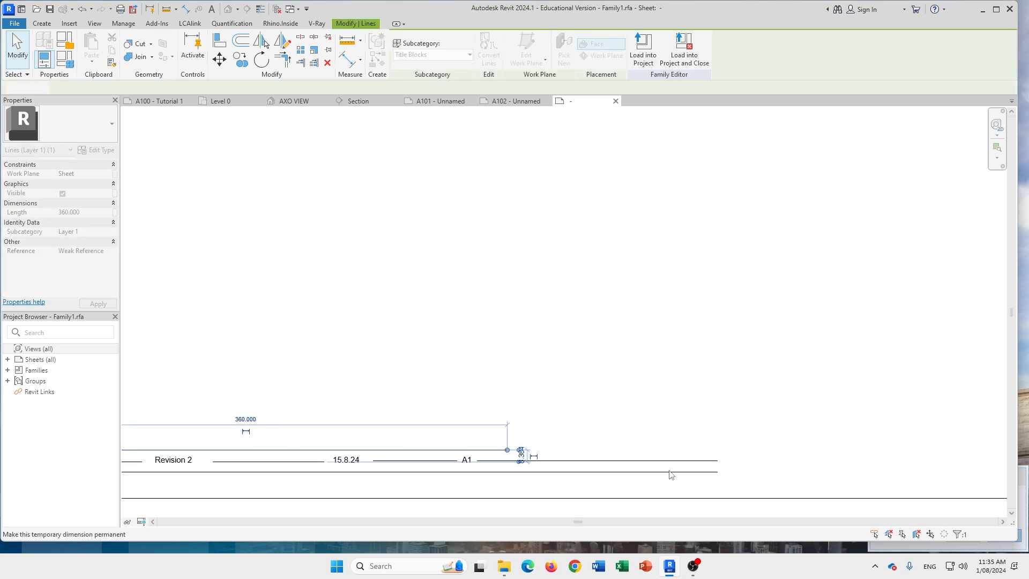
{"action": "left_click", "coordinate": [672, 478]}
{"action": "left_click", "coordinate": [681, 461]}
{"action": "left_click_drag", "start_coordinate": [717, 460], "coordinate": [506, 461]}
{"action": "left_click", "coordinate": [599, 472]}
{"action": "left_click_drag", "start_coordinate": [719, 472], "coordinate": [507, 472]}
{"action": "left_click", "coordinate": [680, 418]}
{"action": "scroll", "coordinate": [680, 419], "scroll_direction": "down", "scroll_amount": 3}
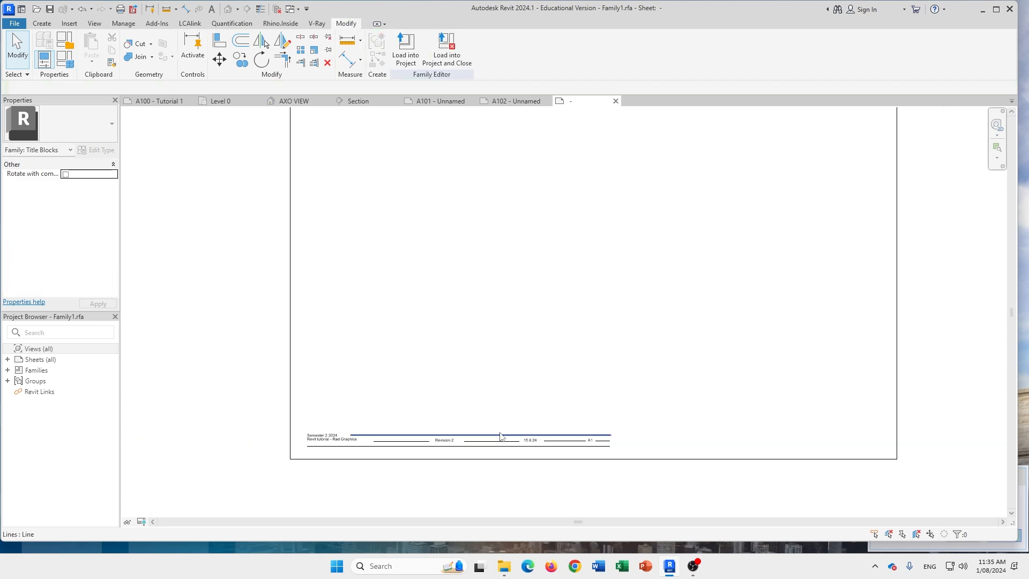
Load the edited title block family into the project, overwriting the existing version and its parameter values
{"action": "scroll", "coordinate": [602, 312], "scroll_direction": "down", "scroll_amount": 4}
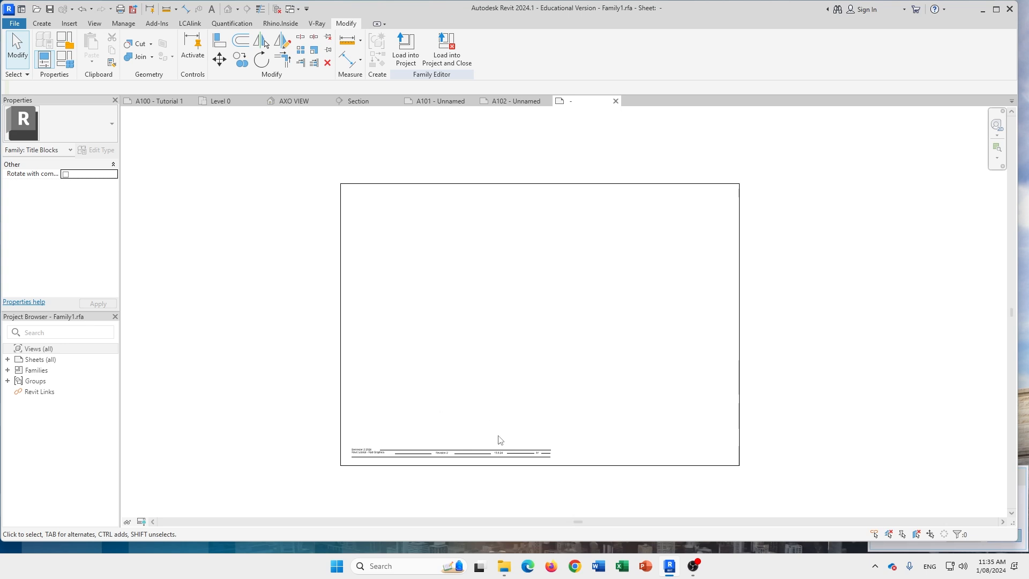
{"action": "scroll", "coordinate": [420, 472], "scroll_direction": "up", "scroll_amount": 5}
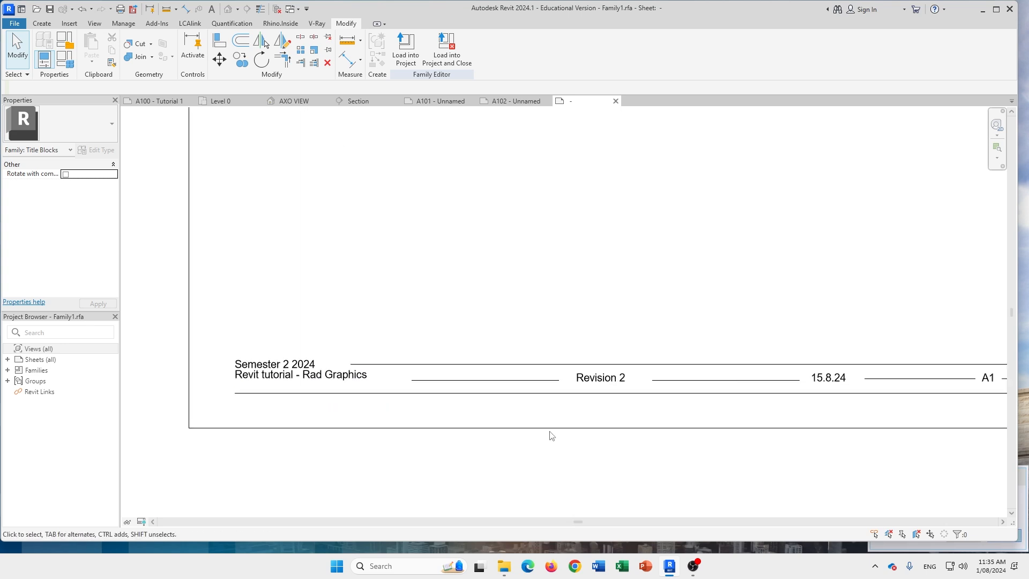
{"action": "scroll", "coordinate": [558, 386], "scroll_direction": "down", "scroll_amount": 1}
{"action": "left_click", "coordinate": [406, 49]}
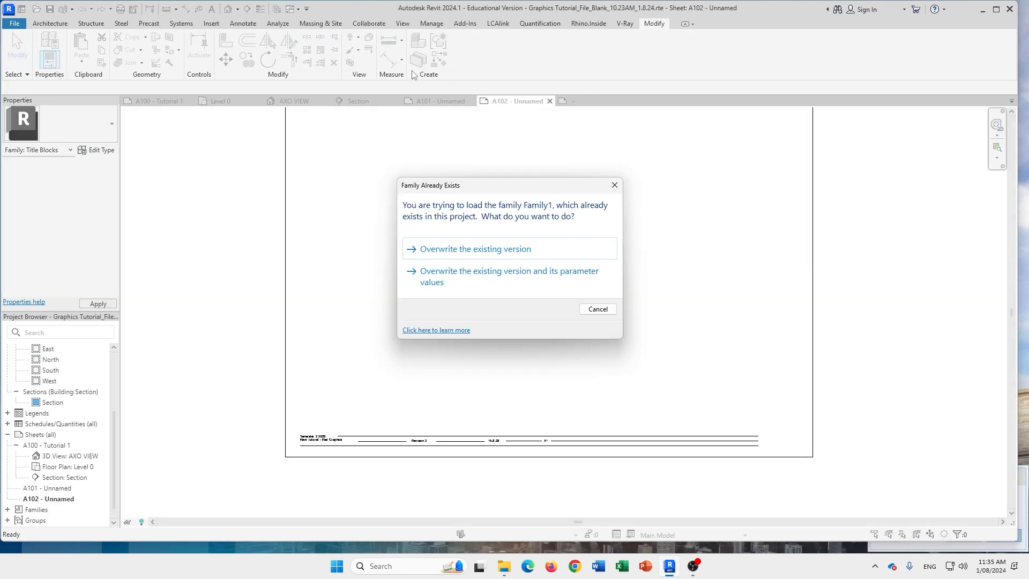
{"action": "left_click", "coordinate": [480, 282]}
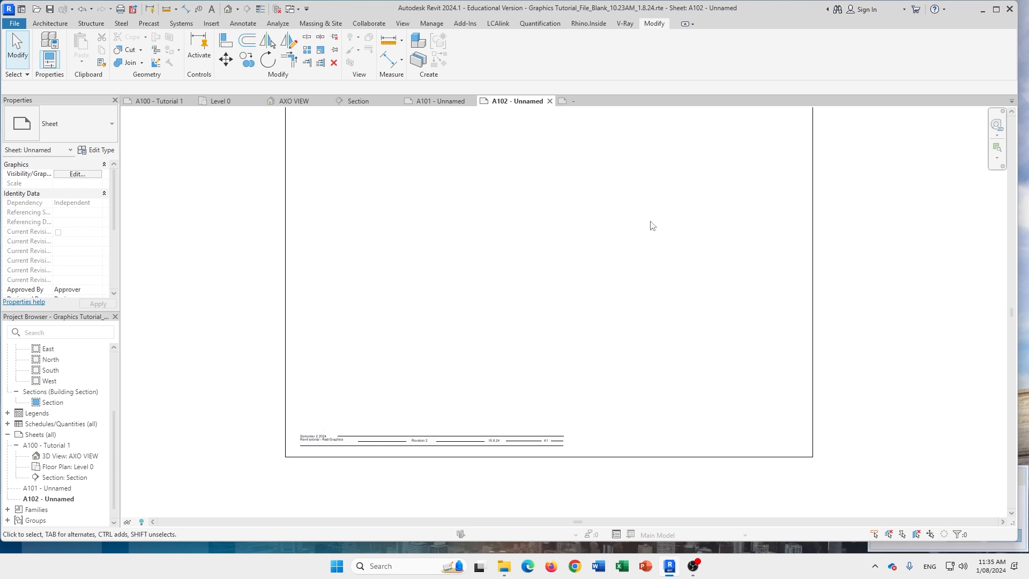
{"action": "middle_click_drag", "start_coordinate": [617, 180], "coordinate": [586, 227]}
{"action": "scroll", "coordinate": [586, 228], "scroll_direction": "down", "scroll_amount": 1}
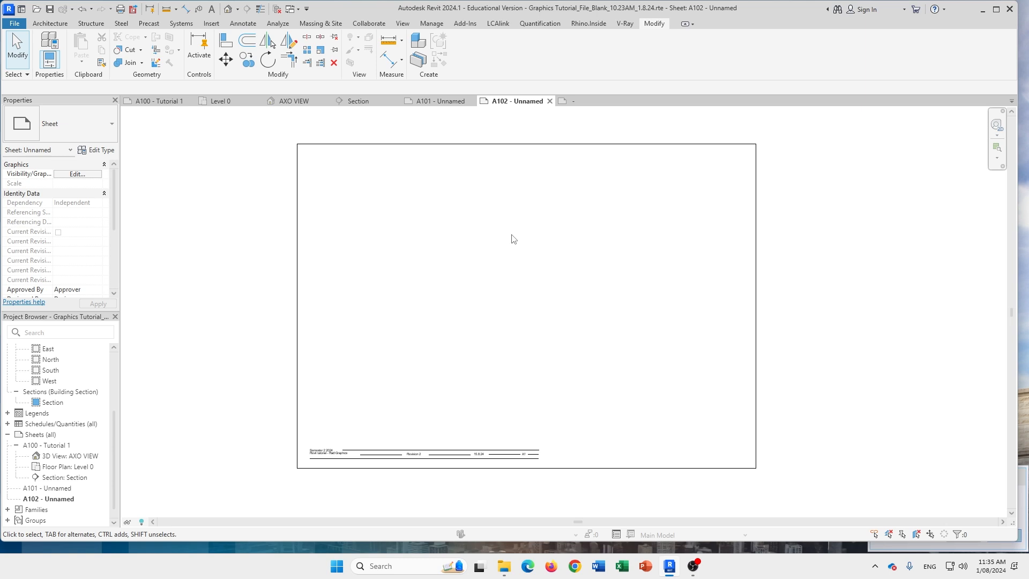
Return to the title block family and shorten its upper long line to end just before the A1 text
{"action": "left_click", "coordinate": [567, 101]}
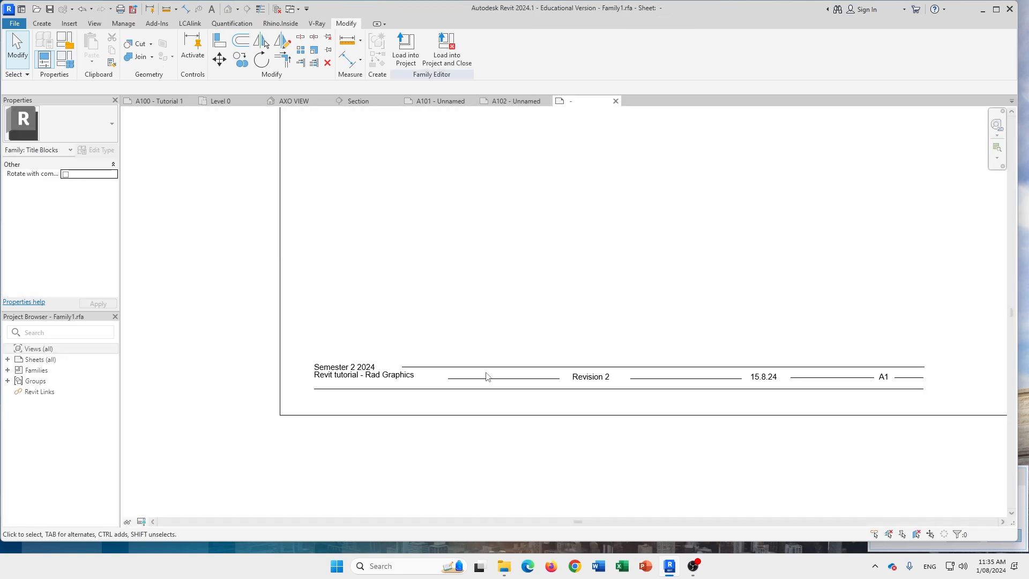
{"action": "left_click", "coordinate": [600, 367]}
{"action": "left_click_drag", "start_coordinate": [925, 367], "coordinate": [875, 367]}
{"action": "left_click", "coordinate": [851, 257]}
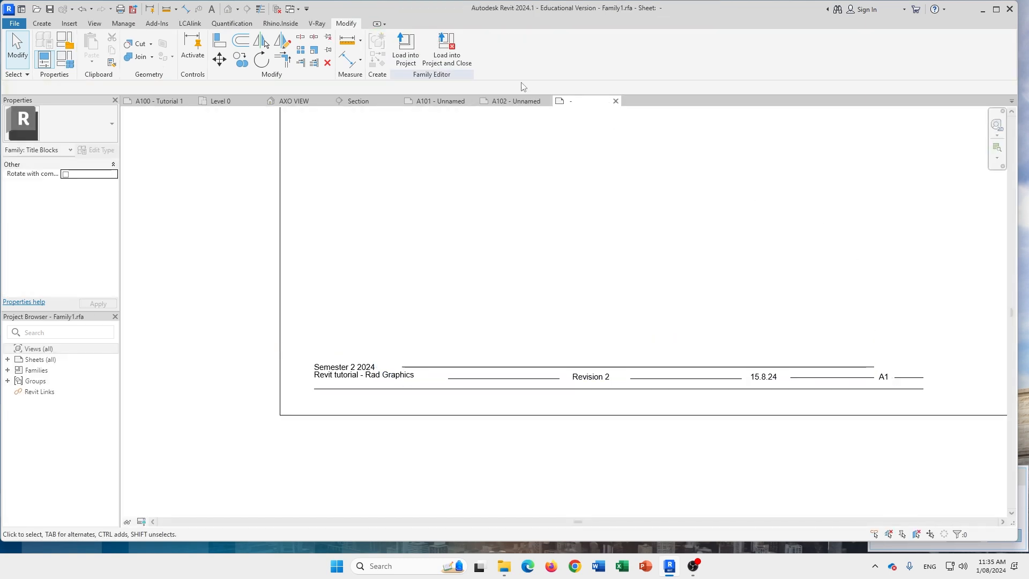
Reload the title block family with its shortened upper line onto sheet A102, overwriting the existing version and parameter values
{"action": "left_click", "coordinate": [406, 49]}
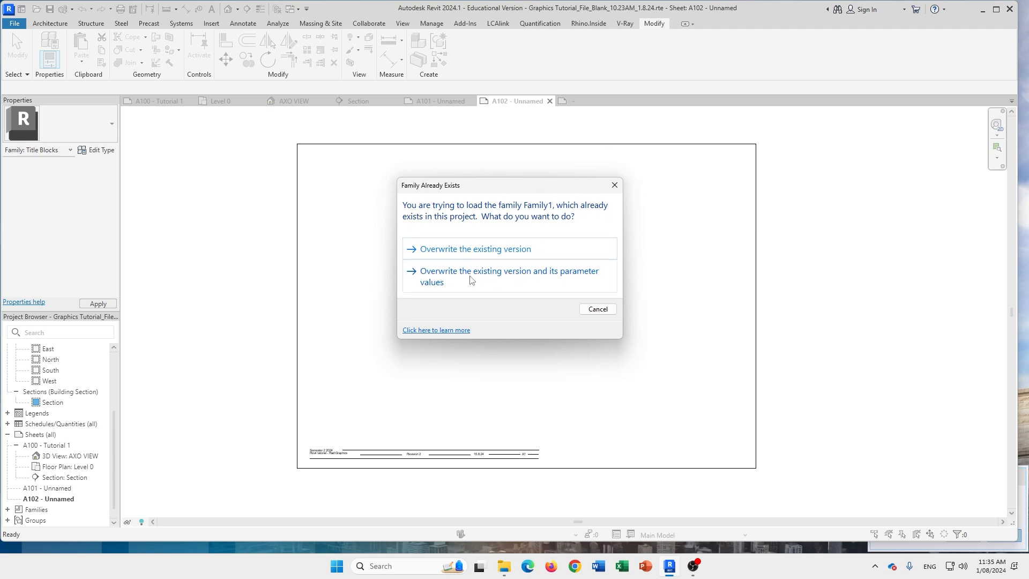
{"action": "left_click", "coordinate": [569, 283]}
{"action": "scroll", "coordinate": [517, 448], "scroll_direction": "up", "scroll_amount": 2}
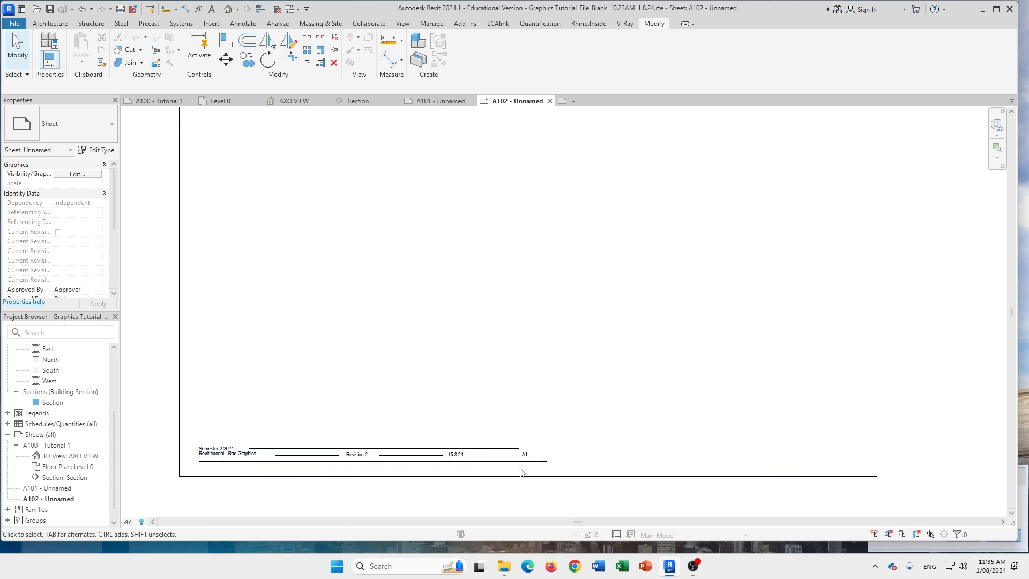
{"action": "scroll", "coordinate": [622, 263], "scroll_direction": "down", "scroll_amount": 2}
{"action": "left_click", "coordinate": [538, 413]}
{"action": "scroll", "coordinate": [643, 359], "scroll_direction": "down", "scroll_amount": 3}
{"action": "middle_click_drag", "start_coordinate": [653, 320], "coordinate": [600, 360]}
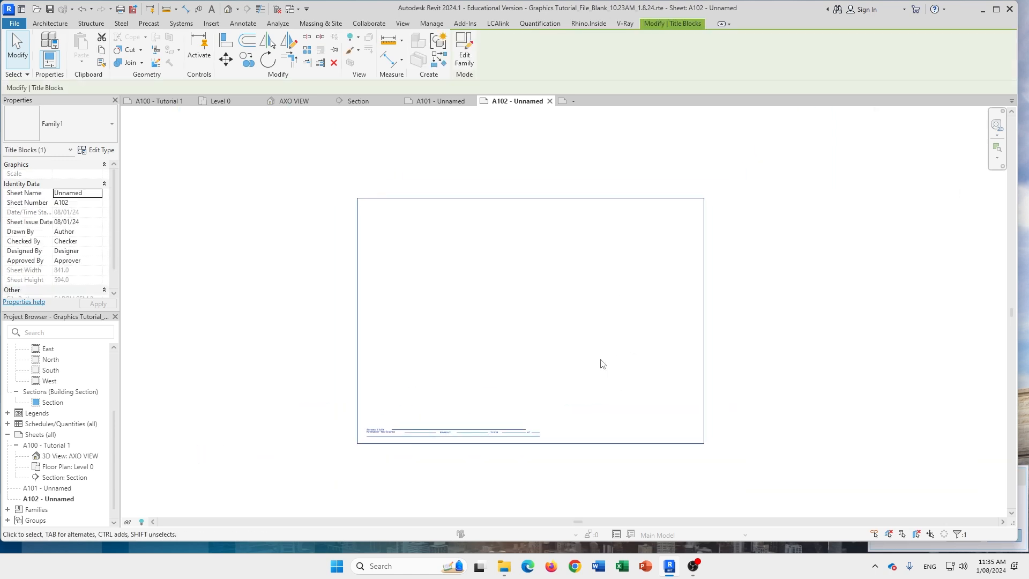
Close the title block family and return to the project
{"action": "left_click", "coordinate": [598, 101]}
{"action": "left_click", "coordinate": [615, 101]}
{"action": "left_click", "coordinate": [541, 285]}
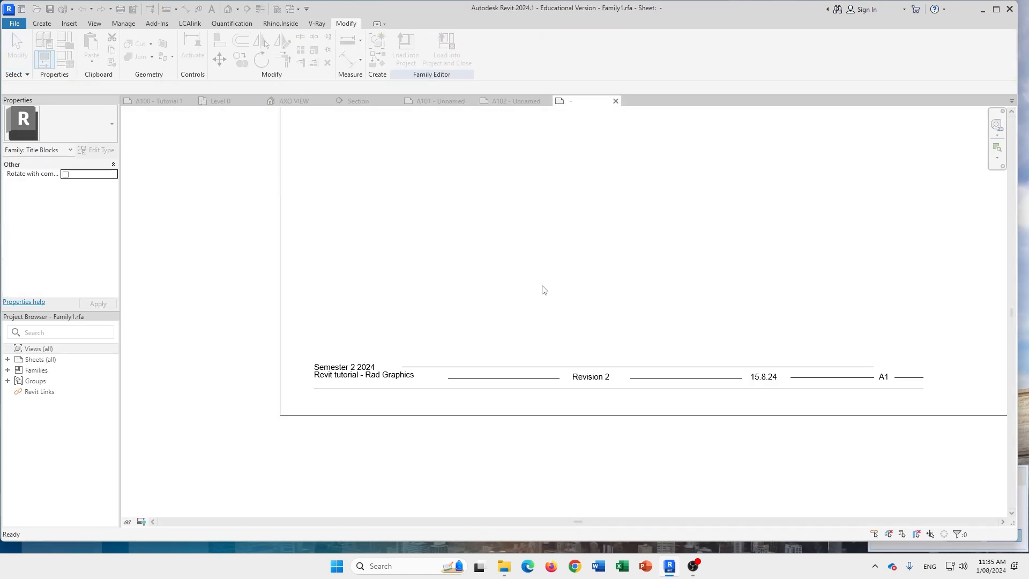
{"action": "scroll", "coordinate": [615, 313], "scroll_direction": "down", "scroll_amount": 1}
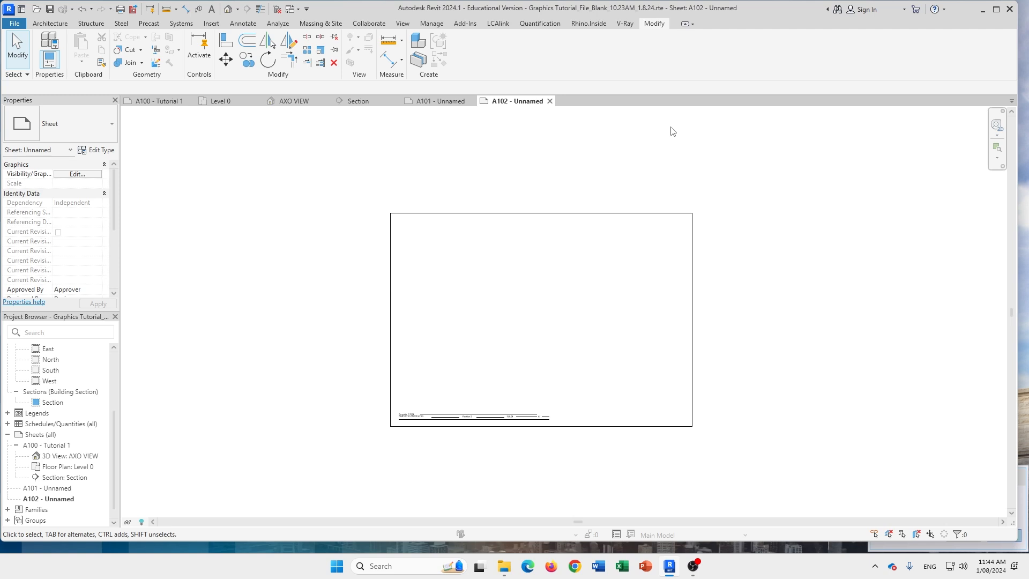
Compare the title blocks on sheets A101 and A102
{"action": "left_click", "coordinate": [445, 102]}
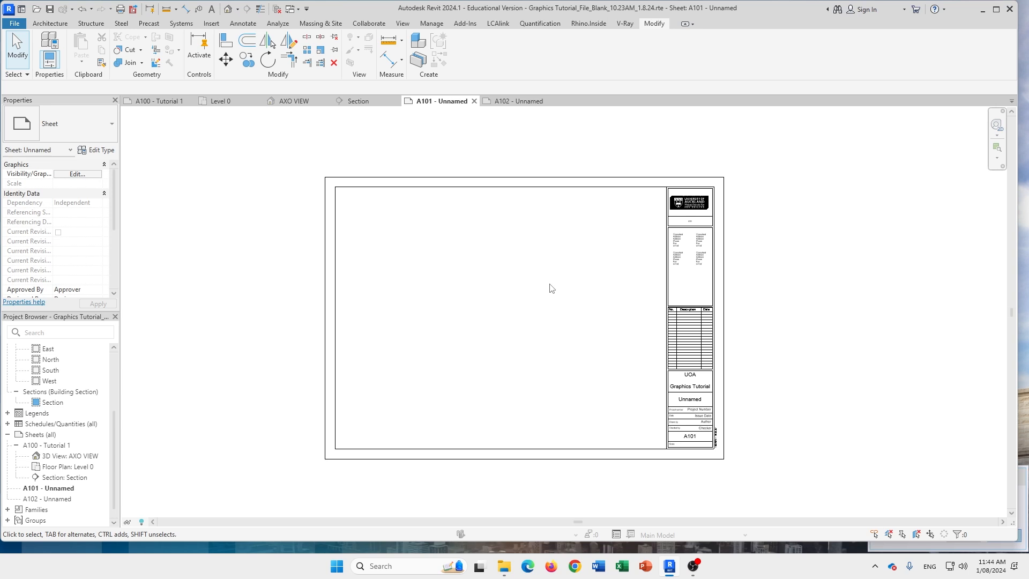
{"action": "left_click", "coordinate": [518, 102]}
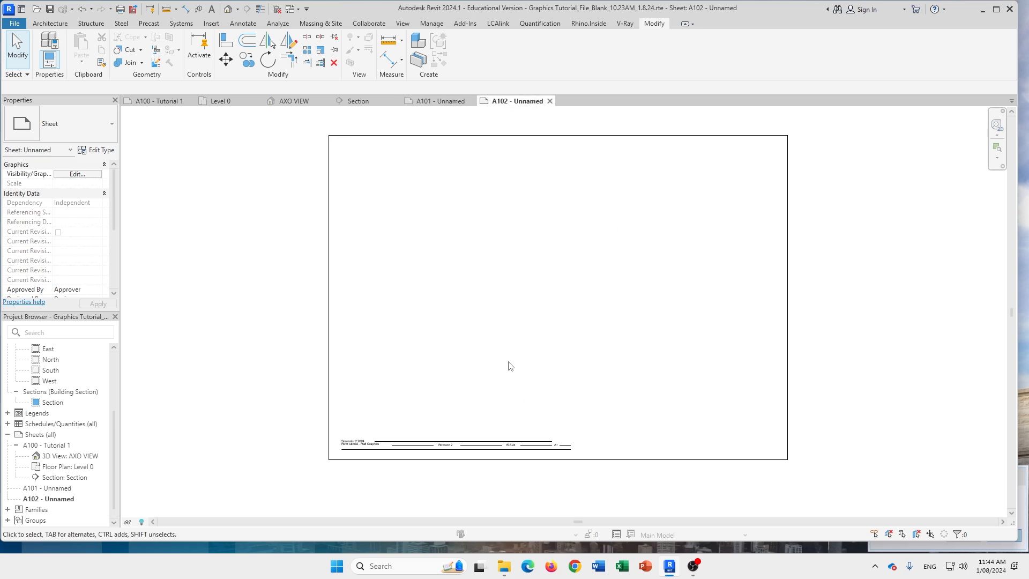
{"action": "left_click", "coordinate": [443, 102]}
{"action": "left_click", "coordinate": [488, 103]}
{"action": "left_click", "coordinate": [433, 103]}
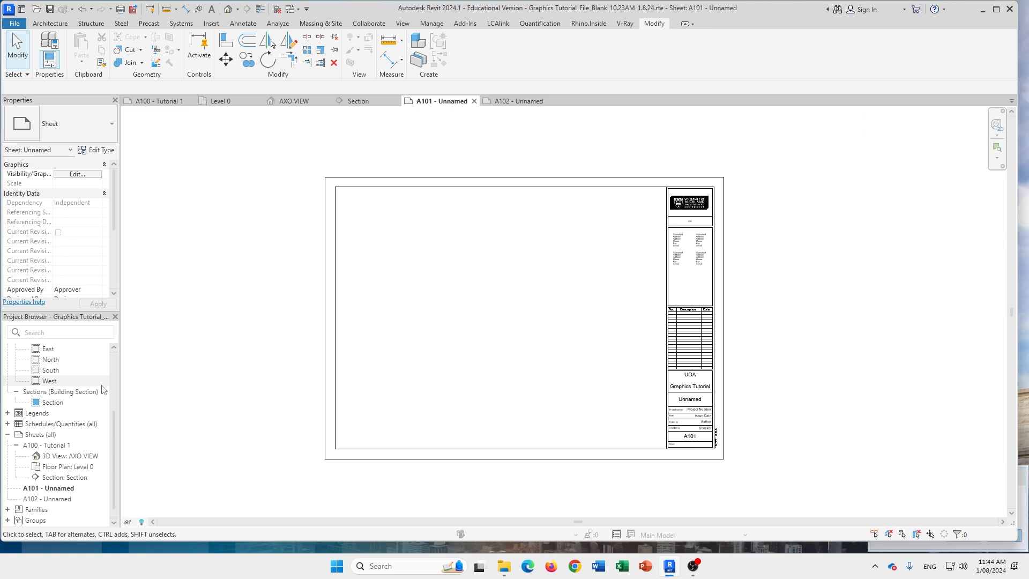
Create a new sheet using the Family1 title block, saving the project along the way
{"action": "scroll", "coordinate": [79, 407], "scroll_direction": "down", "scroll_amount": 1}
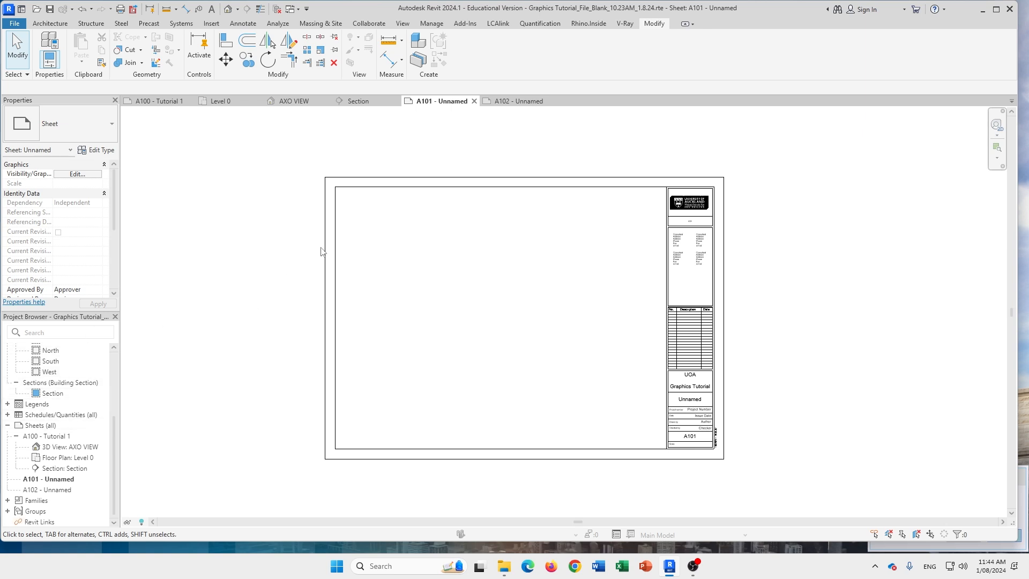
{"action": "left_click", "coordinate": [34, 427]}
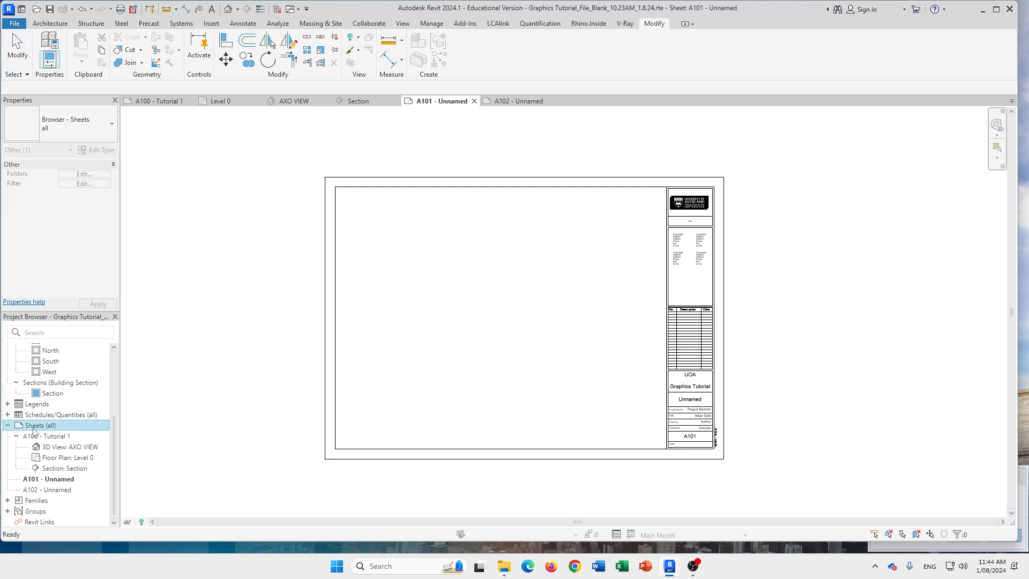
{"action": "right_click", "coordinate": [34, 431]}
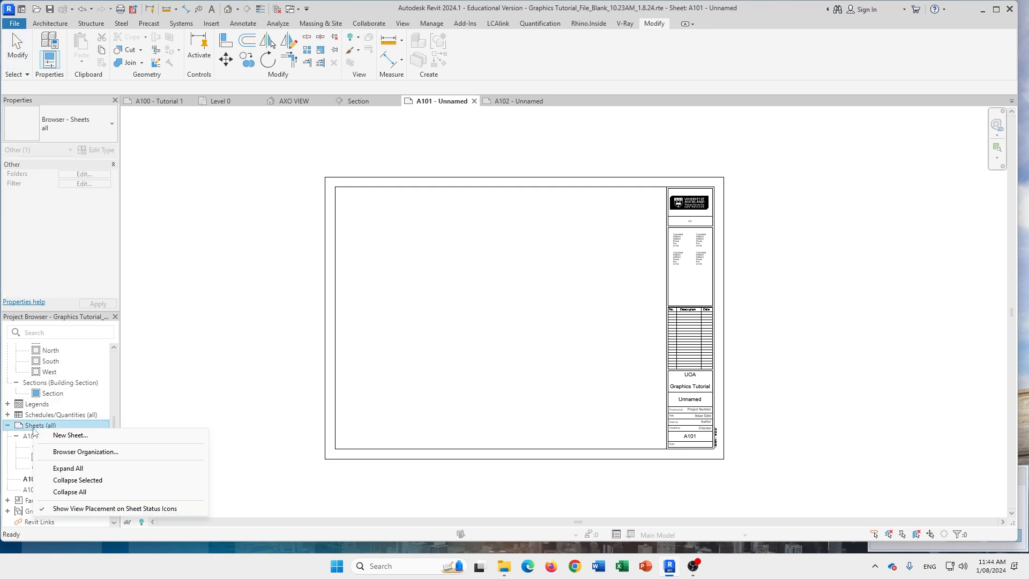
{"action": "left_click", "coordinate": [70, 437]}
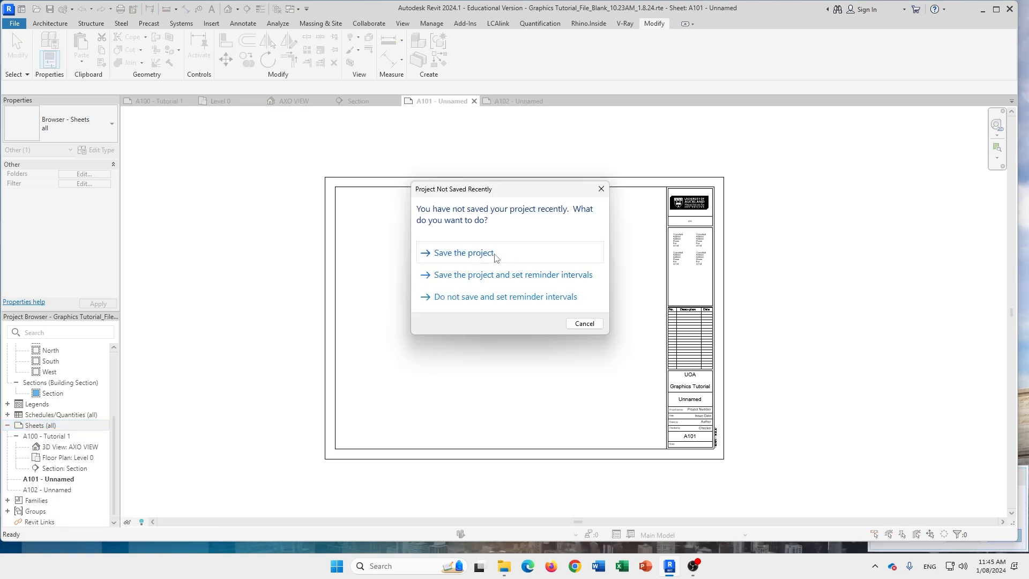
{"action": "left_click", "coordinate": [495, 256]}
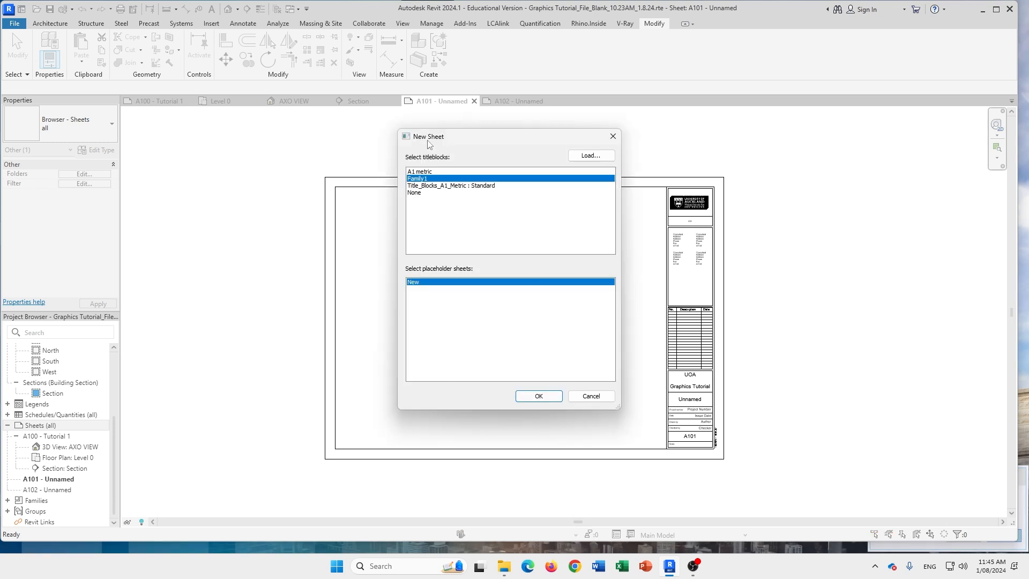
{"action": "left_click", "coordinate": [424, 172]}
{"action": "left_click", "coordinate": [424, 178]}
{"action": "left_click", "coordinate": [539, 396]}
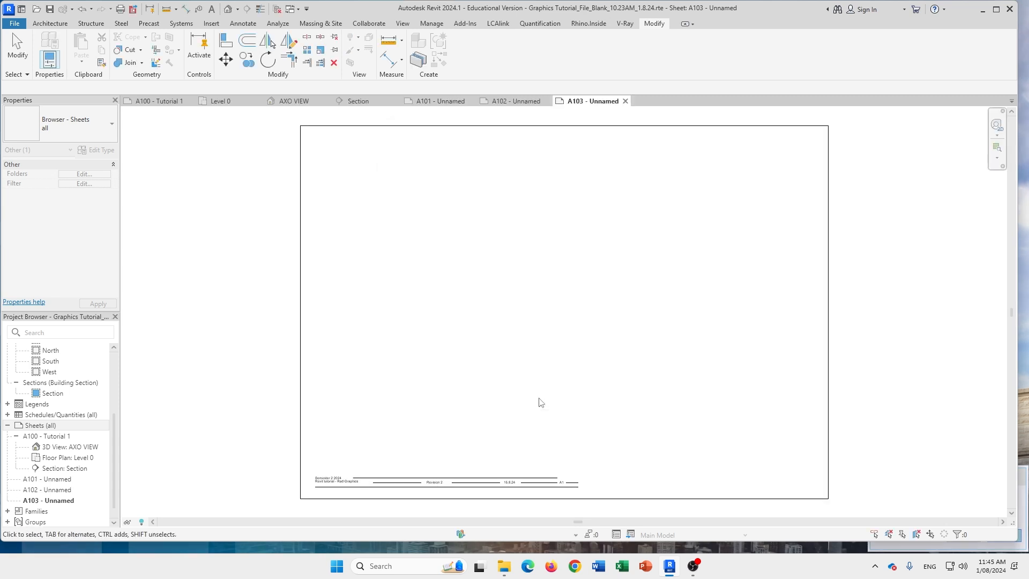
Try to place the Level 0 floor plan on sheet A103 while it is still assigned to another sheet
{"action": "scroll", "coordinate": [408, 461], "scroll_direction": "up", "scroll_amount": 1}
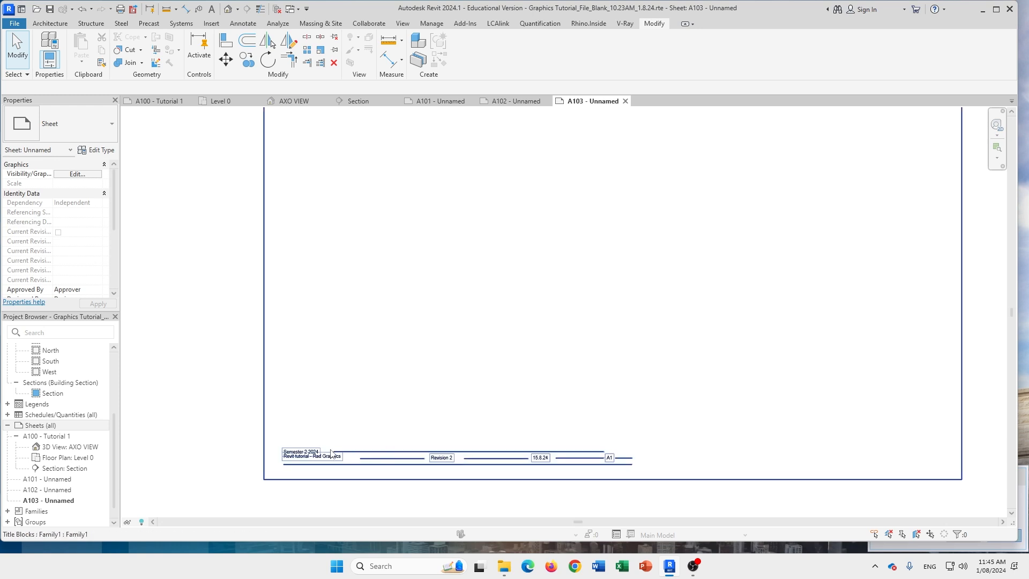
{"action": "scroll", "coordinate": [742, 351], "scroll_direction": "down", "scroll_amount": 1}
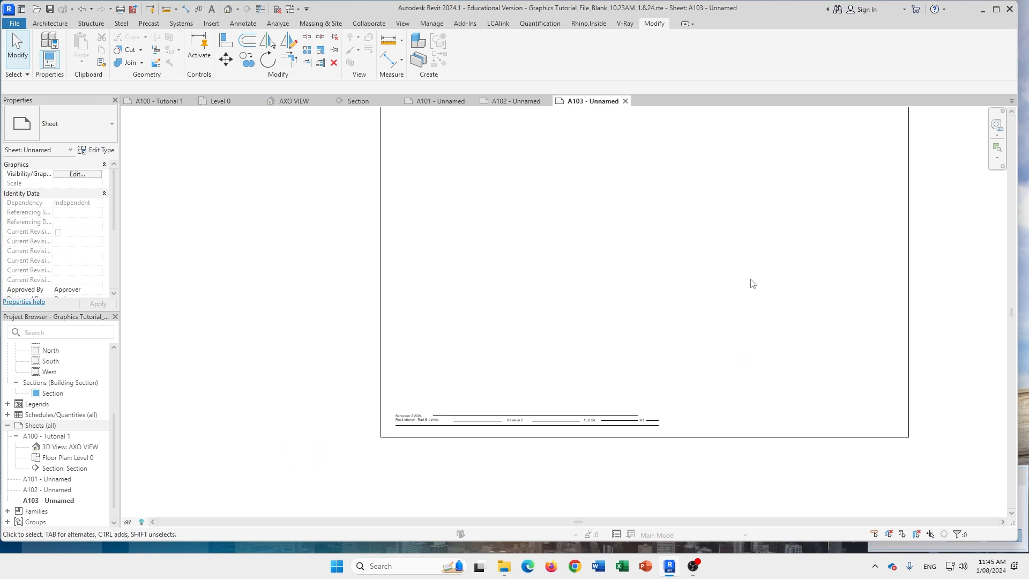
{"action": "middle_click_drag", "start_coordinate": [748, 269], "coordinate": [695, 336]}
{"action": "scroll", "coordinate": [643, 327], "scroll_direction": "down", "scroll_amount": 1}
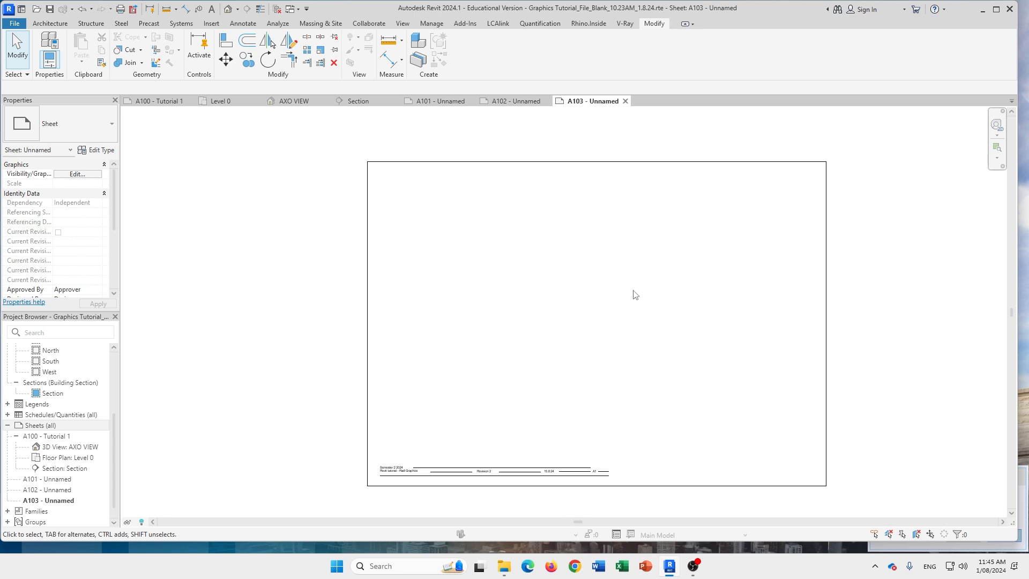
{"action": "middle_click_drag", "start_coordinate": [653, 289], "coordinate": [630, 284]}
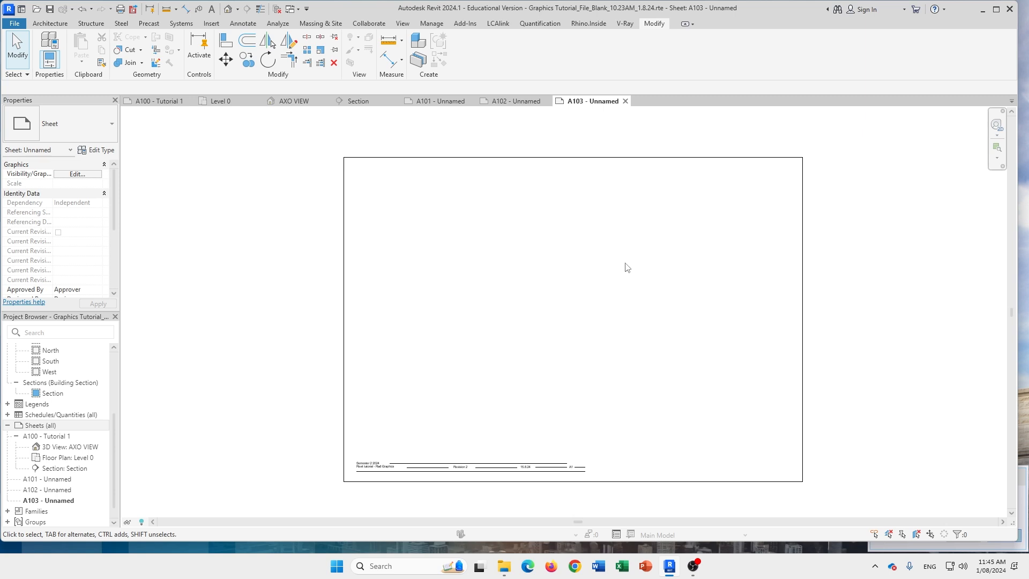
{"action": "middle_click_drag", "start_coordinate": [577, 262], "coordinate": [542, 266]}
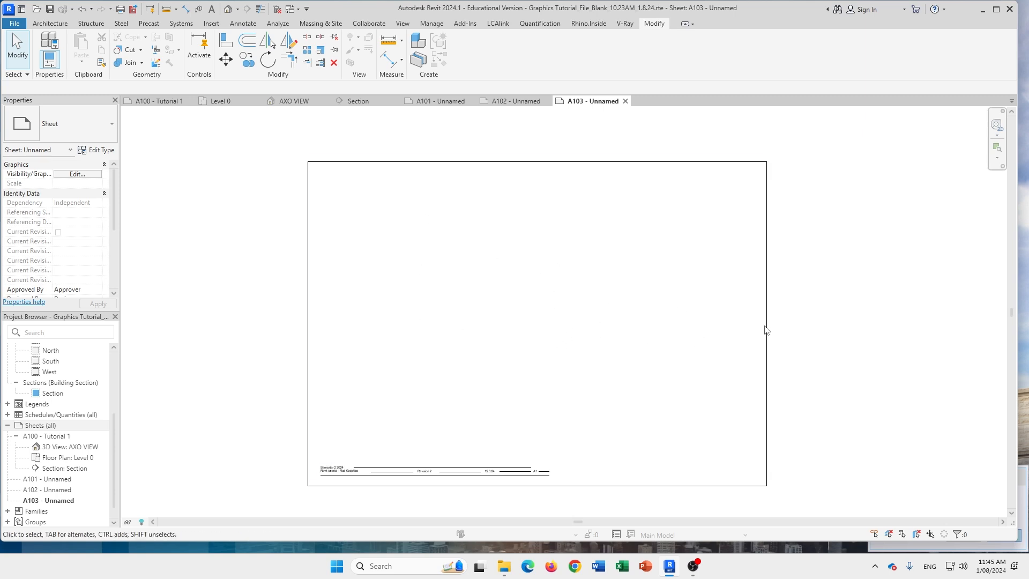
{"action": "scroll", "coordinate": [89, 400], "scroll_direction": "up", "scroll_amount": 4}
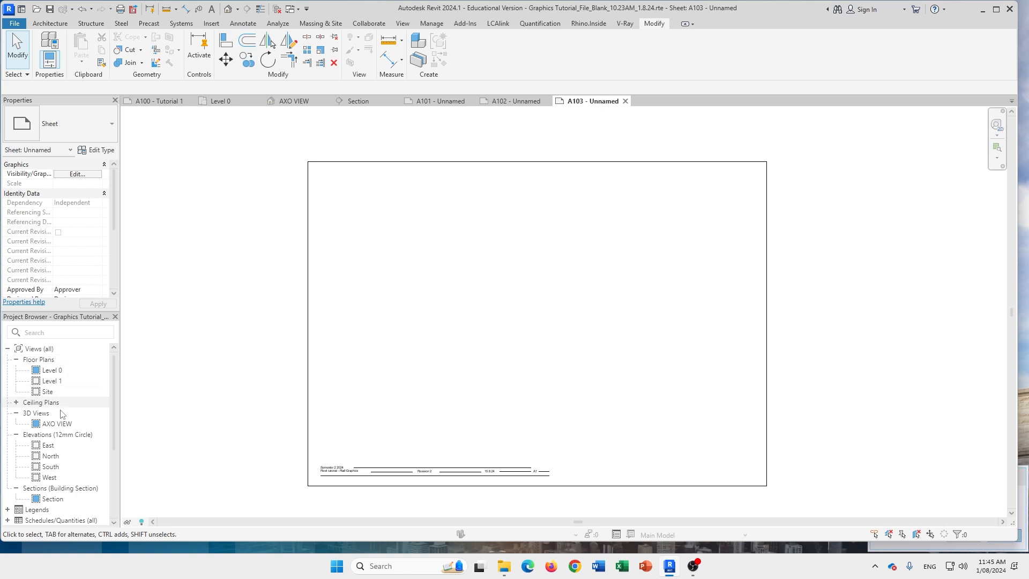
{"action": "left_click", "coordinate": [53, 372]}
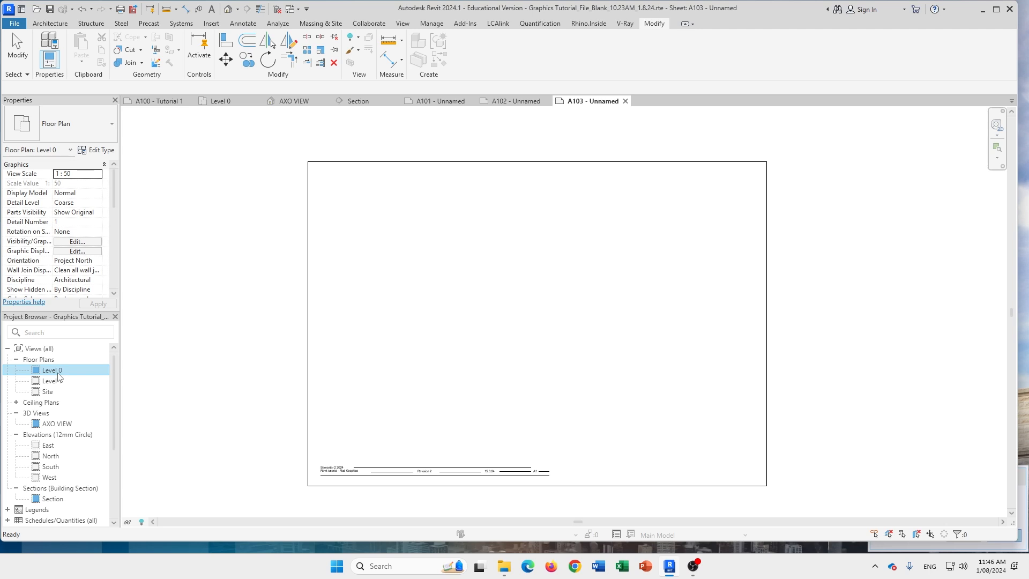
{"action": "left_click_drag", "start_coordinate": [52, 371], "coordinate": [481, 250]}
{"action": "left_click_drag", "start_coordinate": [481, 249], "coordinate": [434, 224]}
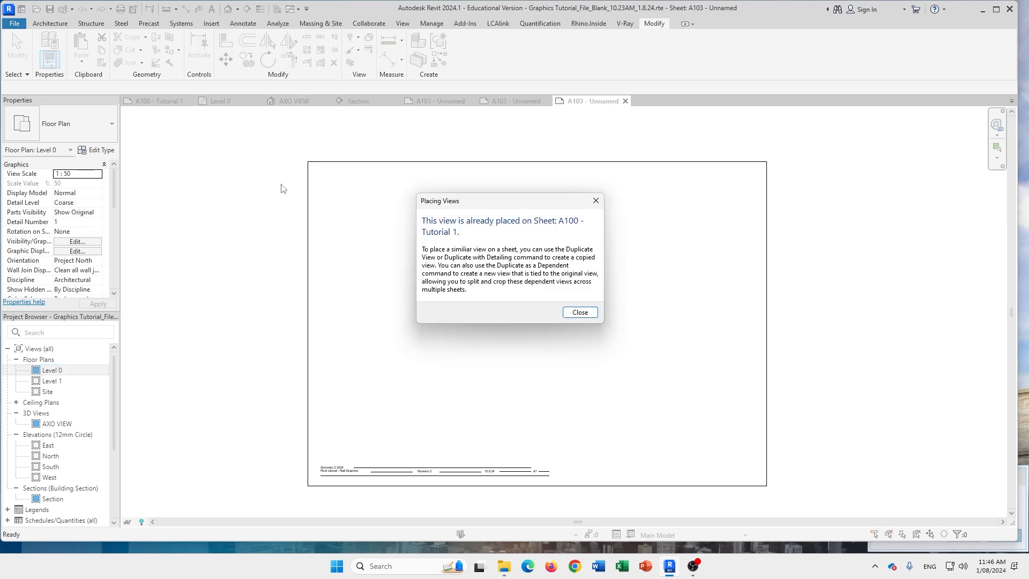
{"action": "left_click", "coordinate": [596, 201]}
Remove the Level 0 floor plan from its existing sheet and place it in the upper-right area of sheet A103
{"action": "left_click", "coordinate": [39, 371]}
{"action": "right_click", "coordinate": [39, 371]}
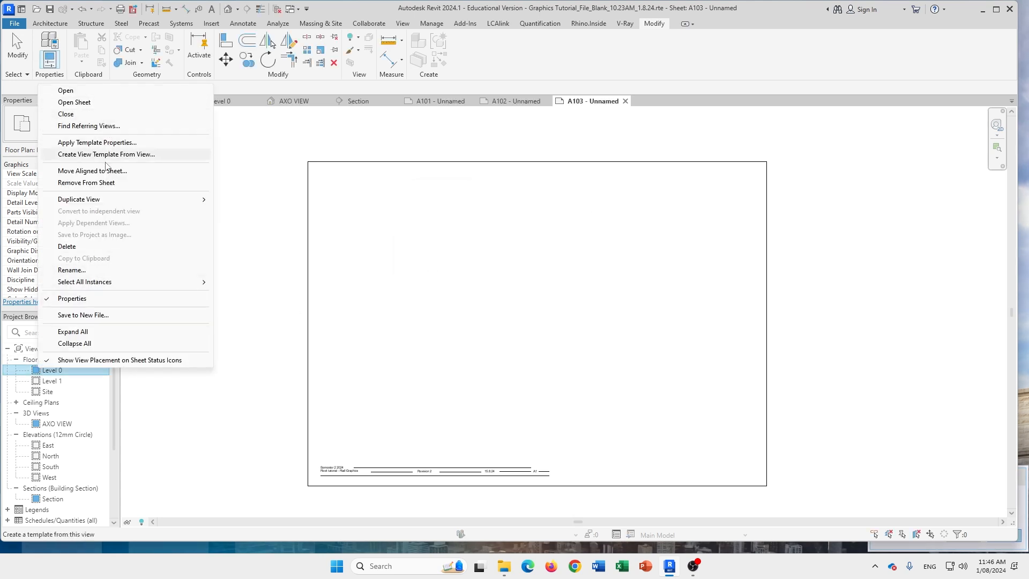
{"action": "left_click", "coordinate": [88, 183]}
{"action": "left_click_drag", "start_coordinate": [55, 377], "coordinate": [439, 256]}
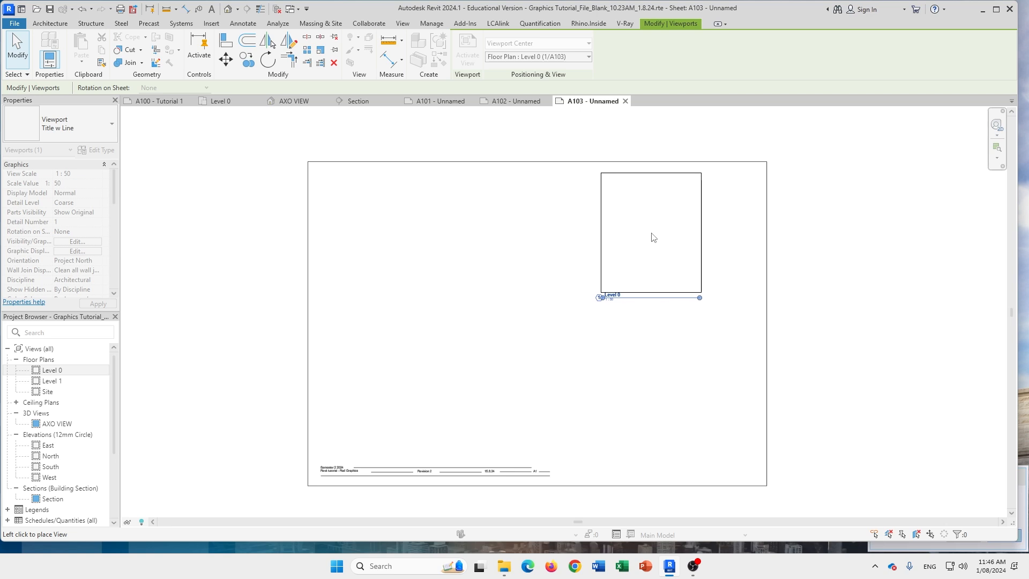
{"action": "left_click", "coordinate": [649, 238]}
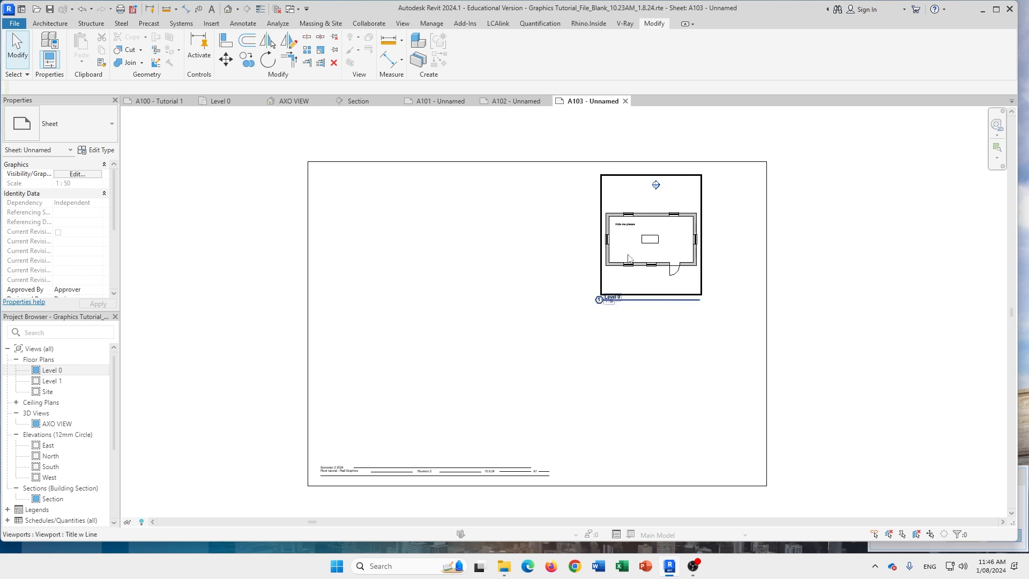
Compare the Level 0 floor plan with its viewport on sheet A103 and inspect the viewport's title and scale
{"action": "double_click", "coordinate": [52, 370]}
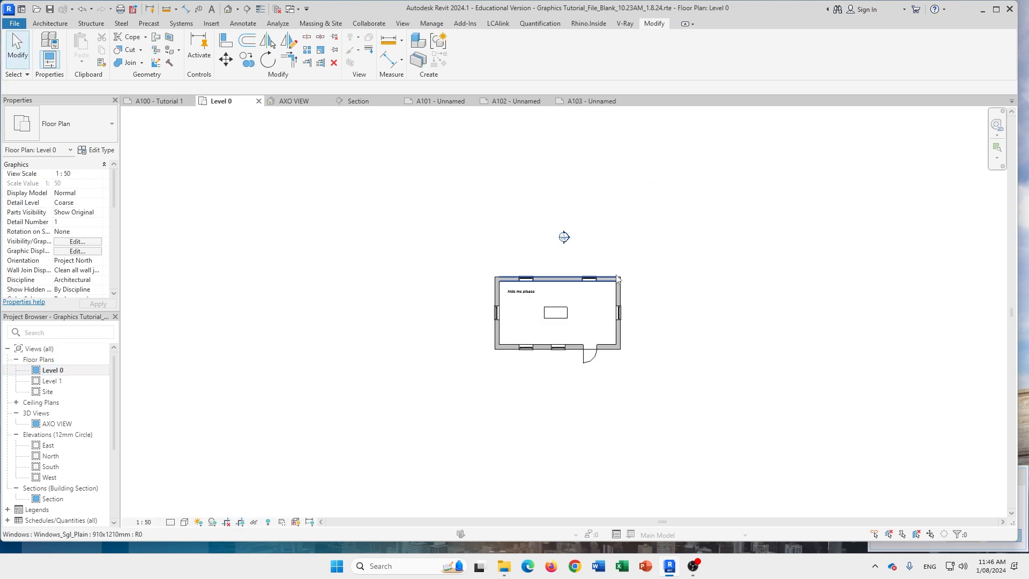
{"action": "scroll", "coordinate": [509, 278], "scroll_direction": "up", "scroll_amount": 2}
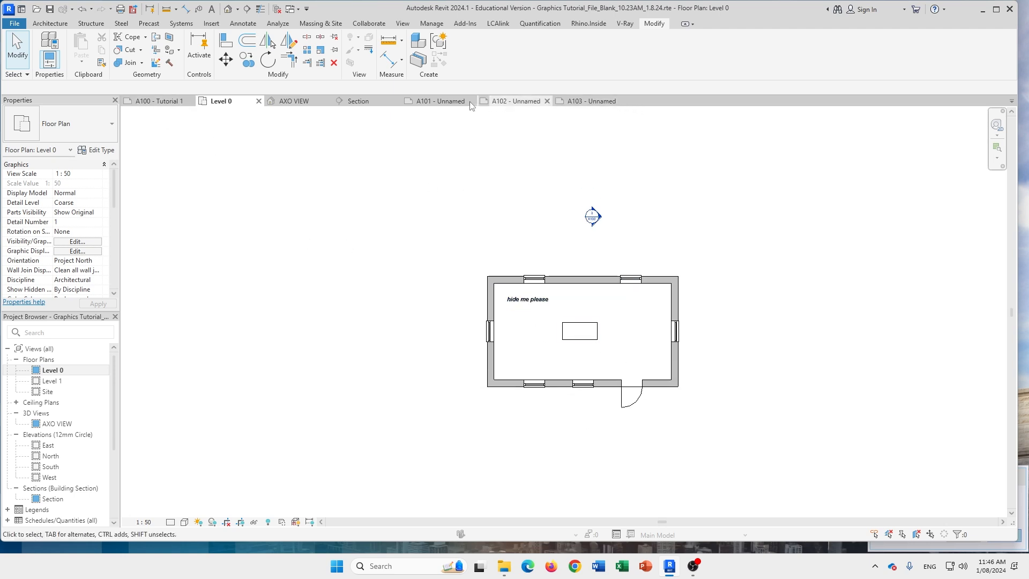
{"action": "left_click", "coordinate": [589, 101]}
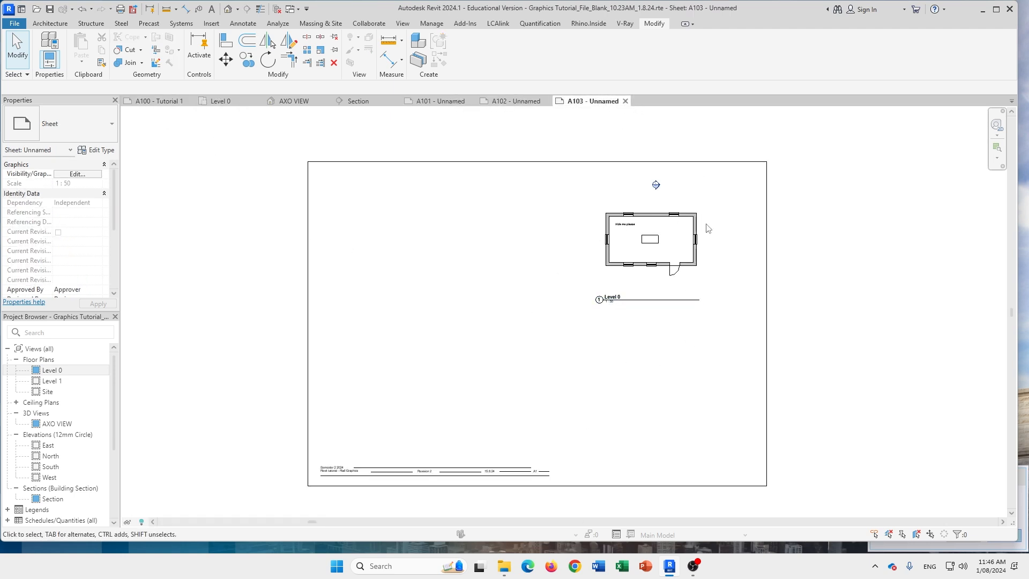
{"action": "scroll", "coordinate": [689, 257], "scroll_direction": "up", "scroll_amount": 2}
{"action": "scroll", "coordinate": [685, 366], "scroll_direction": "up", "scroll_amount": 1}
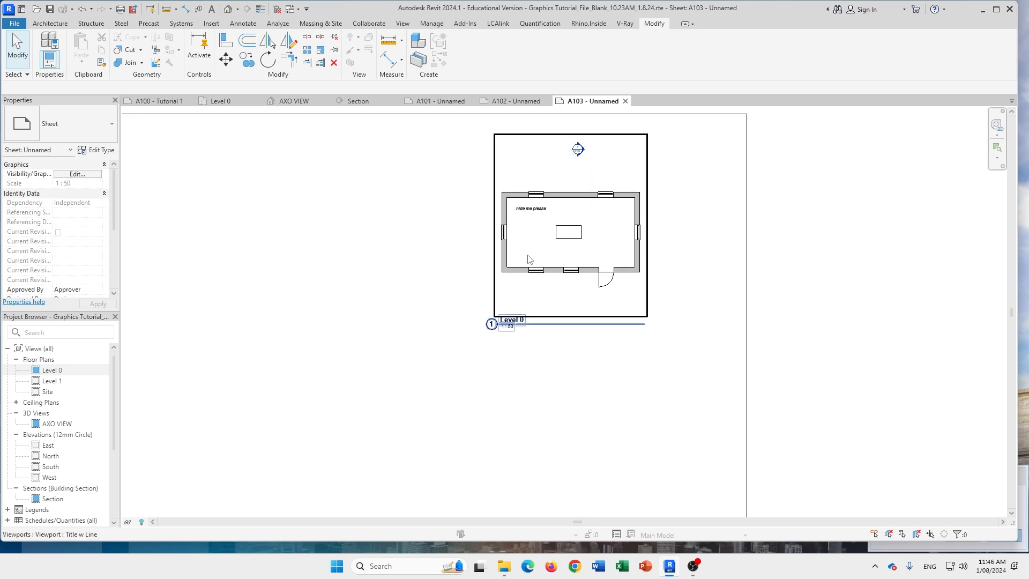
{"action": "scroll", "coordinate": [504, 326], "scroll_direction": "up", "scroll_amount": 2}
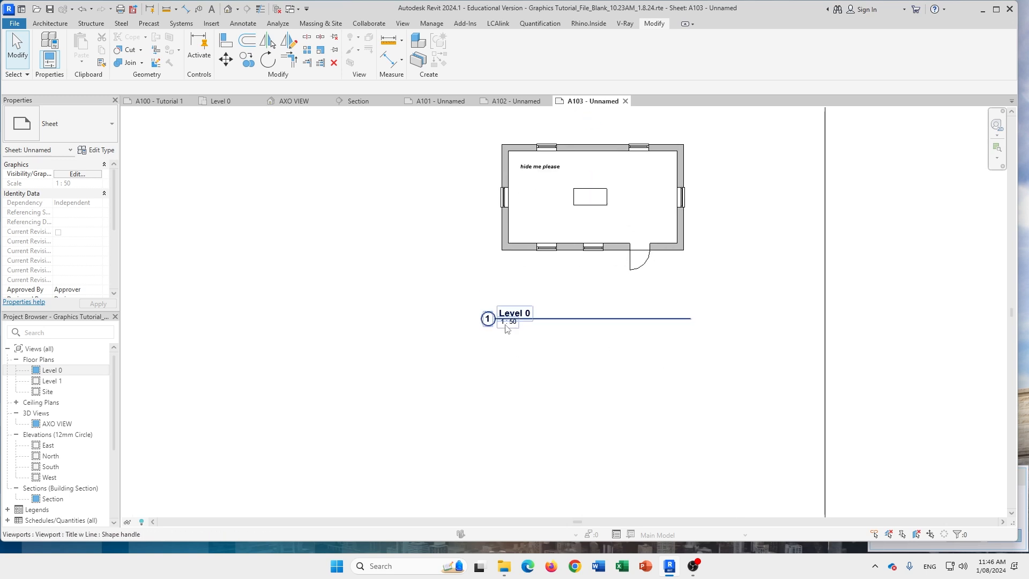
{"action": "scroll", "coordinate": [507, 326], "scroll_direction": "down", "scroll_amount": 3}
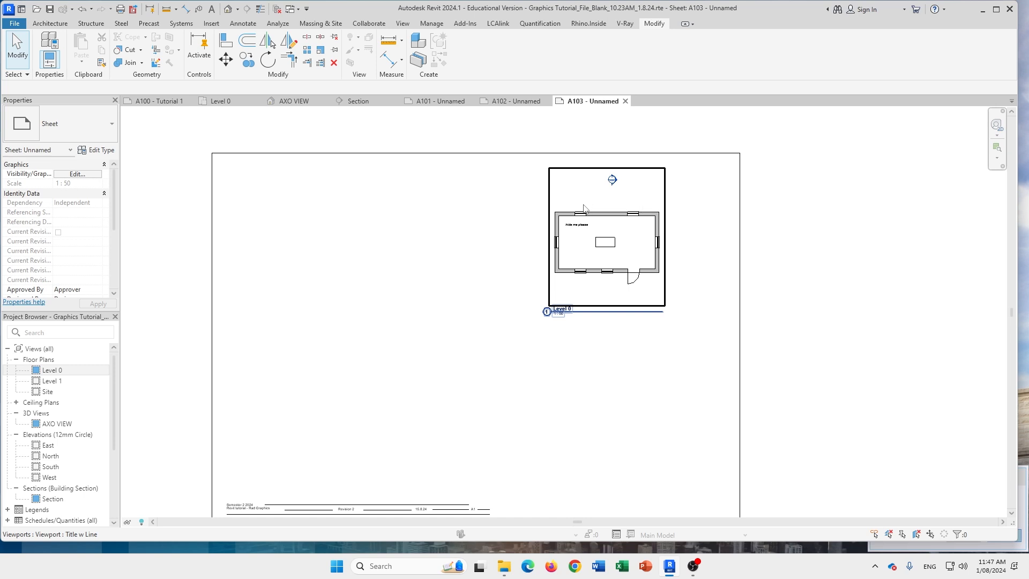
Set the Level 0 viewport's view scale to 1:100 and check the scale shown in its title
{"action": "left_click", "coordinate": [597, 248]}
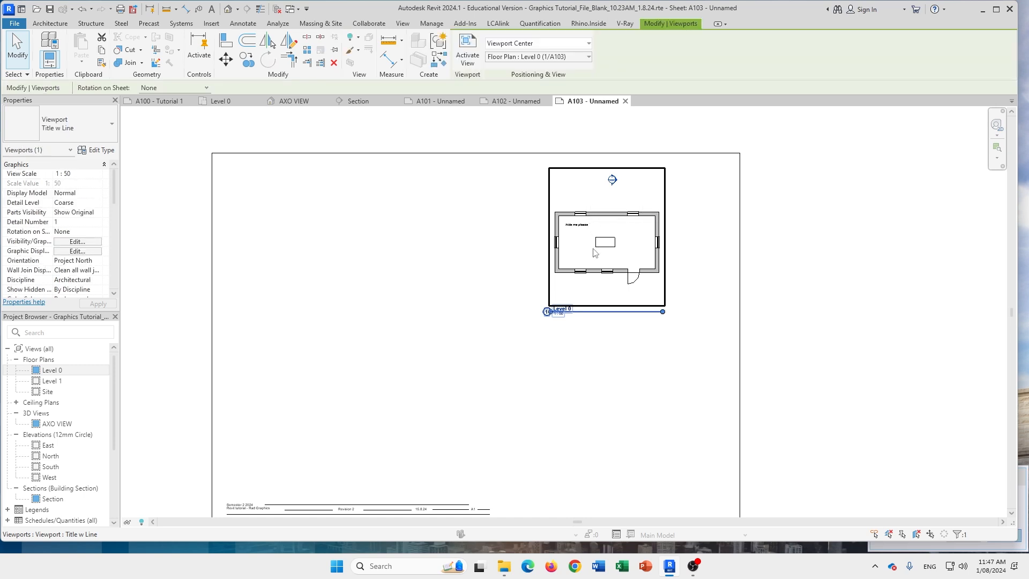
{"action": "left_click", "coordinate": [659, 372]}
{"action": "left_click", "coordinate": [625, 221]}
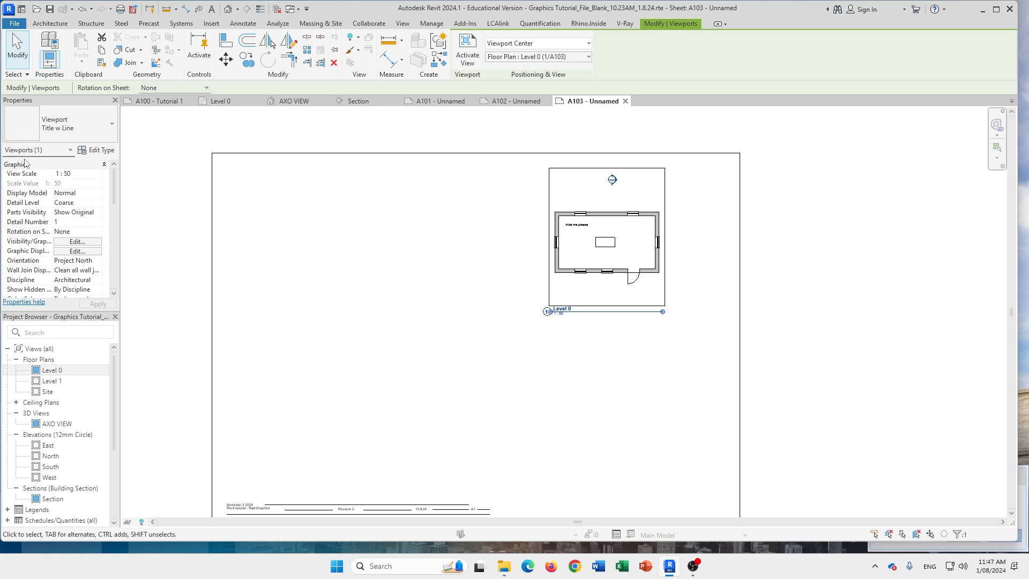
{"action": "left_click", "coordinate": [84, 176]}
{"action": "left_click", "coordinate": [98, 175]}
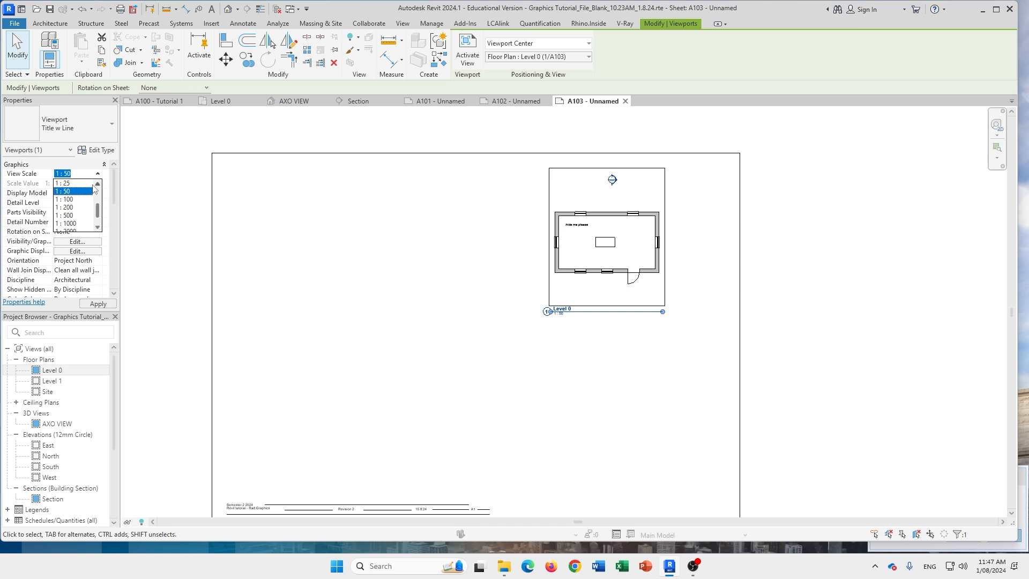
{"action": "left_click", "coordinate": [69, 201]}
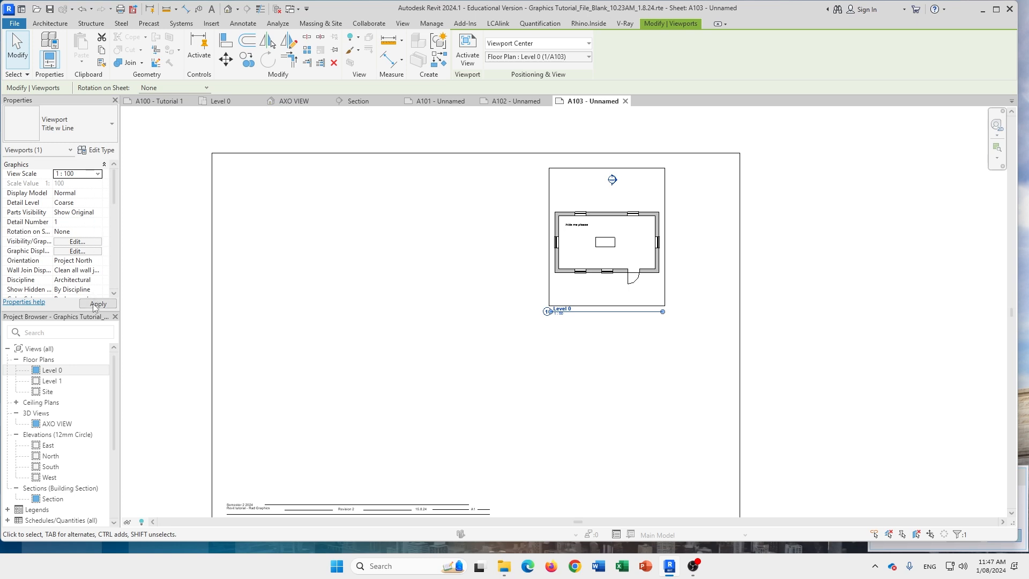
{"action": "left_click", "coordinate": [94, 305]}
{"action": "left_click", "coordinate": [611, 348]}
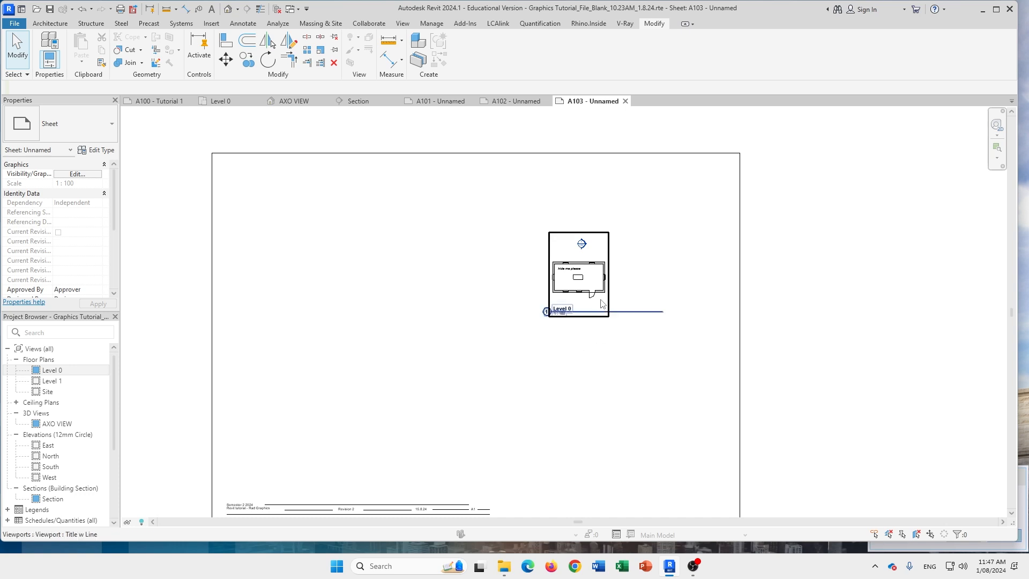
{"action": "scroll", "coordinate": [600, 294], "scroll_direction": "up", "scroll_amount": 1}
{"action": "scroll", "coordinate": [643, 324], "scroll_direction": "up", "scroll_amount": 3}
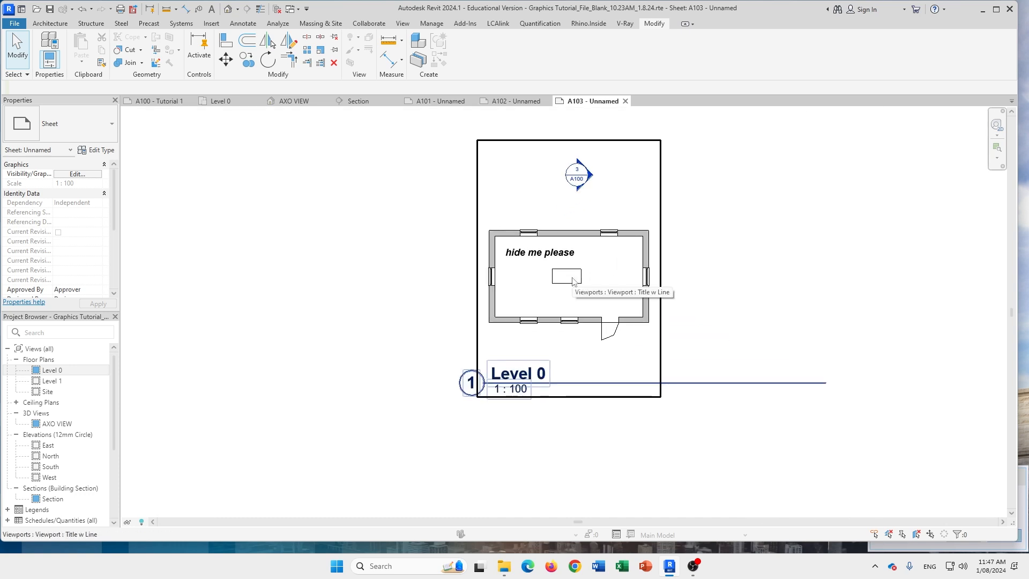
{"action": "scroll", "coordinate": [617, 302], "scroll_direction": "down", "scroll_amount": 3}
{"action": "scroll", "coordinate": [718, 258], "scroll_direction": "down", "scroll_amount": 2}
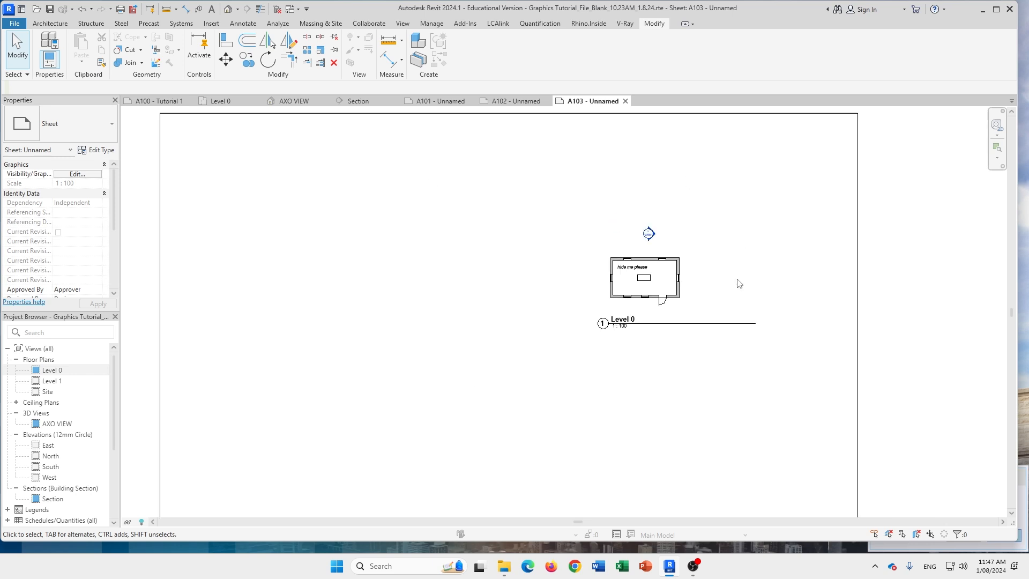
Move the Level 0 viewport closer to the upper-right corner of sheet A103
{"action": "middle_click_drag", "start_coordinate": [775, 266], "coordinate": [747, 292]}
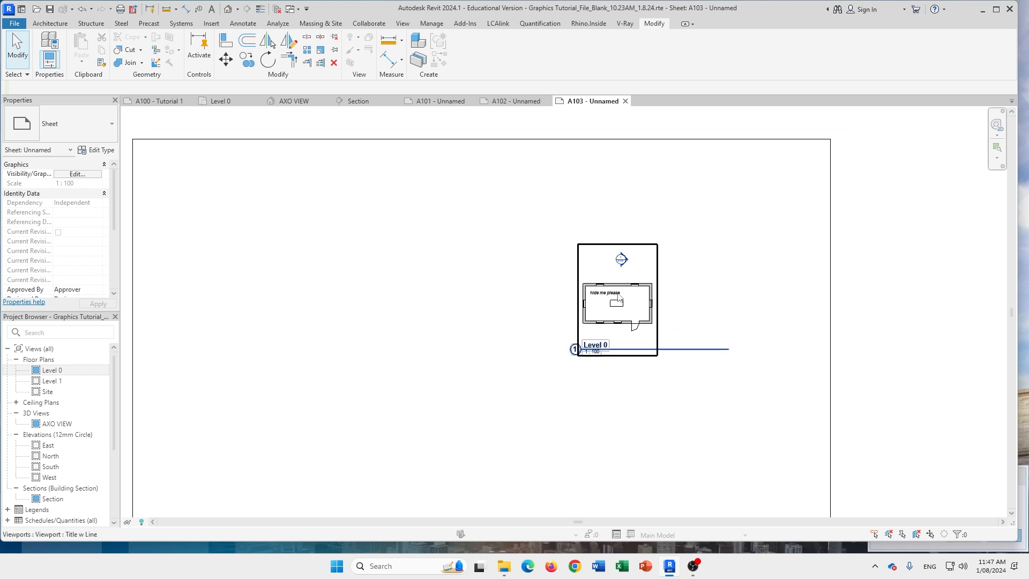
{"action": "left_click", "coordinate": [622, 297]}
{"action": "left_click_drag", "start_coordinate": [605, 290], "coordinate": [635, 230]}
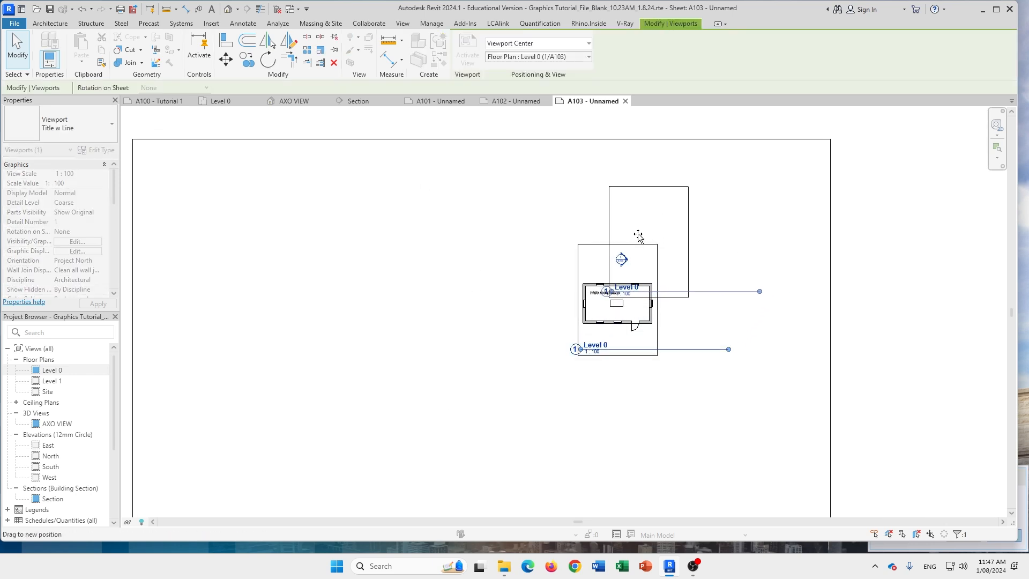
{"action": "left_click", "coordinate": [726, 349]}
{"action": "scroll", "coordinate": [716, 335], "scroll_direction": "down", "scroll_amount": 1}
{"action": "middle_click_drag", "start_coordinate": [716, 335], "coordinate": [679, 355]}
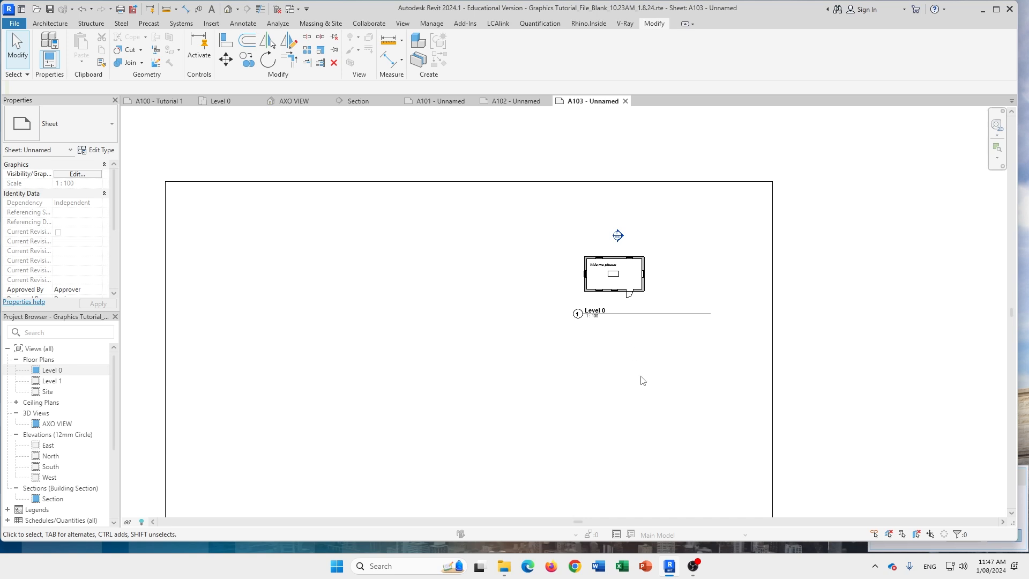
{"action": "scroll", "coordinate": [641, 376], "scroll_direction": "down", "scroll_amount": 1}
{"action": "middle_click_drag", "start_coordinate": [648, 352], "coordinate": [636, 335]}
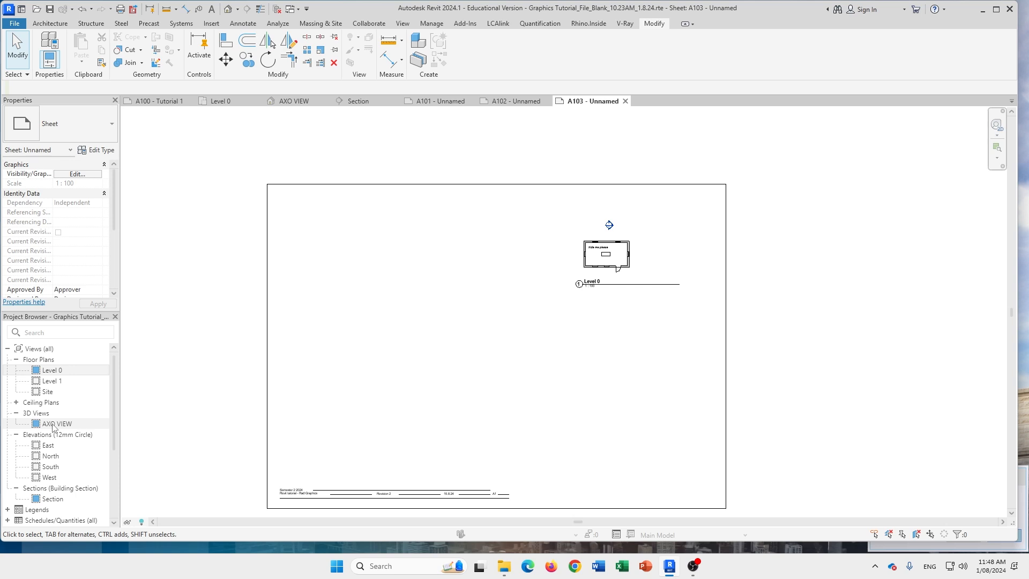
Remove AXO VIEW from its existing sheet and place it in the upper-left area of sheet A103
{"action": "left_click_drag", "start_coordinate": [54, 426], "coordinate": [373, 310]}
{"action": "left_click", "coordinate": [580, 312]}
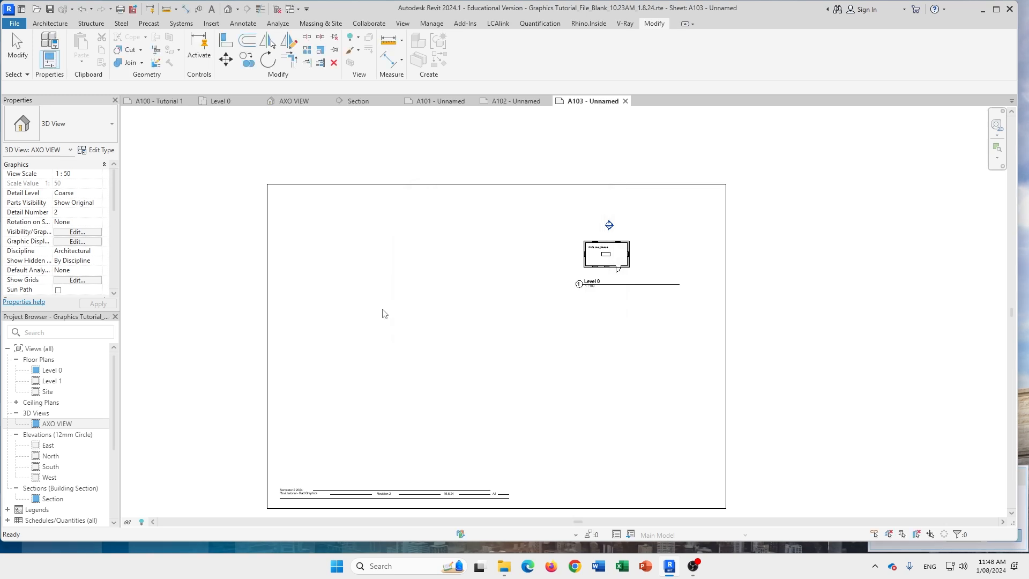
{"action": "right_click", "coordinate": [52, 426]}
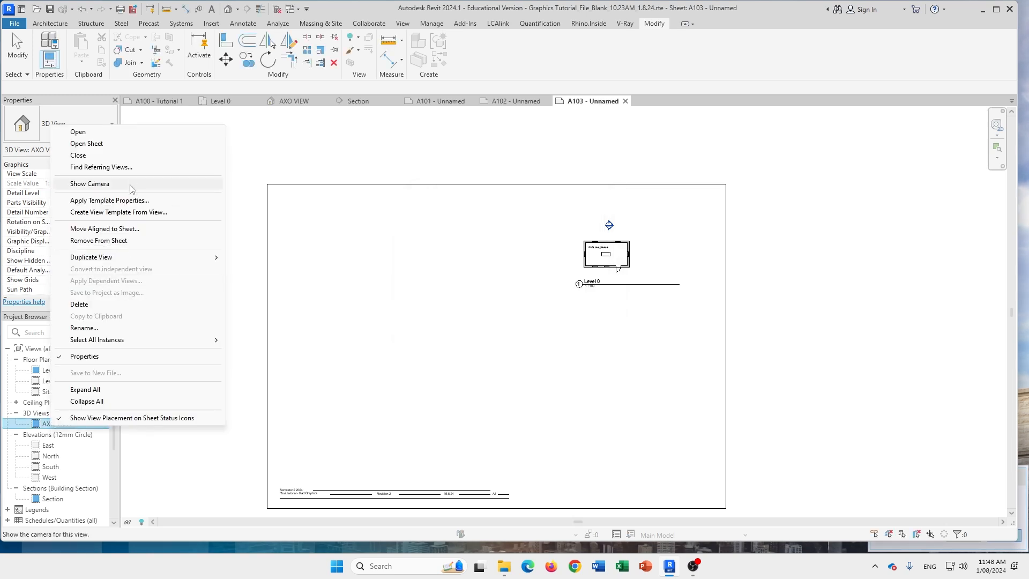
{"action": "left_click", "coordinate": [111, 241]}
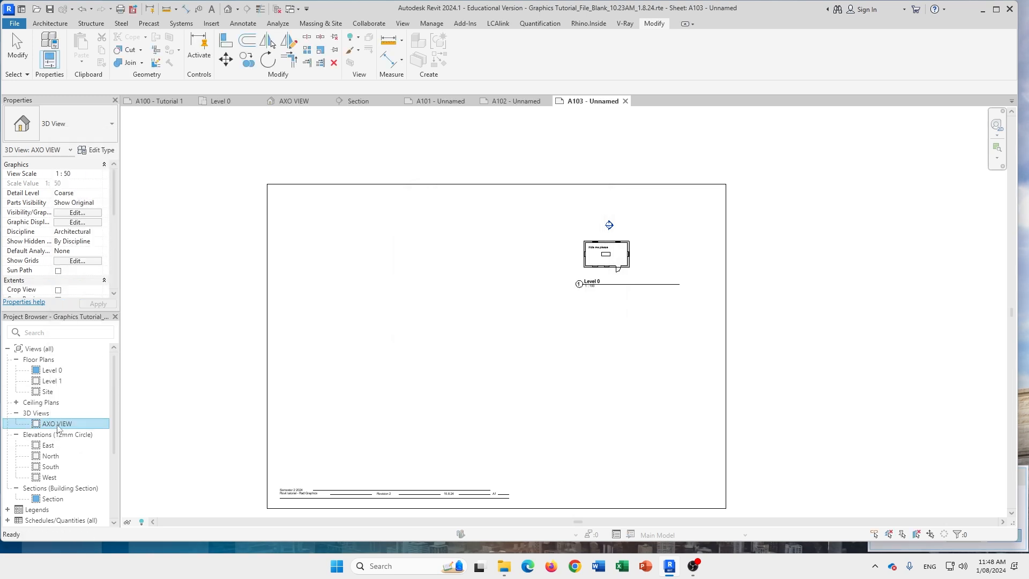
{"action": "left_click_drag", "start_coordinate": [57, 424], "coordinate": [366, 265]}
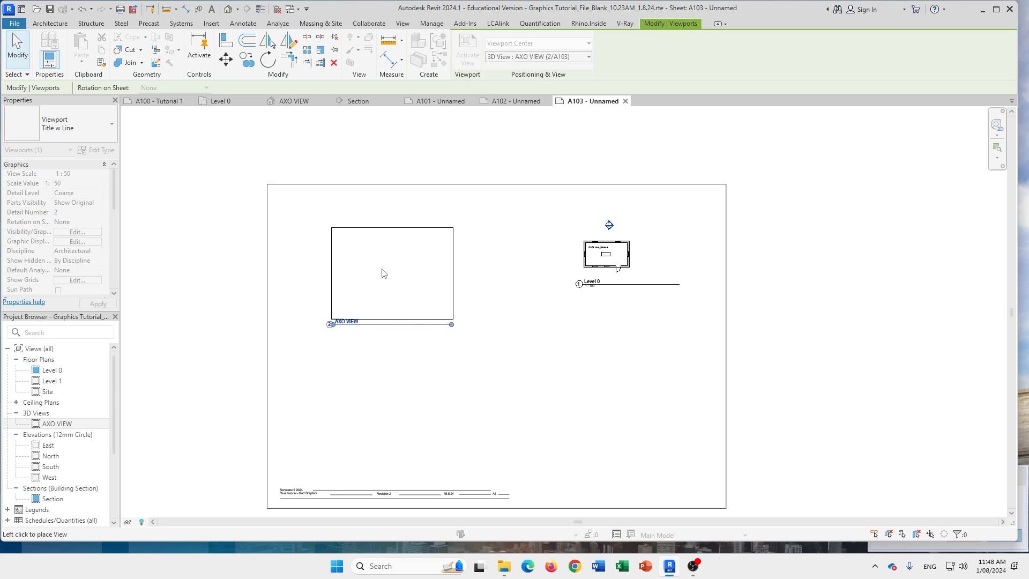
{"action": "left_click", "coordinate": [374, 263]}
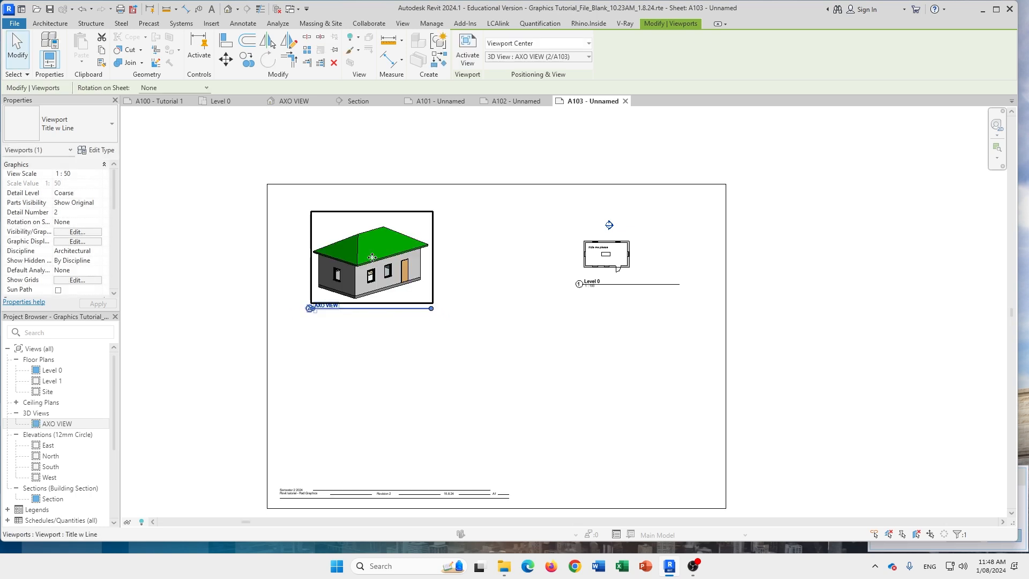
{"action": "left_click", "coordinate": [472, 365]}
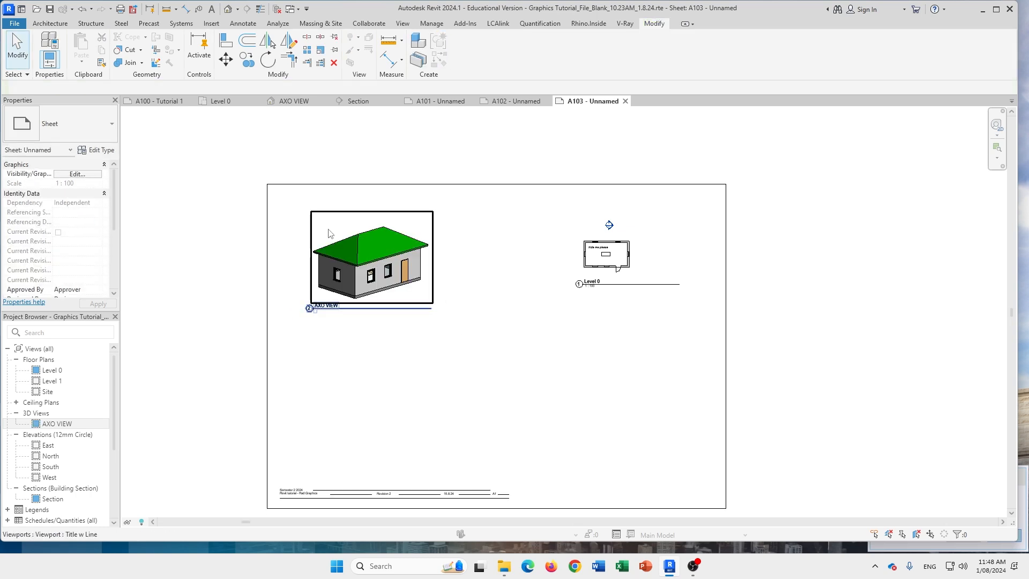
Set the Level 0 viewport's view scale to 1:50 and move it inside the sheet border, aligned with the AXO VIEW title
{"action": "left_click", "coordinate": [362, 247]}
{"action": "left_click", "coordinate": [606, 256]}
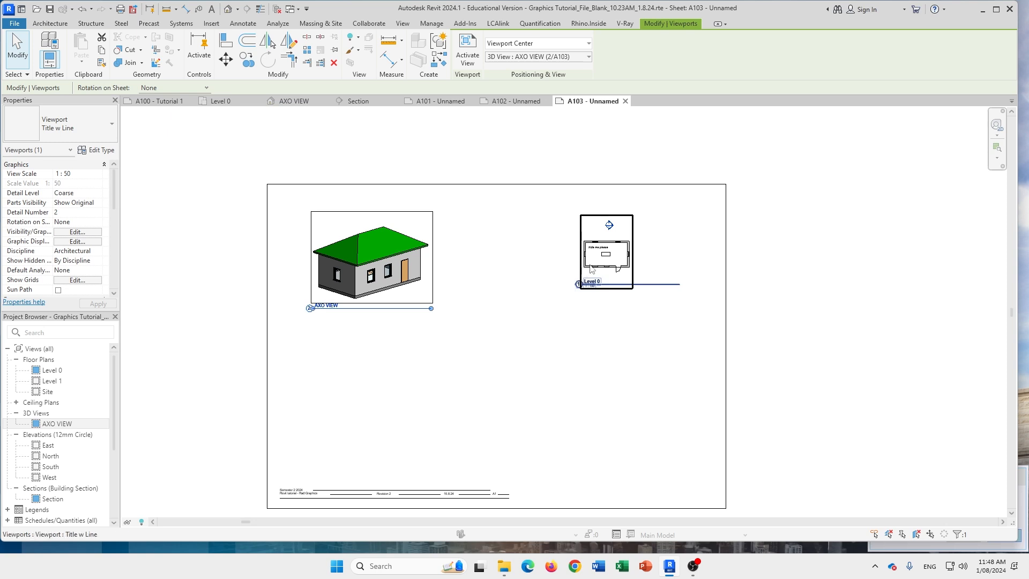
{"action": "left_click", "coordinate": [80, 173]}
{"action": "left_click", "coordinate": [98, 173]}
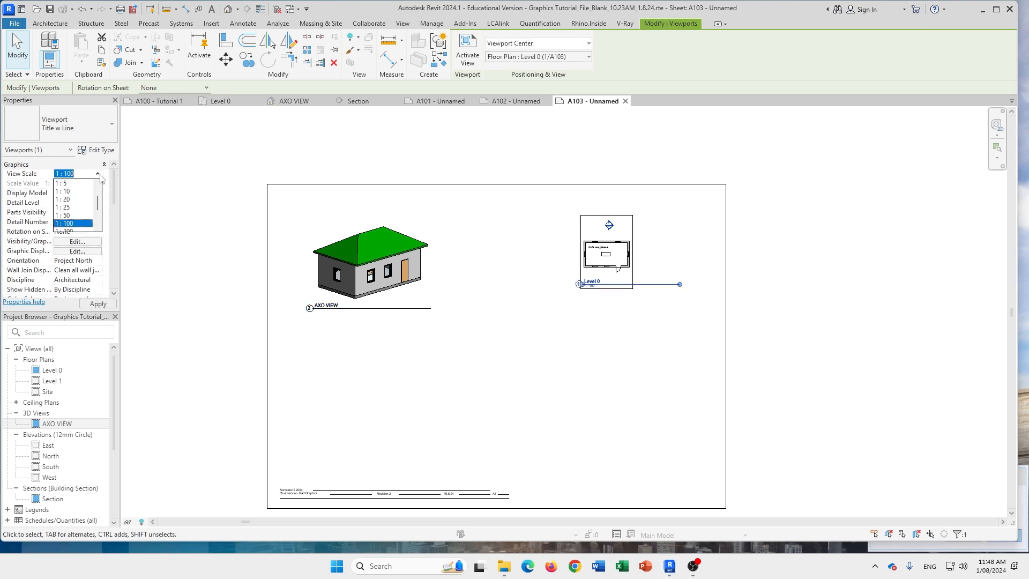
{"action": "left_click", "coordinate": [71, 216]}
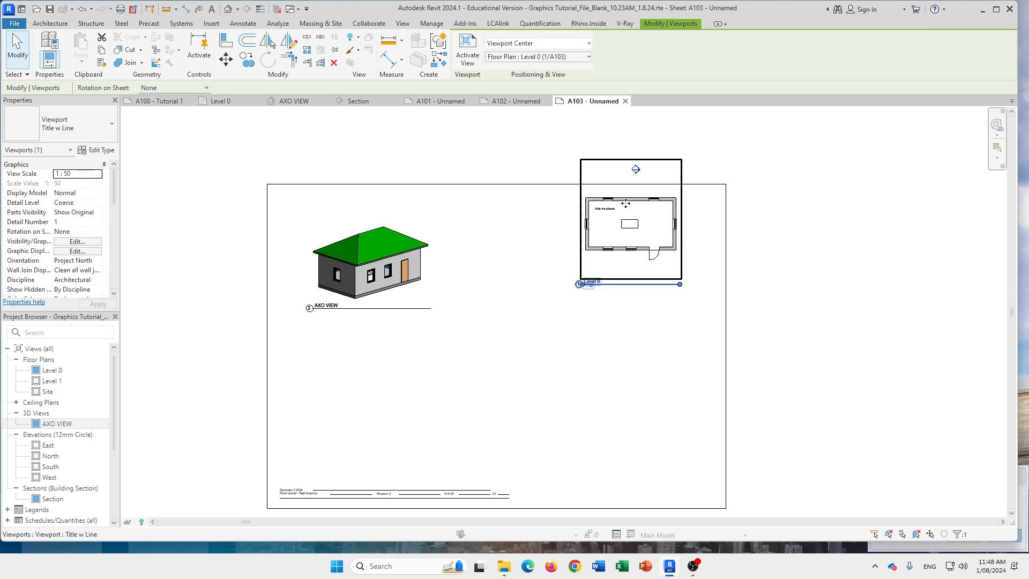
{"action": "left_click_drag", "start_coordinate": [627, 214], "coordinate": [631, 256]}
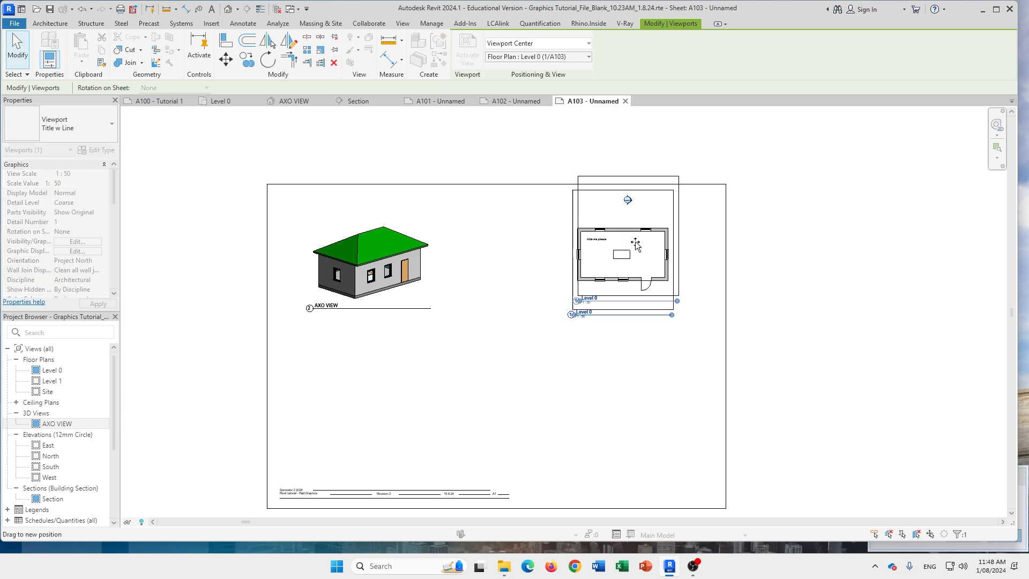
{"action": "key", "text": "Escape"}
Try to place the Section view on sheet A103 while it is still placed on sheet A100
{"action": "scroll", "coordinate": [60, 439], "scroll_direction": "down", "scroll_amount": 2}
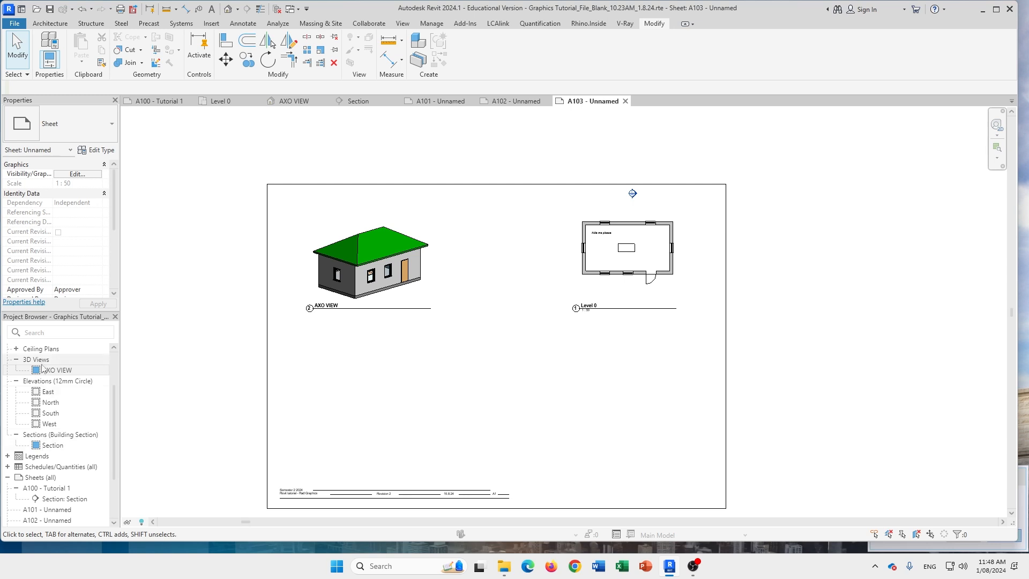
{"action": "left_click", "coordinate": [49, 445]}
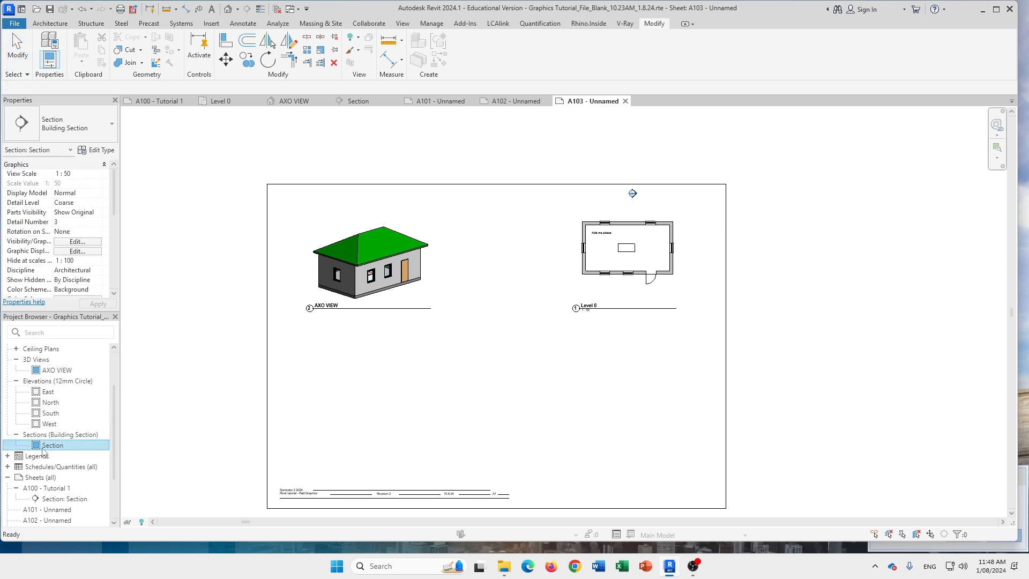
{"action": "left_click_drag", "start_coordinate": [43, 449], "coordinate": [512, 413]}
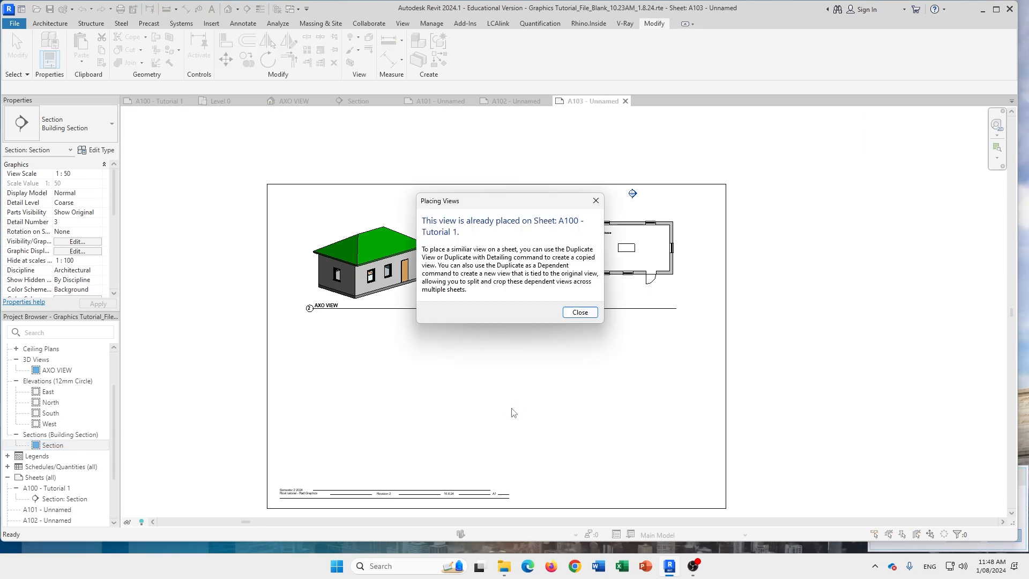
{"action": "left_click", "coordinate": [595, 201]}
{"action": "right_click", "coordinate": [49, 445]}
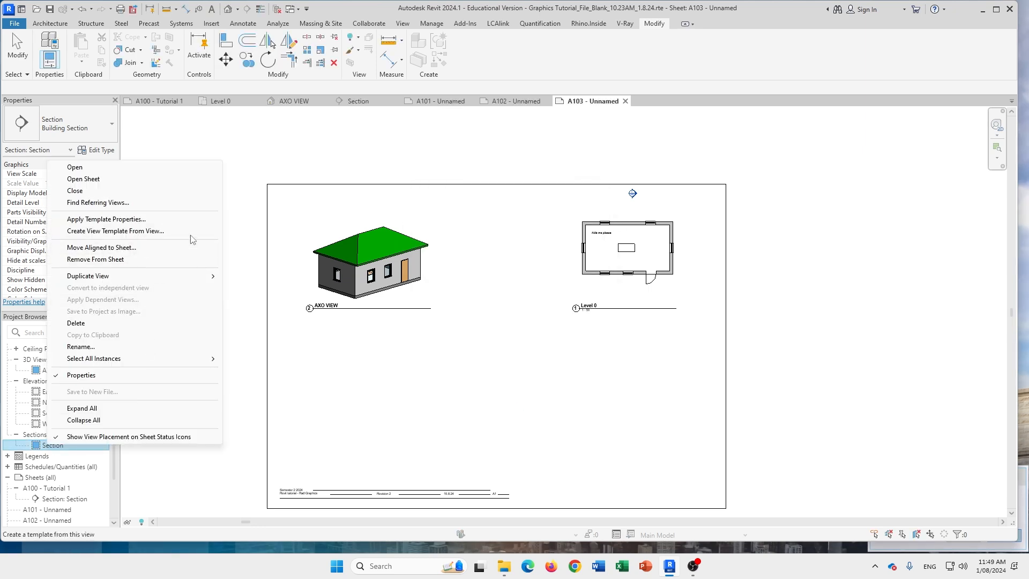
{"action": "left_click", "coordinate": [578, 417]}
{"action": "left_click_drag", "start_coordinate": [42, 446], "coordinate": [543, 410]}
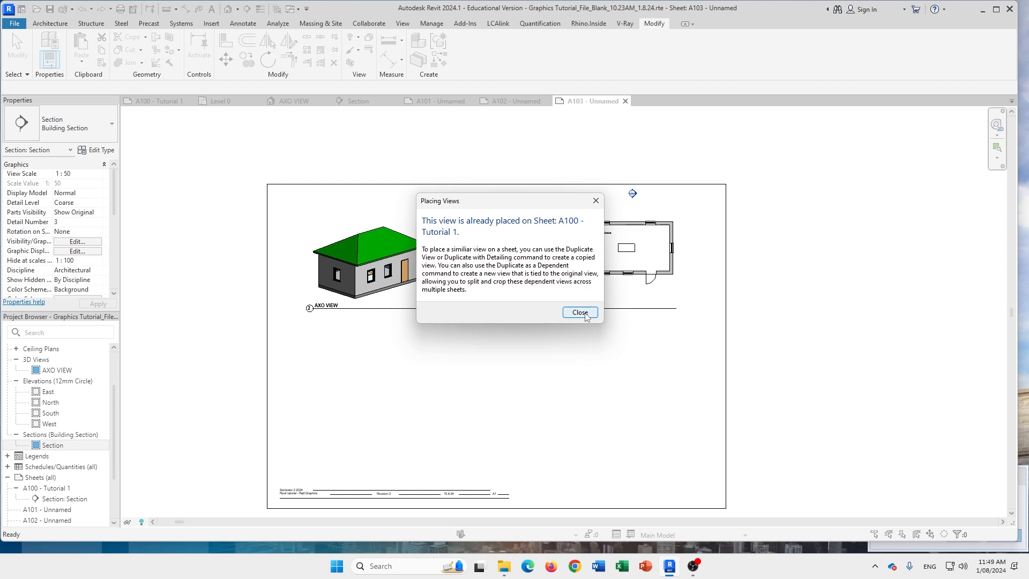
{"action": "left_click", "coordinate": [580, 312]}
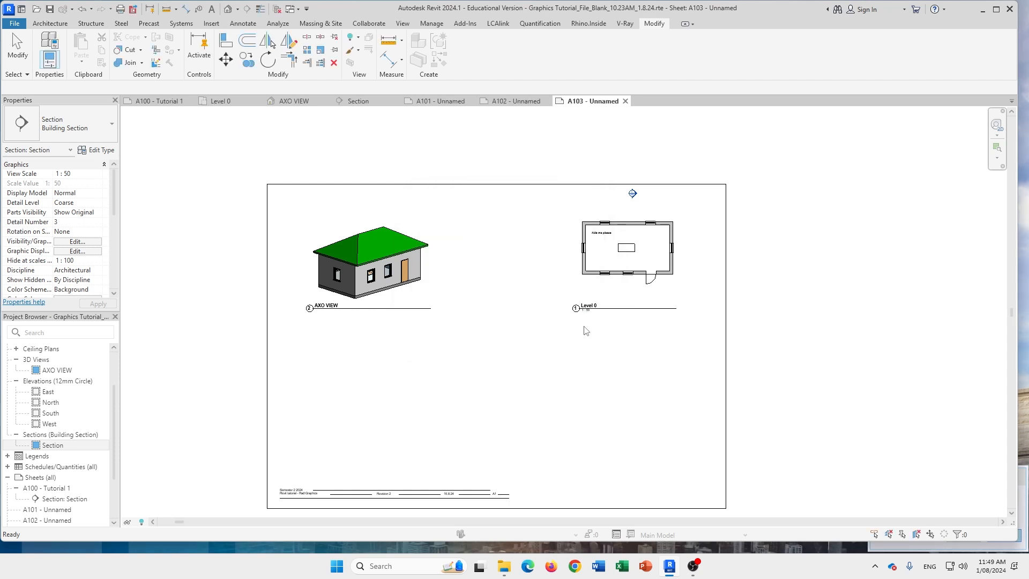
Remove the Section view from its existing sheet and place it below AXO VIEW on sheet A103
{"action": "right_click", "coordinate": [43, 445]}
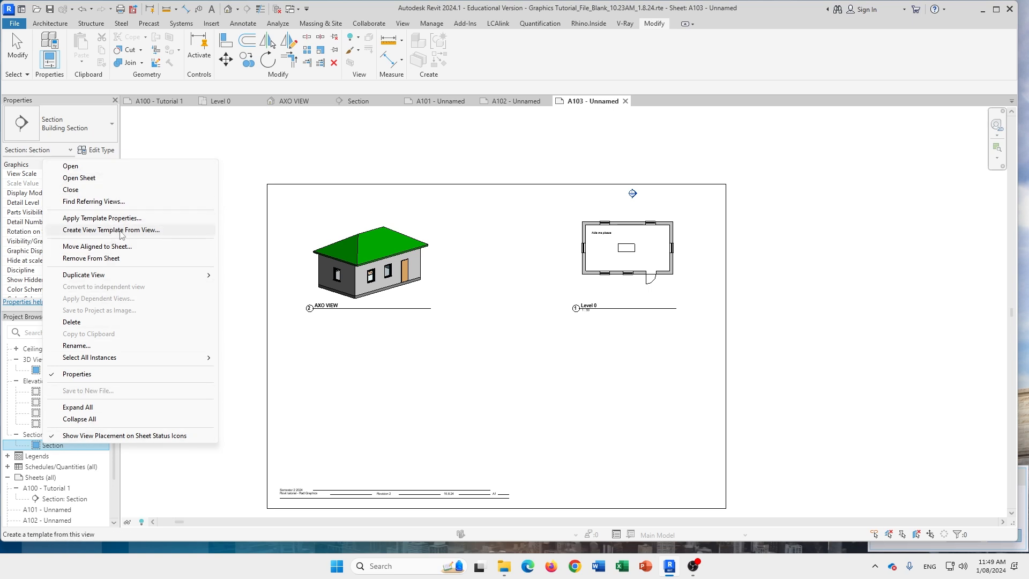
{"action": "left_click", "coordinate": [97, 258]}
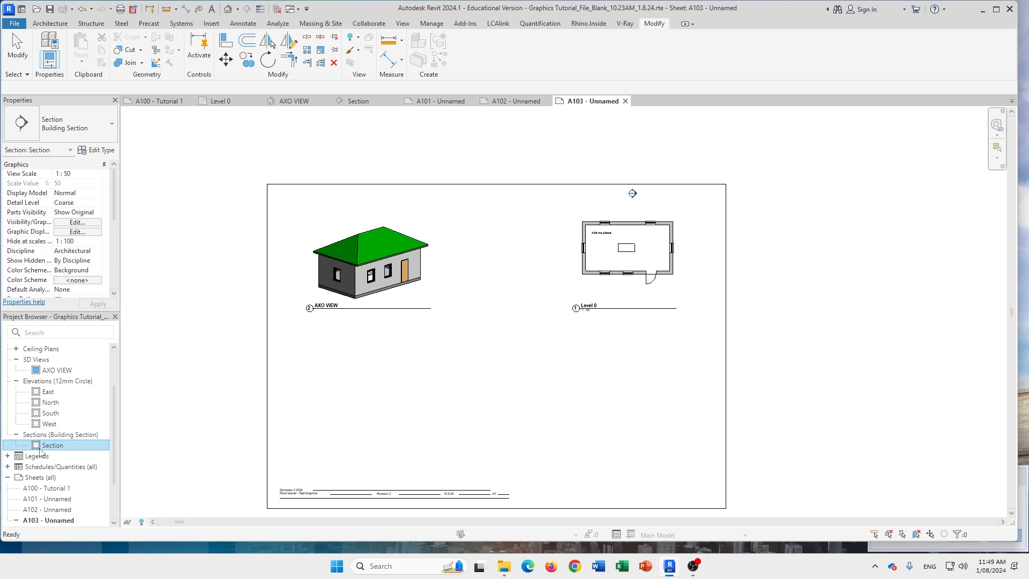
{"action": "left_click_drag", "start_coordinate": [58, 449], "coordinate": [330, 398]}
{"action": "left_click_drag", "start_coordinate": [330, 398], "coordinate": [467, 394]}
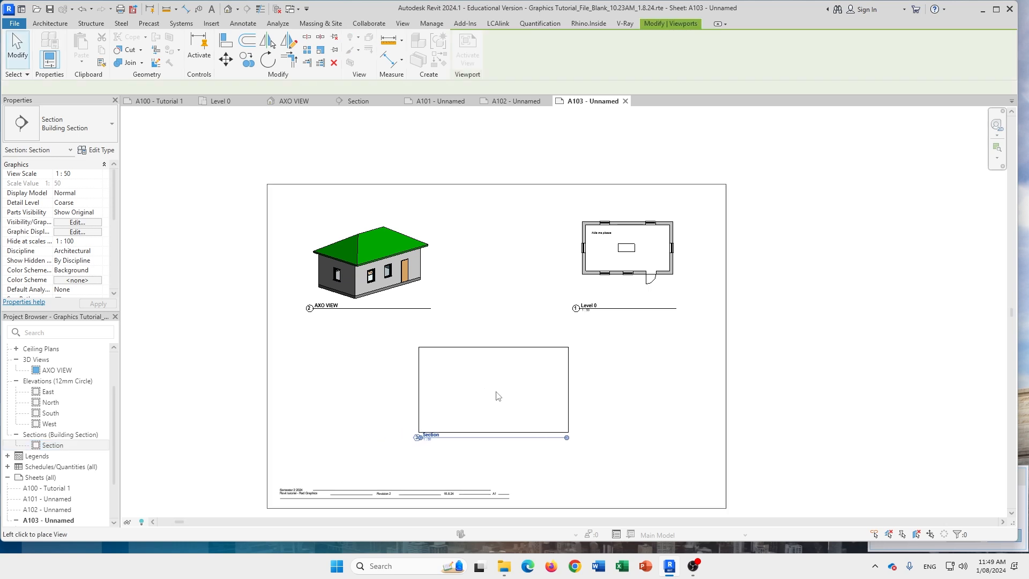
{"action": "left_click", "coordinate": [391, 412]}
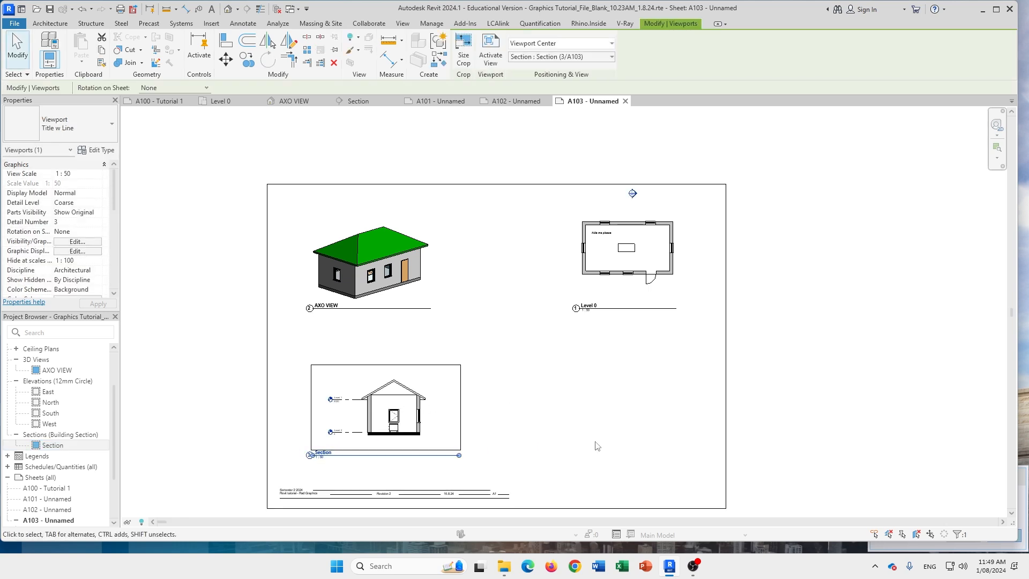
Move the Level 0 viewport slightly down and away from the right border of sheet A103
{"action": "left_click_drag", "start_coordinate": [632, 267], "coordinate": [614, 275]}
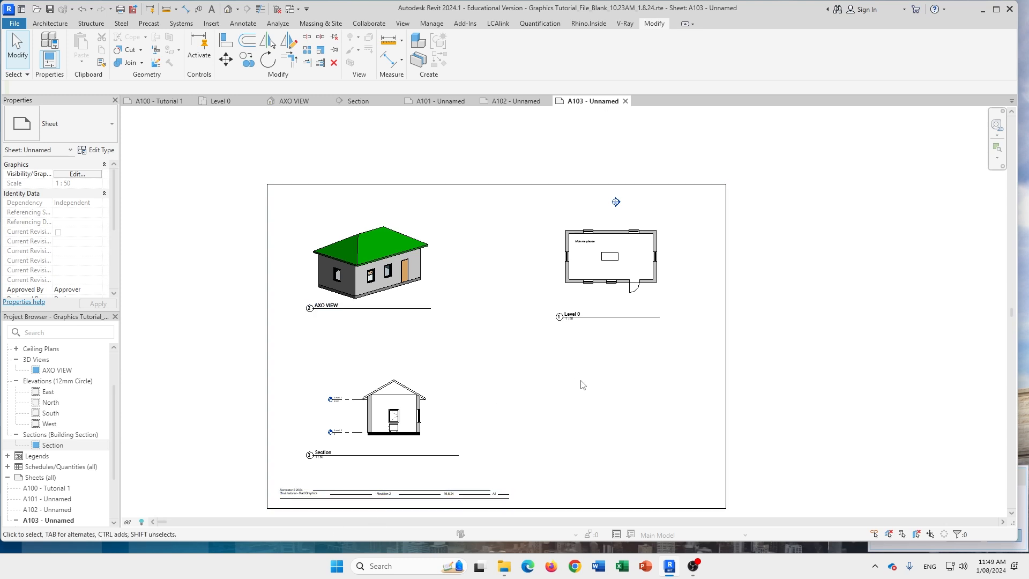
{"action": "scroll", "coordinate": [497, 411], "scroll_direction": "down", "scroll_amount": 2}
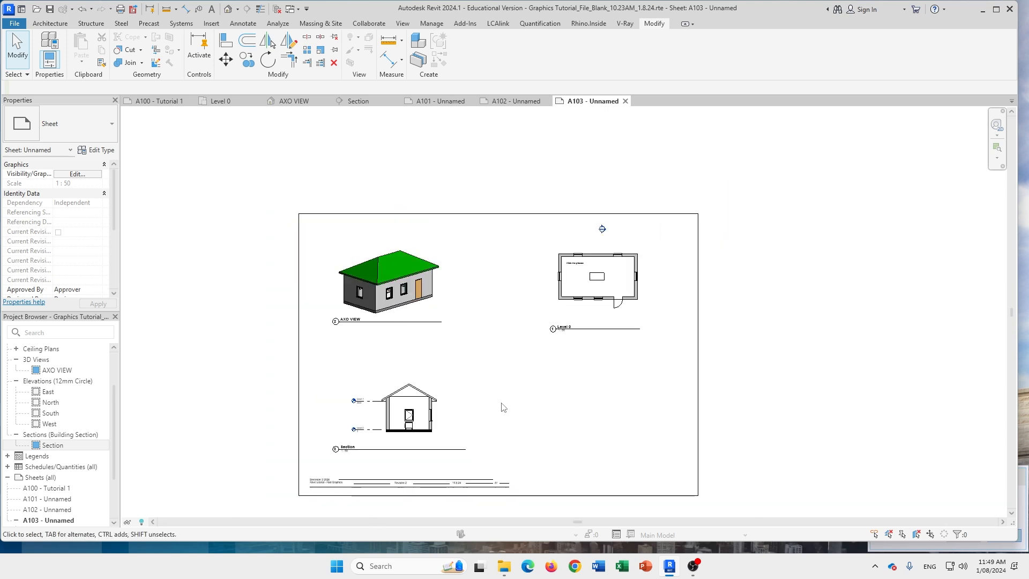
{"action": "left_click", "coordinate": [429, 407]}
{"action": "left_click", "coordinate": [563, 397]}
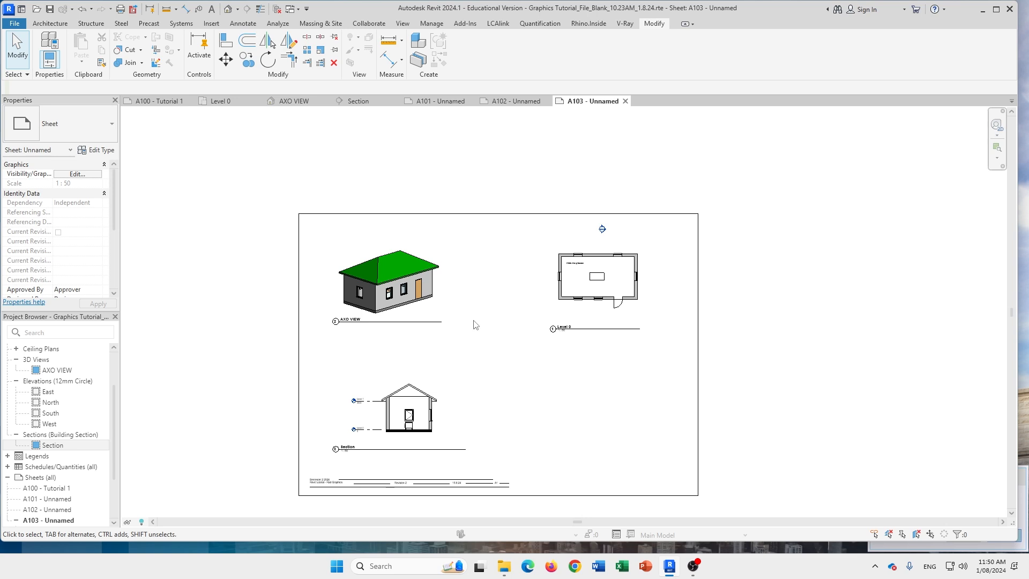
Examine the layout, title alignment and scale labels of the three viewports on sheet A103
{"action": "scroll", "coordinate": [592, 382], "scroll_direction": "up", "scroll_amount": 1}
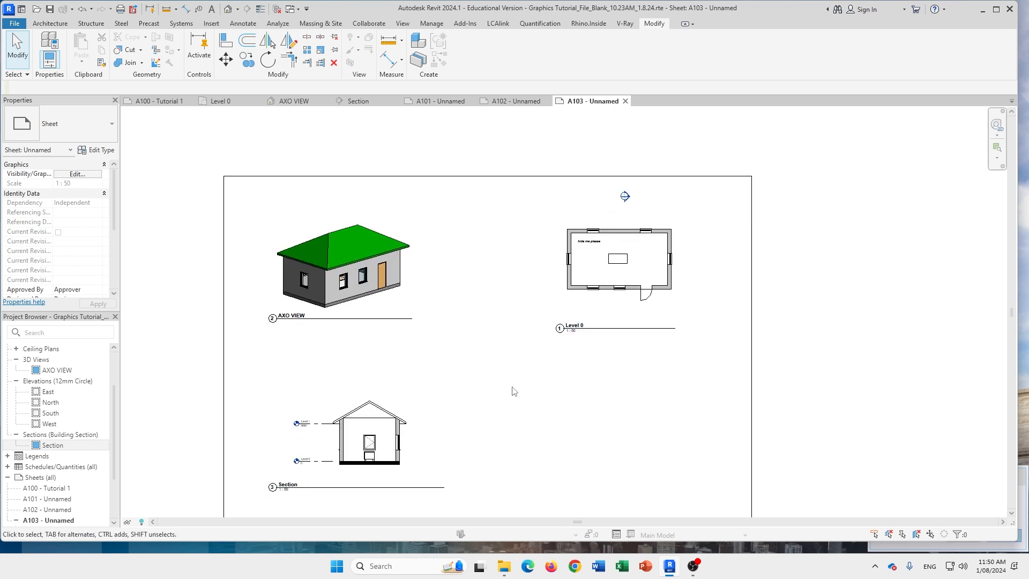
{"action": "scroll", "coordinate": [536, 383], "scroll_direction": "down", "scroll_amount": 2}
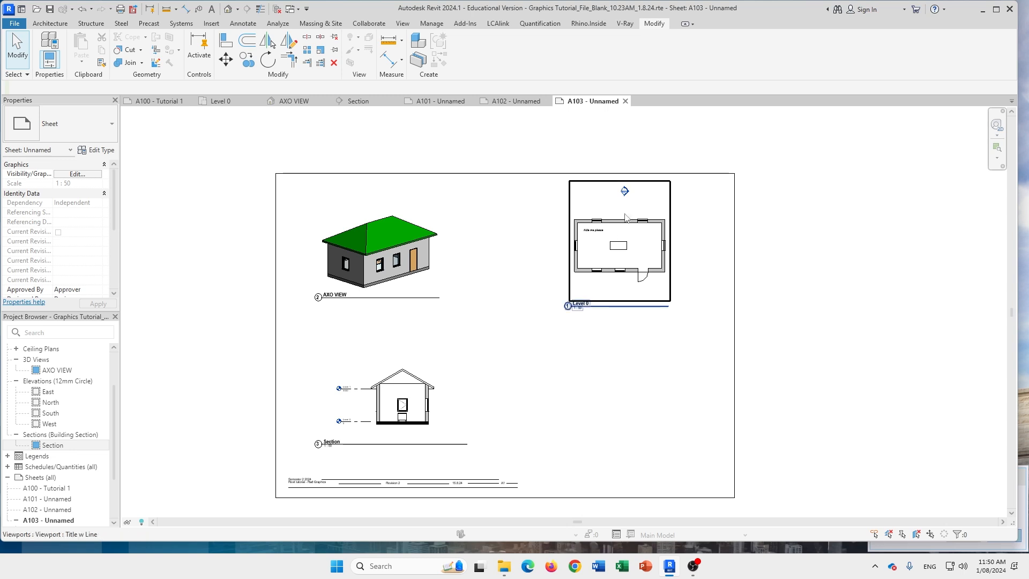
{"action": "scroll", "coordinate": [338, 301], "scroll_direction": "up", "scroll_amount": 2}
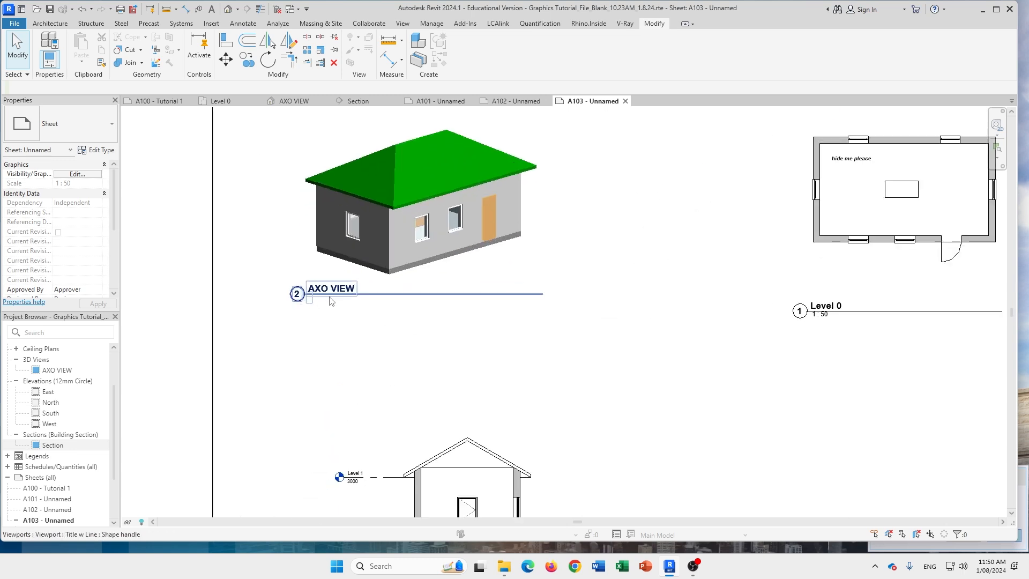
{"action": "middle_click_drag", "start_coordinate": [714, 218], "coordinate": [625, 278]}
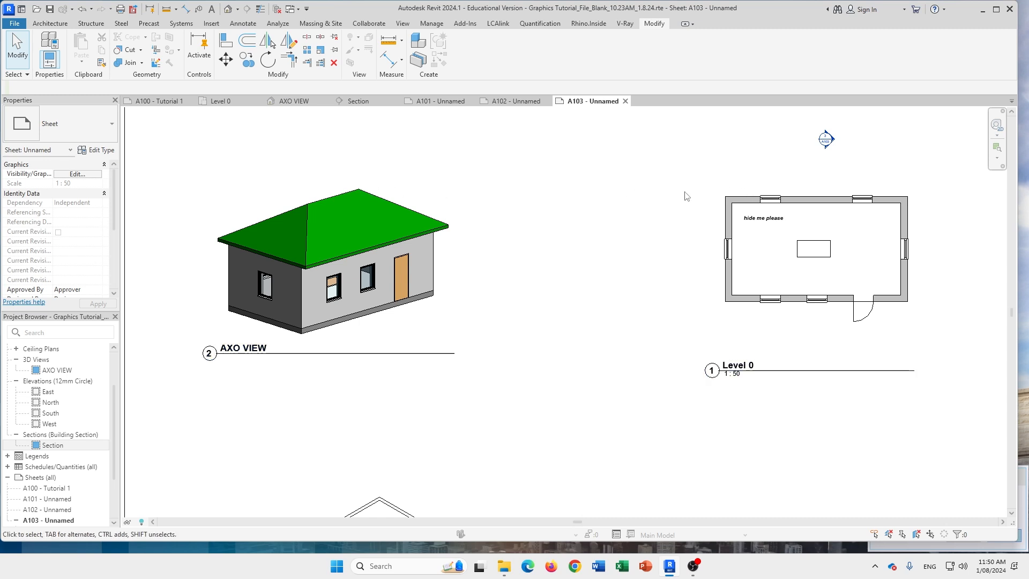
{"action": "middle_click_drag", "start_coordinate": [596, 423], "coordinate": [598, 327]}
{"action": "scroll", "coordinate": [611, 376], "scroll_direction": "down", "scroll_amount": 2}
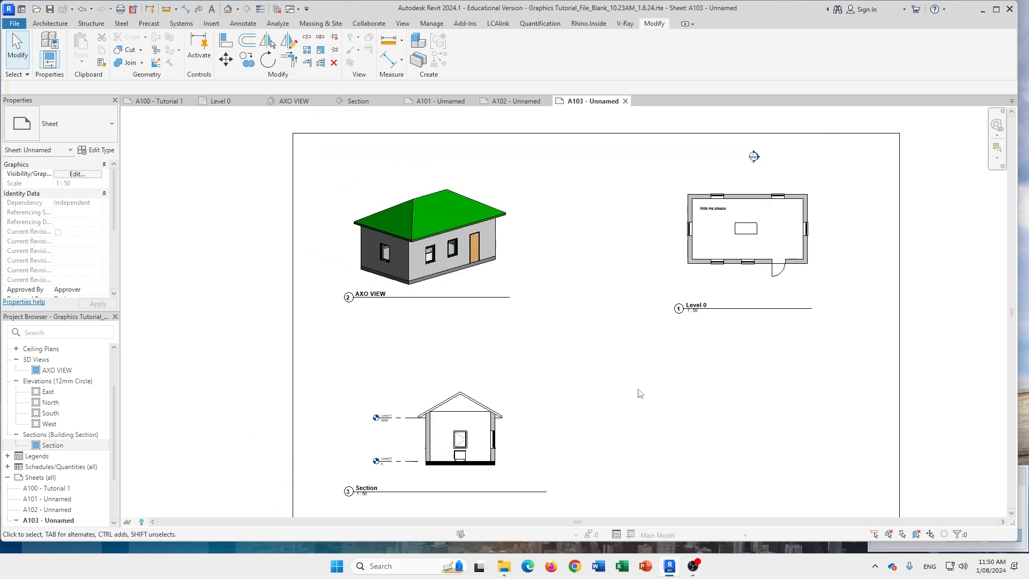
{"action": "middle_click_drag", "start_coordinate": [600, 445], "coordinate": [607, 404]}
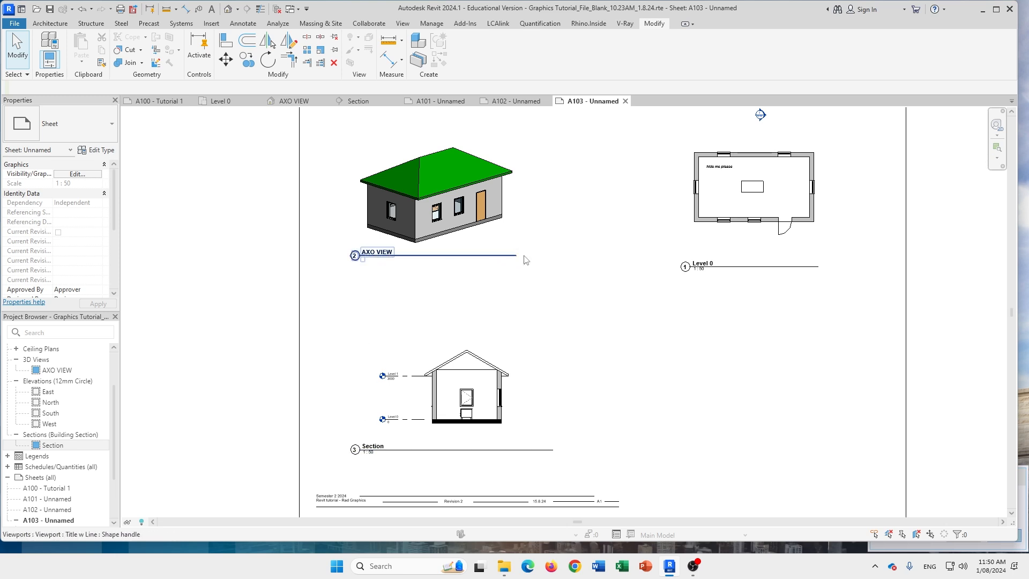
{"action": "middle_click_drag", "start_coordinate": [730, 337], "coordinate": [722, 351]}
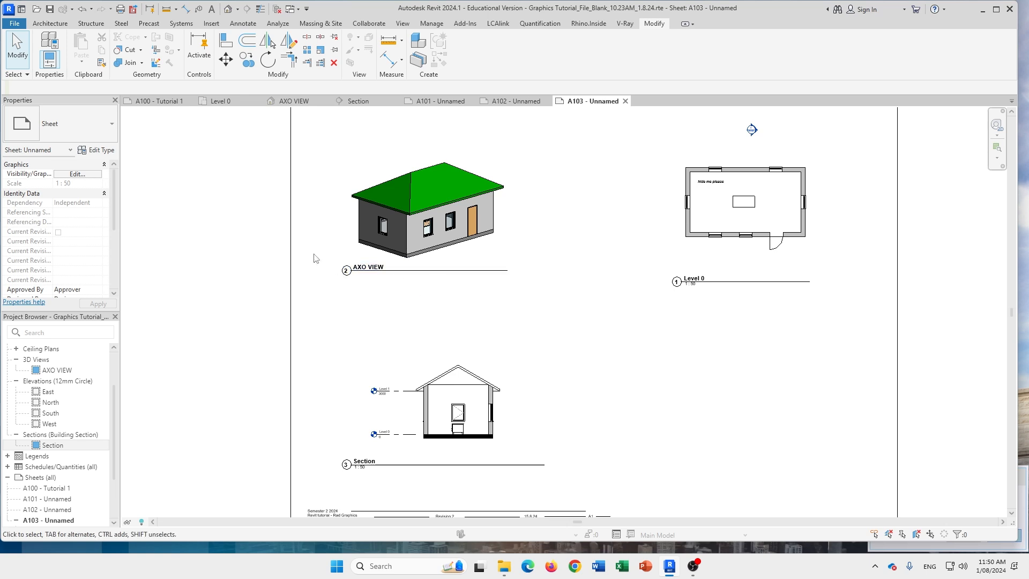
{"action": "scroll", "coordinate": [358, 276], "scroll_direction": "up", "scroll_amount": 3}
{"action": "scroll", "coordinate": [781, 286], "scroll_direction": "down", "scroll_amount": 2}
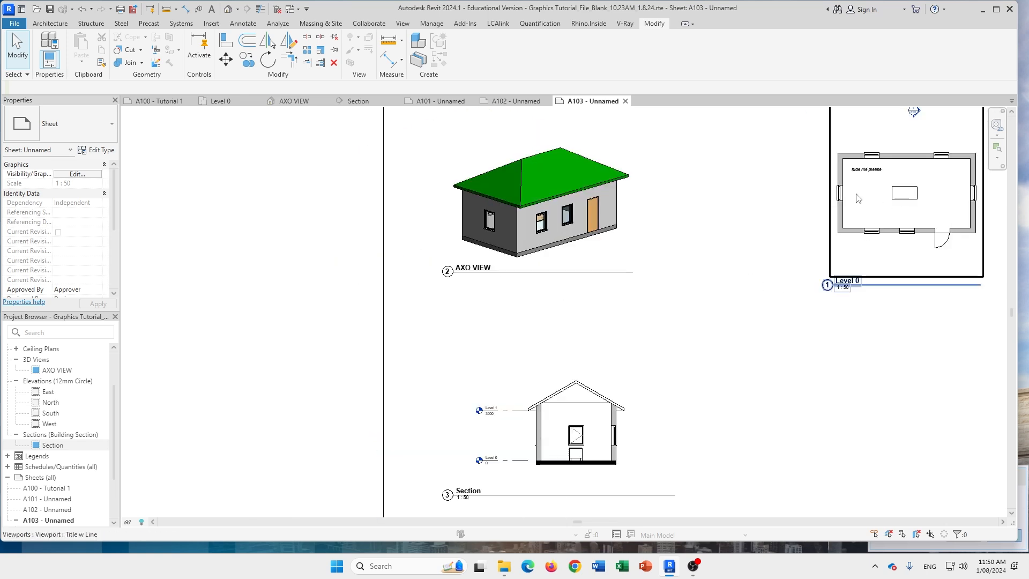
{"action": "middle_click_drag", "start_coordinate": [820, 346], "coordinate": [690, 352]}
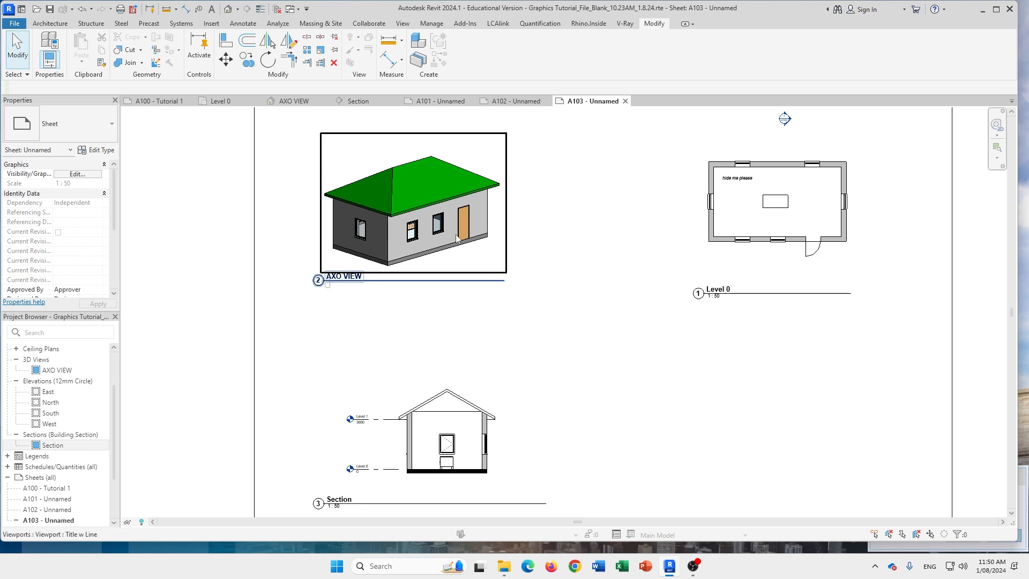
Activate the AXO VIEW viewport, turn on its crop and show the crop region, and return to the sheet
{"action": "double_click", "coordinate": [479, 236]}
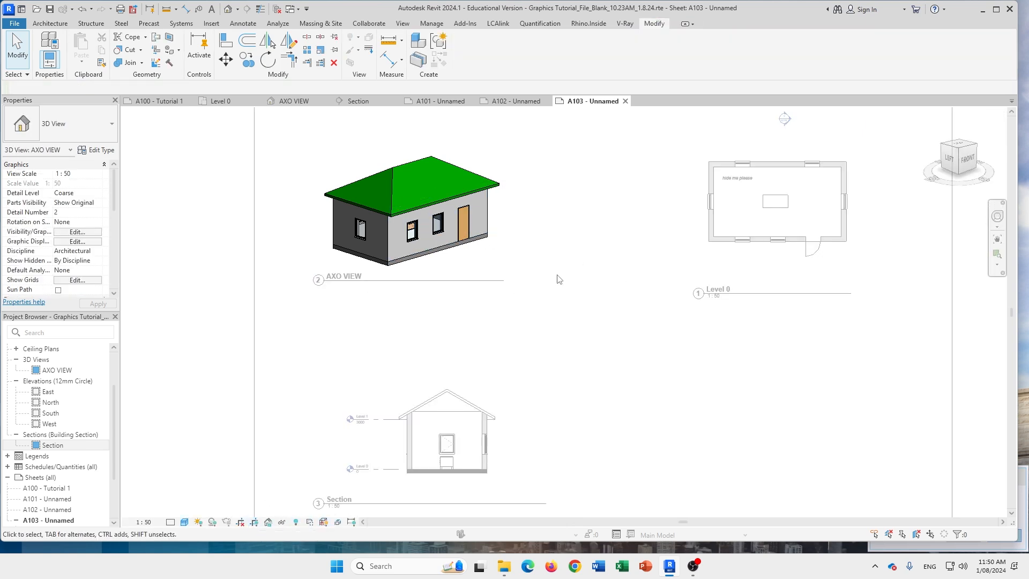
{"action": "double_click", "coordinate": [731, 370]}
{"action": "scroll", "coordinate": [531, 277], "scroll_direction": "down", "scroll_amount": 1}
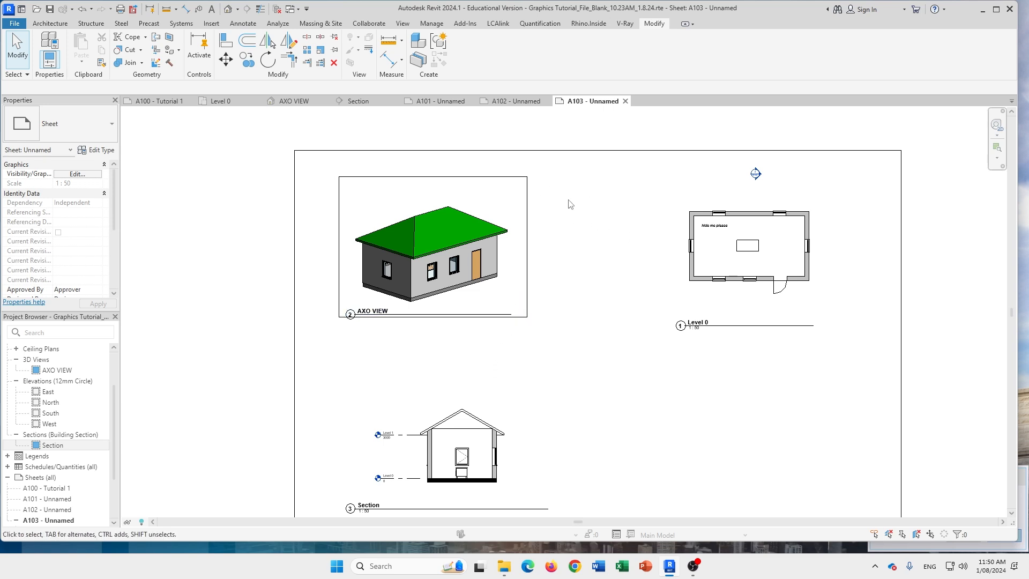
{"action": "scroll", "coordinate": [497, 193], "scroll_direction": "up", "scroll_amount": 2}
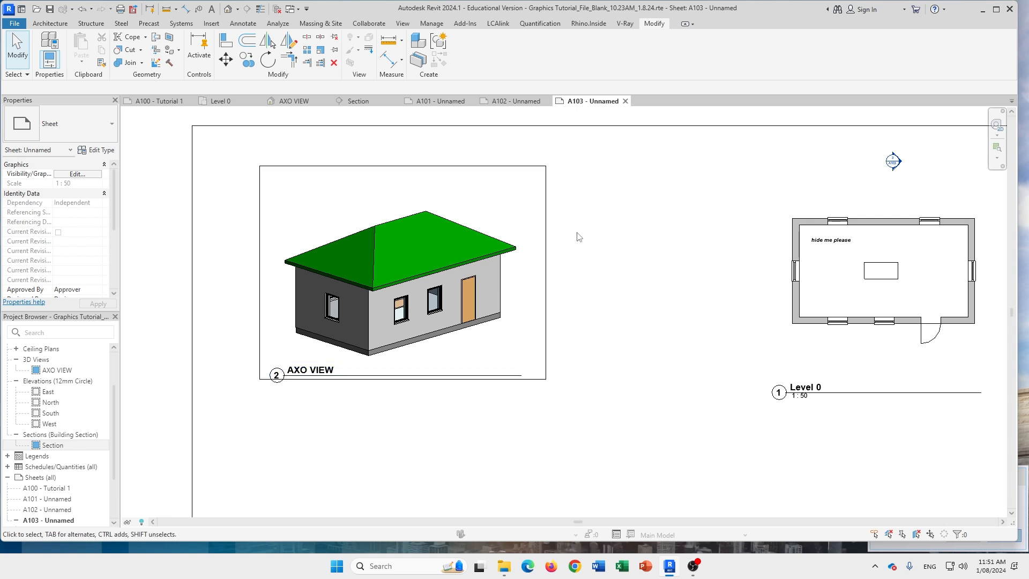
Reactivate the AXO VIEW viewport to check its framing among the other views, and return to sheet A103
{"action": "double_click", "coordinate": [528, 208]}
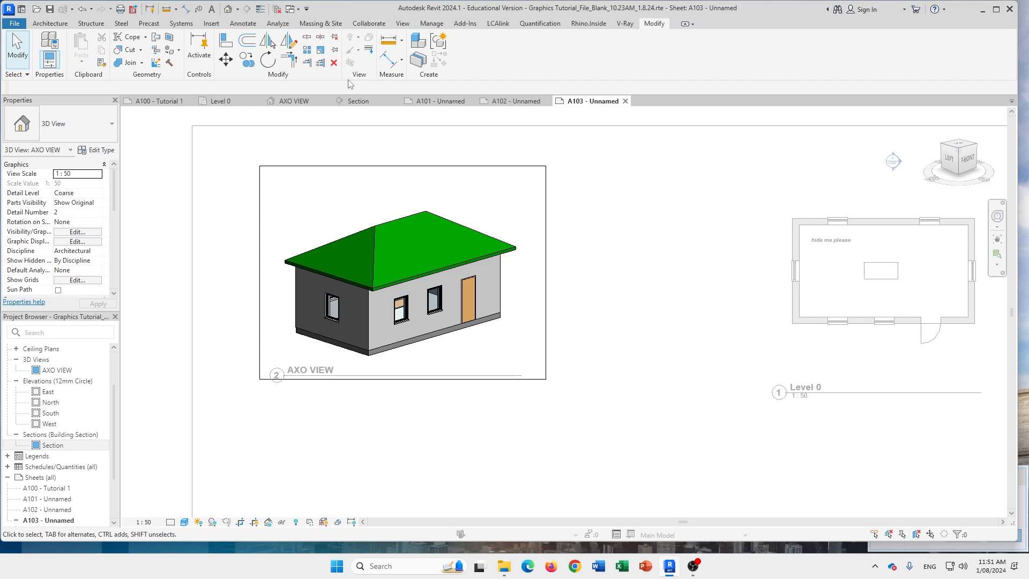
{"action": "middle_click_drag", "start_coordinate": [648, 364], "coordinate": [627, 225]}
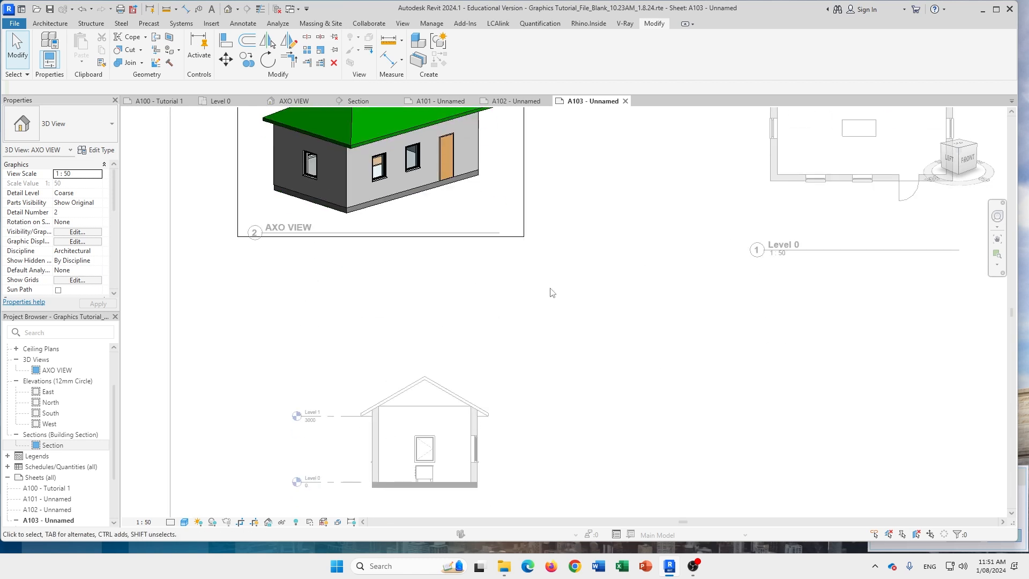
{"action": "middle_click_drag", "start_coordinate": [550, 289], "coordinate": [572, 385]}
{"action": "scroll", "coordinate": [664, 232], "scroll_direction": "down", "scroll_amount": 1}
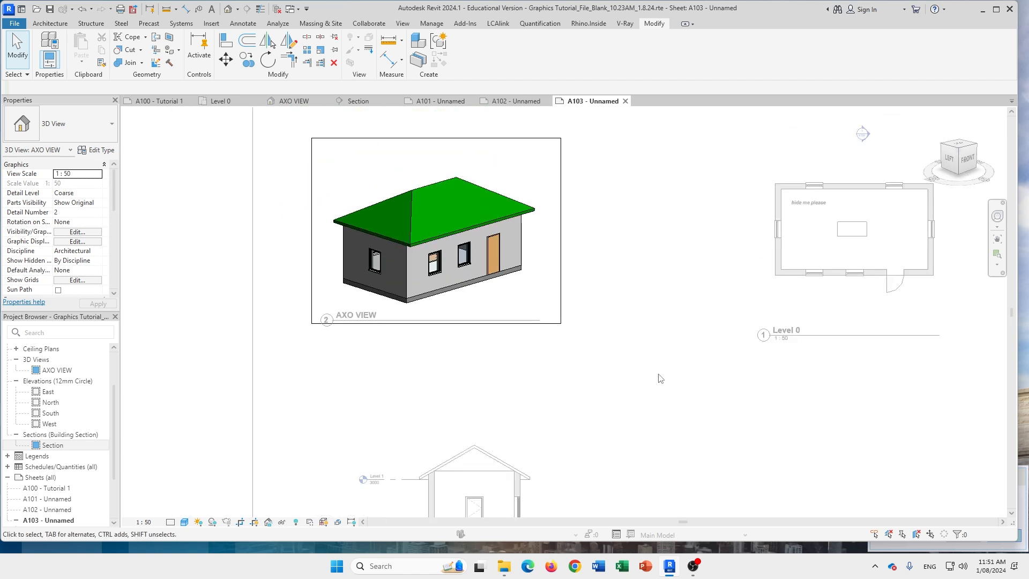
{"action": "double_click", "coordinate": [759, 422]}
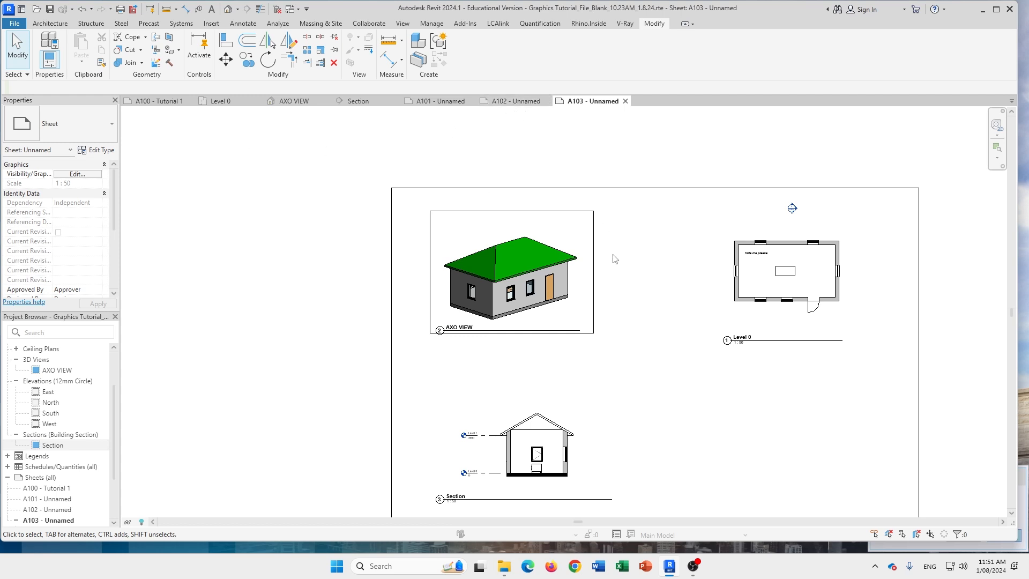
{"action": "middle_click_drag", "start_coordinate": [703, 356], "coordinate": [680, 352]}
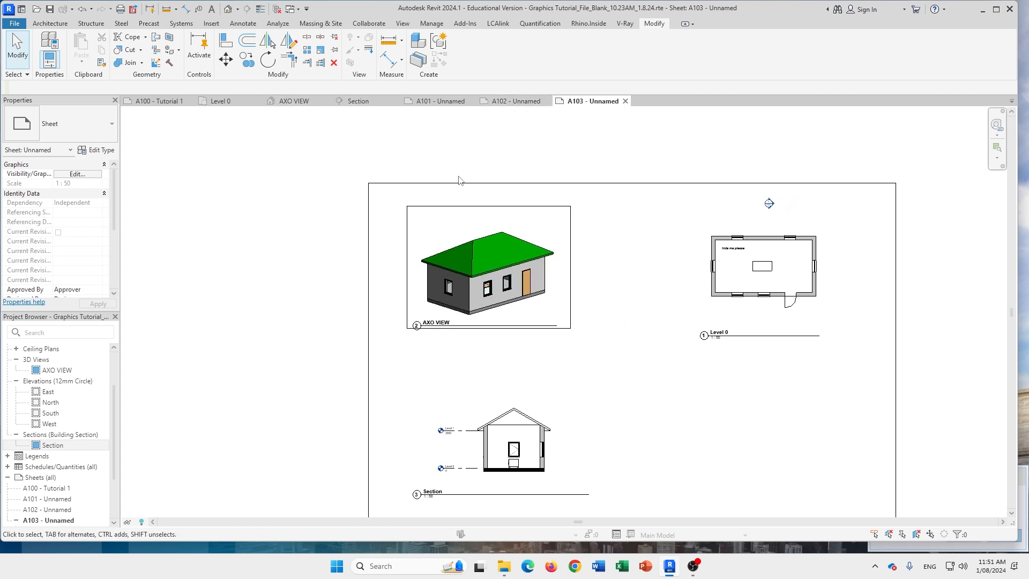
{"action": "middle_click_drag", "start_coordinate": [458, 180], "coordinate": [358, 159]}
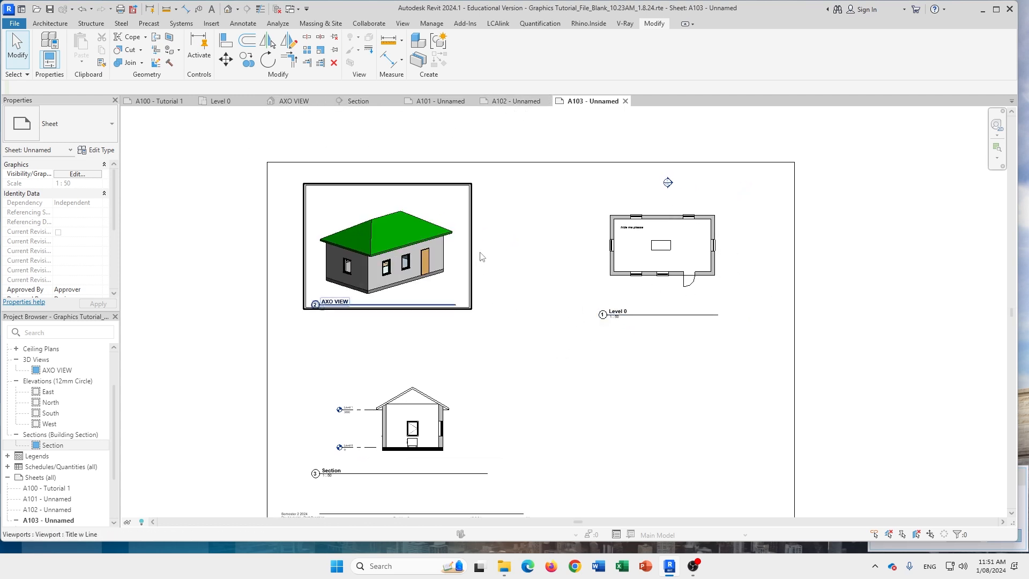
Check the Level 0 floor plan in its own view, and return to sheet A103 to review its layout and title block
{"action": "left_click", "coordinate": [224, 105]}
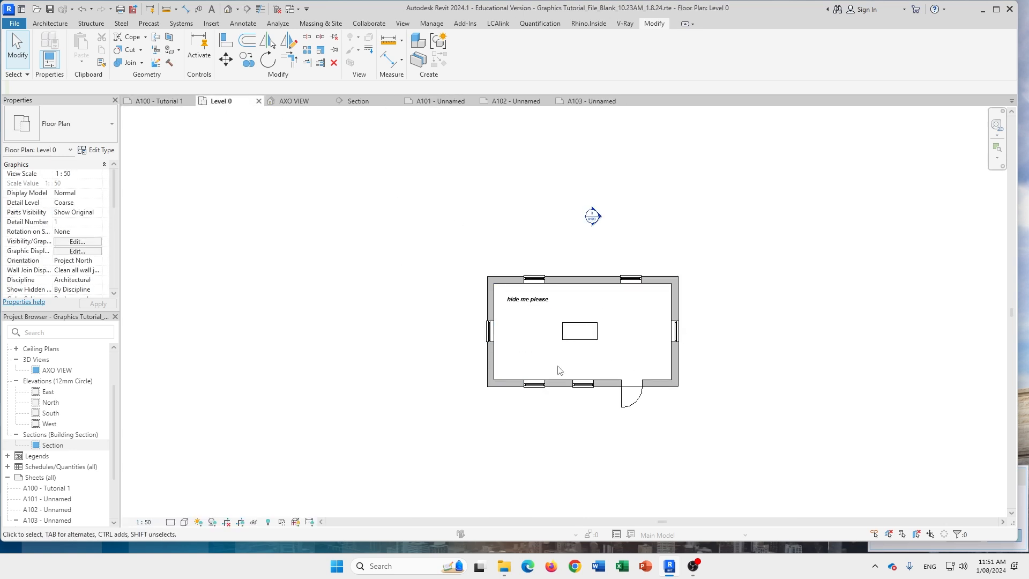
{"action": "left_click", "coordinate": [590, 101]}
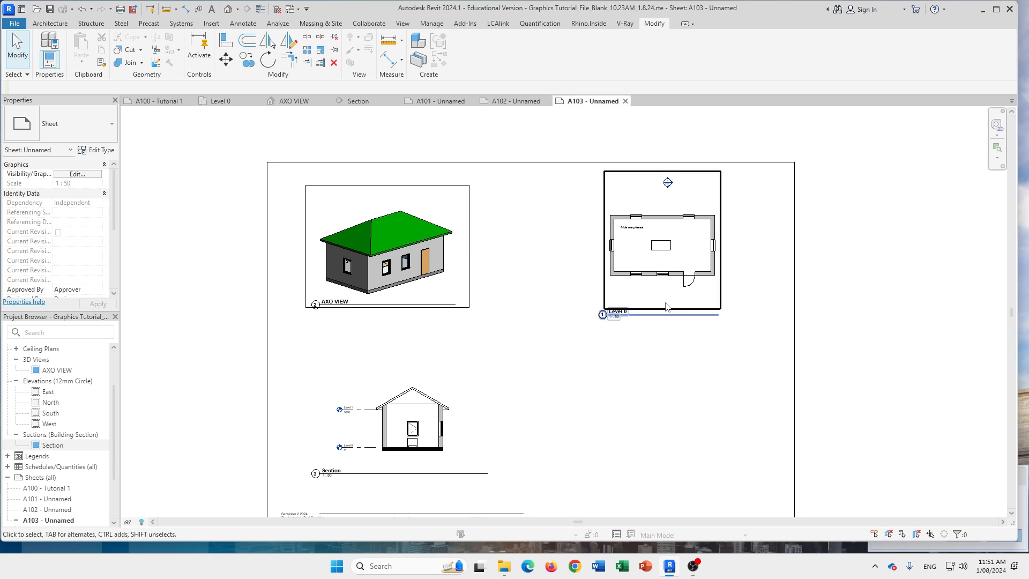
{"action": "left_click", "coordinate": [795, 336]}
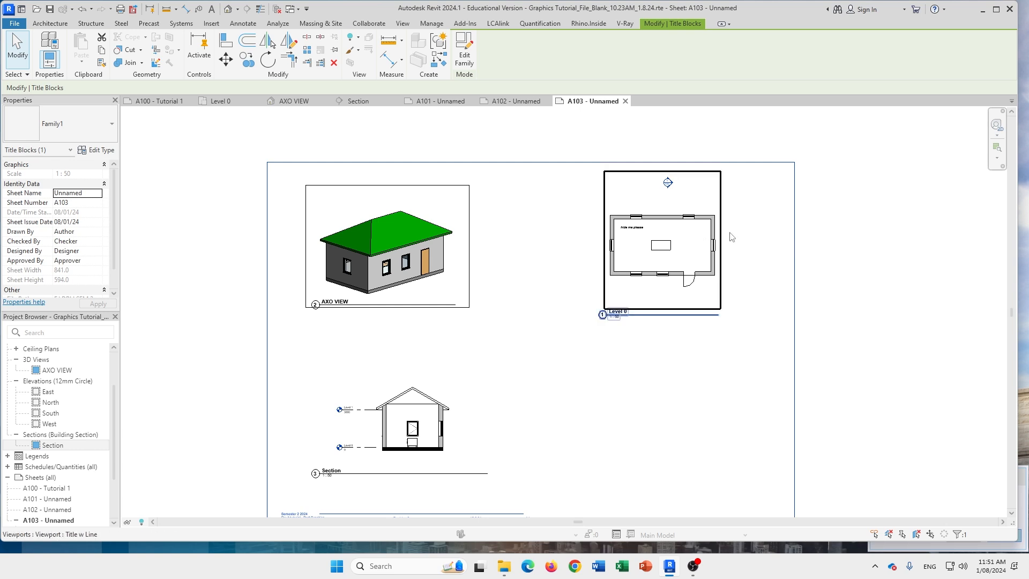
{"action": "middle_click_drag", "start_coordinate": [689, 425], "coordinate": [680, 374]}
{"action": "key", "text": "Escape"}
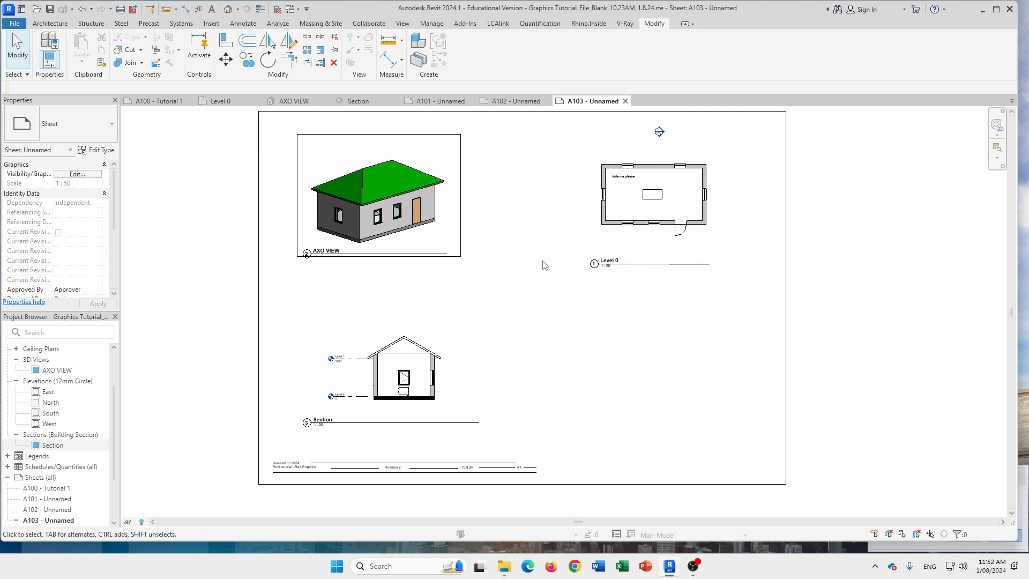
Activate the Level 0 viewport and hide the plan's upper wall in the view
{"action": "middle_click_drag", "start_coordinate": [659, 193], "coordinate": [663, 233]}
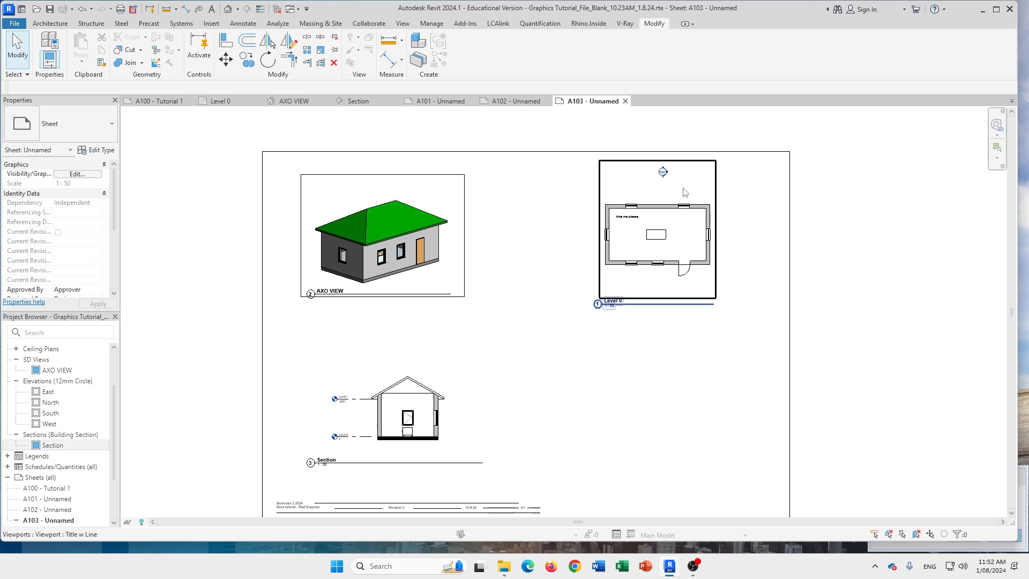
{"action": "double_click", "coordinate": [713, 279]}
{"action": "scroll", "coordinate": [684, 201], "scroll_direction": "up", "scroll_amount": 3}
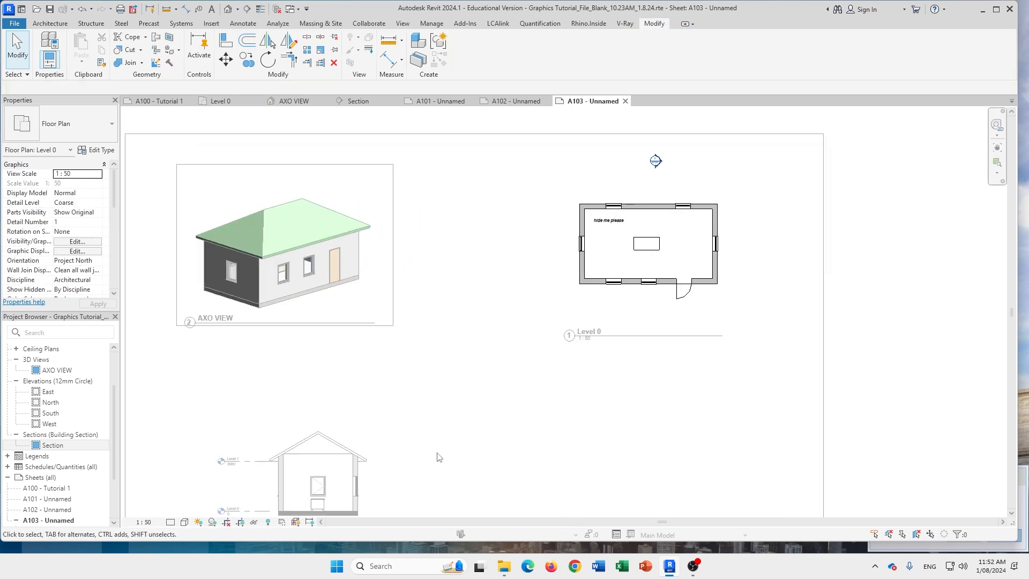
{"action": "scroll", "coordinate": [681, 225], "scroll_direction": "up", "scroll_amount": 3}
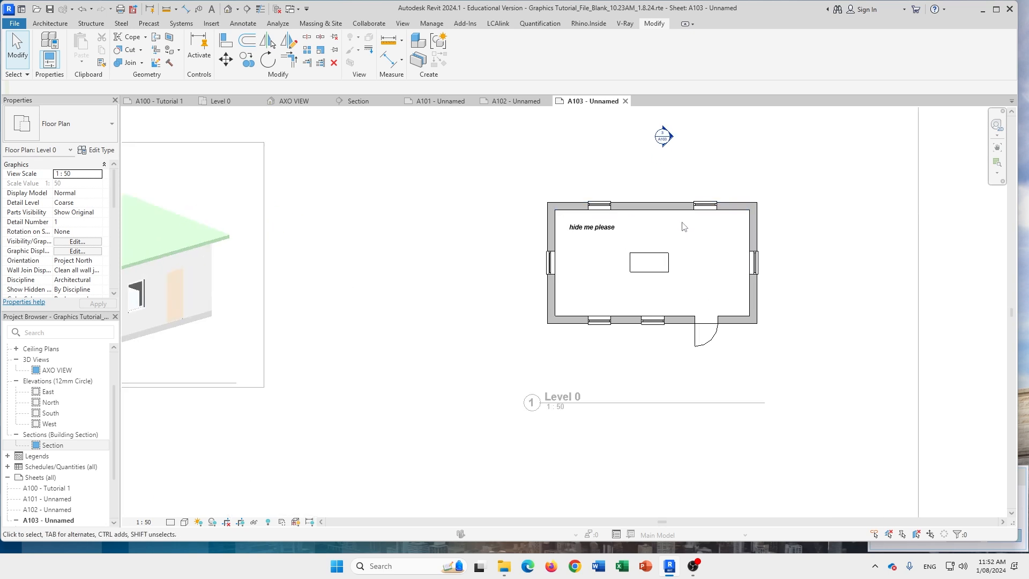
{"action": "middle_click_drag", "start_coordinate": [701, 245], "coordinate": [678, 250]}
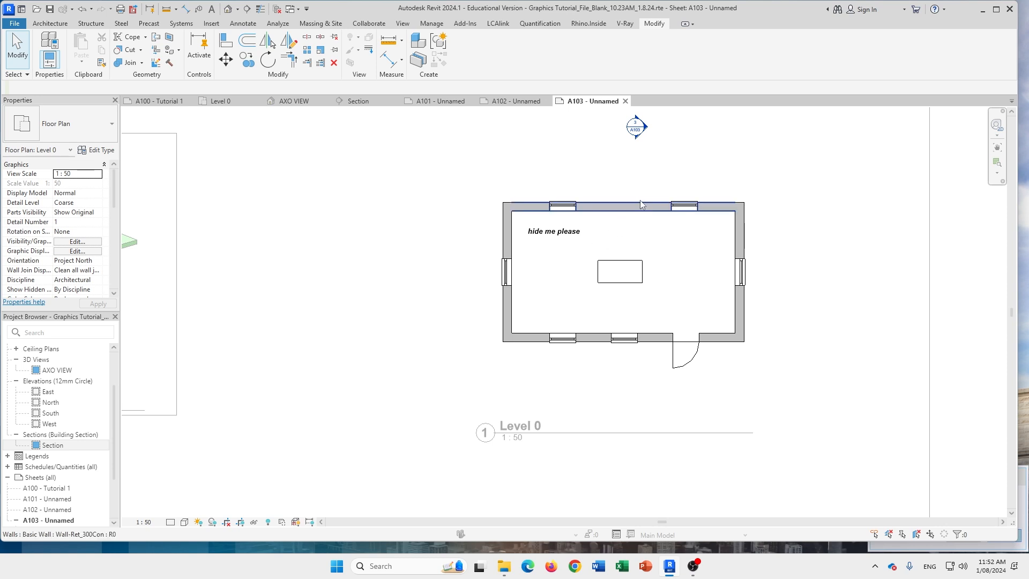
{"action": "left_click", "coordinate": [617, 206]}
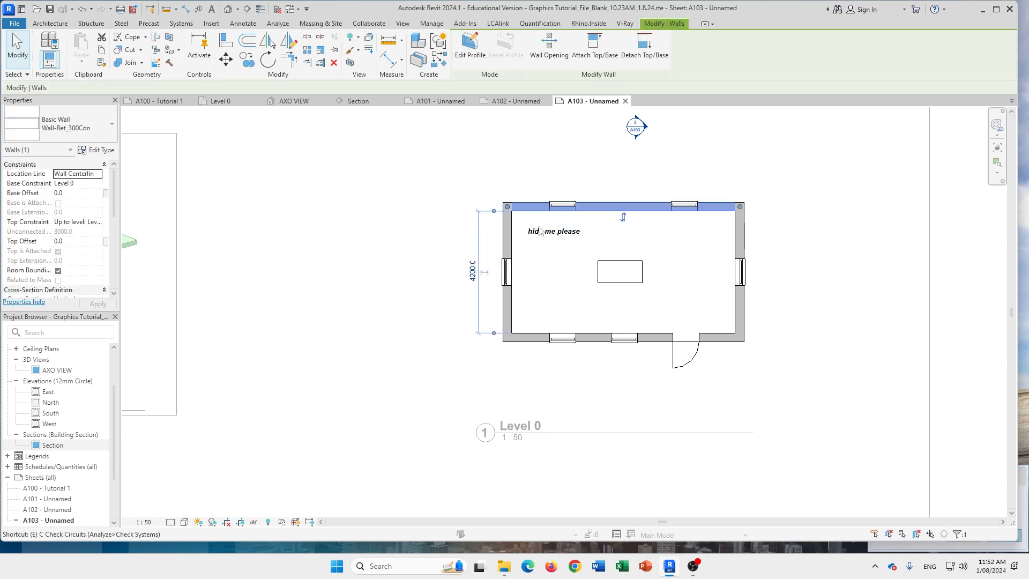
{"action": "key", "text": "h"}
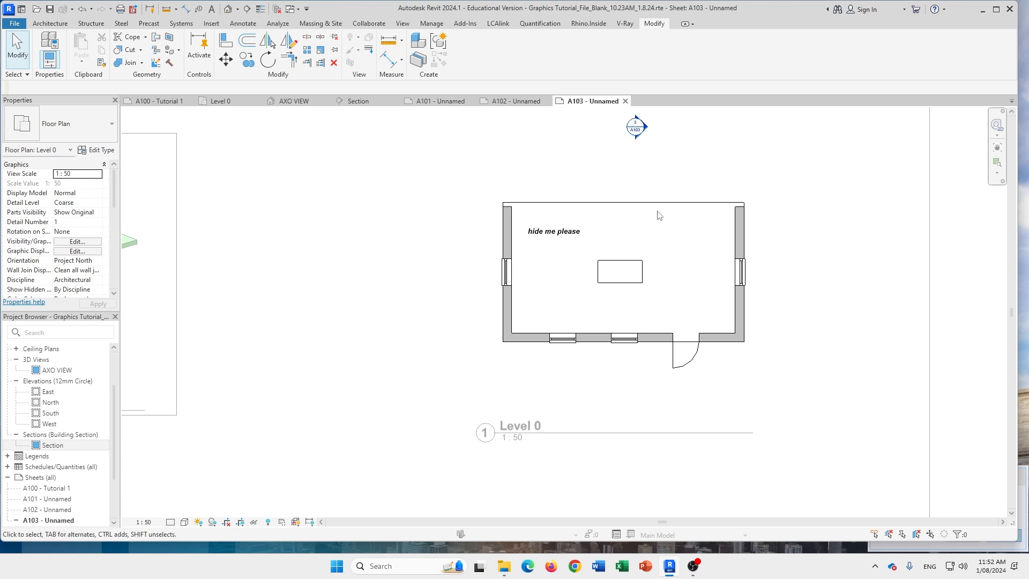
Delete the wall containing the door in the Level 0 plan, and undo the deletion
{"action": "scroll", "coordinate": [344, 270], "scroll_direction": "down", "scroll_amount": 2}
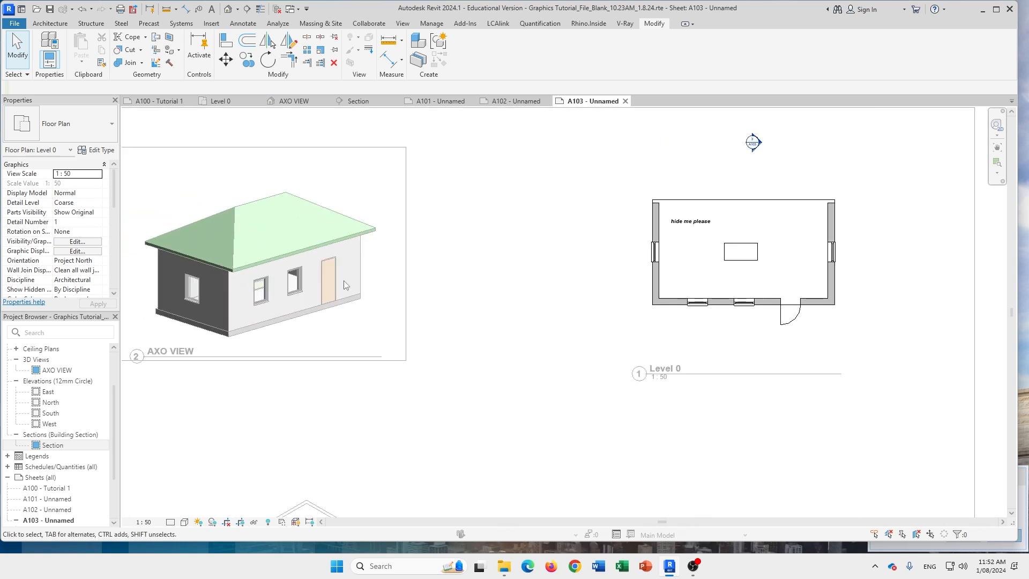
{"action": "left_click", "coordinate": [769, 305]}
{"action": "key", "text": "Delete"}
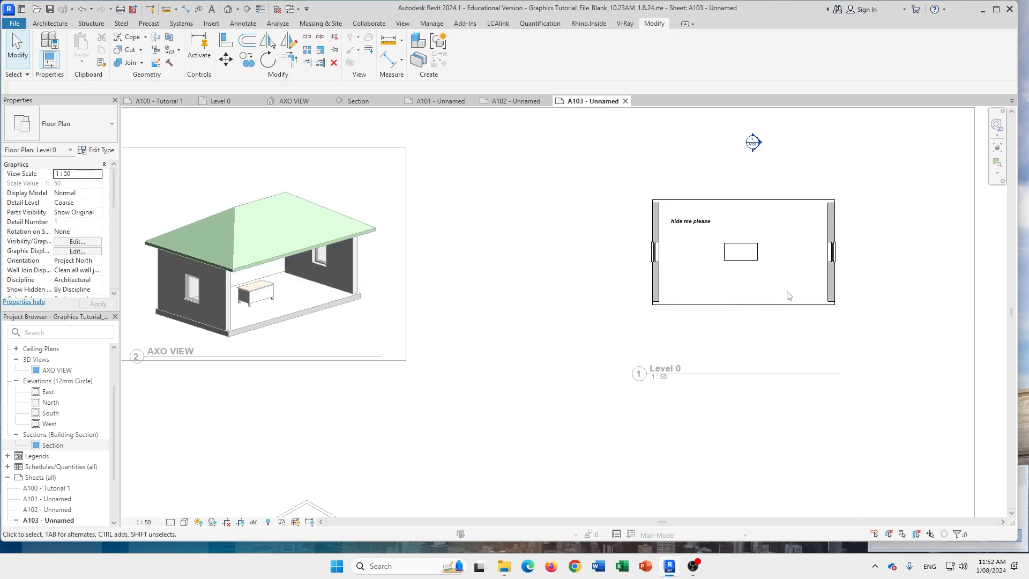
{"action": "key", "text": "ctrl+z"}
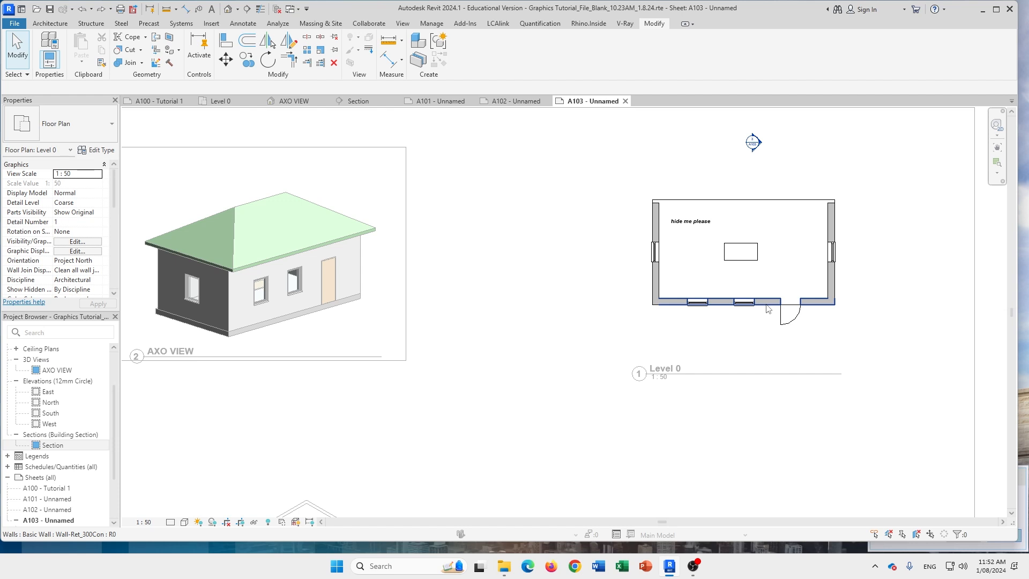
Select the wall containing the door in the Level 0 plan and compare its highlighting in the axonometric and section viewports
{"action": "left_click", "coordinate": [768, 307]}
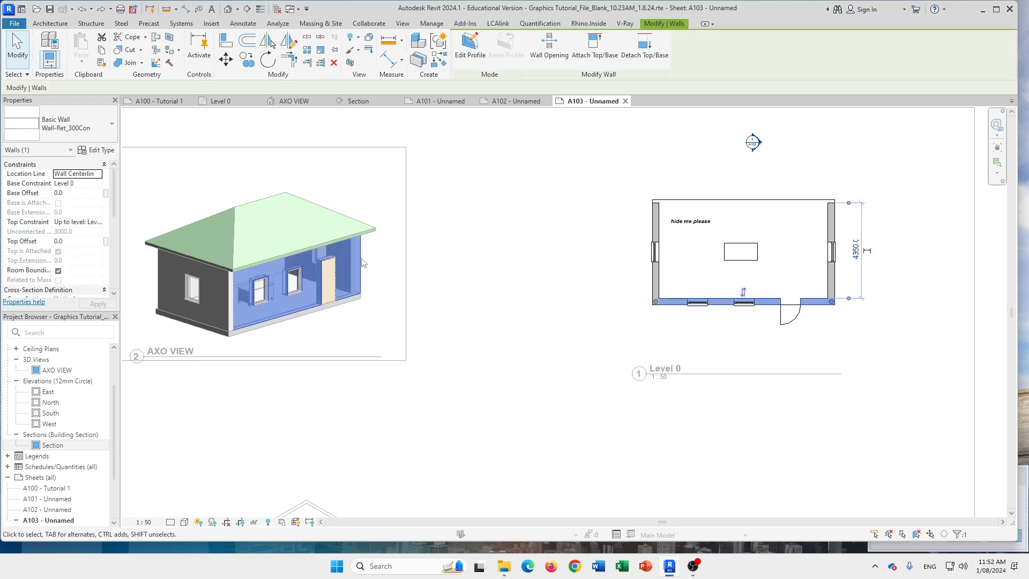
{"action": "scroll", "coordinate": [606, 263], "scroll_direction": "down", "scroll_amount": 2}
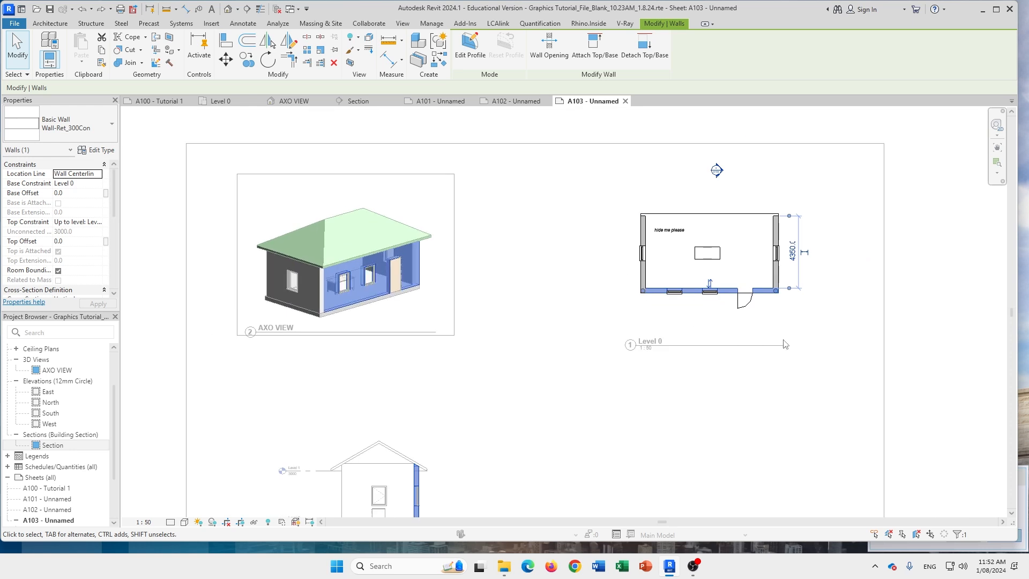
{"action": "middle_click_drag", "start_coordinate": [846, 346], "coordinate": [794, 329]}
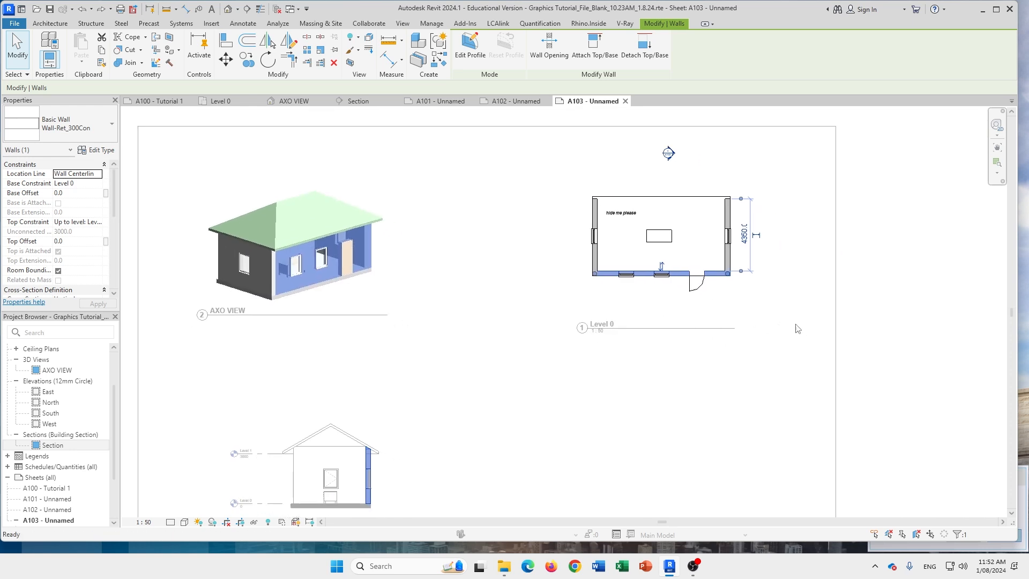
Hide the crop region of the AXO VIEW viewport and return to sheet A103
{"action": "left_click", "coordinate": [914, 324]}
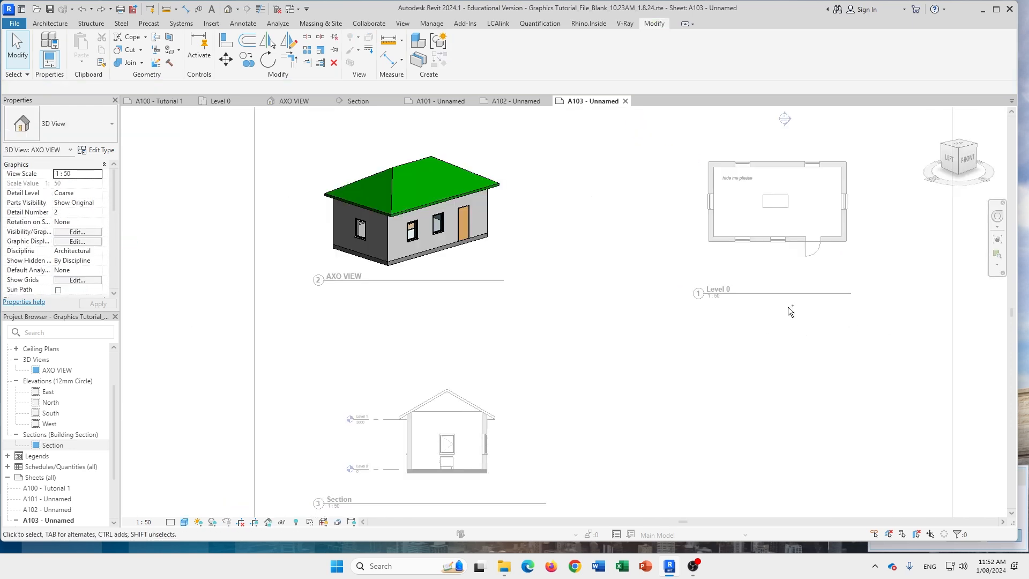
{"action": "middle_click_drag", "start_coordinate": [876, 332], "coordinate": [766, 332]}
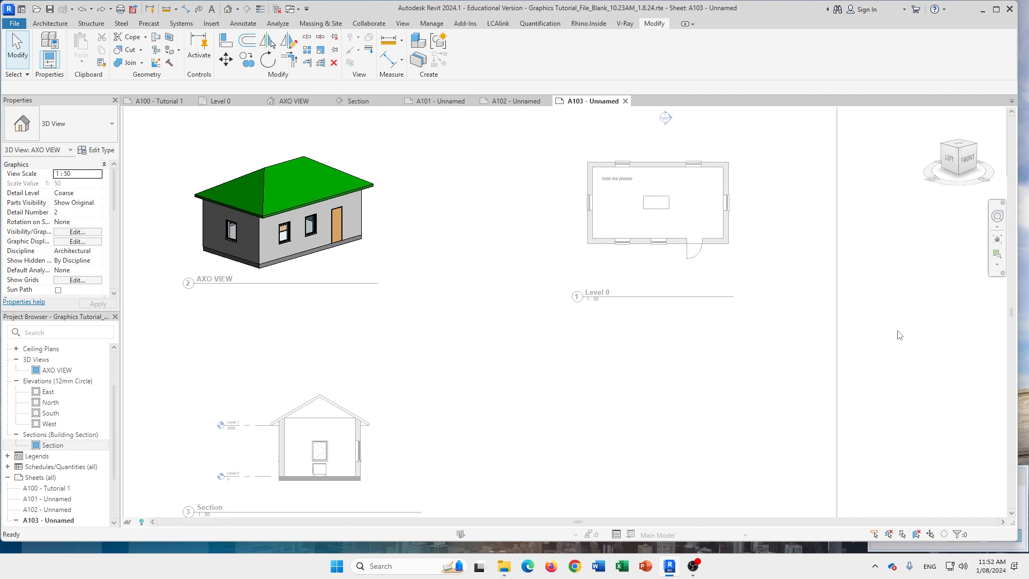
{"action": "double_click", "coordinate": [807, 313]}
{"action": "scroll", "coordinate": [565, 306], "scroll_direction": "up", "scroll_amount": 1}
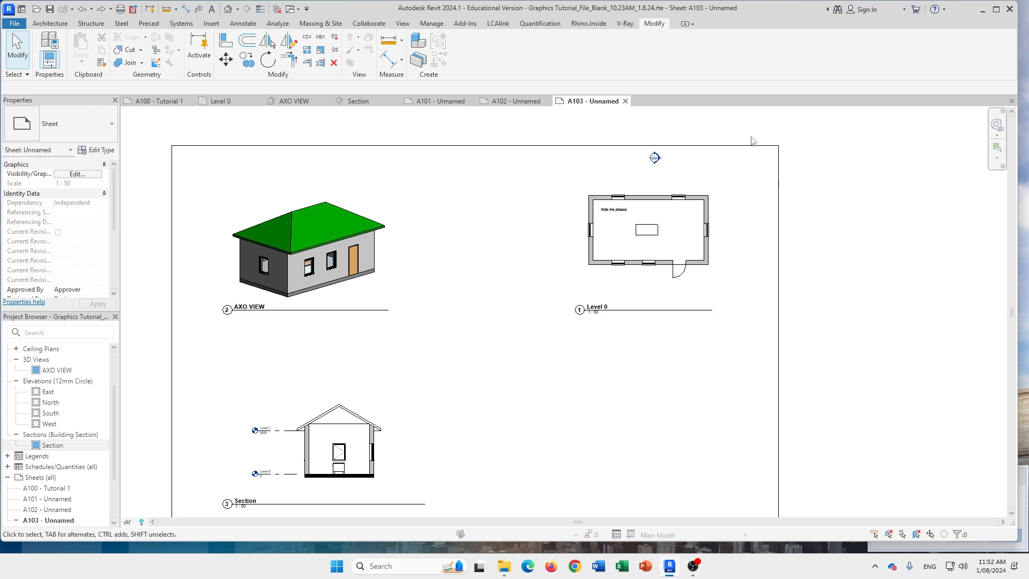
Review the layout of sheet A103, activate AXO VIEW to check it against the other views, and deactivate it
{"action": "middle_click_drag", "start_coordinate": [581, 412], "coordinate": [641, 353]}
{"action": "scroll", "coordinate": [630, 318], "scroll_direction": "down", "scroll_amount": 1}
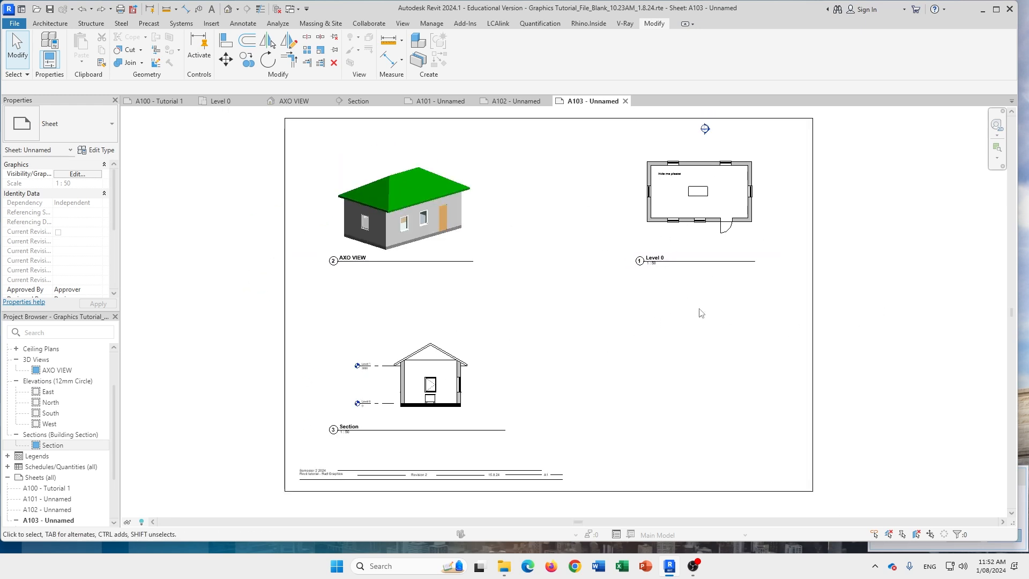
{"action": "middle_click_drag", "start_coordinate": [700, 311], "coordinate": [675, 360]}
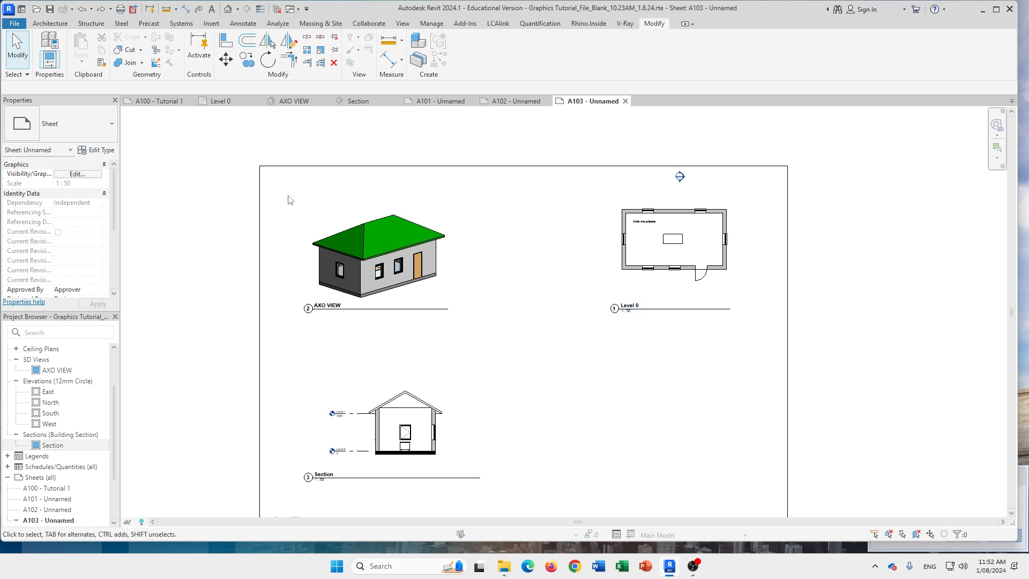
{"action": "middle_click_drag", "start_coordinate": [810, 252], "coordinate": [808, 233]}
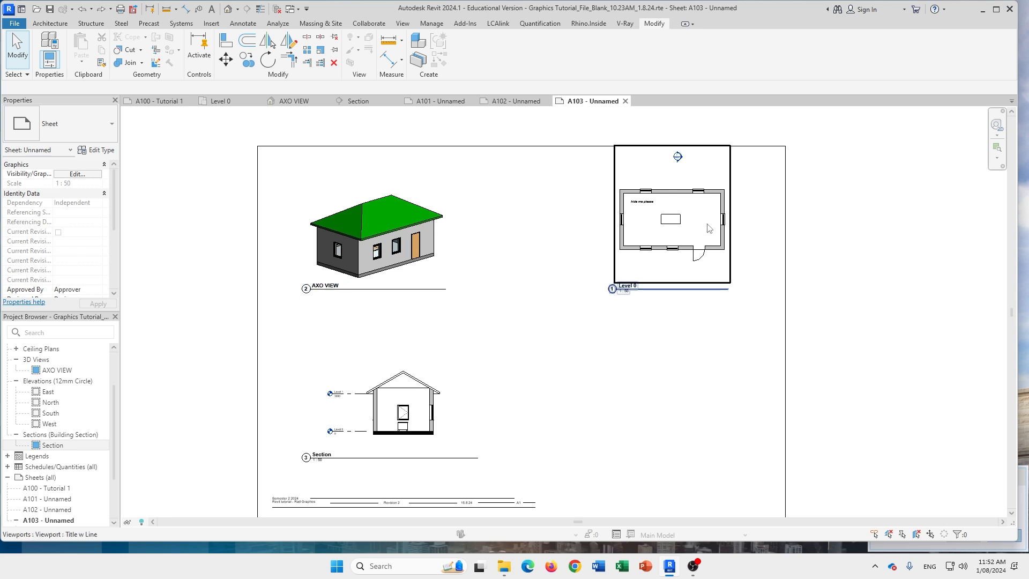
{"action": "double_click", "coordinate": [426, 214]}
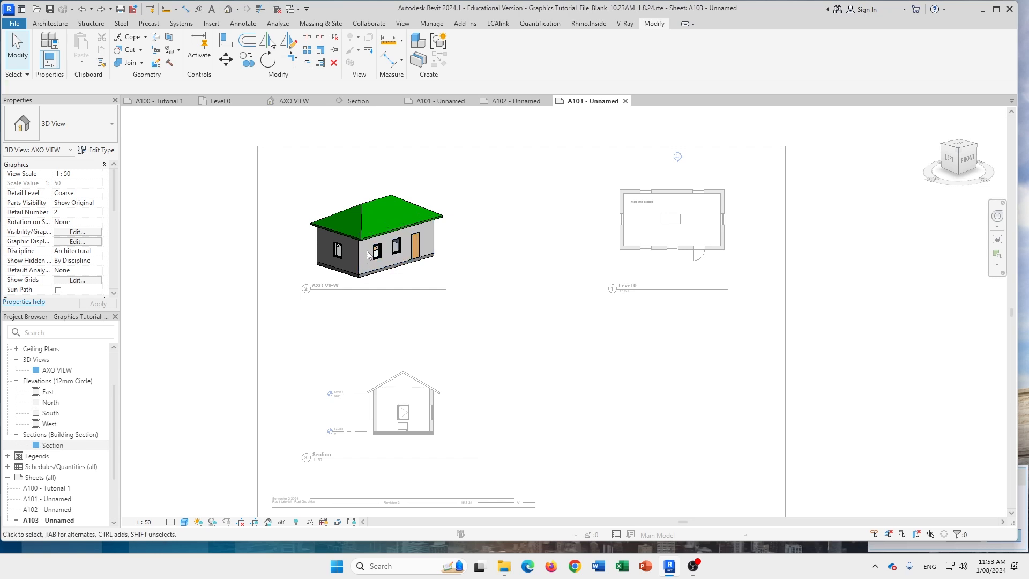
{"action": "middle_click_drag", "start_coordinate": [466, 262], "coordinate": [537, 305]}
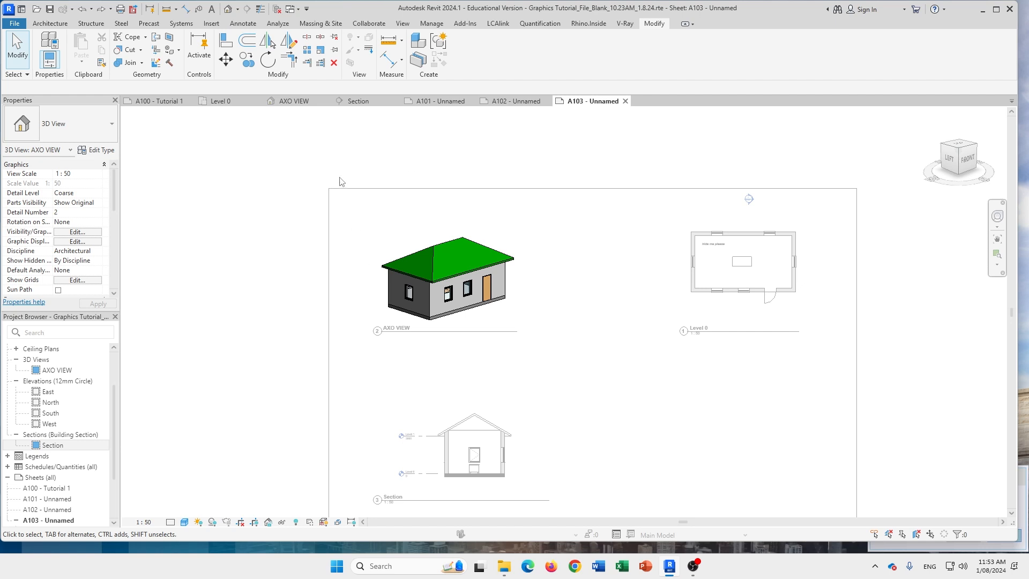
{"action": "double_click", "coordinate": [215, 158]}
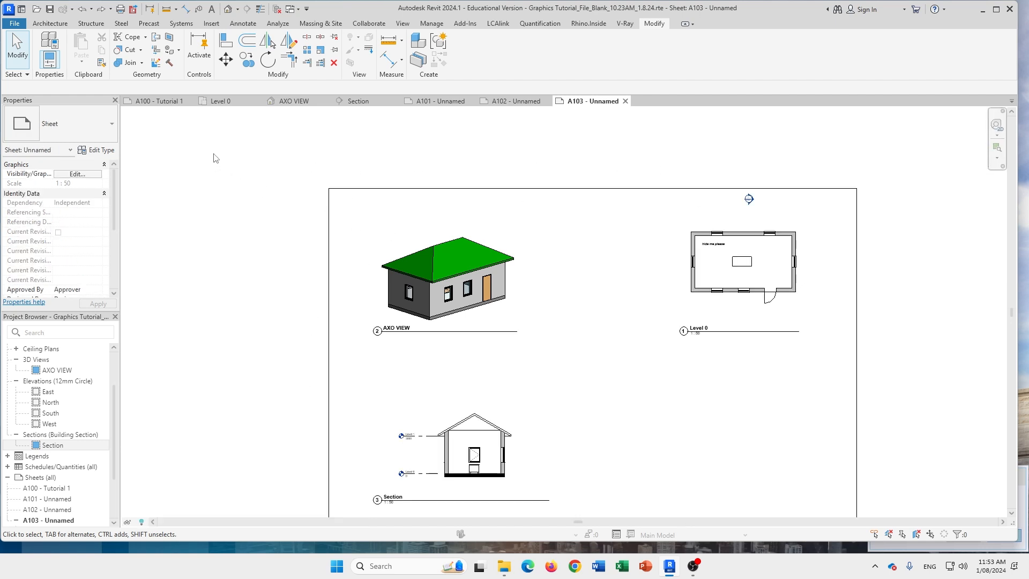
Examine the arrangement of the viewports on sheet A103 and the AXO VIEW title, number bubble and extension line
{"action": "middle_click_drag", "start_coordinate": [744, 377], "coordinate": [672, 325]}
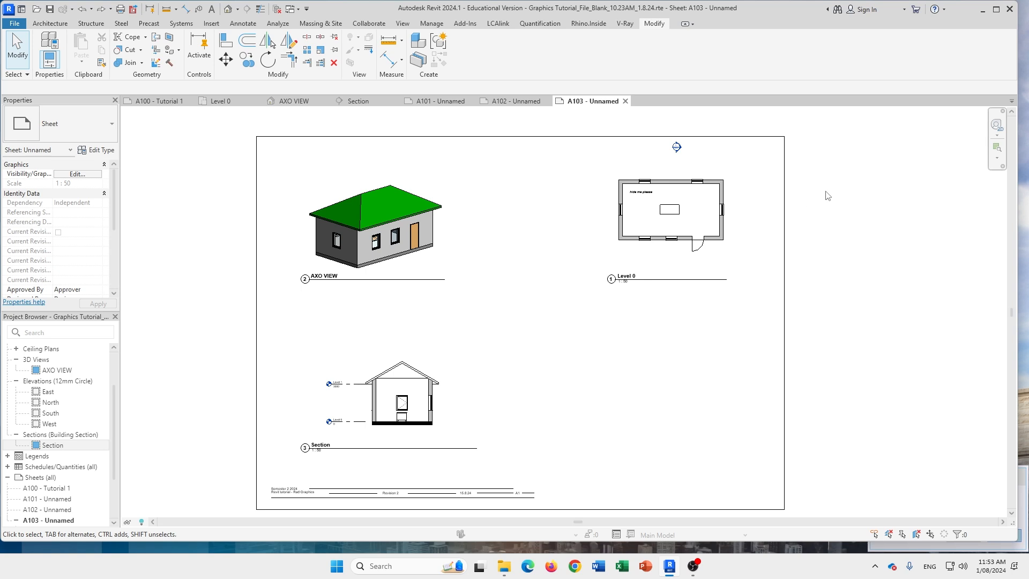
{"action": "scroll", "coordinate": [651, 353], "scroll_direction": "down", "scroll_amount": 1}
{"action": "middle_click_drag", "start_coordinate": [504, 300], "coordinate": [560, 327]}
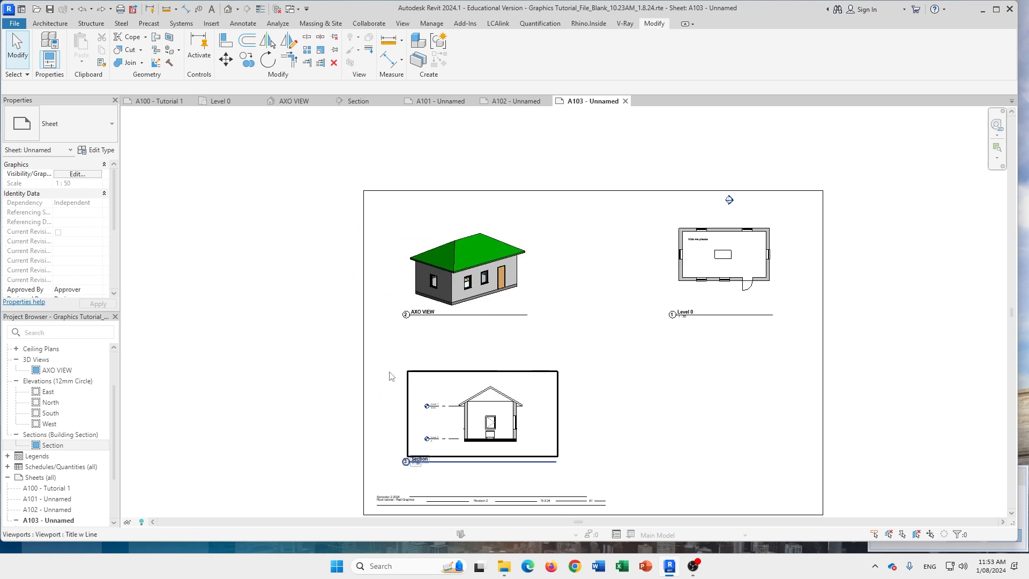
{"action": "scroll", "coordinate": [498, 313], "scroll_direction": "up", "scroll_amount": 6}
{"action": "middle_click_drag", "start_coordinate": [635, 266], "coordinate": [733, 341]}
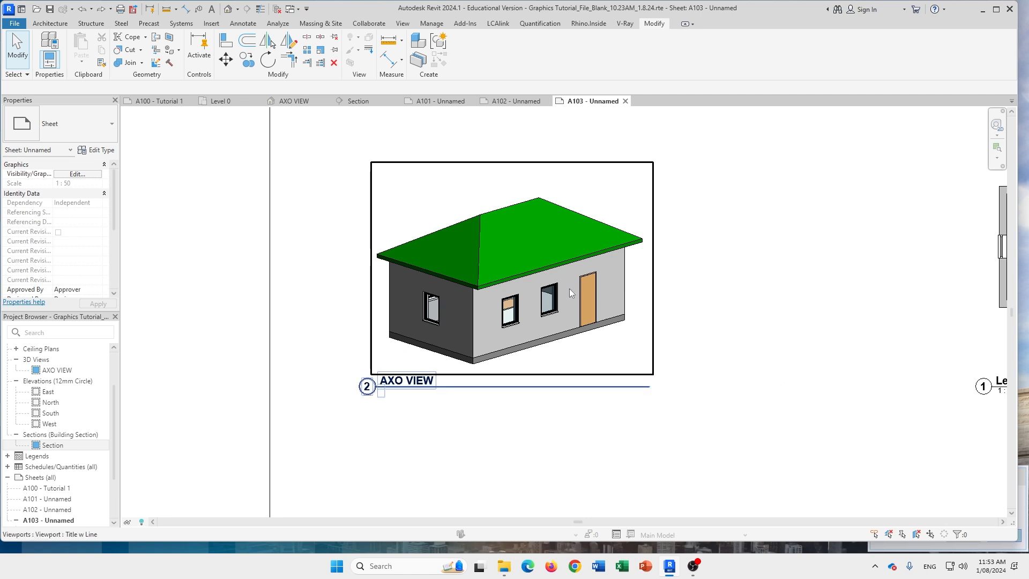
{"action": "scroll", "coordinate": [381, 395], "scroll_direction": "up", "scroll_amount": 4}
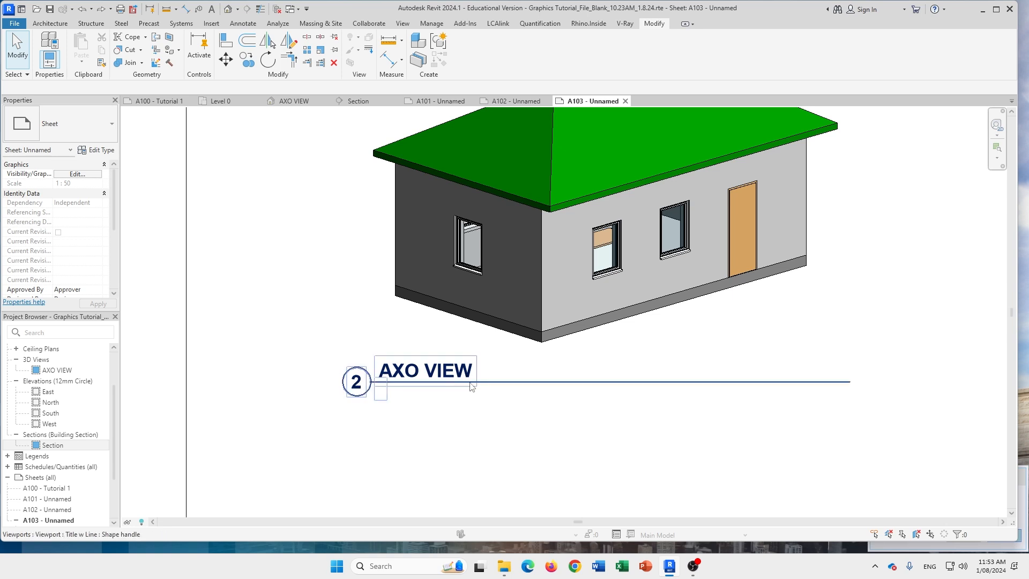
{"action": "middle_click_drag", "start_coordinate": [463, 381], "coordinate": [409, 399]}
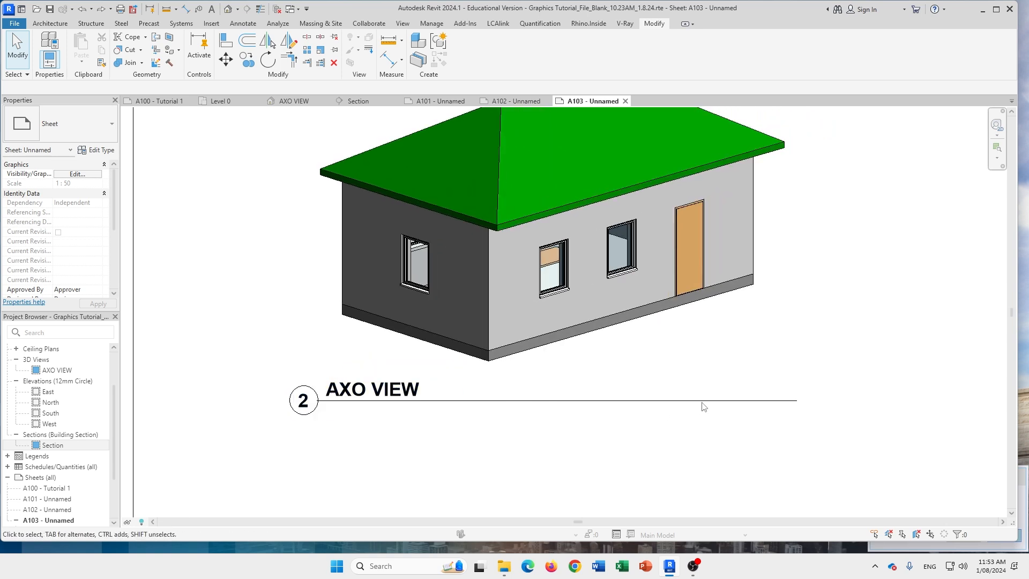
{"action": "scroll", "coordinate": [704, 407], "scroll_direction": "down", "scroll_amount": 3}
{"action": "middle_click_drag", "start_coordinate": [887, 407], "coordinate": [761, 448]}
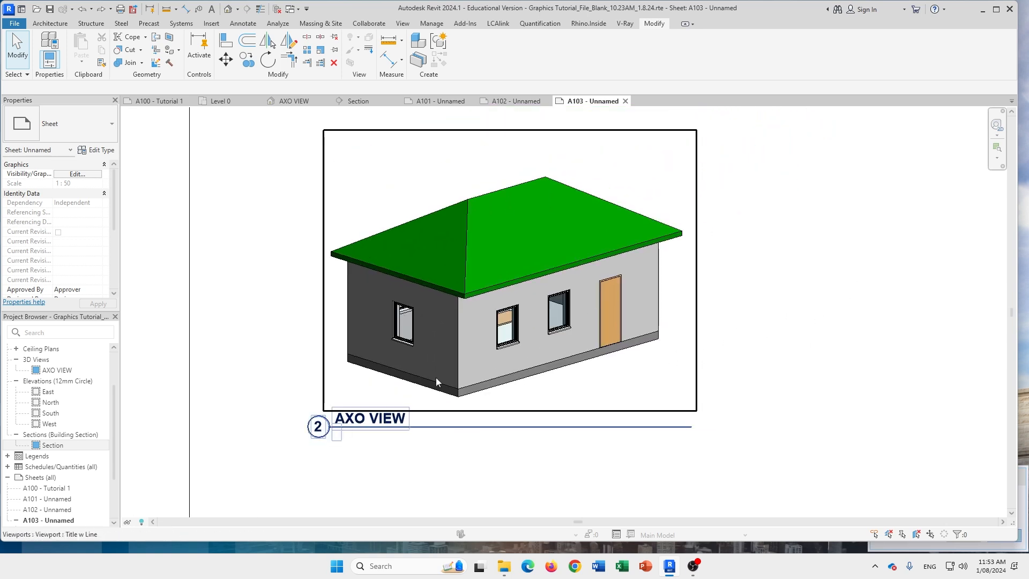
{"action": "middle_click_drag", "start_coordinate": [798, 321], "coordinate": [769, 325]}
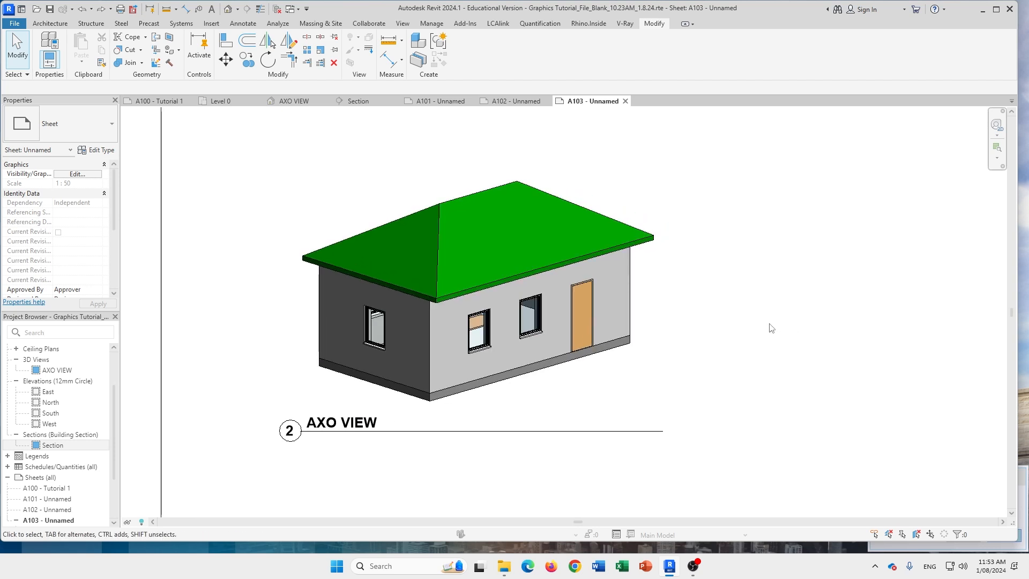
{"action": "scroll", "coordinate": [741, 351], "scroll_direction": "down", "scroll_amount": 1}
{"action": "middle_click_drag", "start_coordinate": [747, 391], "coordinate": [722, 356]}
{"action": "scroll", "coordinate": [718, 339], "scroll_direction": "down", "scroll_amount": 1}
{"action": "middle_click_drag", "start_coordinate": [748, 263], "coordinate": [741, 276]}
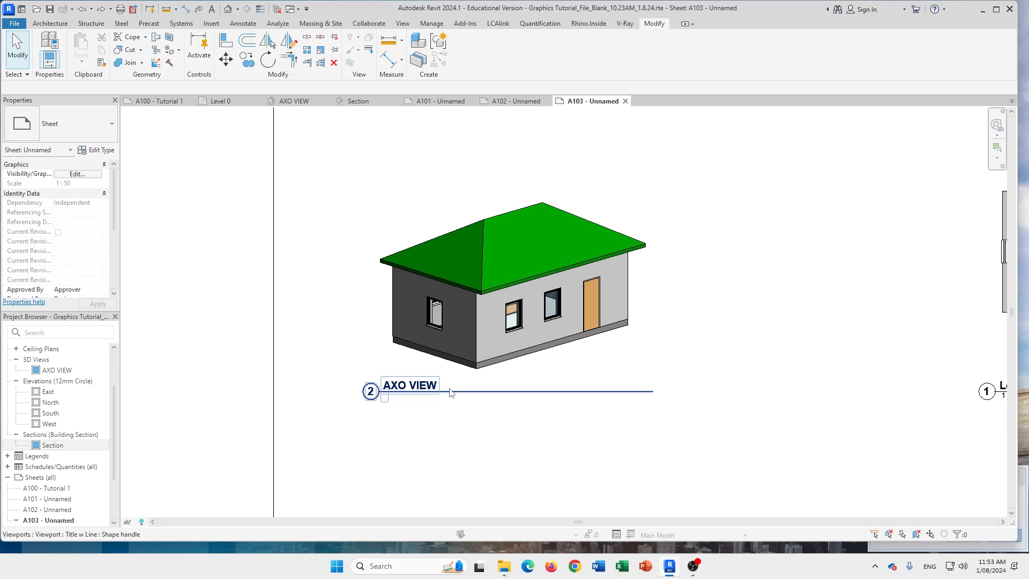
Select the AXO VIEW viewport and shorten its title line slightly so it ends inside the viewport's width
{"action": "left_click", "coordinate": [506, 273]}
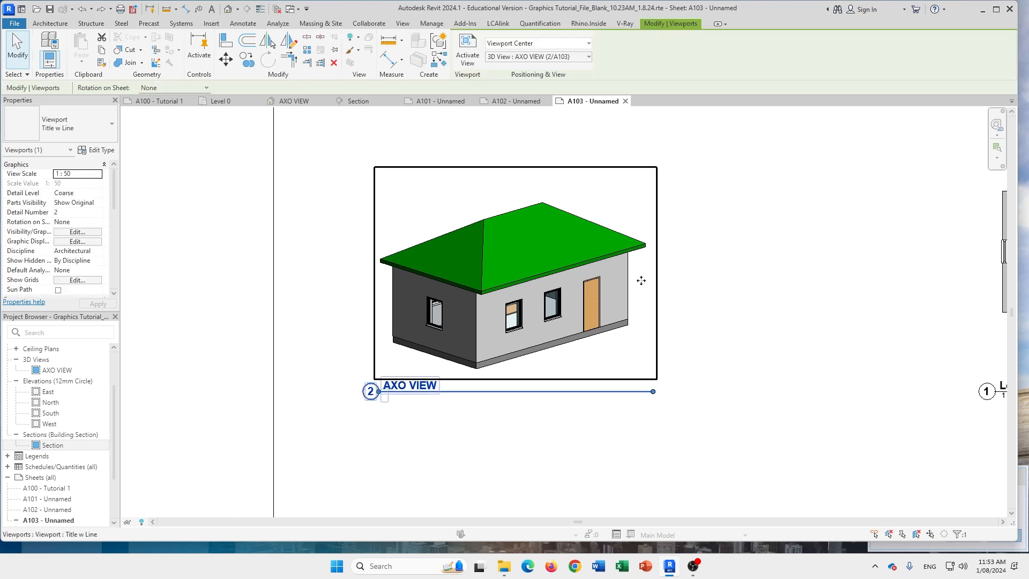
{"action": "key", "text": "Escape"}
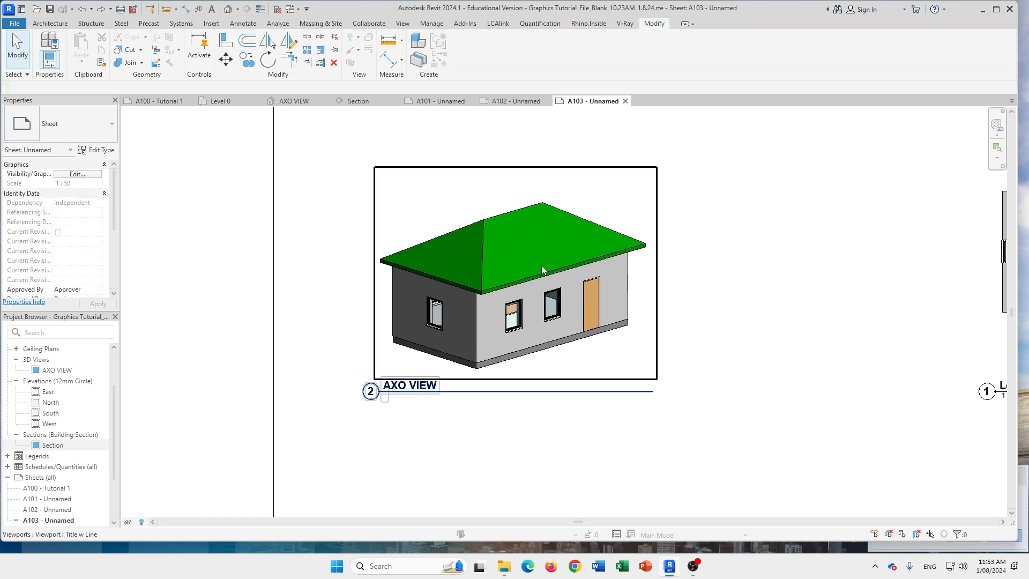
{"action": "left_click", "coordinate": [541, 265]}
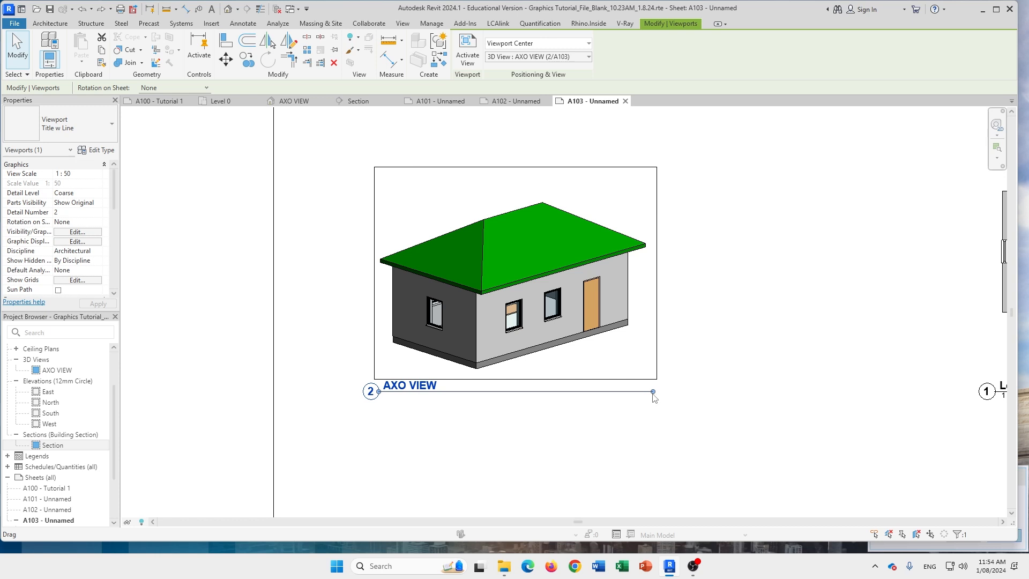
{"action": "left_click_drag", "start_coordinate": [654, 395], "coordinate": [630, 391]}
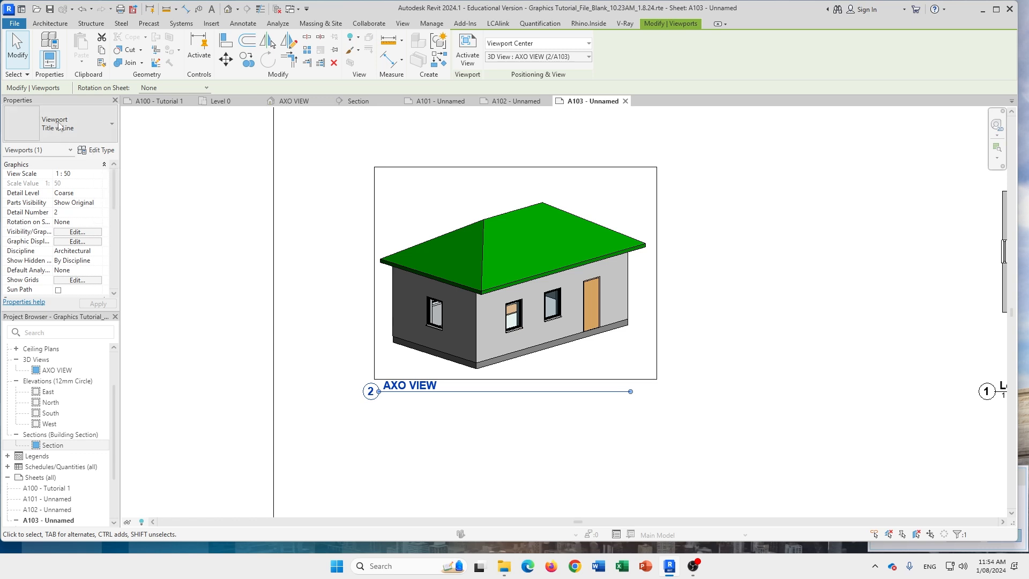
Duplicate the AXO VIEW viewport's Title w Line type under the name "Title w Line _DRH TUTORIALCHANGE"
{"action": "left_click", "coordinate": [97, 151]}
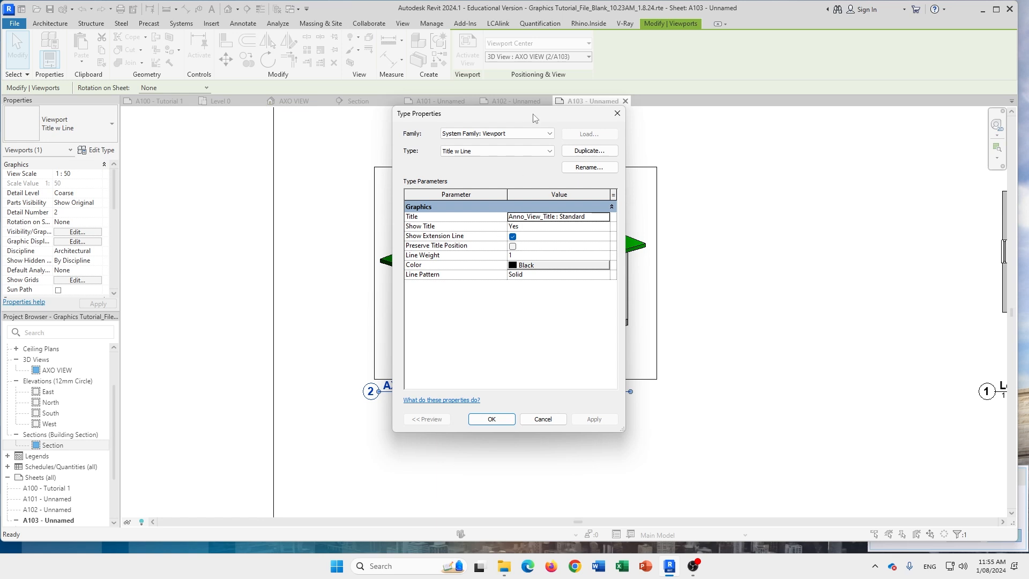
{"action": "left_click_drag", "start_coordinate": [534, 116], "coordinate": [631, 144]}
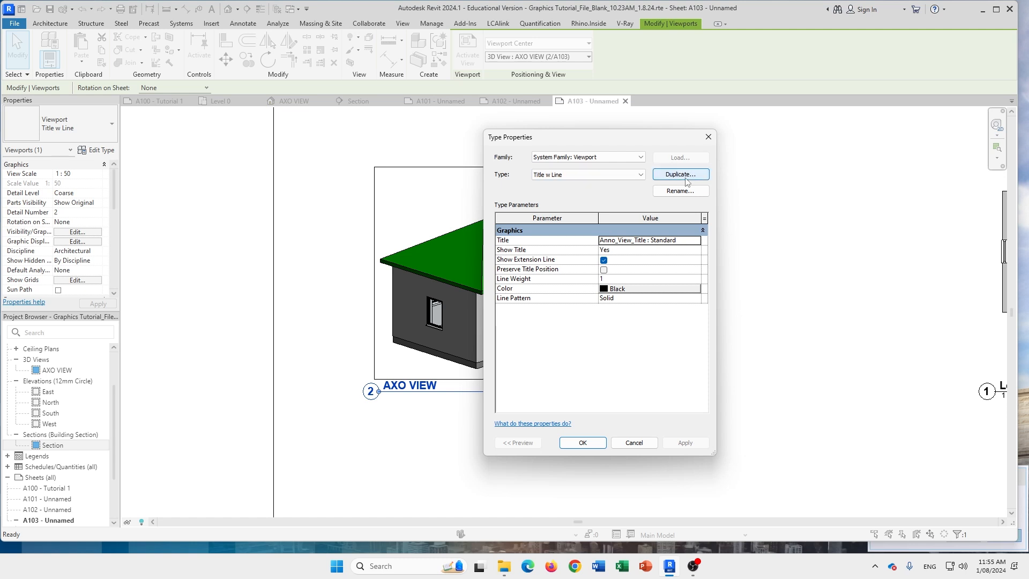
{"action": "left_click", "coordinate": [688, 175]}
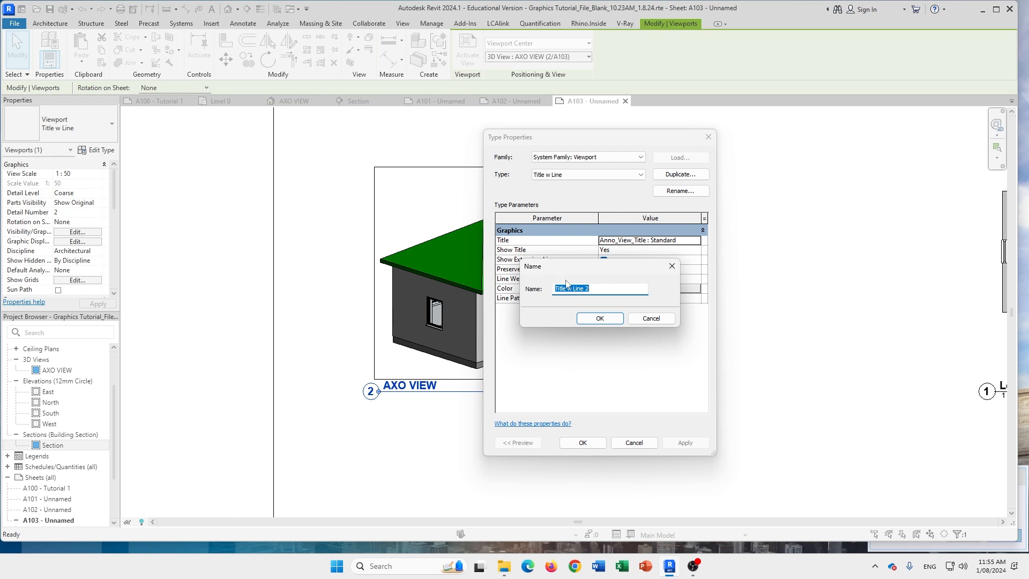
{"action": "left_click", "coordinate": [613, 287]}
{"action": "type", "text": "_DRH TUTORIALCHANGE"}
{"action": "left_click", "coordinate": [600, 319]}
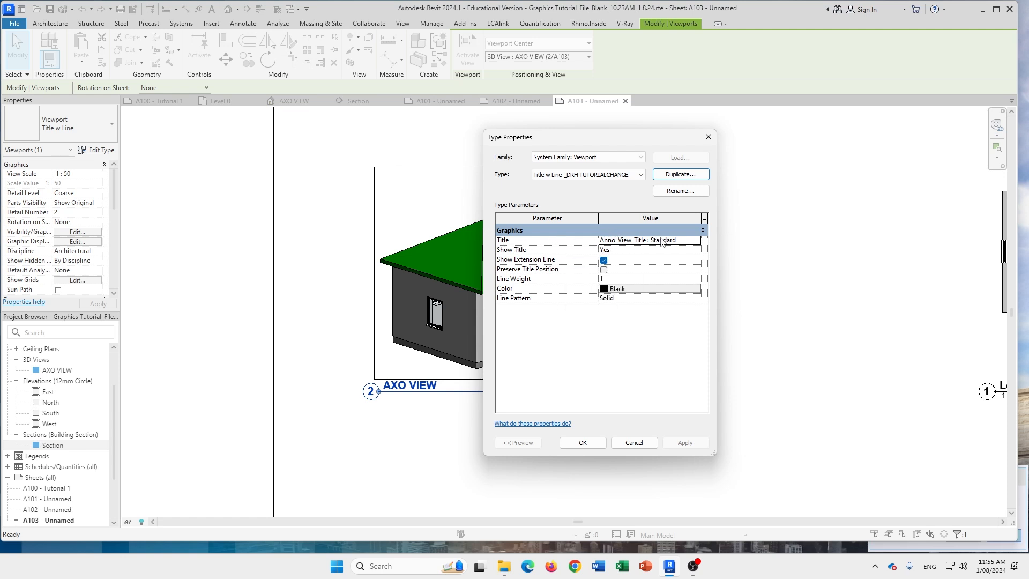
Try Anno_View_Title_No_Detail_No as the new type's title and switch back to Anno_View_Title : Standard
{"action": "left_click", "coordinate": [660, 240]}
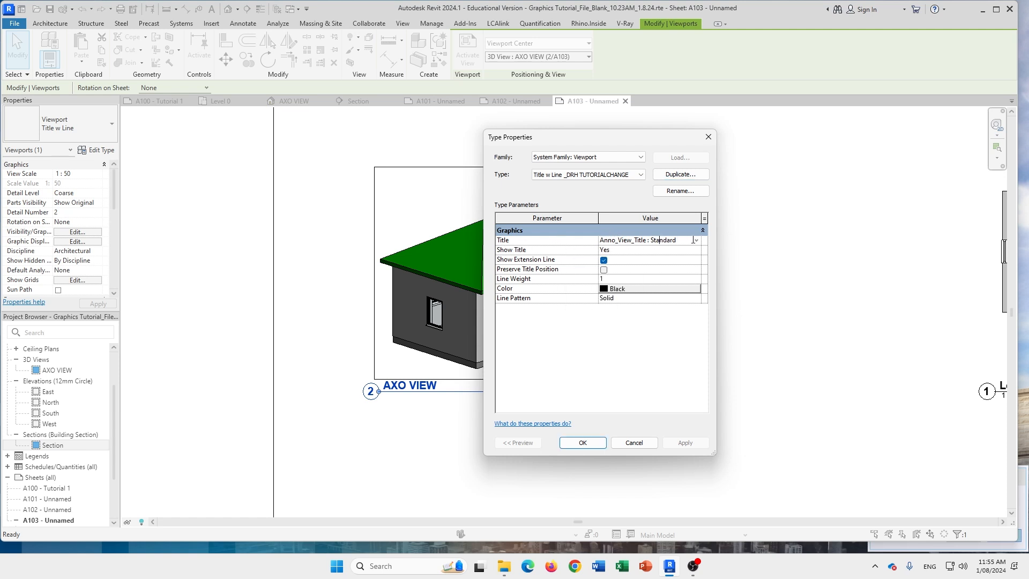
{"action": "left_click", "coordinate": [698, 242]}
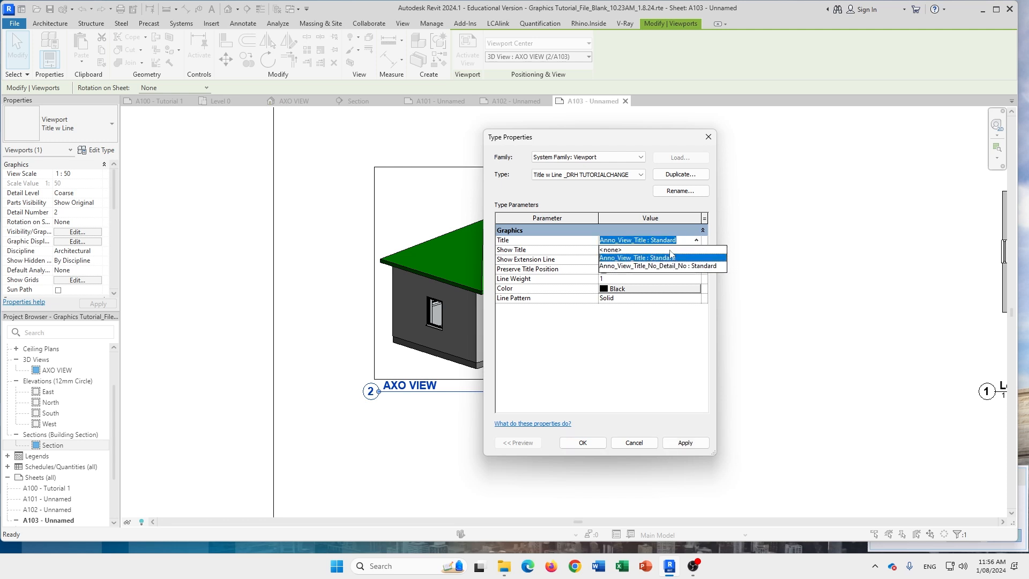
{"action": "left_click", "coordinate": [624, 266]}
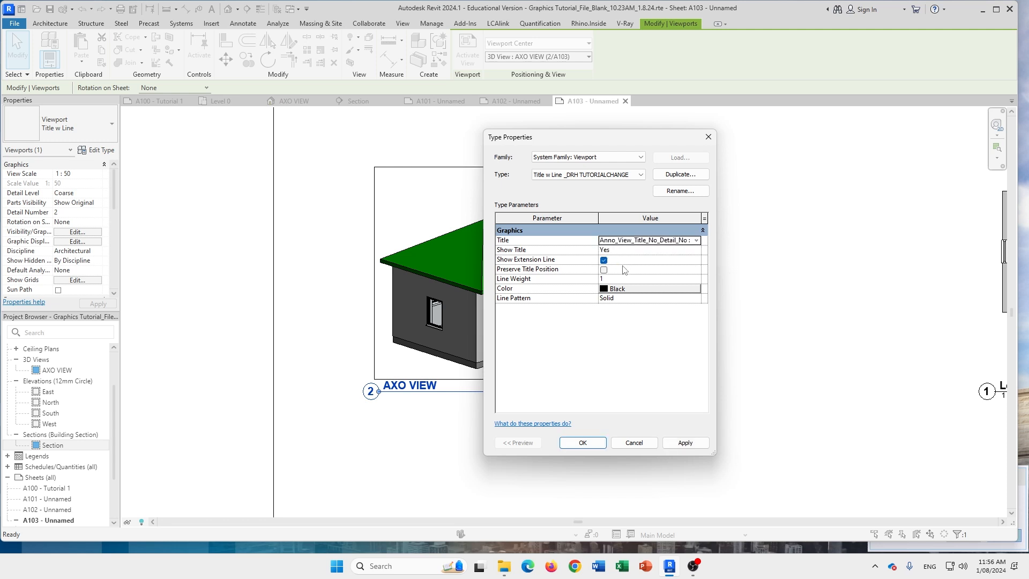
{"action": "left_click", "coordinate": [684, 242]}
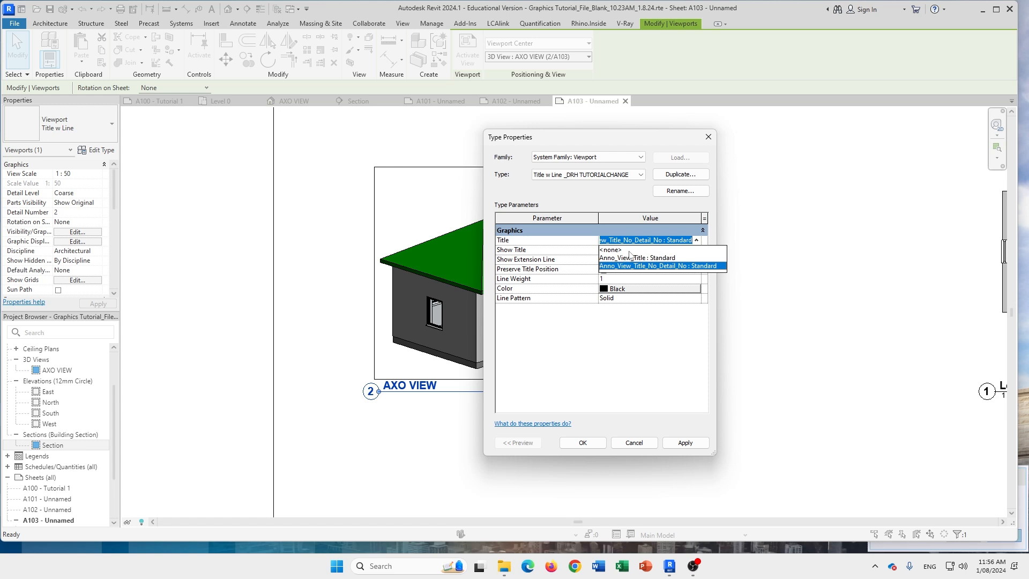
{"action": "left_click", "coordinate": [644, 241]}
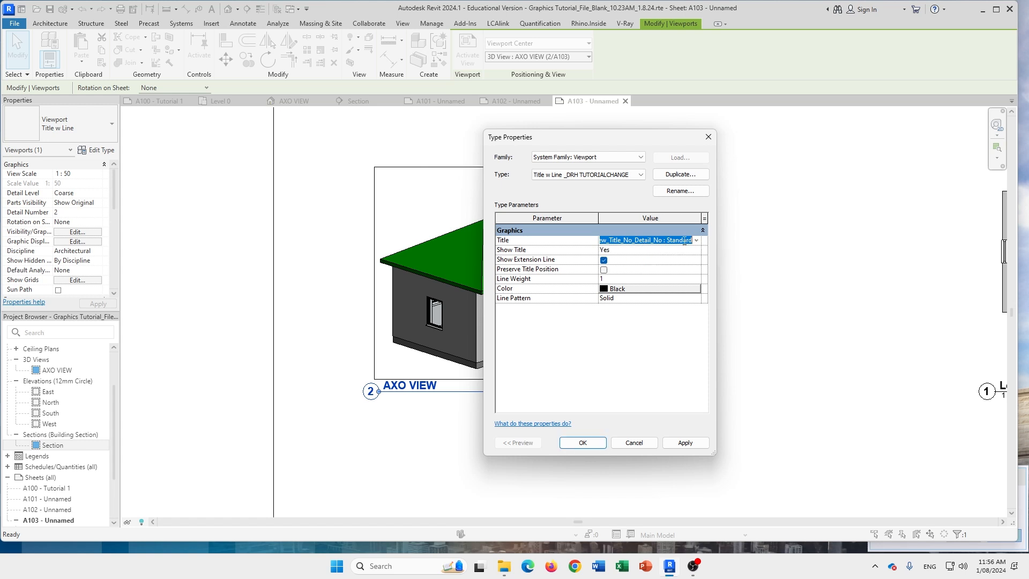
{"action": "left_click", "coordinate": [695, 241]}
{"action": "left_click", "coordinate": [658, 258]}
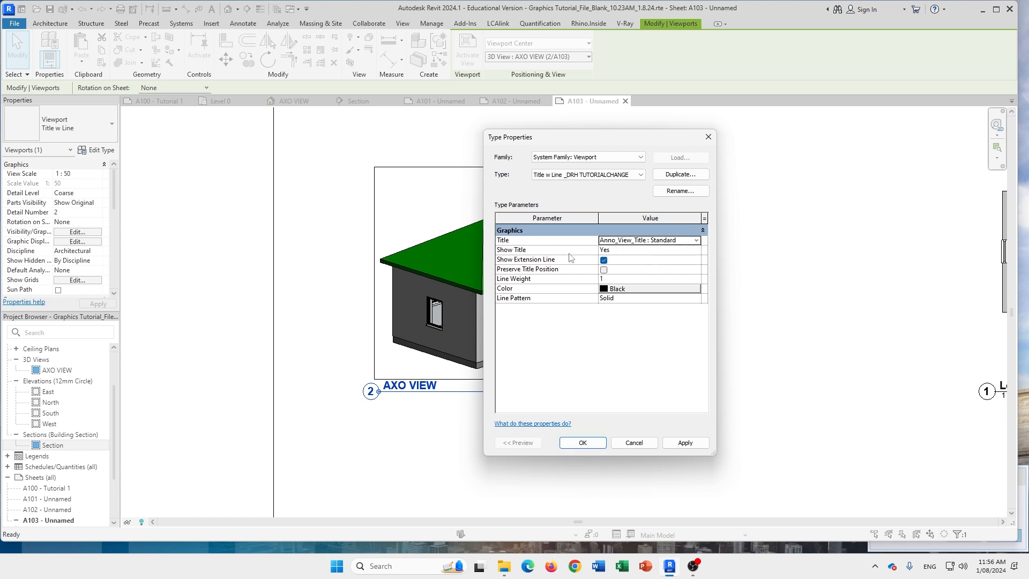
Set Show Title to No for the new viewport type and apply it to the AXO VIEW viewport
{"action": "left_click", "coordinate": [633, 253]}
{"action": "left_click", "coordinate": [697, 251]}
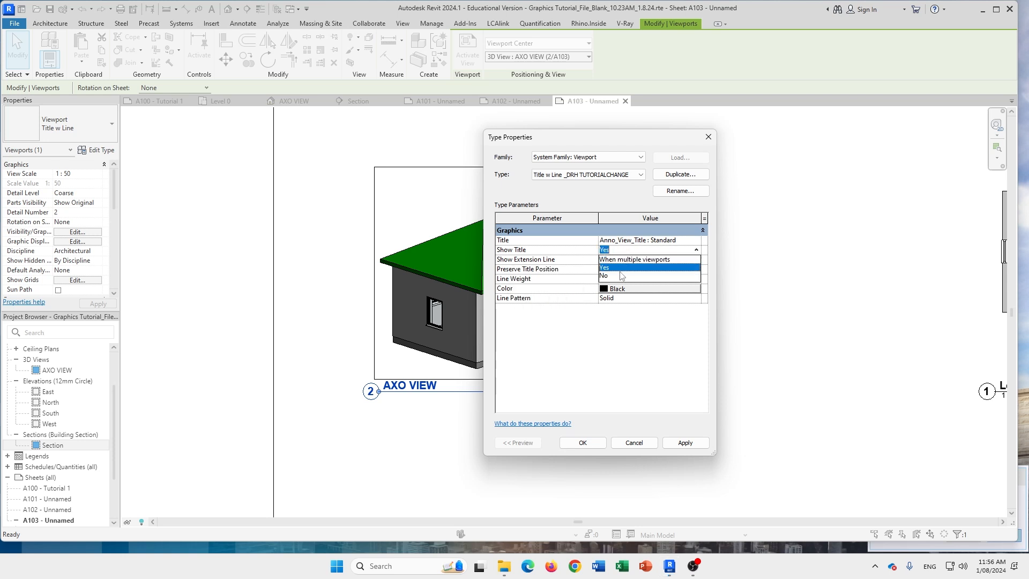
{"action": "left_click", "coordinate": [622, 275]}
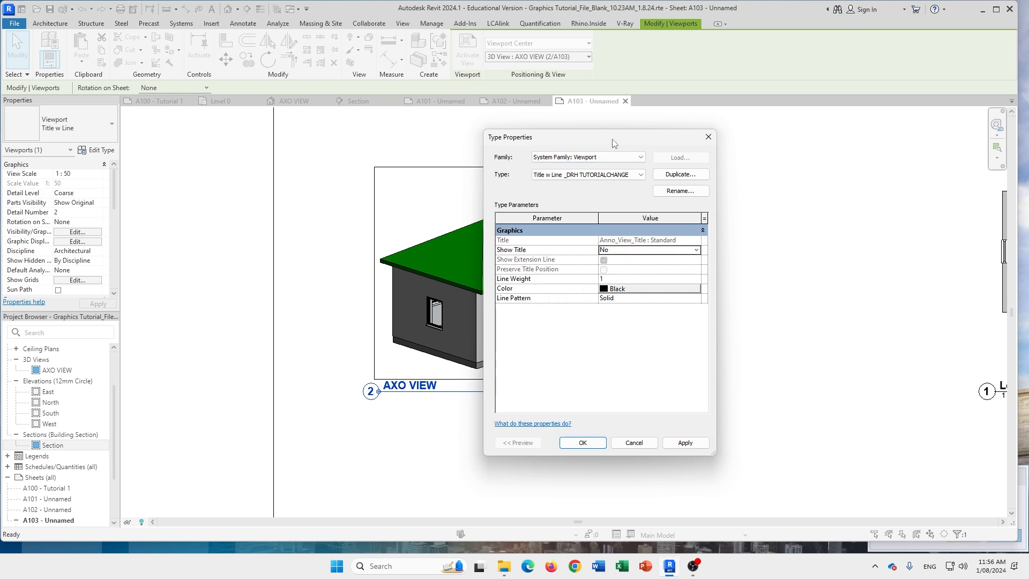
{"action": "left_click_drag", "start_coordinate": [615, 144], "coordinate": [819, 128]}
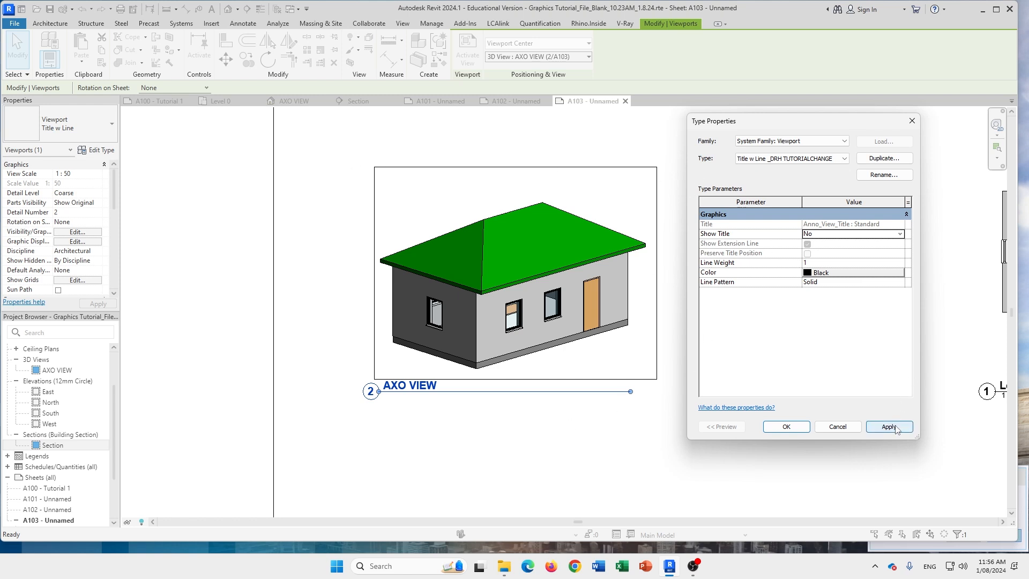
{"action": "left_click", "coordinate": [779, 429]}
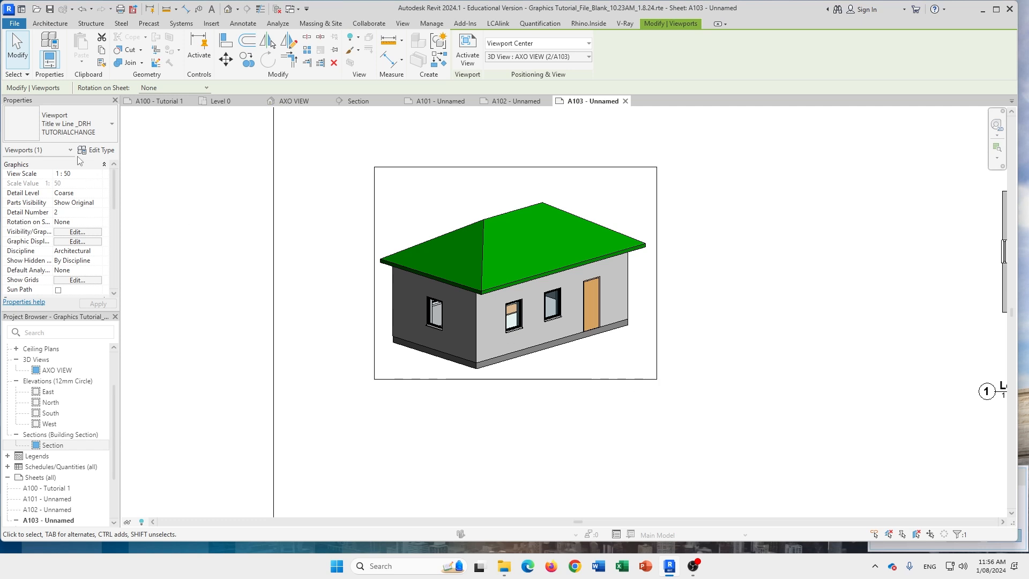
Set Show Title back to Yes in the AXO VIEW viewport's type properties
{"action": "left_click", "coordinate": [96, 150]}
{"action": "left_click", "coordinate": [824, 236]}
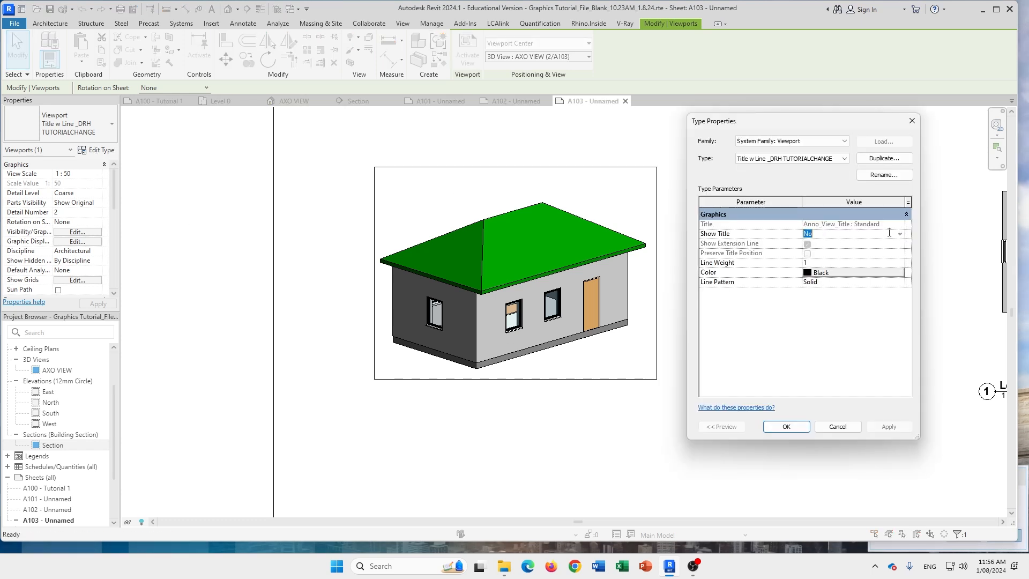
{"action": "left_click", "coordinate": [826, 236]}
{"action": "left_click", "coordinate": [835, 256]}
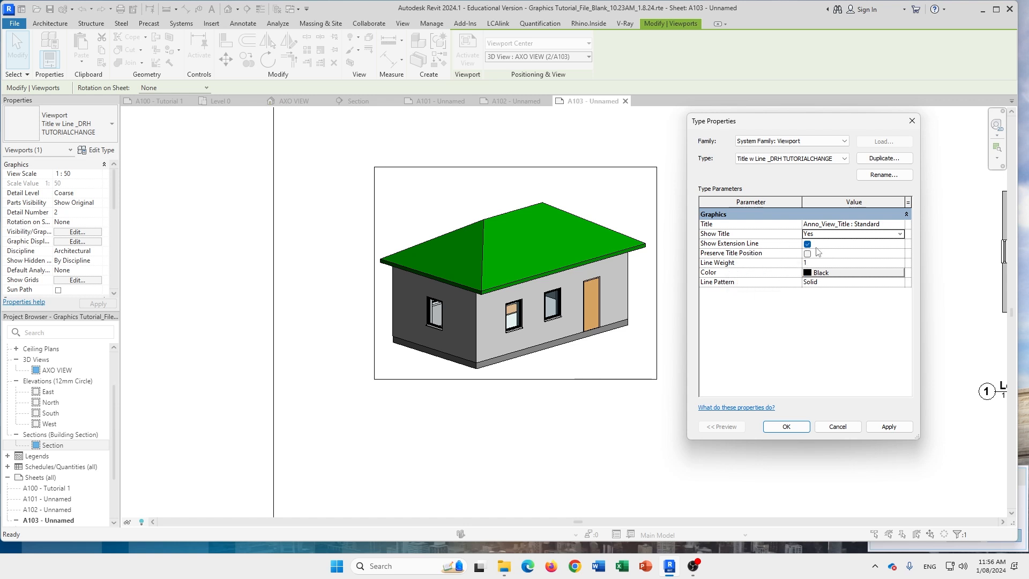
{"action": "left_click", "coordinate": [786, 427]}
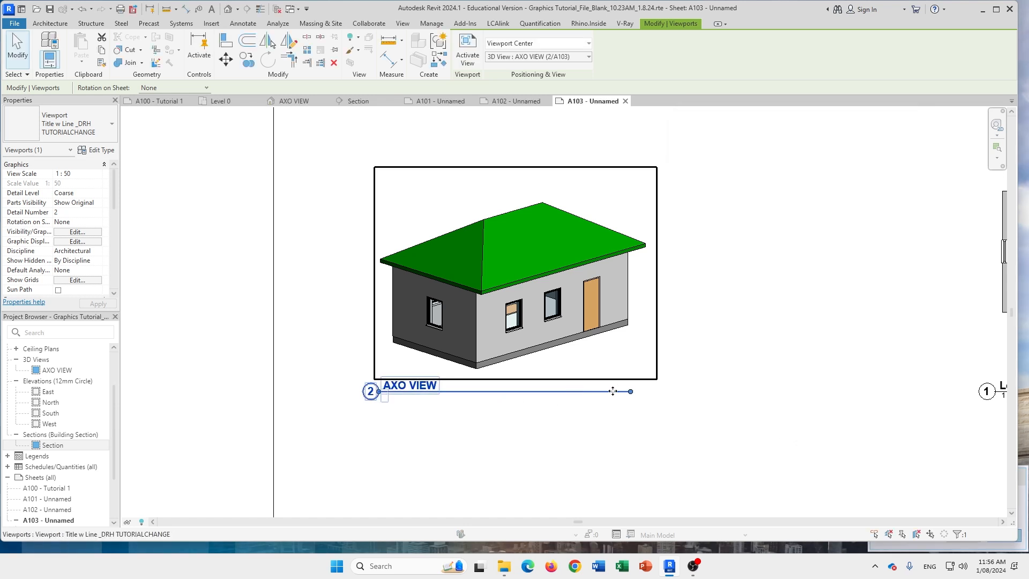
Turn off the extension line in the AXO VIEW viewport's type properties
{"action": "left_click", "coordinate": [98, 150]}
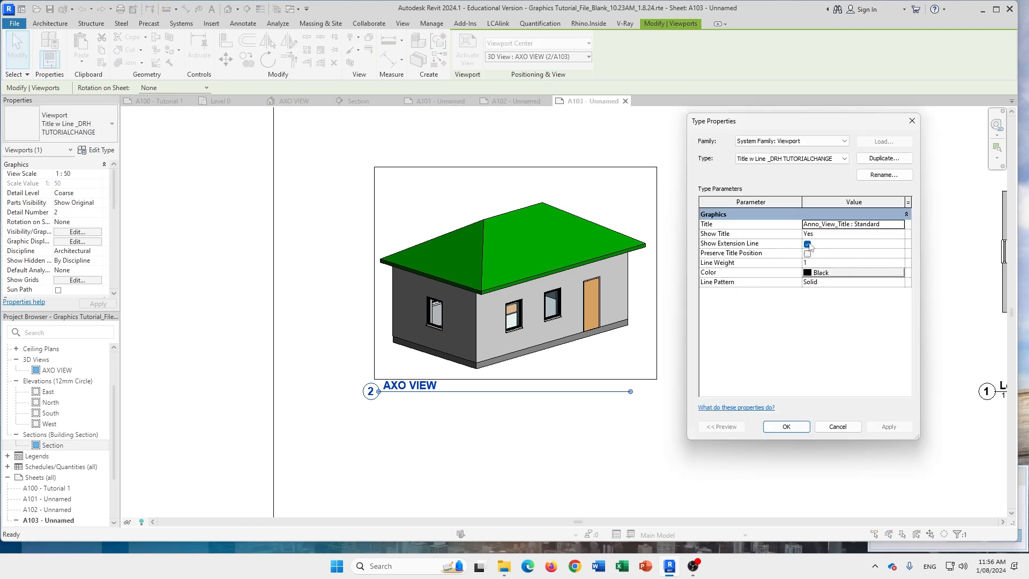
{"action": "left_click", "coordinate": [808, 245]}
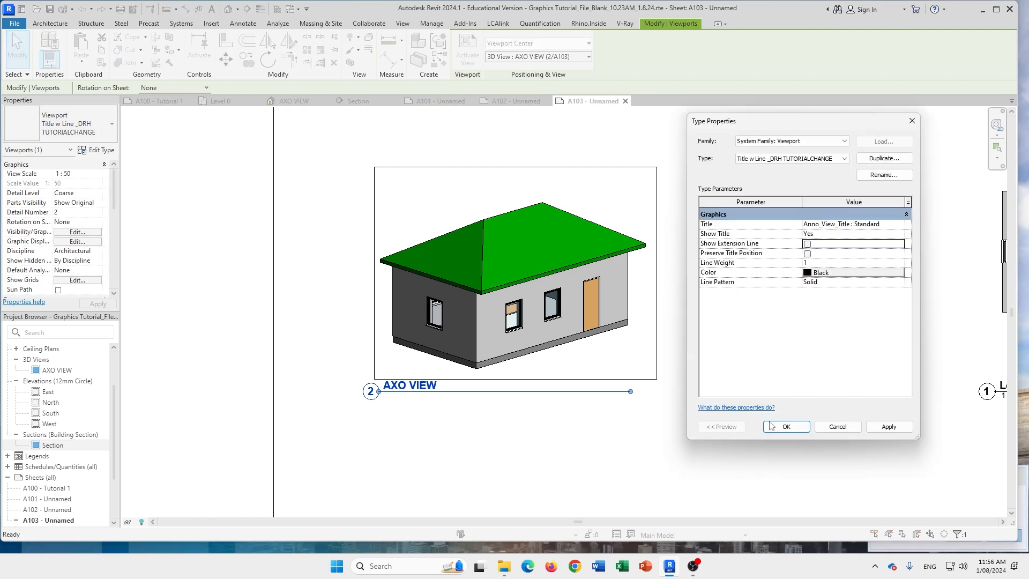
{"action": "left_click", "coordinate": [786, 427]}
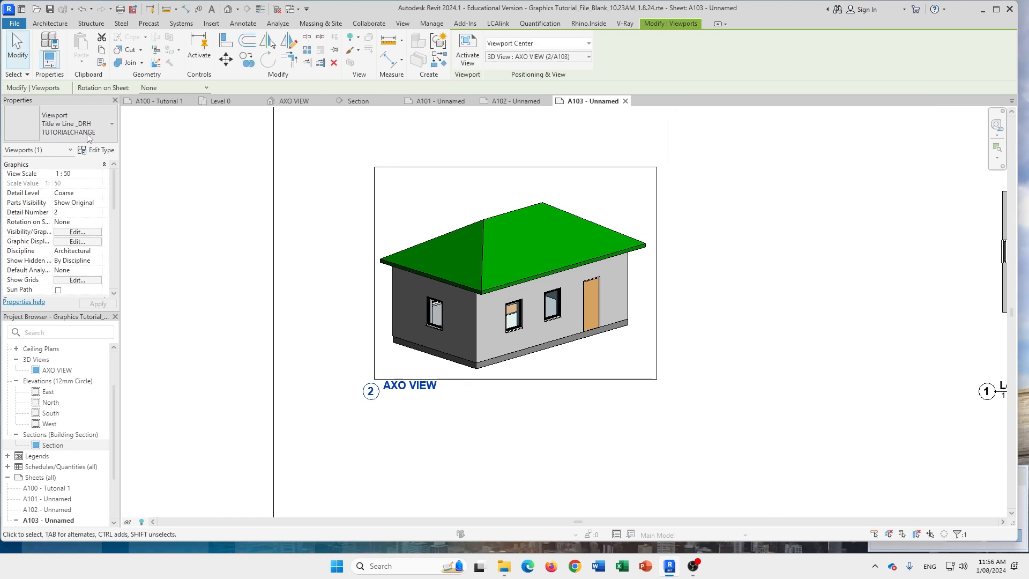
Give the AXO VIEW viewport type a line weight of 4 and the purple line colour RGB 128-000-255
{"action": "left_click", "coordinate": [96, 150]}
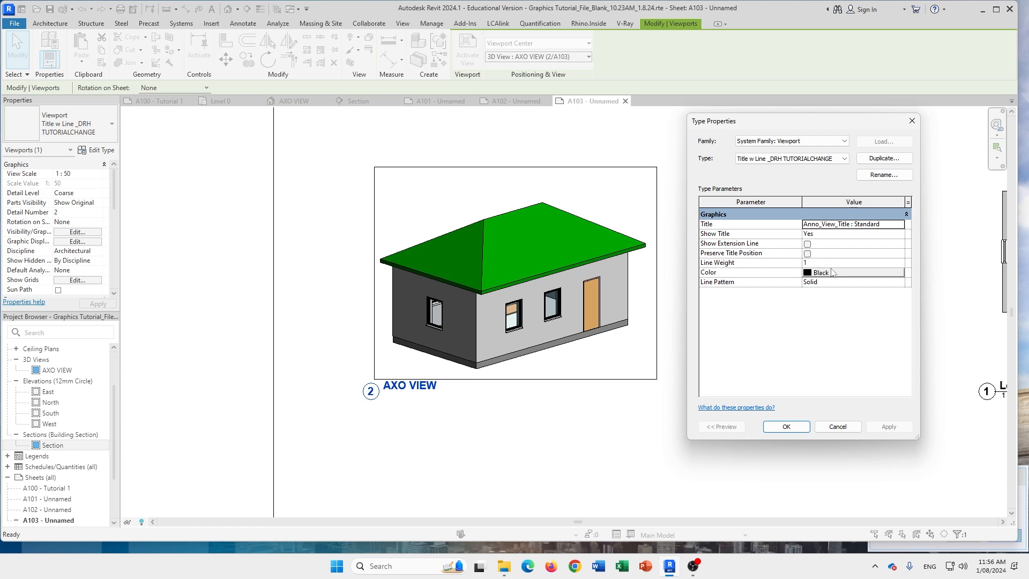
{"action": "left_click", "coordinate": [840, 274]}
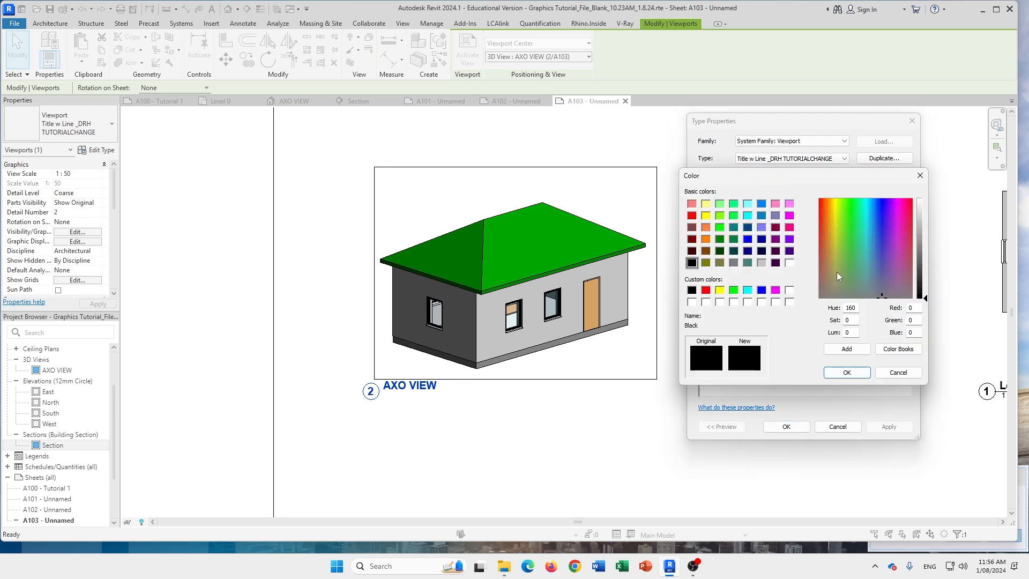
{"action": "left_click", "coordinate": [922, 178]}
{"action": "left_click", "coordinate": [842, 263]}
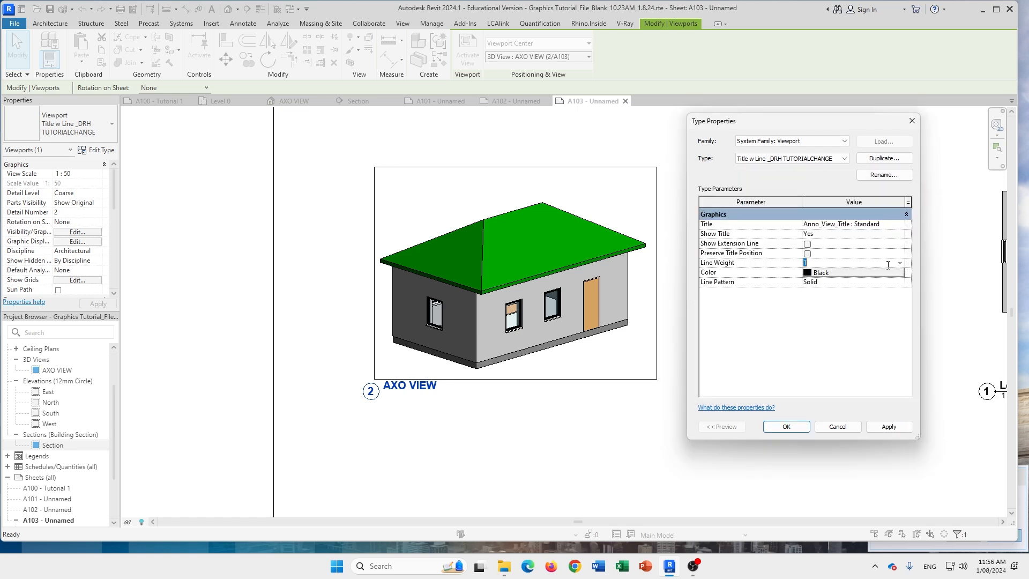
{"action": "left_click", "coordinate": [901, 264]}
{"action": "left_click", "coordinate": [825, 296]}
{"action": "left_click", "coordinate": [852, 274]}
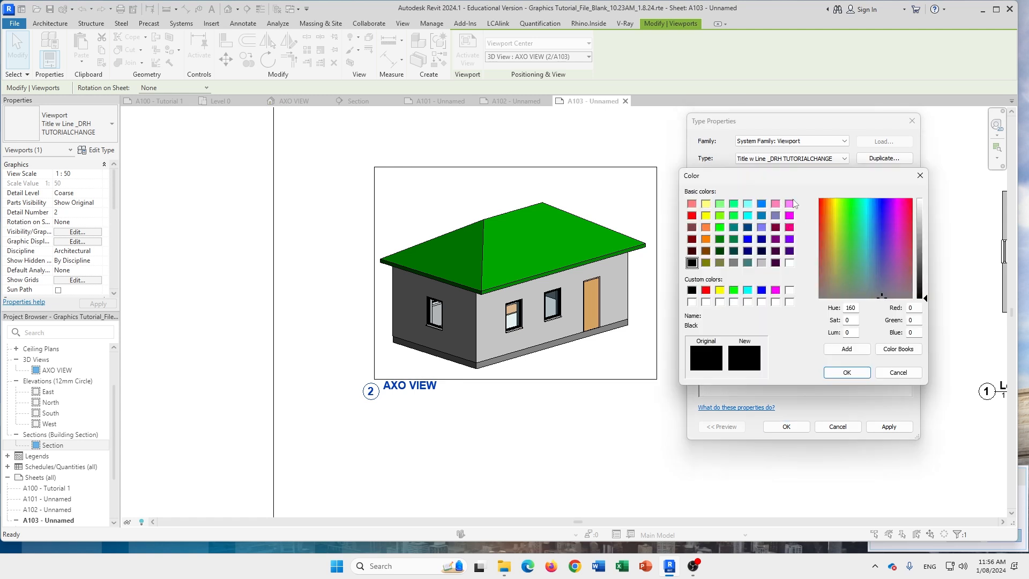
{"action": "left_click", "coordinate": [790, 239]}
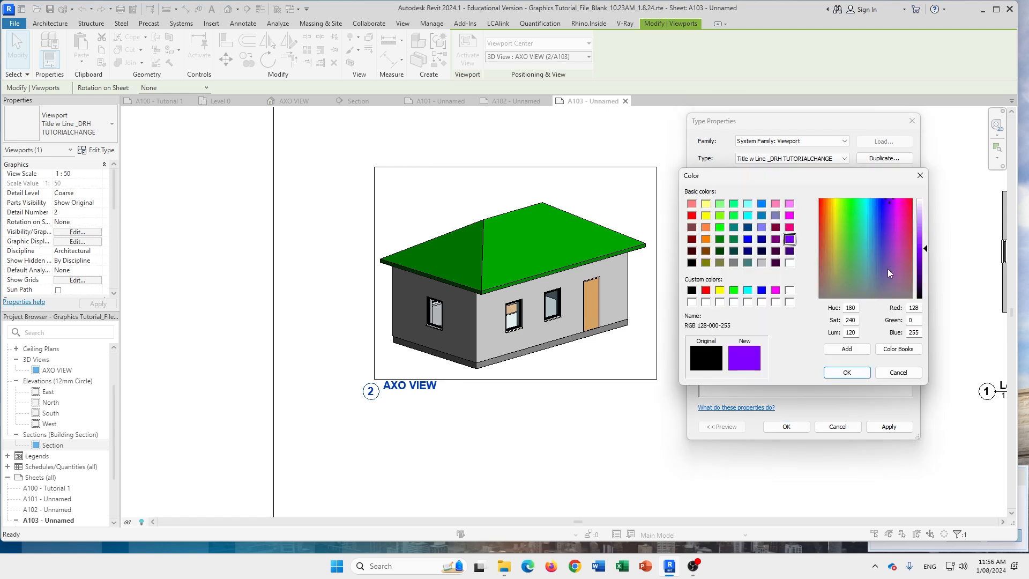
{"action": "left_click", "coordinate": [861, 375]}
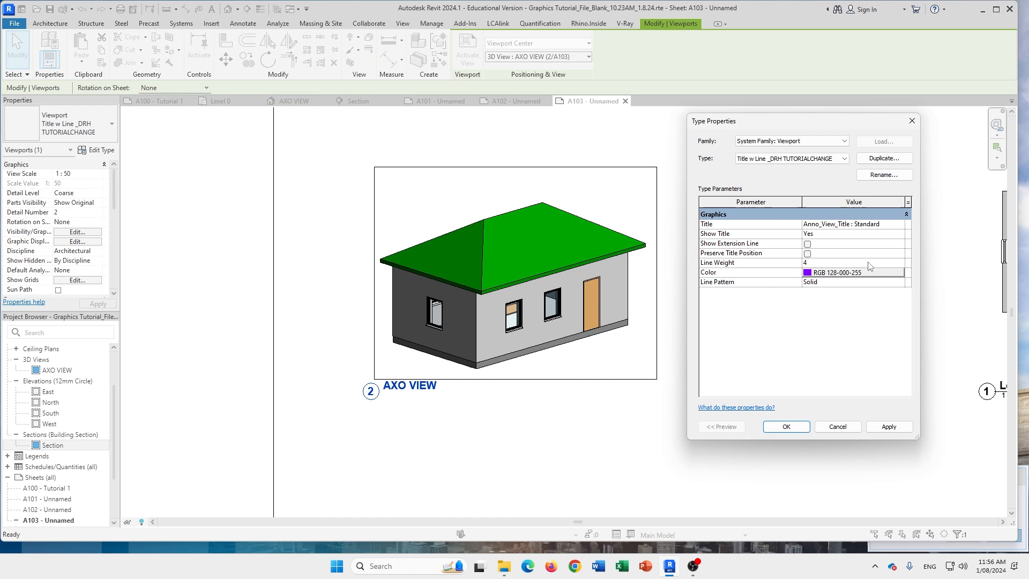
Choose Solid as the viewport type's line pattern and confirm the type properties
{"action": "left_click", "coordinate": [837, 283]}
{"action": "left_click", "coordinate": [902, 283]}
{"action": "scroll", "coordinate": [885, 312], "scroll_direction": "down", "scroll_amount": 1}
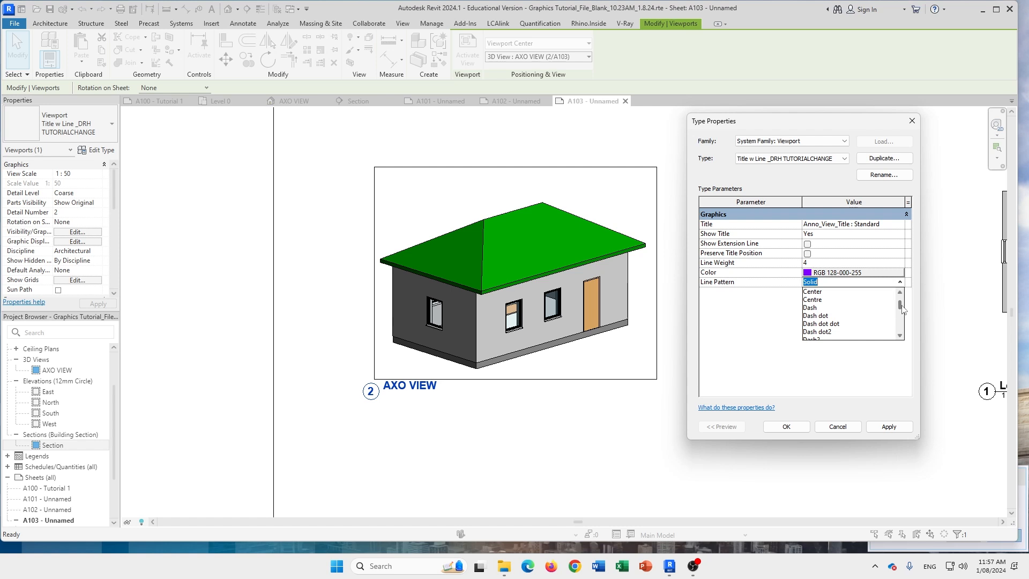
{"action": "scroll", "coordinate": [901, 306], "scroll_direction": "up", "scroll_amount": 2}
{"action": "left_click", "coordinate": [827, 294]}
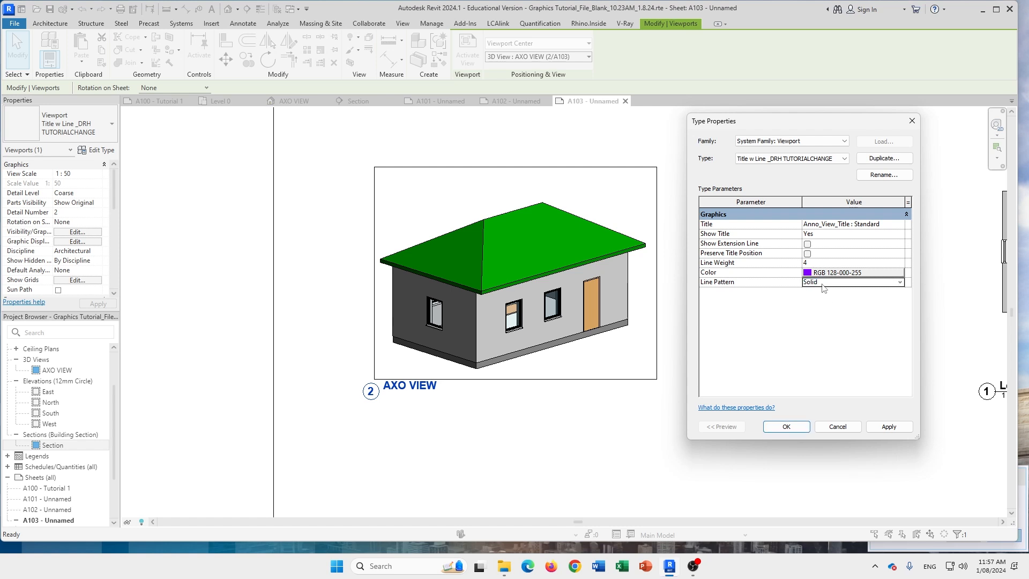
{"action": "left_click", "coordinate": [786, 426]}
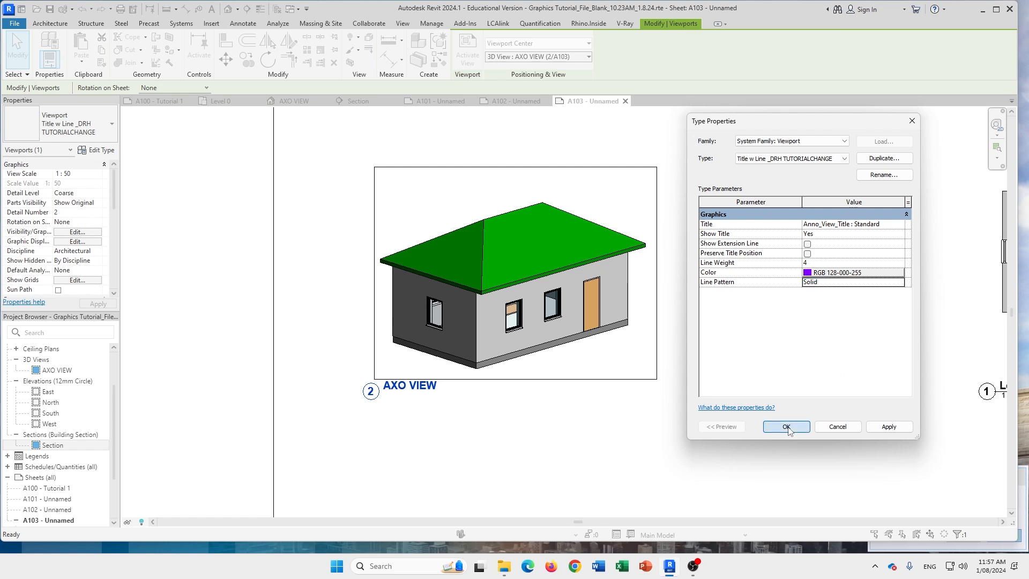
Deselect the AXO VIEW viewport and turn on the thin lines display for sheet A103
{"action": "left_click", "coordinate": [636, 444]}
{"action": "scroll", "coordinate": [432, 390], "scroll_direction": "up", "scroll_amount": 1}
{"action": "scroll", "coordinate": [590, 403], "scroll_direction": "down", "scroll_amount": 1}
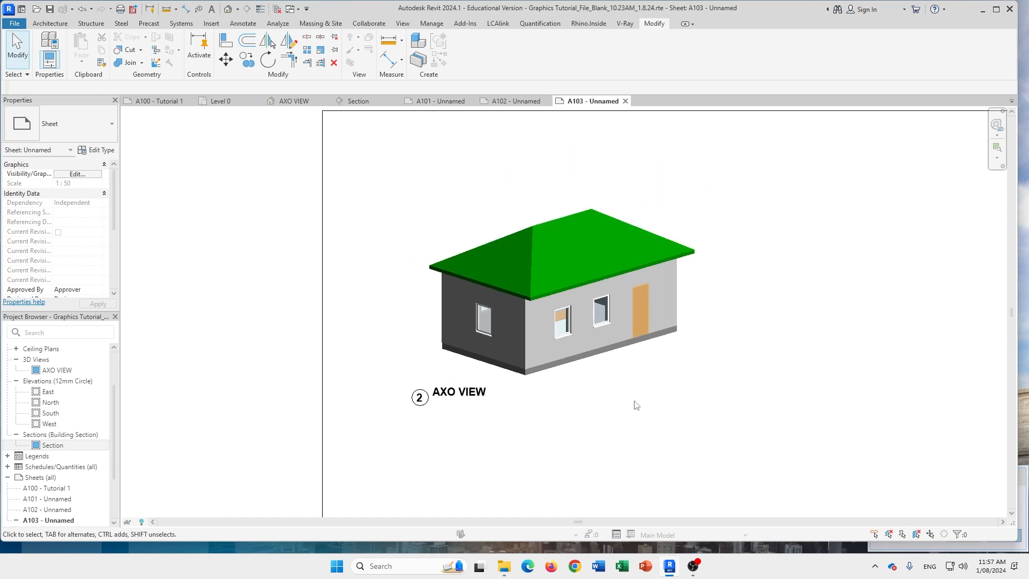
{"action": "key", "text": "t"}
{"action": "key", "text": "l"}
{"action": "middle_click_drag", "start_coordinate": [774, 351], "coordinate": [715, 353]}
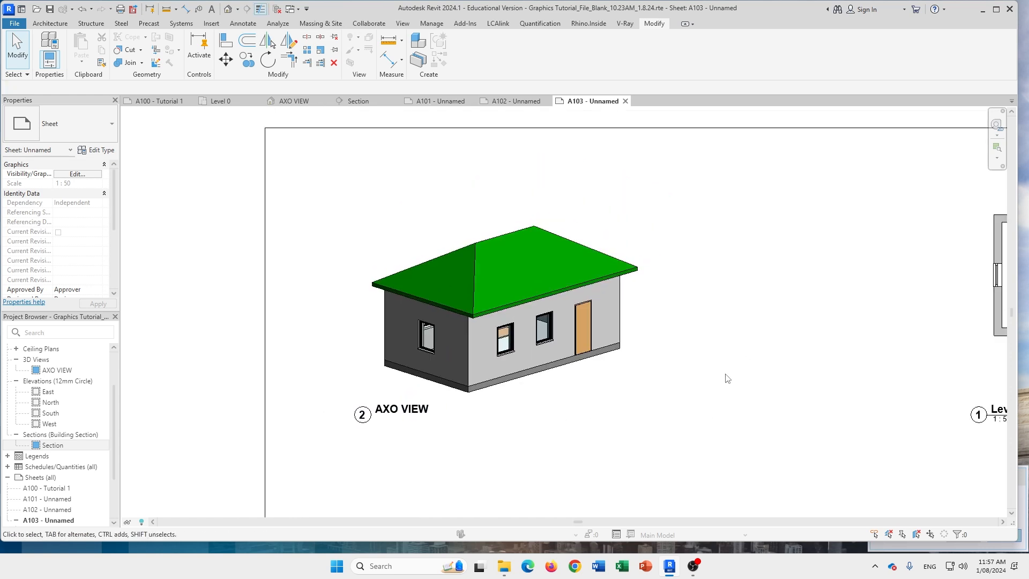
Review the whole of sheet A103, comparing the titles of the axonometric, floor plan and section viewports
{"action": "scroll", "coordinate": [740, 381], "scroll_direction": "down", "scroll_amount": 2}
{"action": "middle_click_drag", "start_coordinate": [735, 384], "coordinate": [668, 375]}
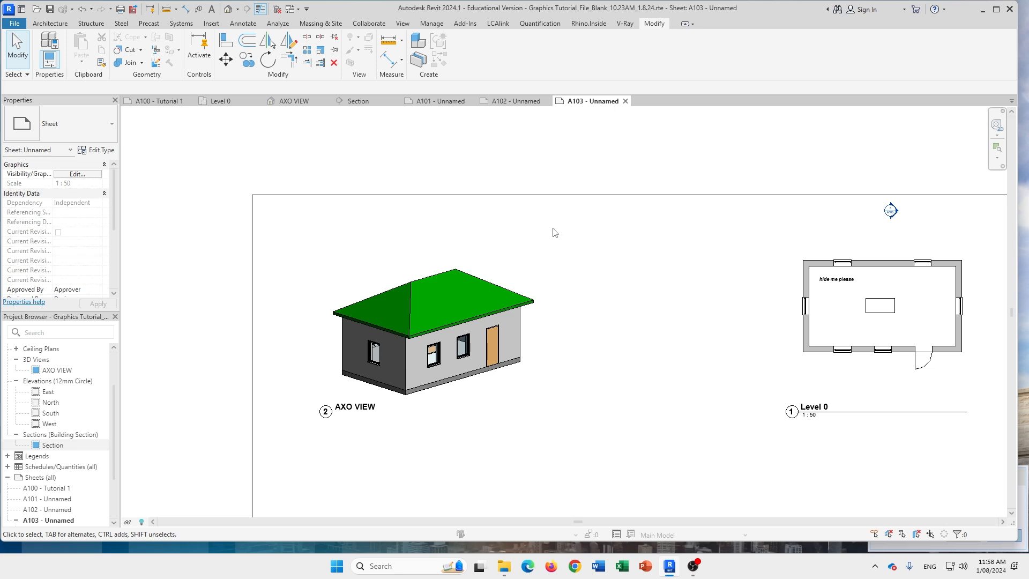
{"action": "scroll", "coordinate": [674, 366], "scroll_direction": "down", "scroll_amount": 1}
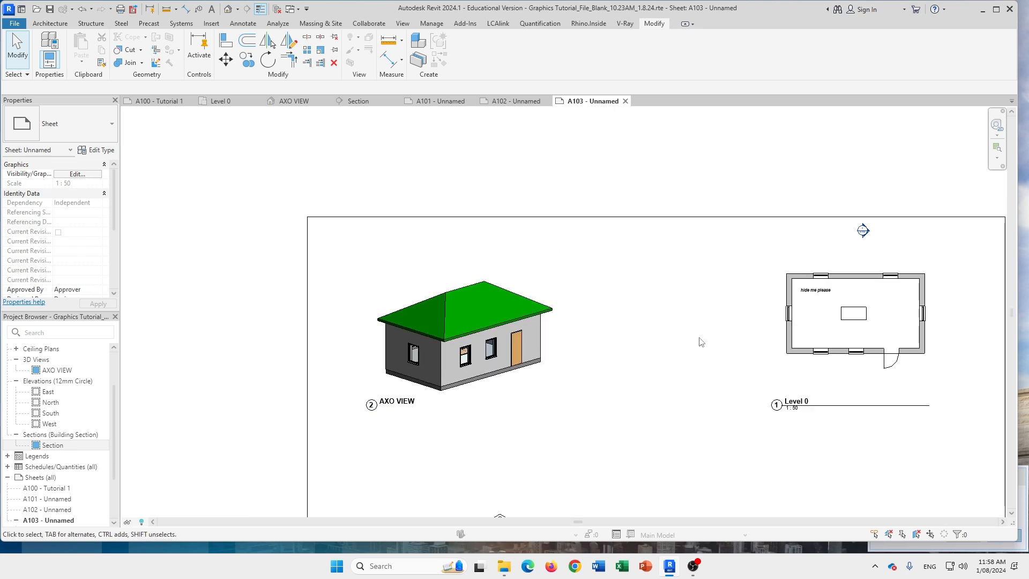
{"action": "scroll", "coordinate": [677, 367], "scroll_direction": "down", "scroll_amount": 1}
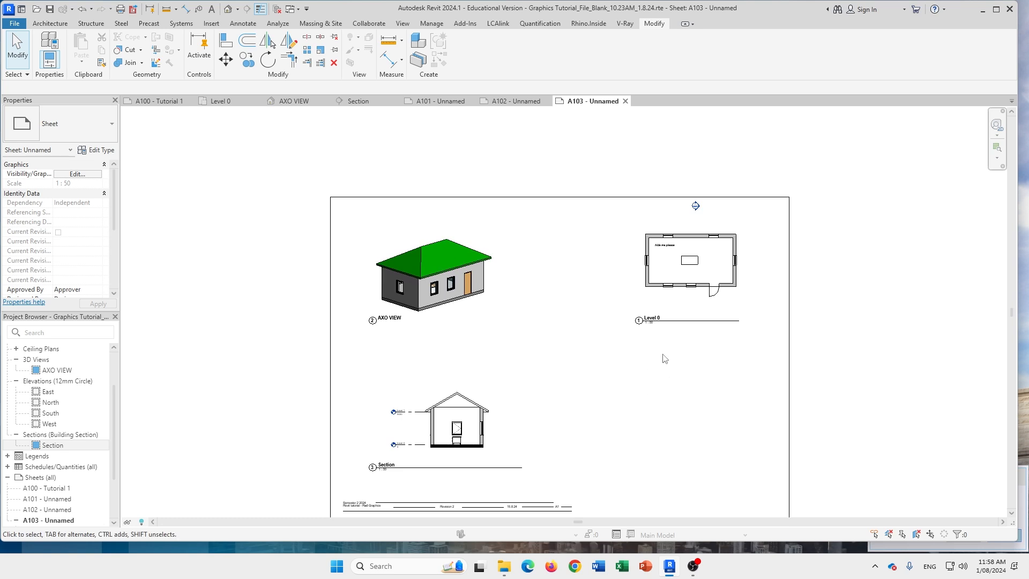
{"action": "middle_click_drag", "start_coordinate": [670, 413], "coordinate": [634, 383]}
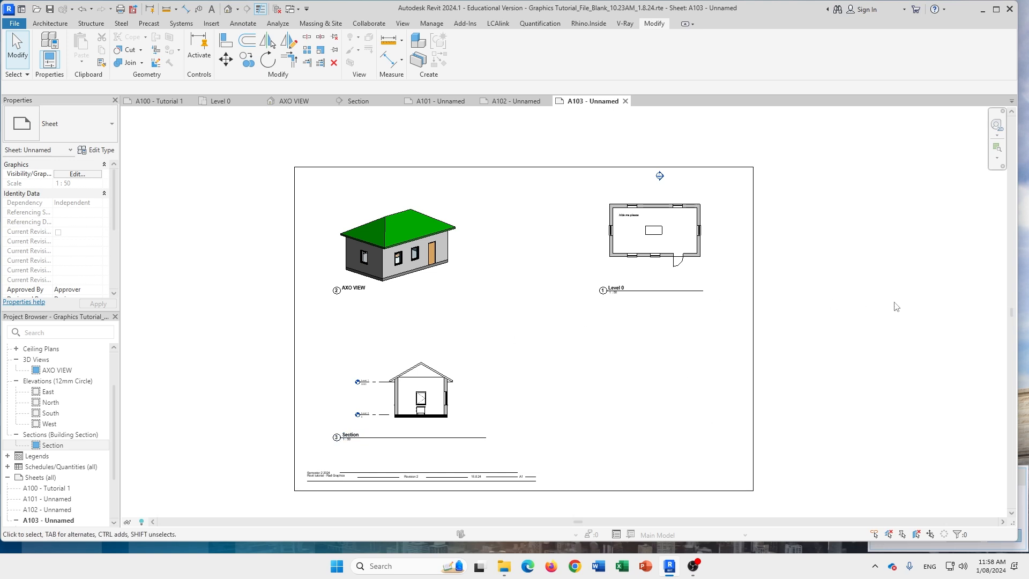
Start a PDF export of the project with the export range set to selected views/sheets
{"action": "left_click", "coordinate": [12, 25]}
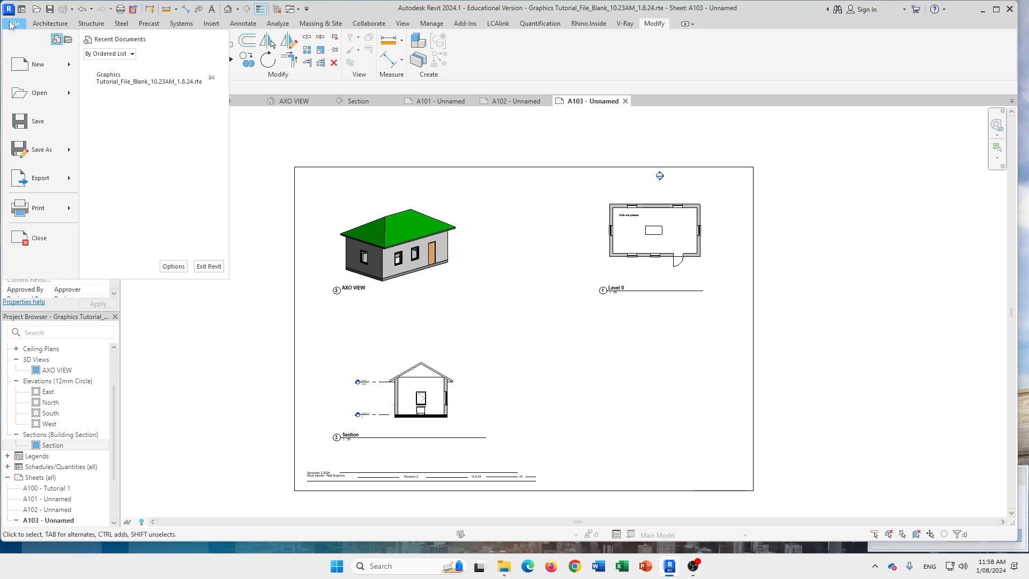
{"action": "mouse_move", "coordinate": [68, 190]}
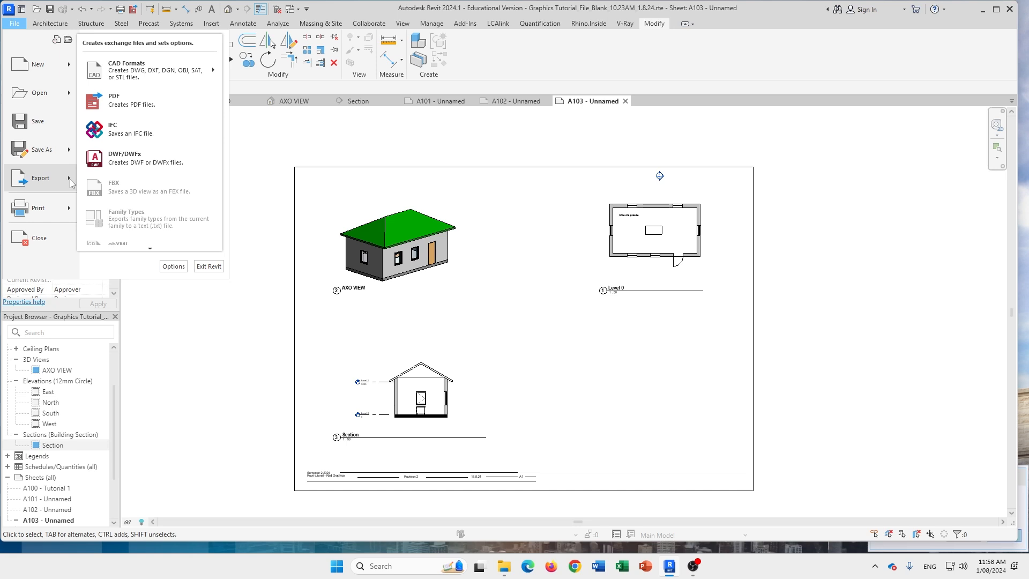
{"action": "left_click", "coordinate": [162, 100]}
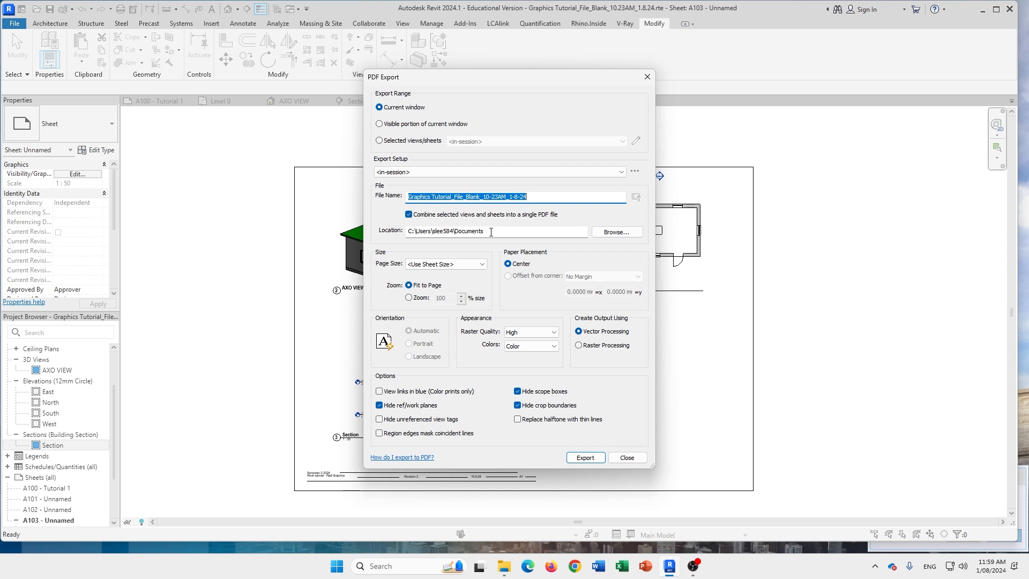
{"action": "left_click", "coordinate": [379, 141]}
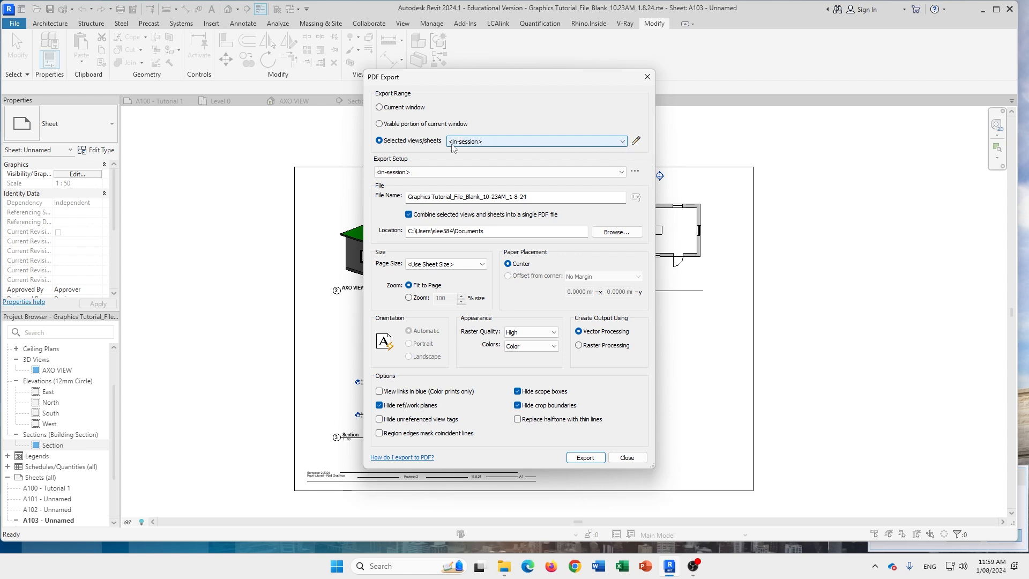
{"action": "left_click", "coordinate": [622, 142]}
{"action": "left_click", "coordinate": [624, 142]}
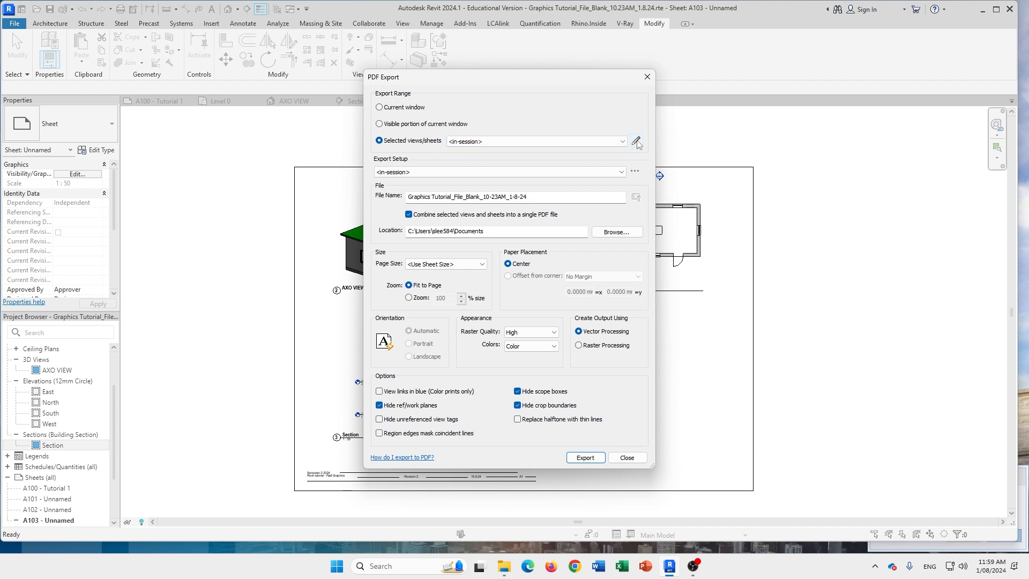
Include only sheet A103 - Unnamed in the set of views and sheets to export
{"action": "left_click", "coordinate": [637, 141]}
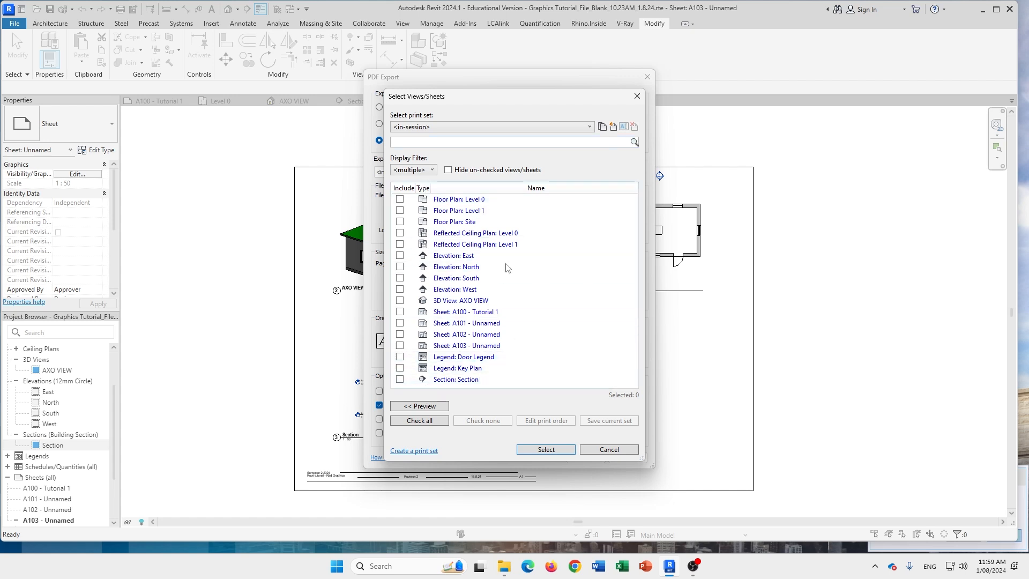
{"action": "left_click_drag", "start_coordinate": [488, 98], "coordinate": [551, 141]}
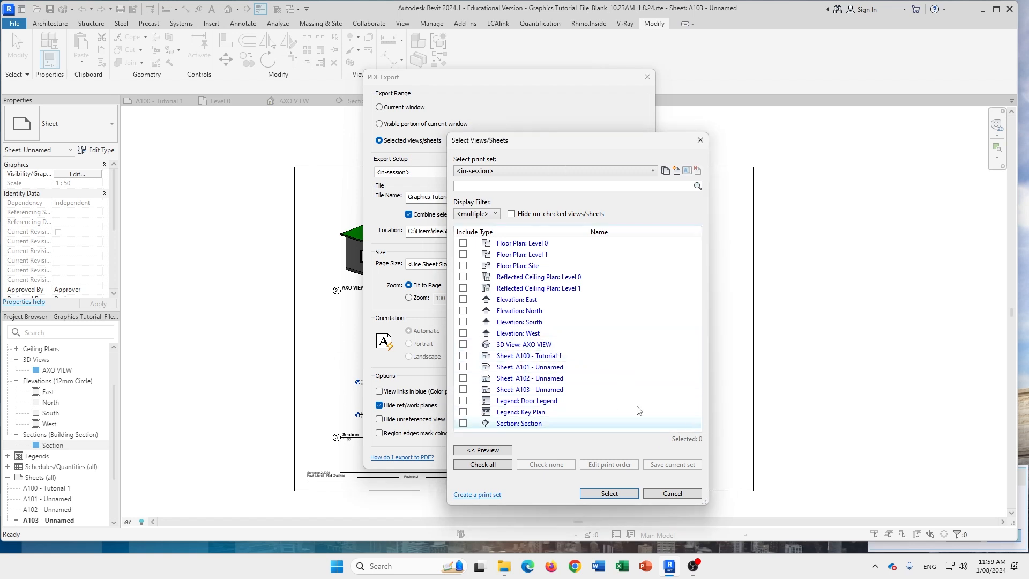
{"action": "left_click", "coordinate": [464, 390]}
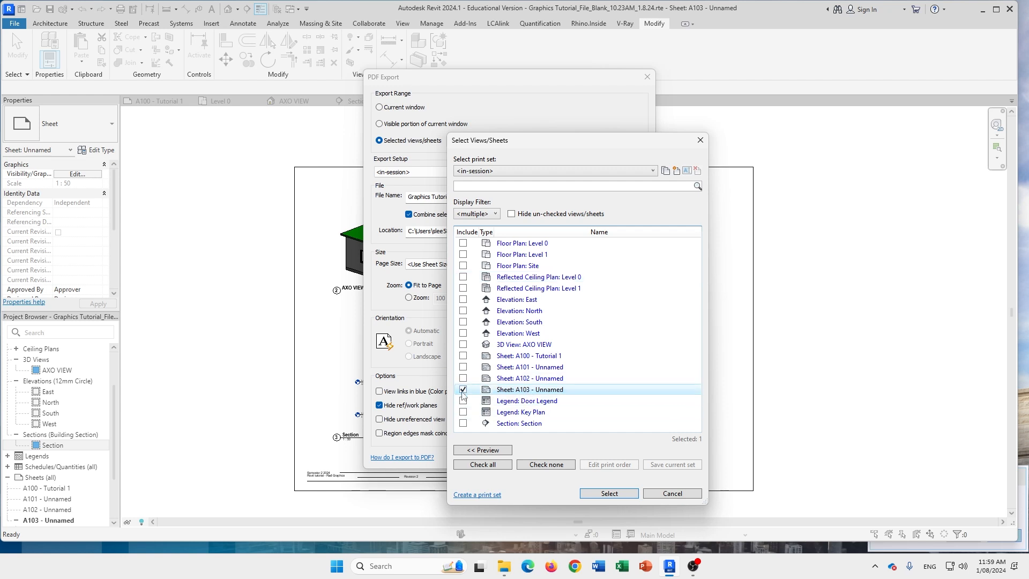
{"action": "left_click", "coordinate": [610, 493]}
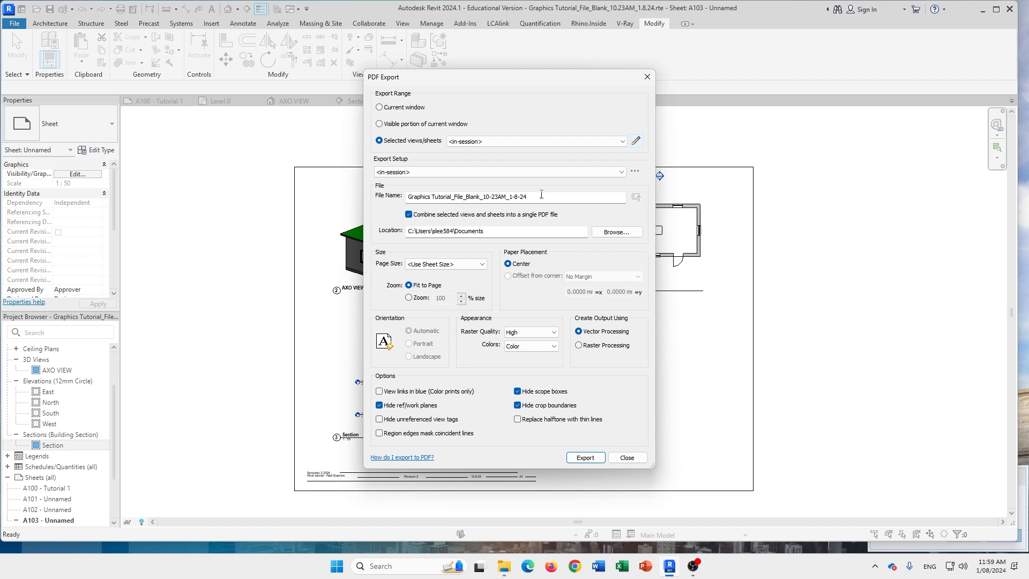
Name the PDF "Graphics Tutorial_File_drh tutorial" and choose the Desktop folder as its save location
{"action": "left_click_drag", "start_coordinate": [528, 197], "coordinate": [450, 199]}
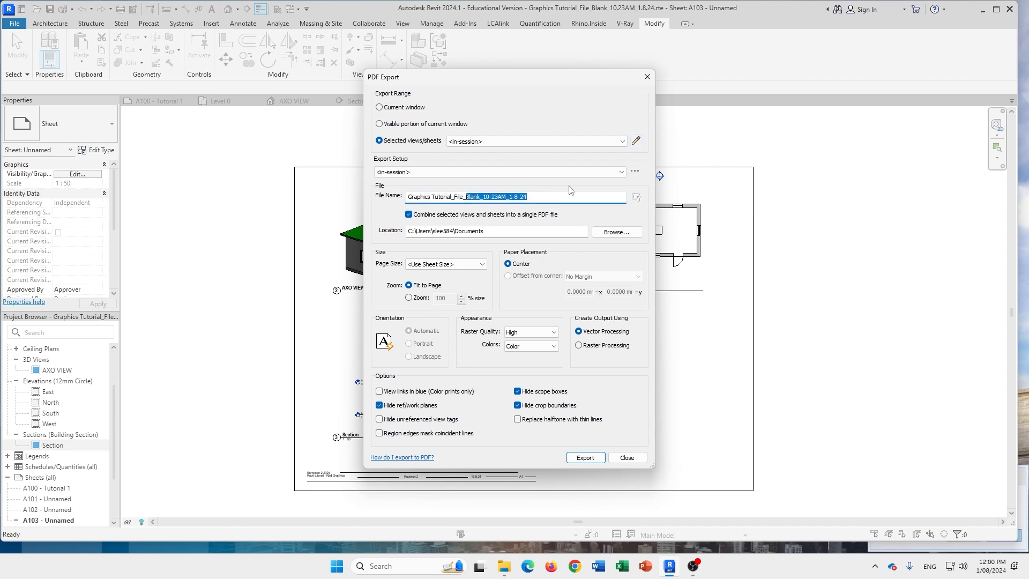
{"action": "type", "text": "_File_drh tutorial"}
{"action": "left_click", "coordinate": [617, 232]}
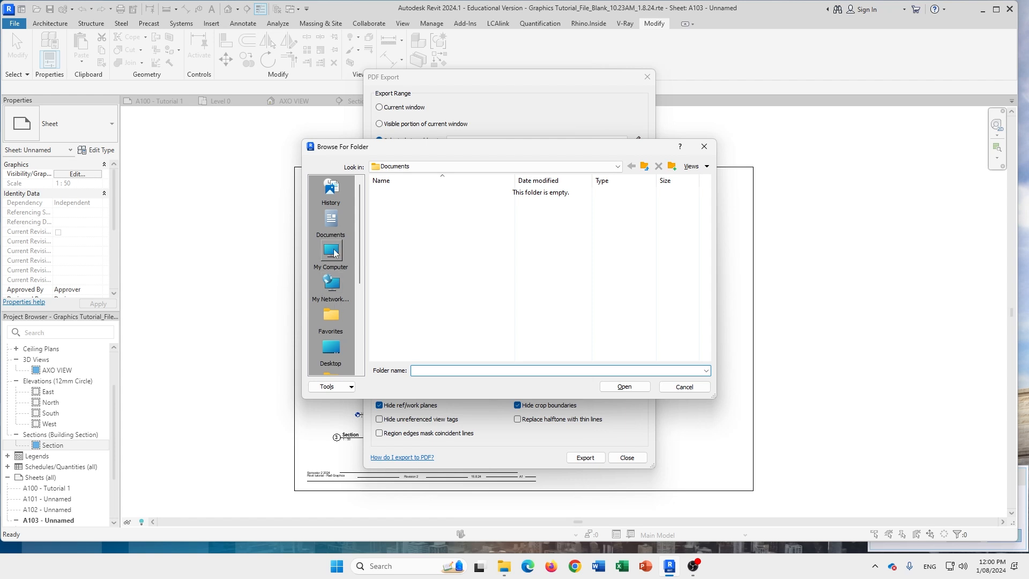
{"action": "left_click", "coordinate": [333, 219]}
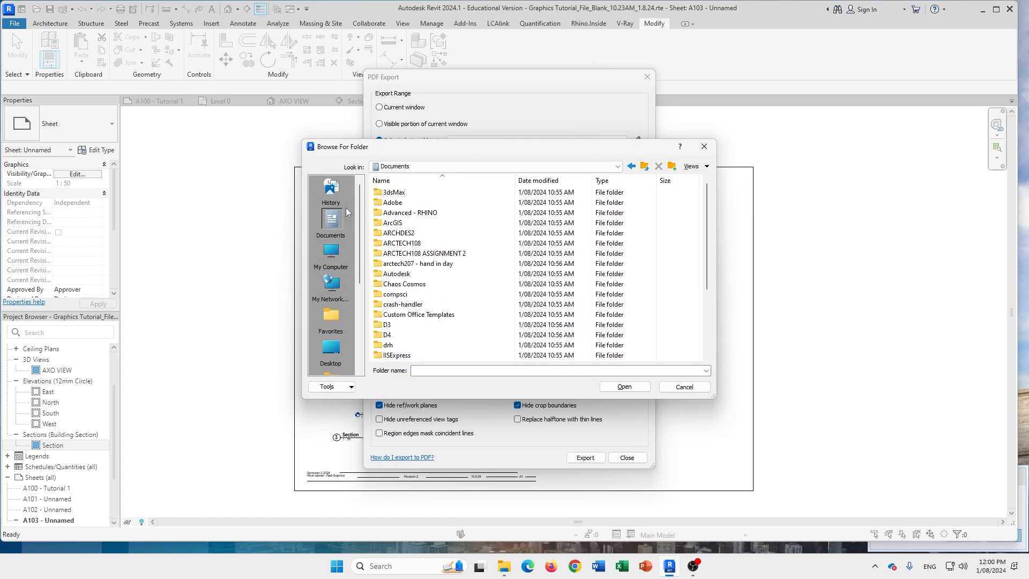
{"action": "left_click", "coordinate": [331, 252]}
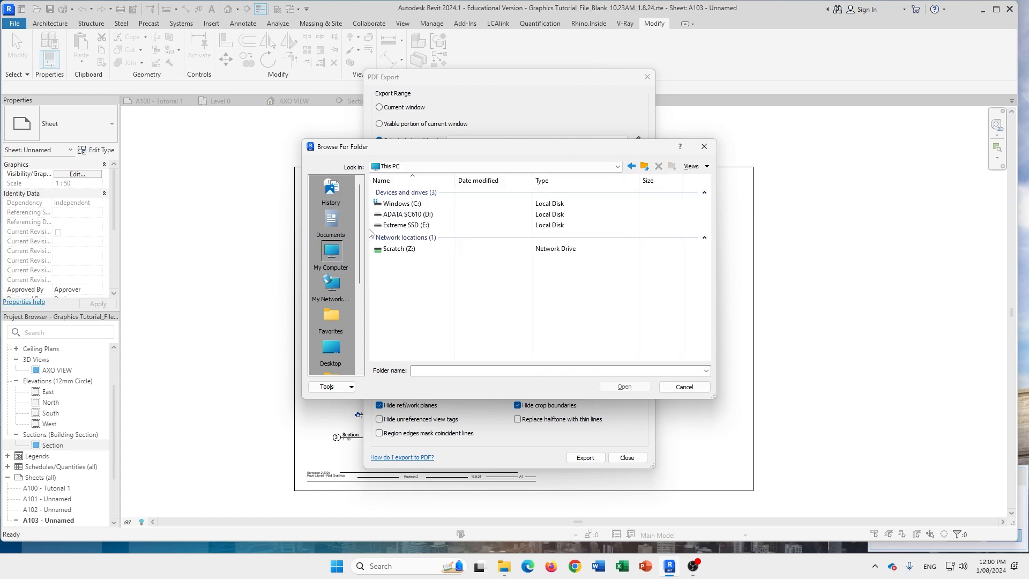
{"action": "double_click", "coordinate": [401, 204]}
{"action": "left_click", "coordinate": [331, 191]}
{"action": "scroll", "coordinate": [333, 292], "scroll_direction": "down", "scroll_amount": 3}
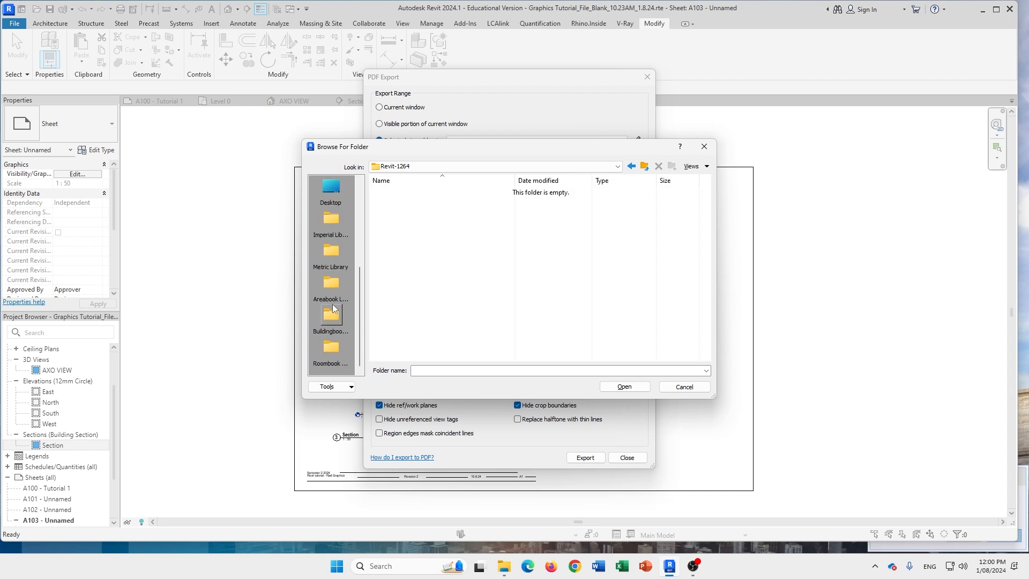
{"action": "scroll", "coordinate": [336, 286], "scroll_direction": "up", "scroll_amount": 3}
{"action": "left_click", "coordinate": [332, 255]}
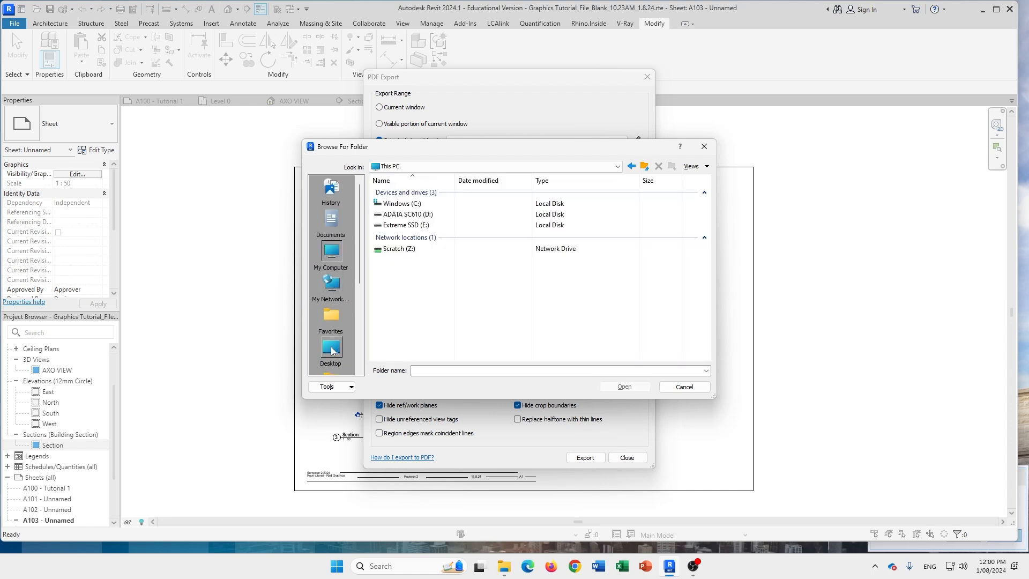
{"action": "left_click", "coordinate": [332, 349]}
{"action": "left_click", "coordinate": [624, 387]}
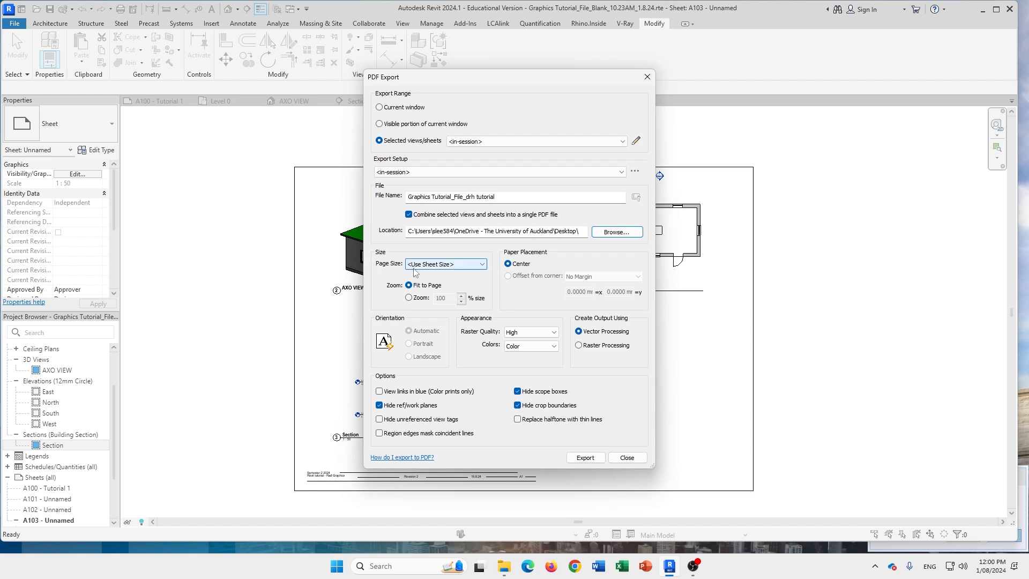
Set the PDF page size to ISO A1 : 594 x 841 mm
{"action": "left_click", "coordinate": [482, 266]}
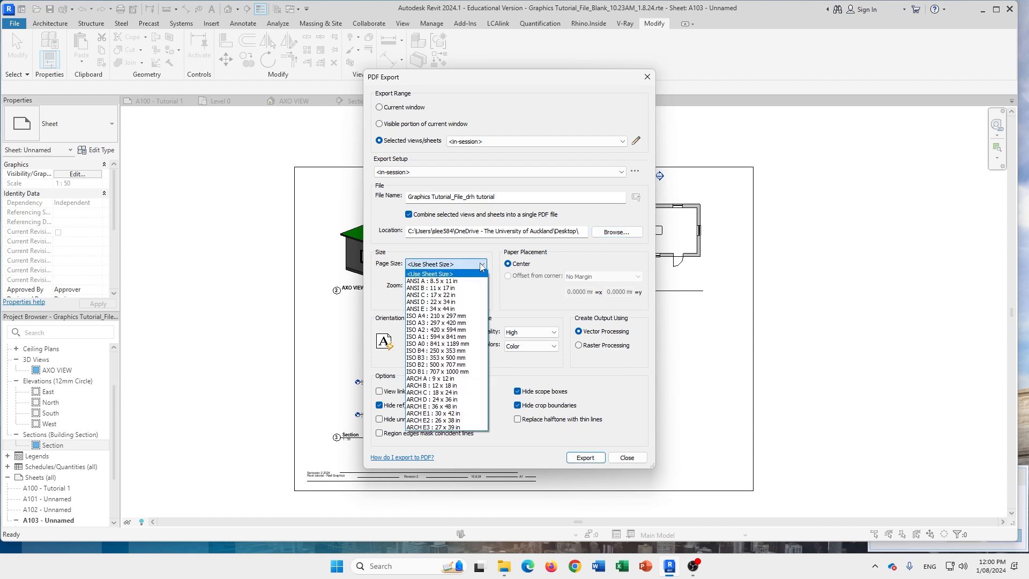
{"action": "left_click", "coordinate": [482, 265]}
{"action": "left_click", "coordinate": [481, 265]}
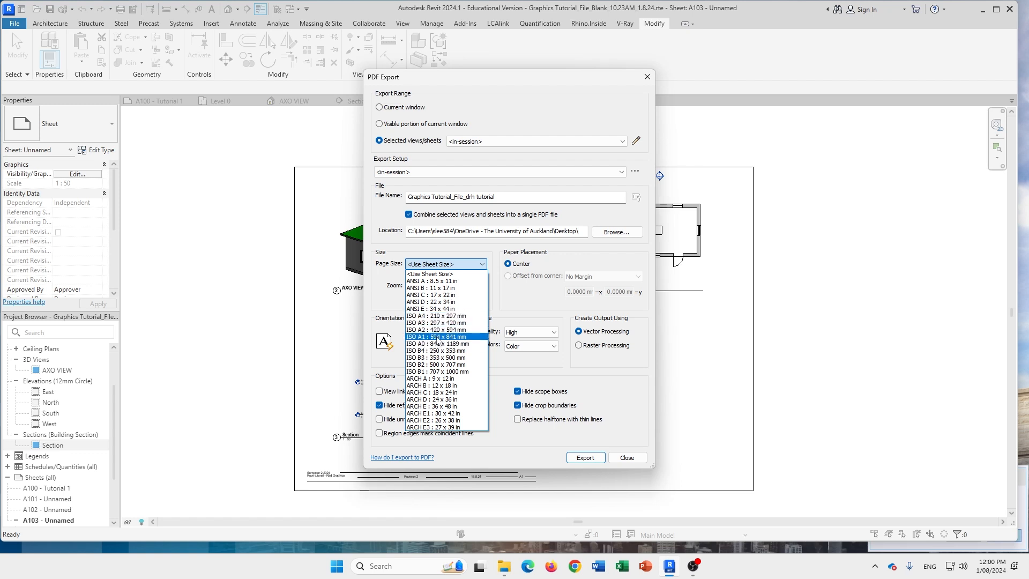
{"action": "left_click", "coordinate": [437, 337]}
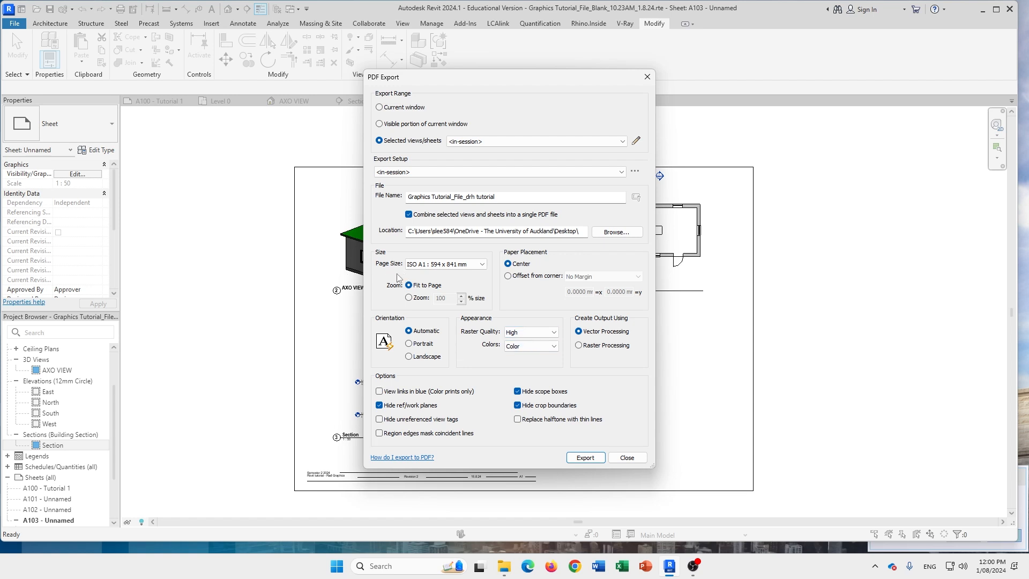
Try Presentation as the raster quality of the PDF export
{"action": "left_click", "coordinate": [530, 333]}
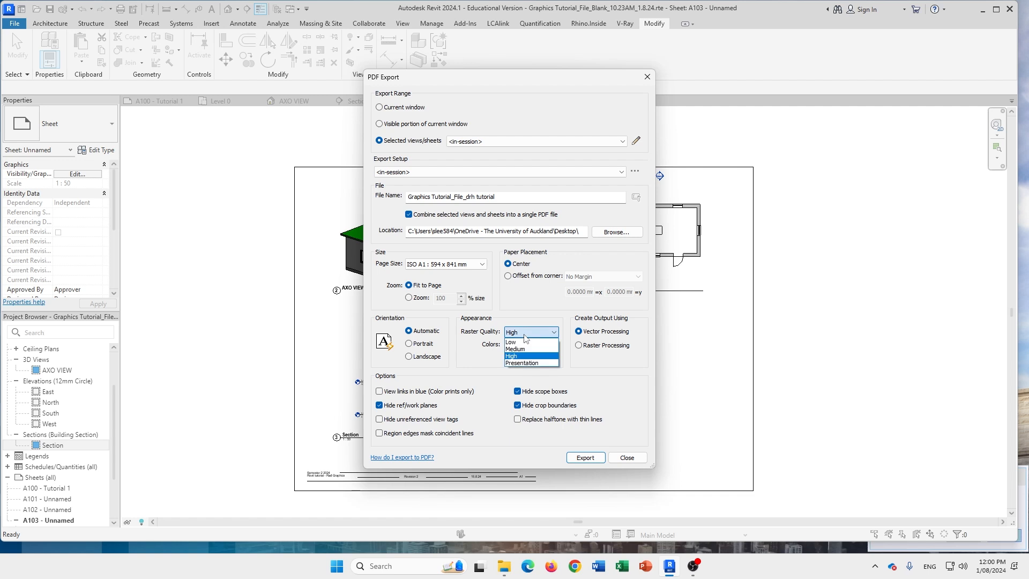
{"action": "left_click", "coordinate": [531, 333]}
{"action": "left_click", "coordinate": [536, 333]}
{"action": "left_click", "coordinate": [615, 364]}
{"action": "left_click", "coordinate": [555, 334]}
{"action": "left_click", "coordinate": [534, 364]}
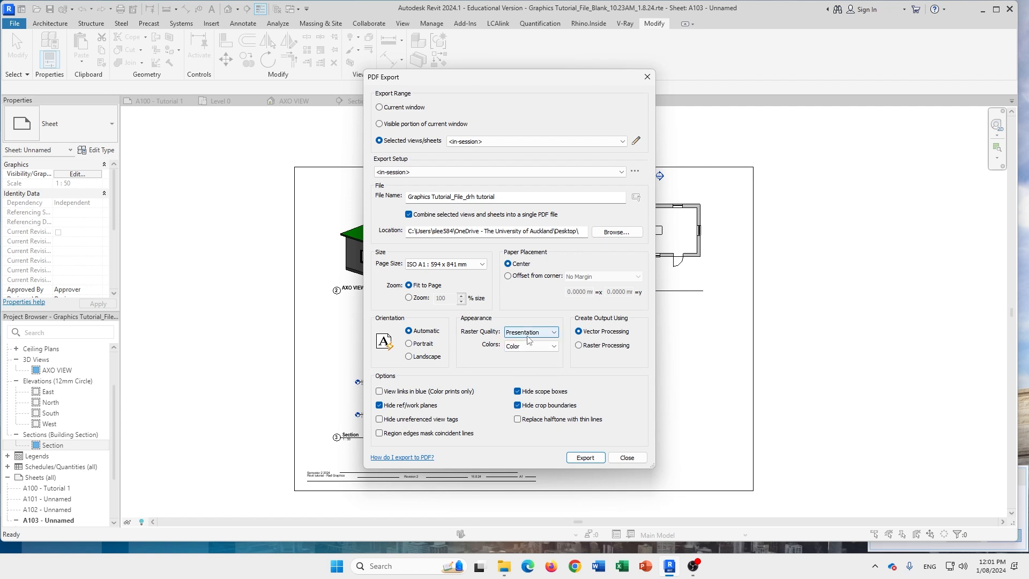
Set the PDF's raster quality to High and choose Color for its colours
{"action": "left_click", "coordinate": [554, 332]}
{"action": "left_click", "coordinate": [530, 356]}
{"action": "left_click", "coordinate": [553, 346]}
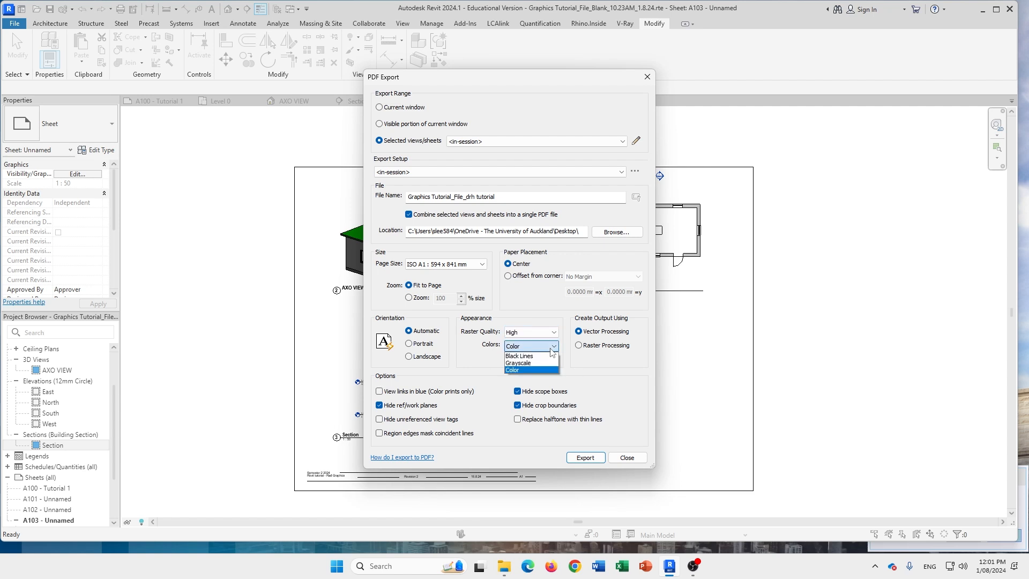
{"action": "left_click", "coordinate": [528, 370]}
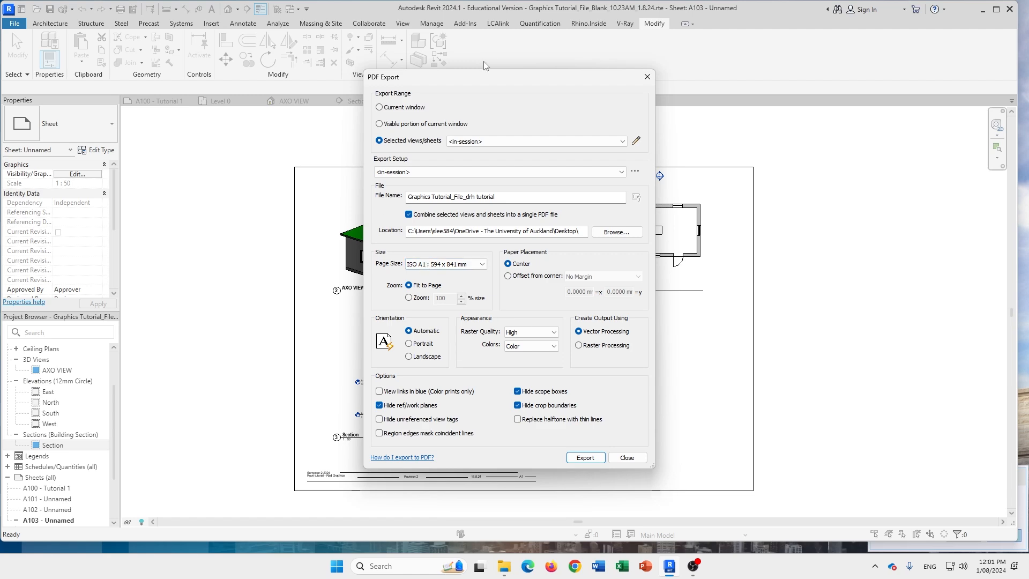
Export the sheet to PDF without saving the export settings for future sessions
{"action": "left_click_drag", "start_coordinate": [485, 81], "coordinate": [528, 84]}
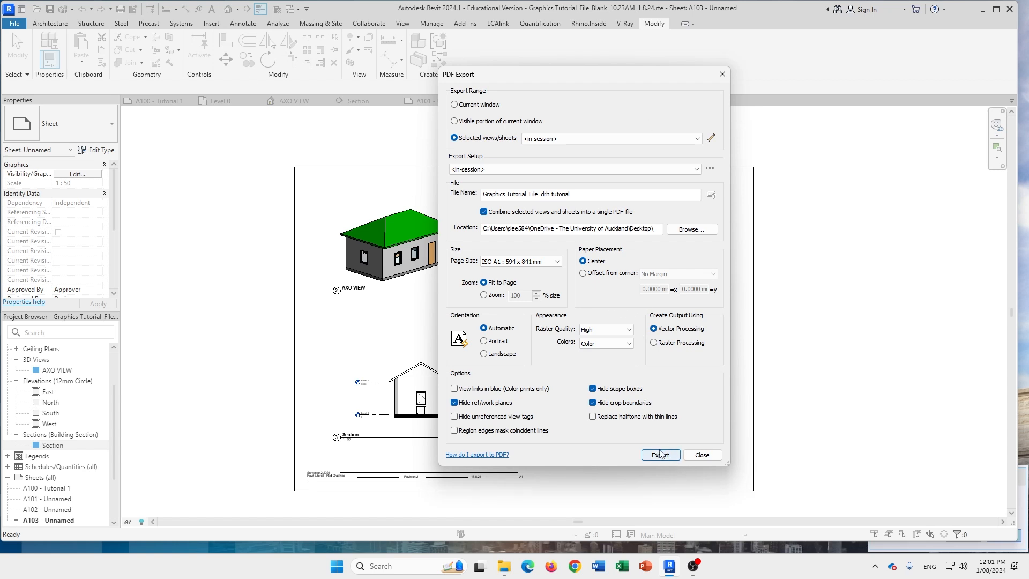
{"action": "left_click", "coordinate": [662, 457]}
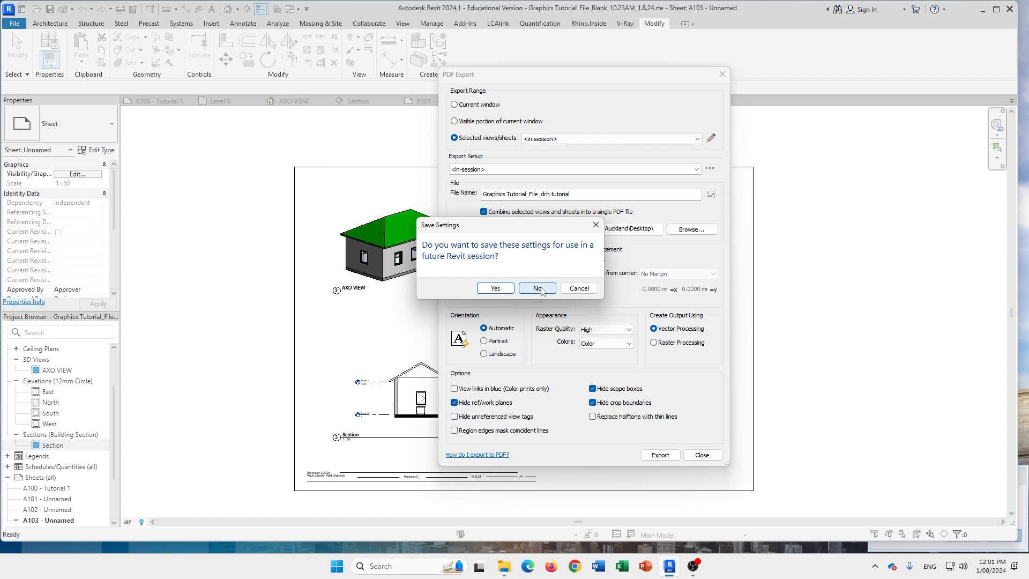
{"action": "left_click", "coordinate": [539, 289]}
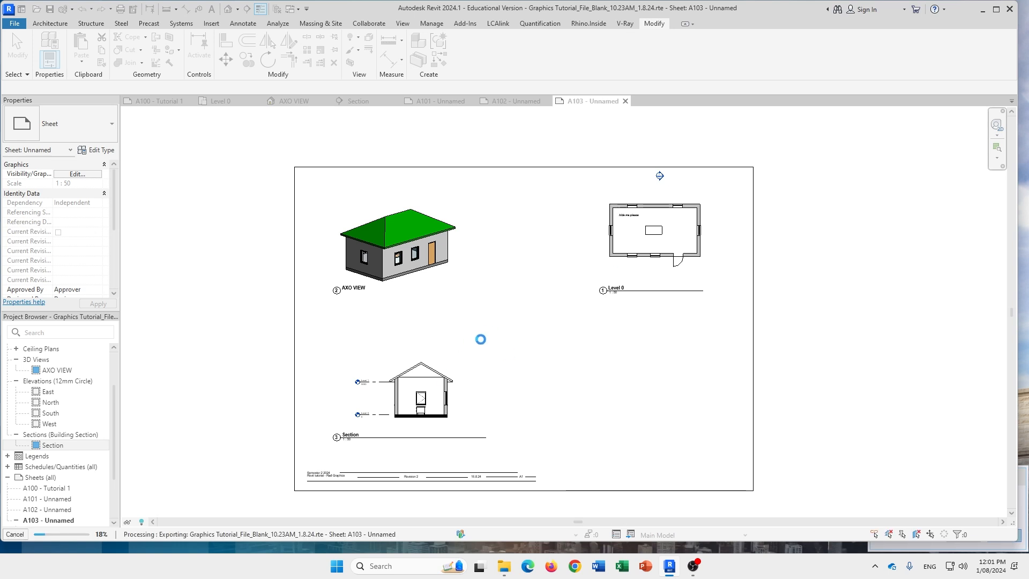
Switch to File Explorer, sort the Desktop folder by date modified and open the exported Graphics Tutorial_File_drh tutorial.pdf
{"action": "mouse_move", "coordinate": [507, 567]}
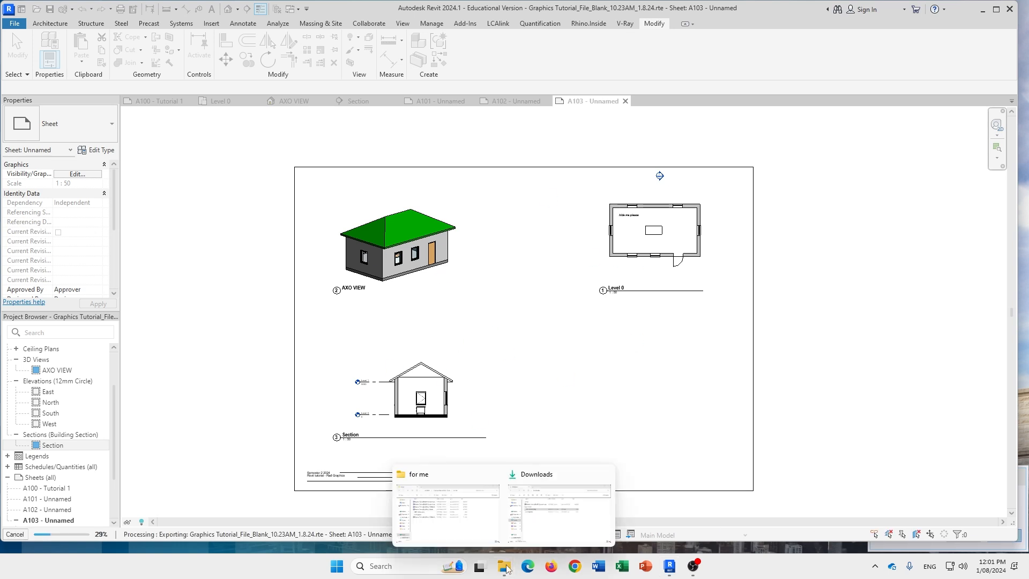
{"action": "left_click", "coordinate": [568, 519]}
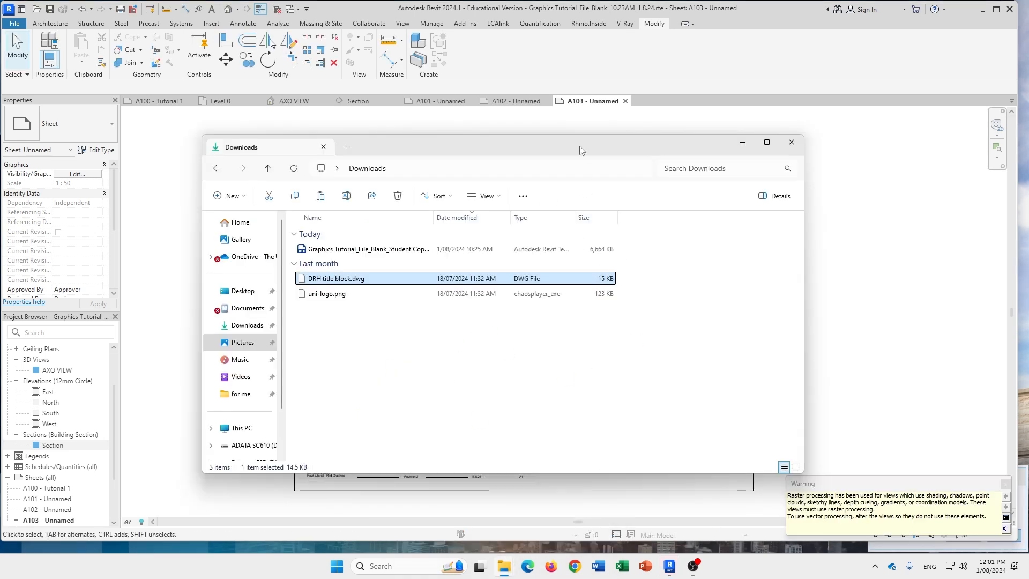
{"action": "left_click_drag", "start_coordinate": [580, 146], "coordinate": [648, 131]}
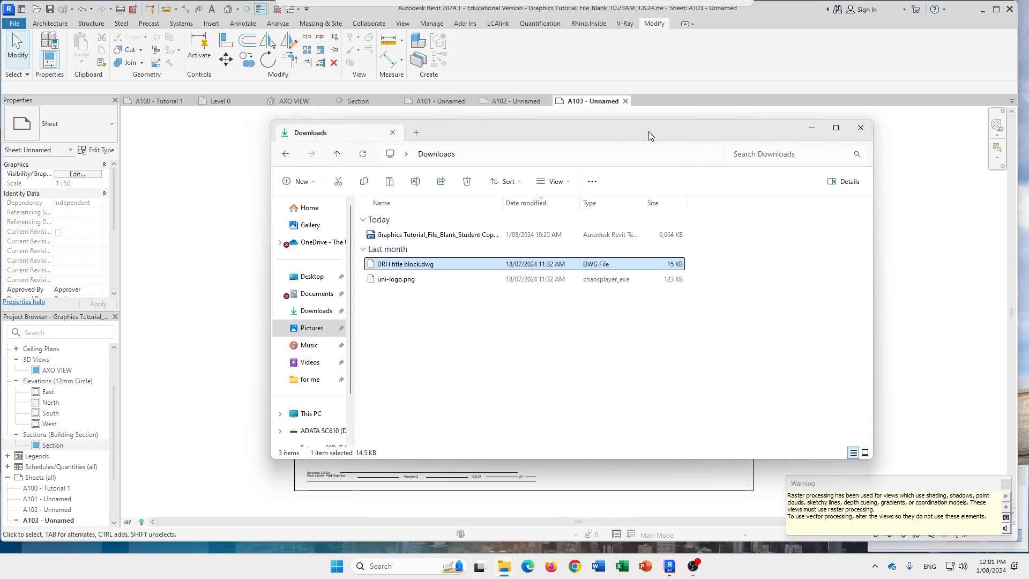
{"action": "left_click", "coordinate": [322, 279]}
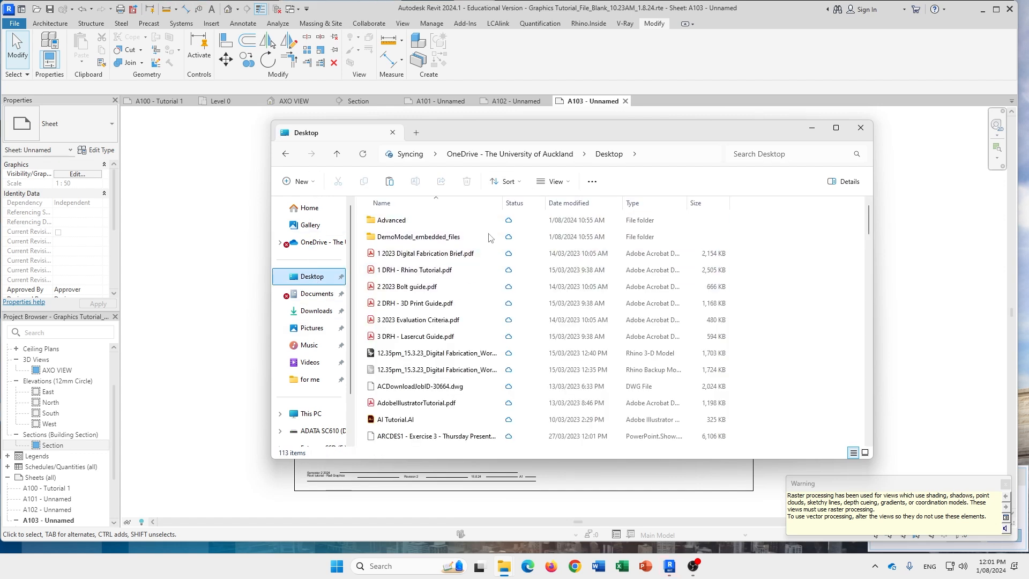
{"action": "left_click", "coordinate": [569, 203]}
{"action": "left_click", "coordinate": [453, 220]}
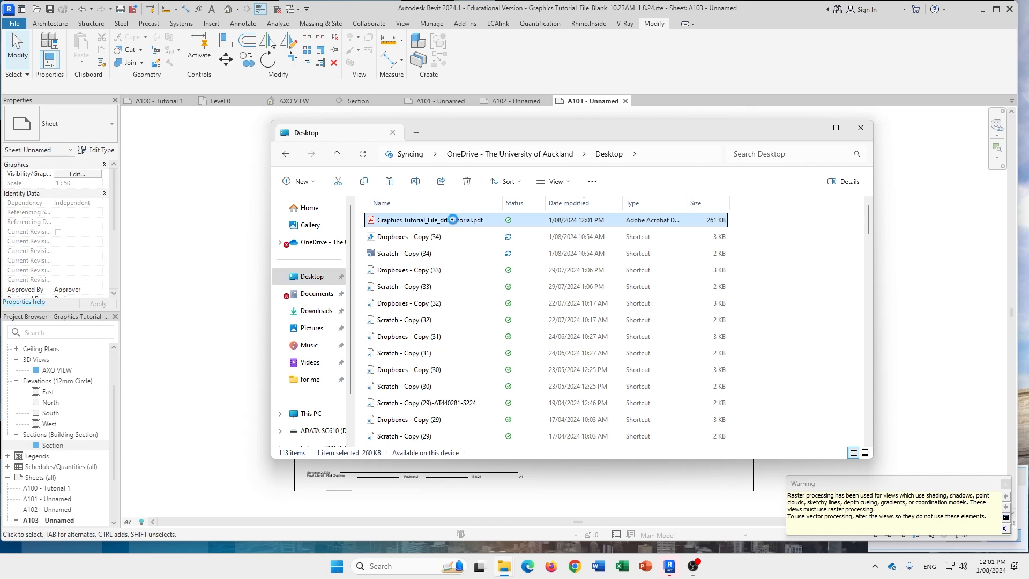